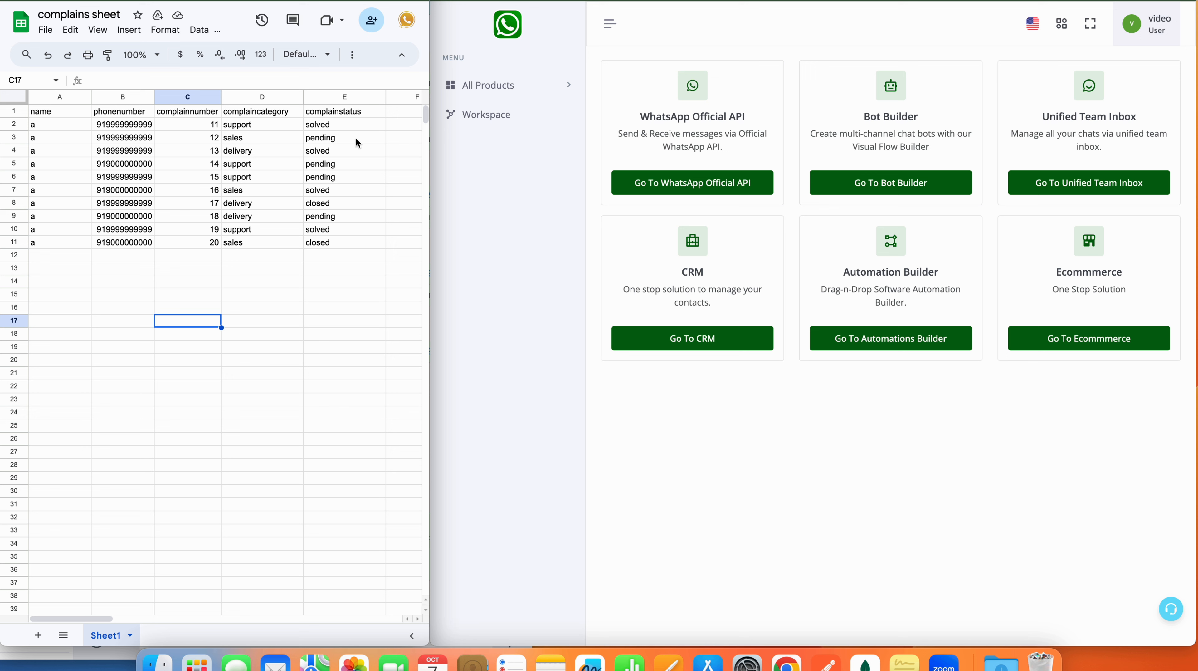
# Step: Review the complainstatus values in column E and the complaint numbers in C2:C10
pyautogui.moveTo(346, 131); pyautogui.dragTo(345, 229)
pyautogui.click(324, 335)
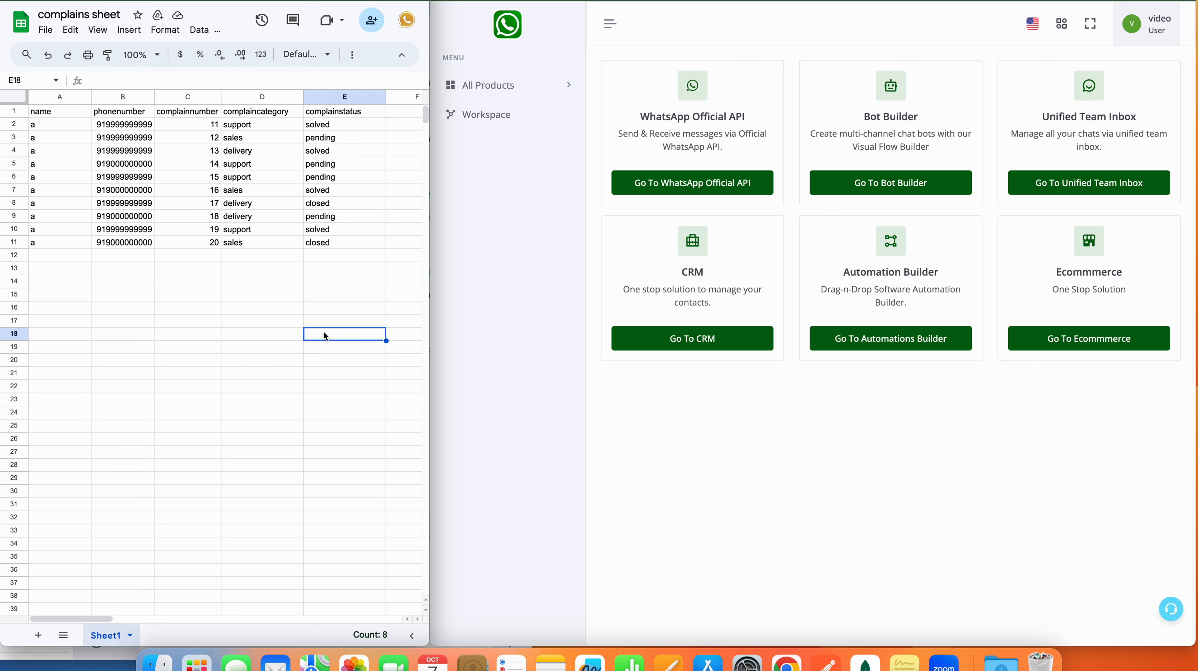
pyautogui.moveTo(204, 126); pyautogui.dragTo(211, 229)
pyautogui.click(212, 288)
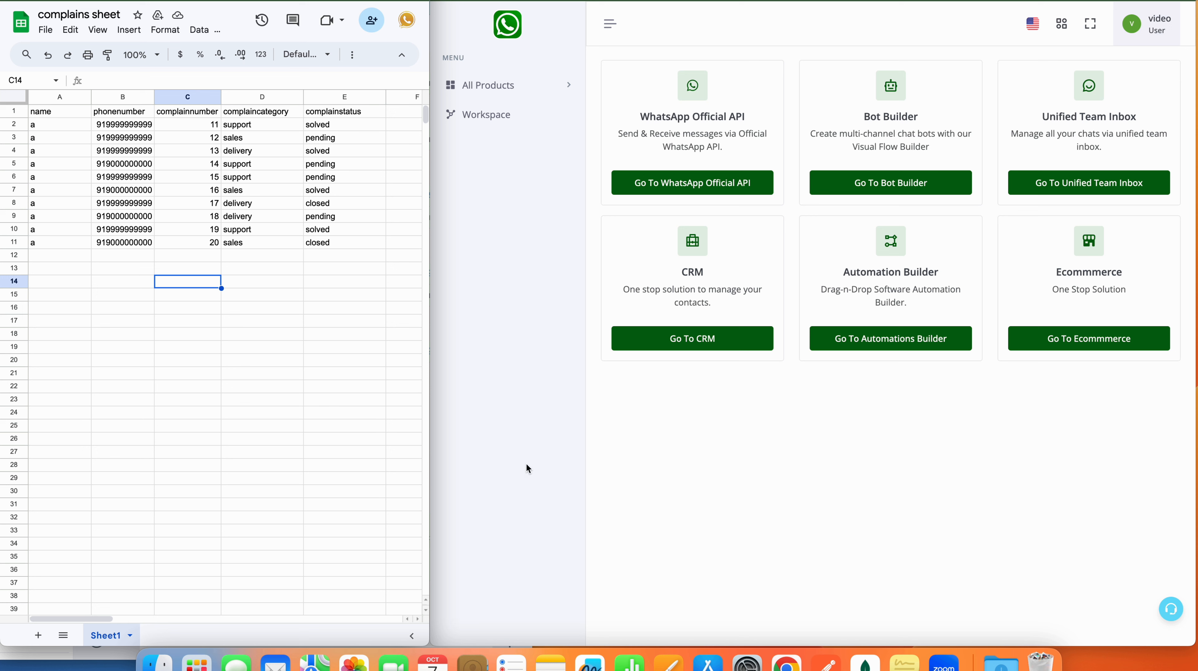
# Step: Widen the browser window over the spreadsheet and go to the Bot Builder
pyautogui.click(707, 557)
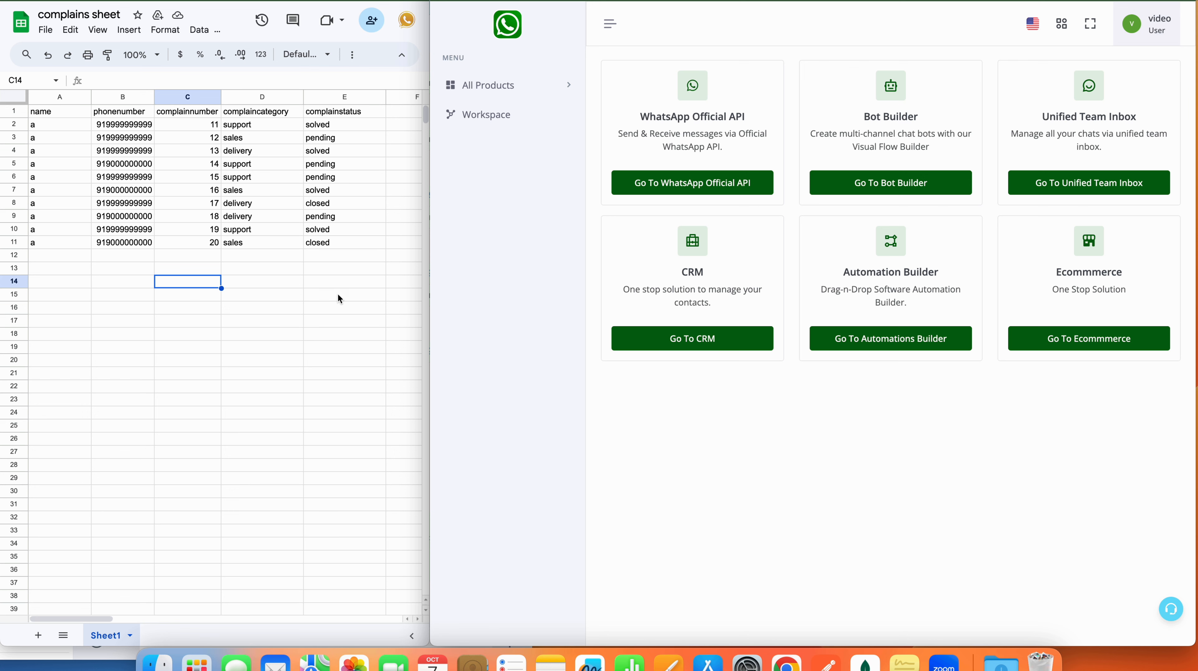
pyautogui.moveTo(427, 314); pyautogui.dragTo(234, 303)
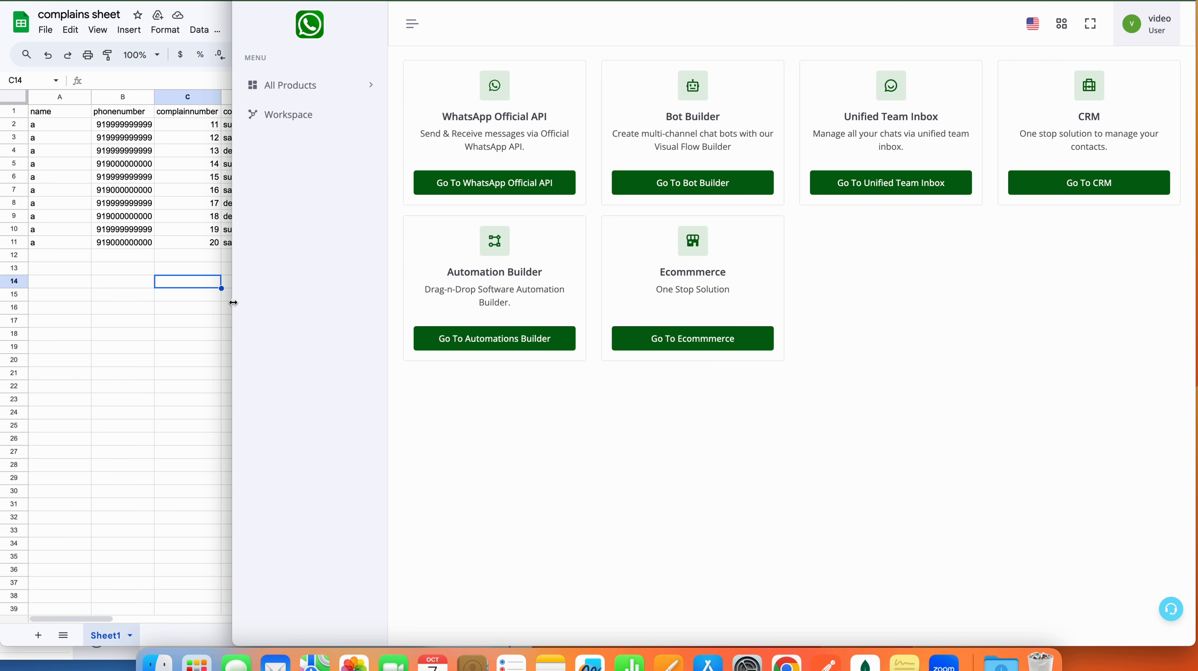
pyautogui.click(718, 179)
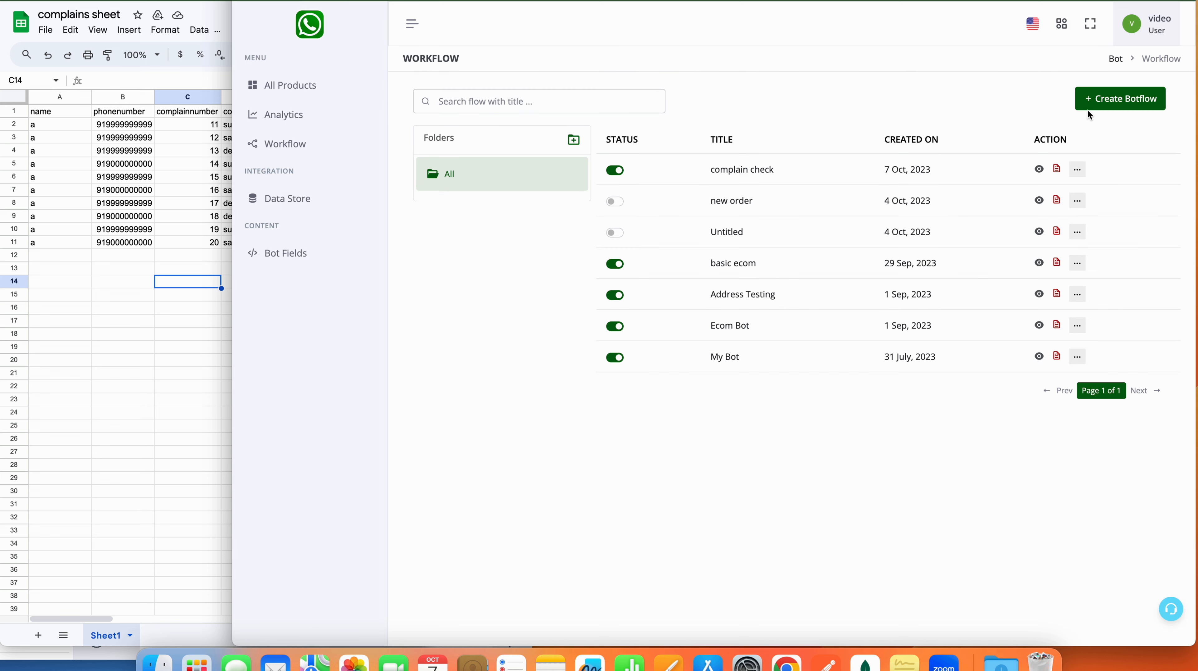
# Step: Create a new botflow named 'complain from sheet'
pyautogui.click(1096, 101)
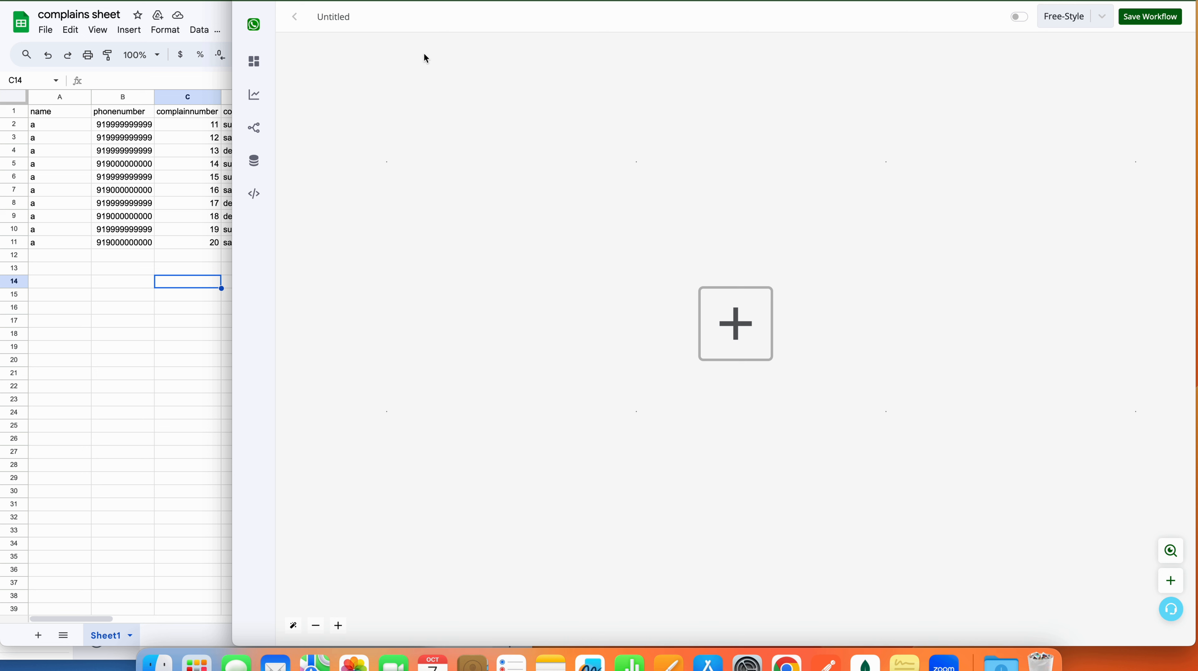
pyautogui.click(352, 15)
pyautogui.write('complain from sheet')
# Step: Add a WhatsApp Hot Keywords trigger on Working Channel where Incoming Message is 'complainsheet'
pyautogui.click(749, 326)
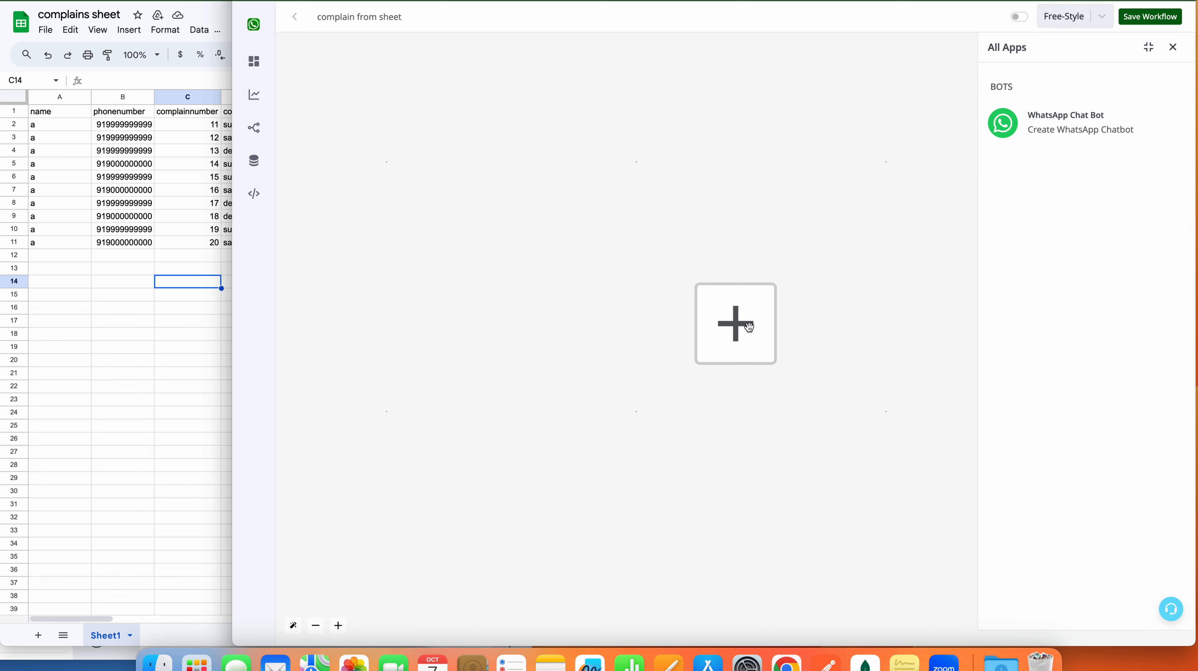
pyautogui.click(1066, 146)
pyautogui.click(1063, 199)
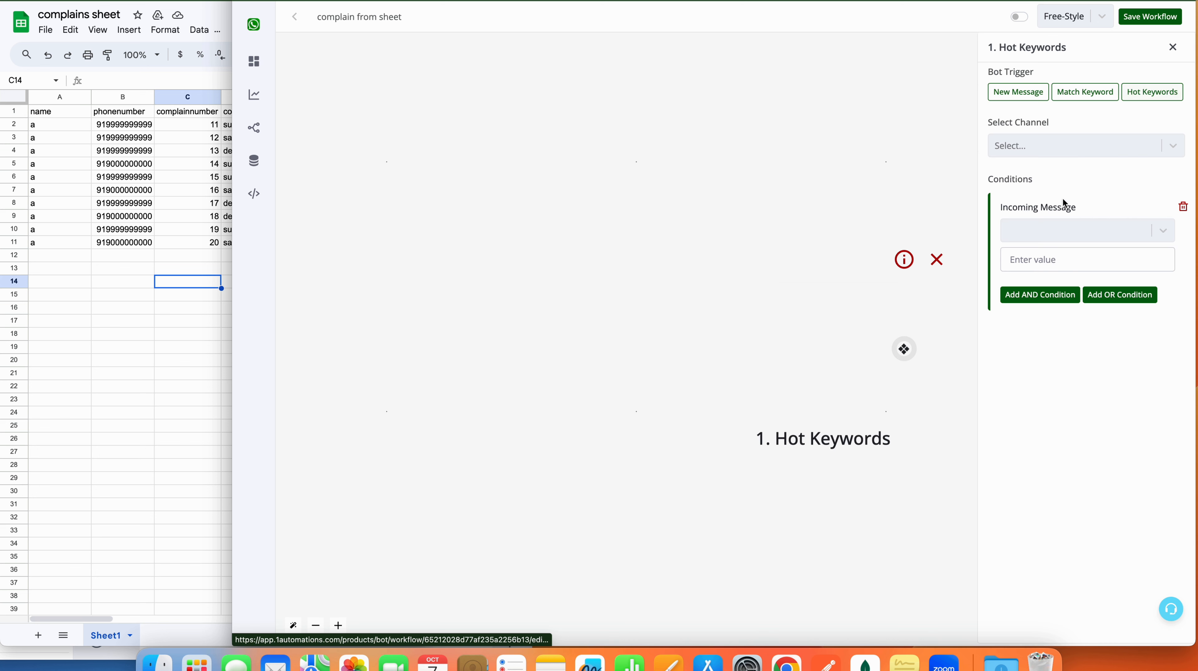
pyautogui.click(1089, 143)
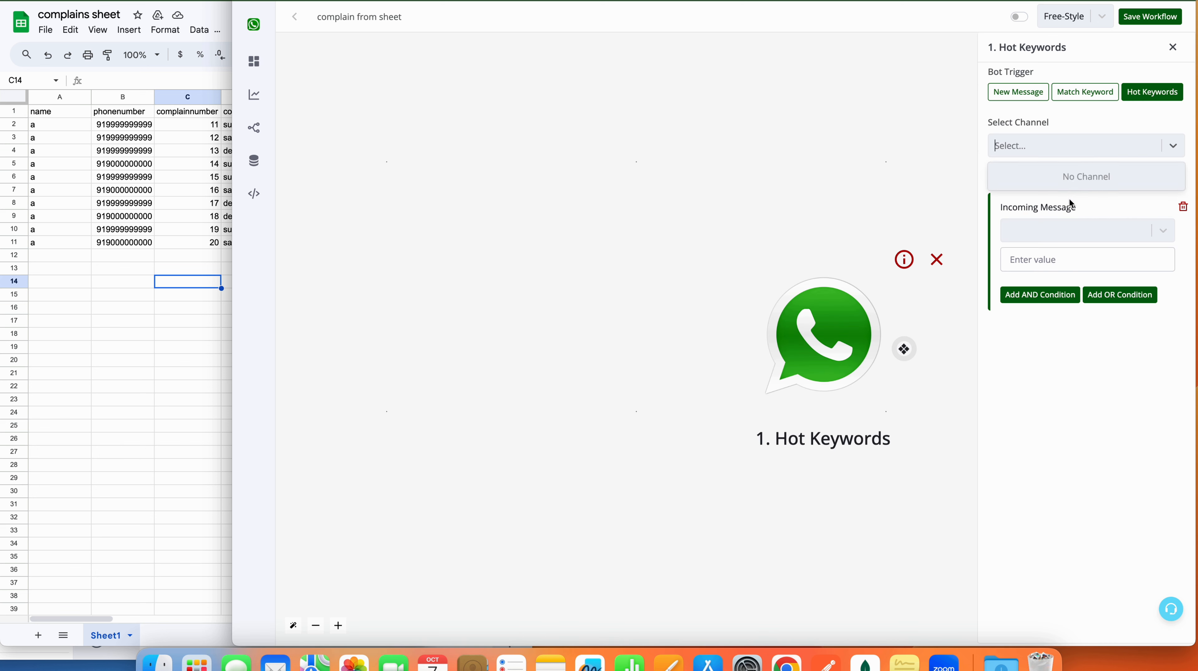
pyautogui.click(1062, 243)
pyautogui.click(1060, 151)
pyautogui.click(1060, 201)
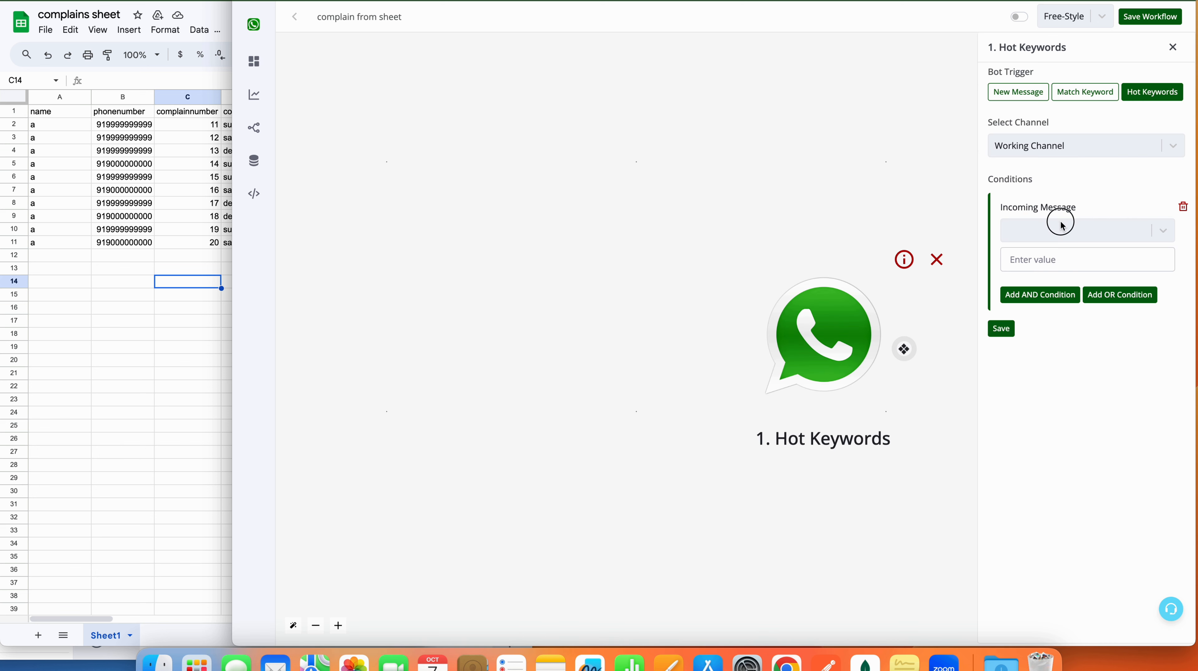
pyautogui.click(1060, 229)
pyautogui.click(1059, 275)
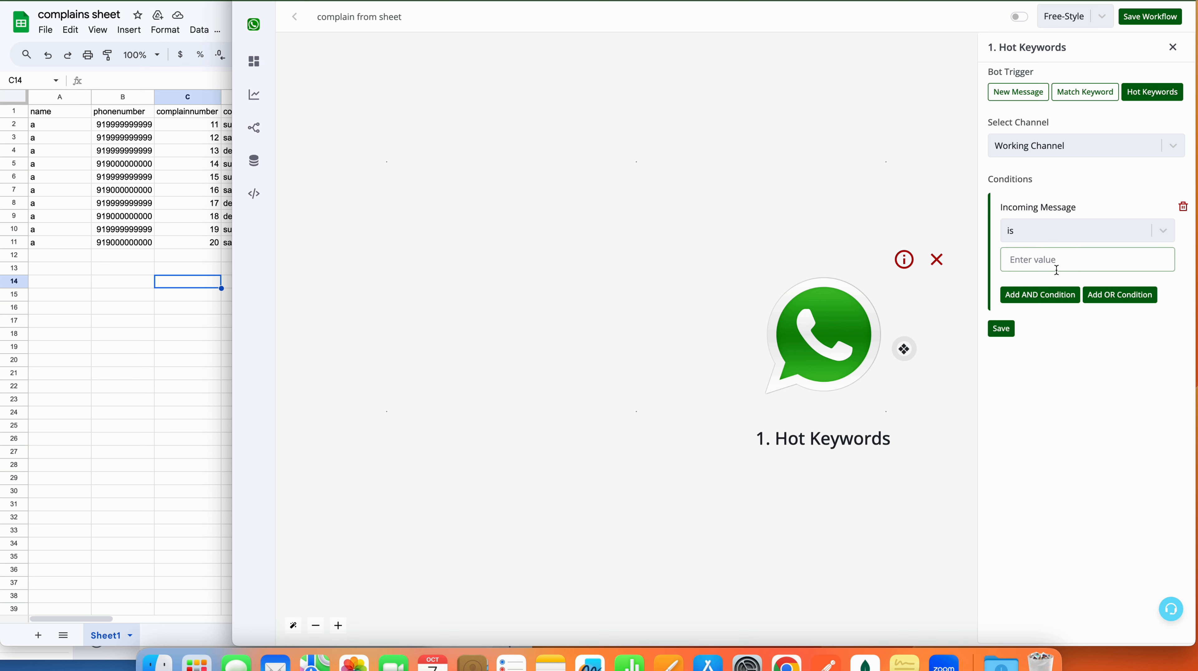
pyautogui.write('complainsheet')
pyautogui.click(1003, 328)
pyautogui.click(904, 349)
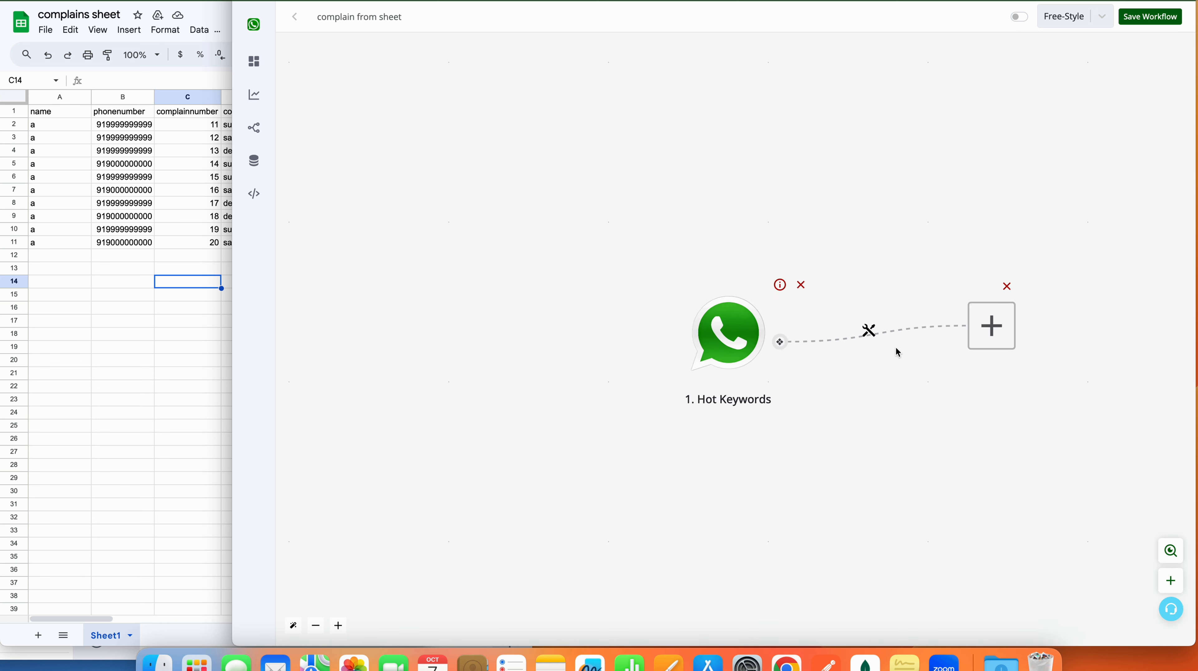
# Step: Add an Ask Question step as an Interactive Message after the trigger
pyautogui.click(712, 333)
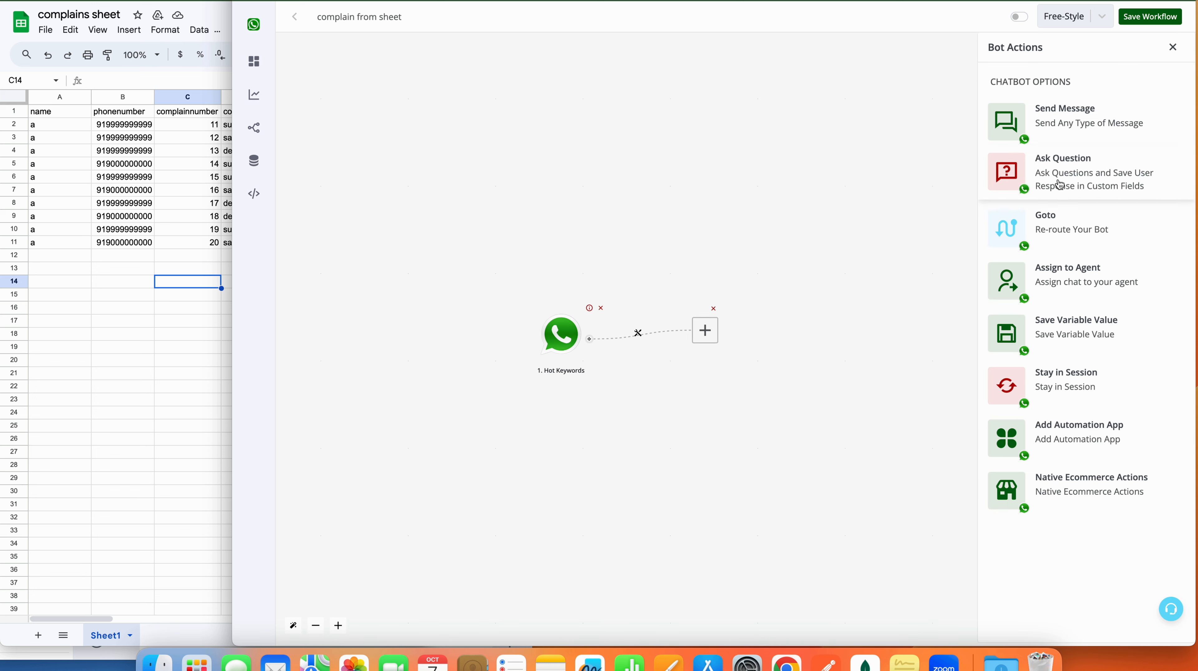
pyautogui.click(1058, 169)
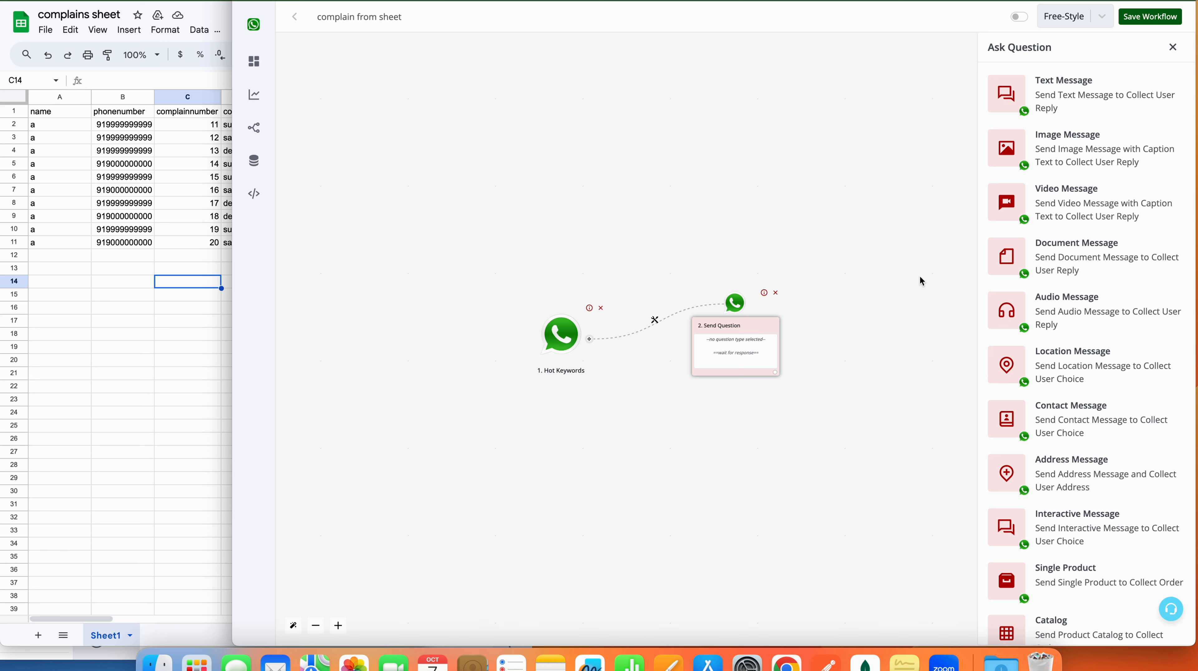
pyautogui.scroll(-3, 1098, 470)
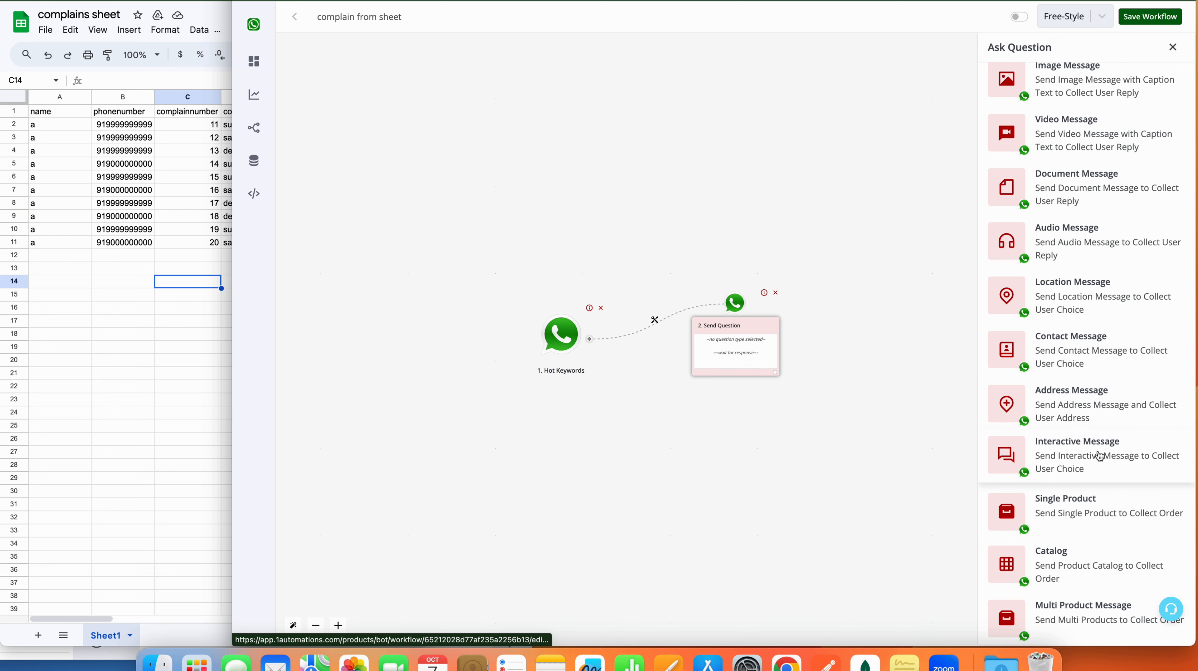
pyautogui.click(1085, 451)
# Step: Write the body 'Hi {{name}}, is +{{waba}} is your billing number ?' using mapped tags
pyautogui.click(1046, 217)
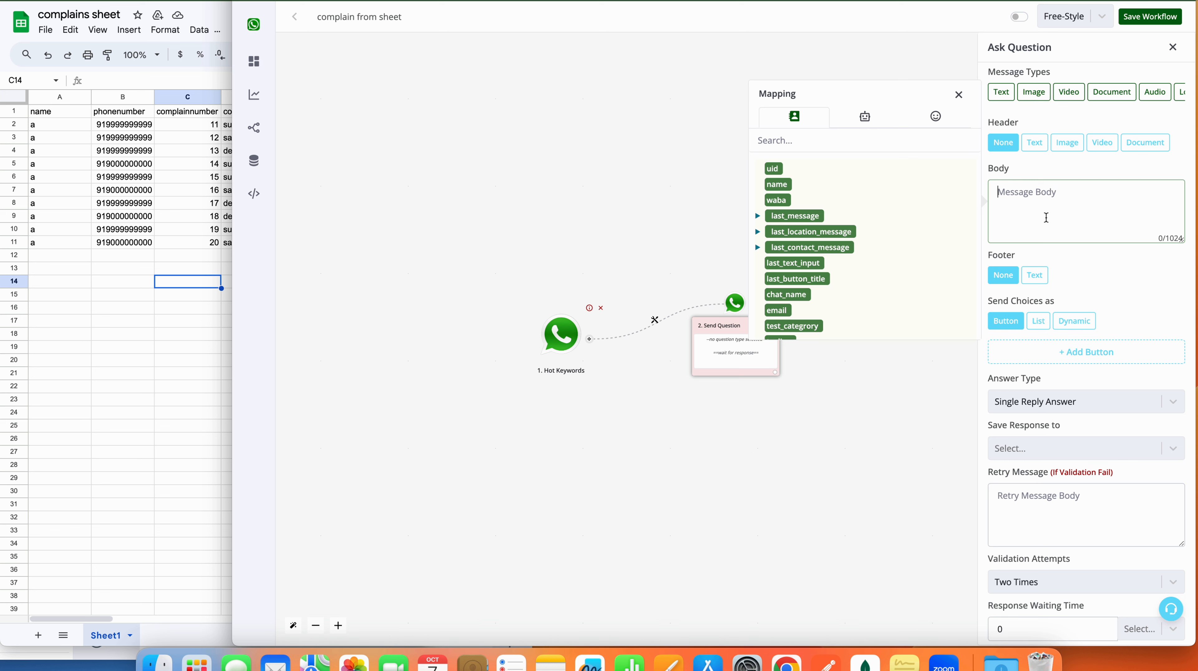
pyautogui.write('Hi')
pyautogui.click(778, 185)
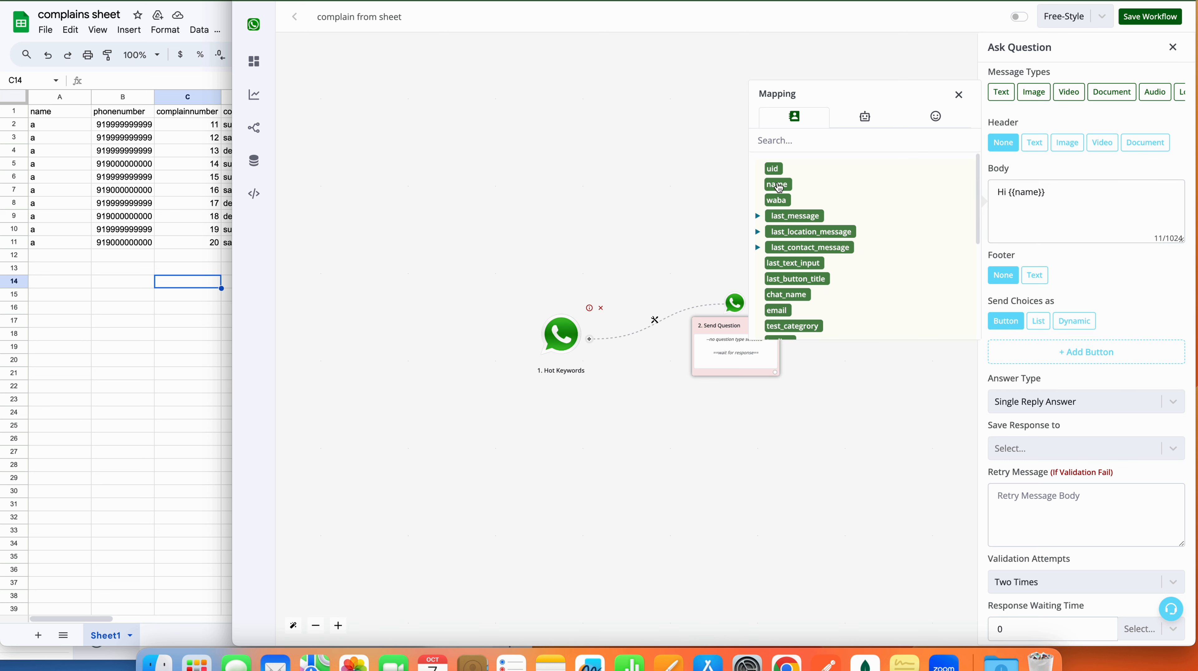
pyautogui.moveTo(1047, 192); pyautogui.dragTo(1009, 192)
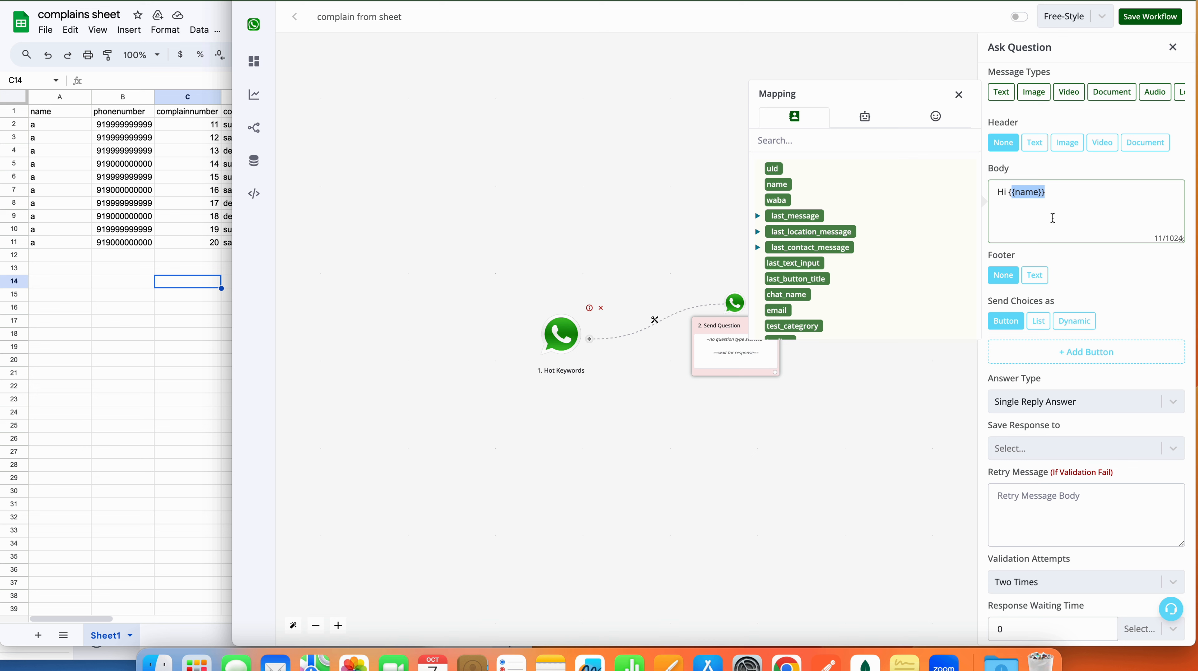
pyautogui.click(1067, 201)
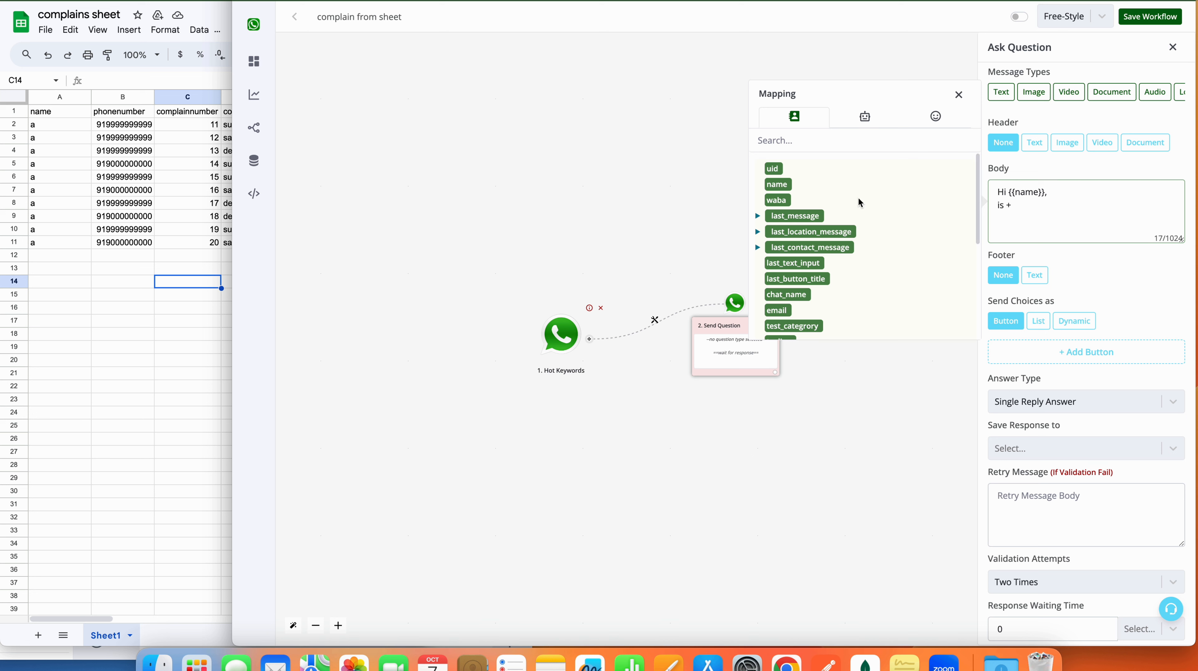
pyautogui.click(785, 203)
pyautogui.moveTo(1062, 206); pyautogui.dragTo(1012, 205)
pyautogui.click(1075, 212)
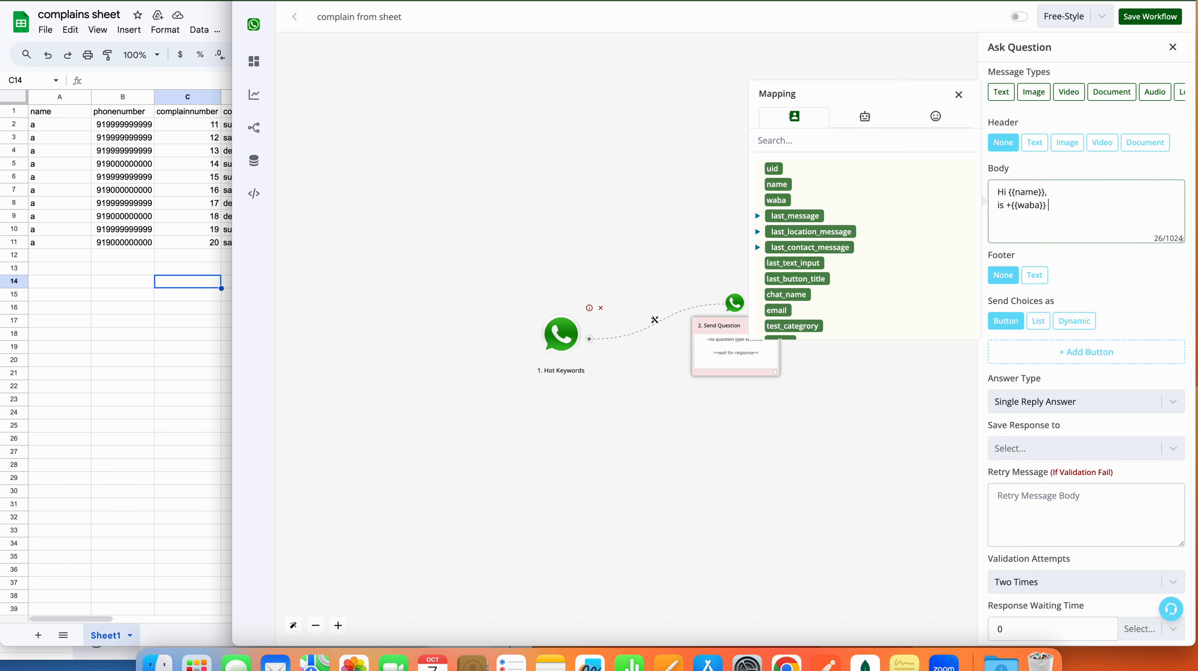
pyautogui.write('is your billing number ?')
# Step: Add two reply buttons and label the first one 'Yes'
pyautogui.click(1087, 337)
pyautogui.click(1087, 339)
pyautogui.click(1089, 375)
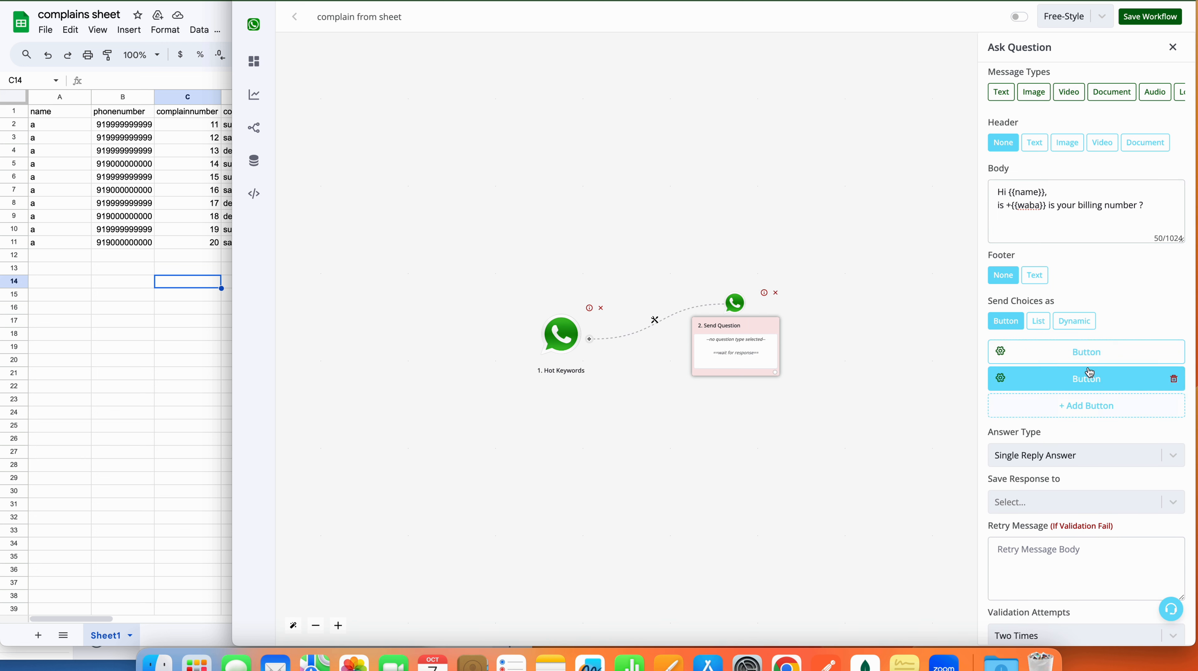
pyautogui.click(1090, 373)
pyautogui.click(933, 357)
pyautogui.press('super+a')
pyautogui.write('Y')
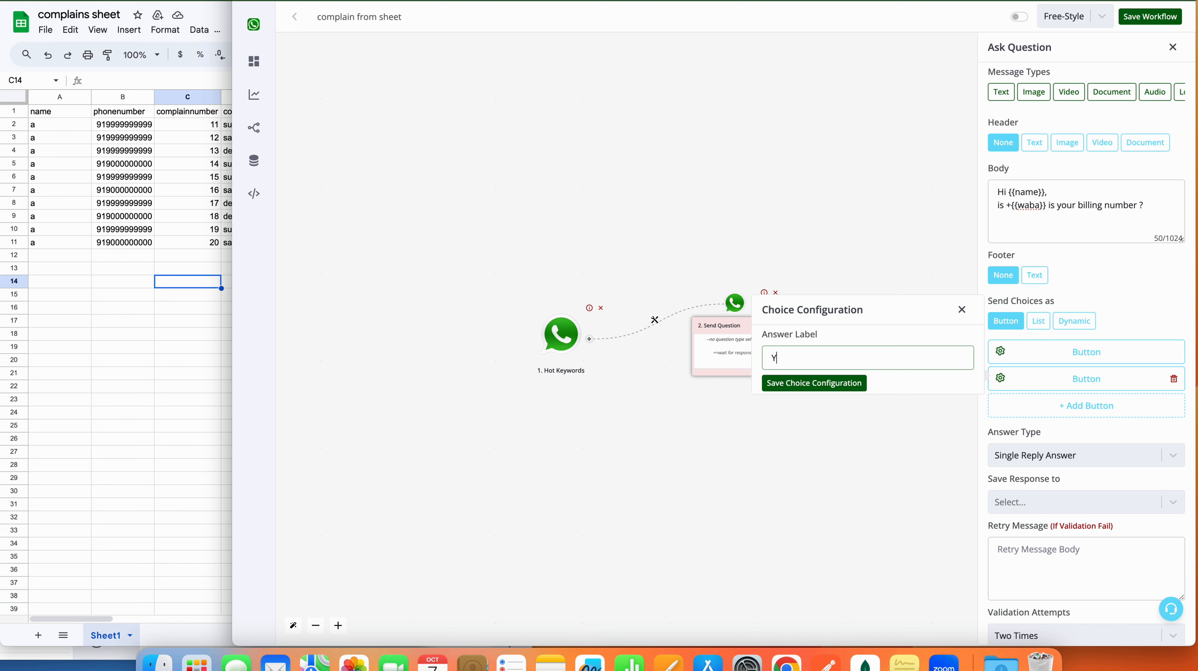
pyautogui.write('es')
pyautogui.click(815, 382)
# Step: Label the second reply button 'No' and save the question
pyautogui.click(1023, 379)
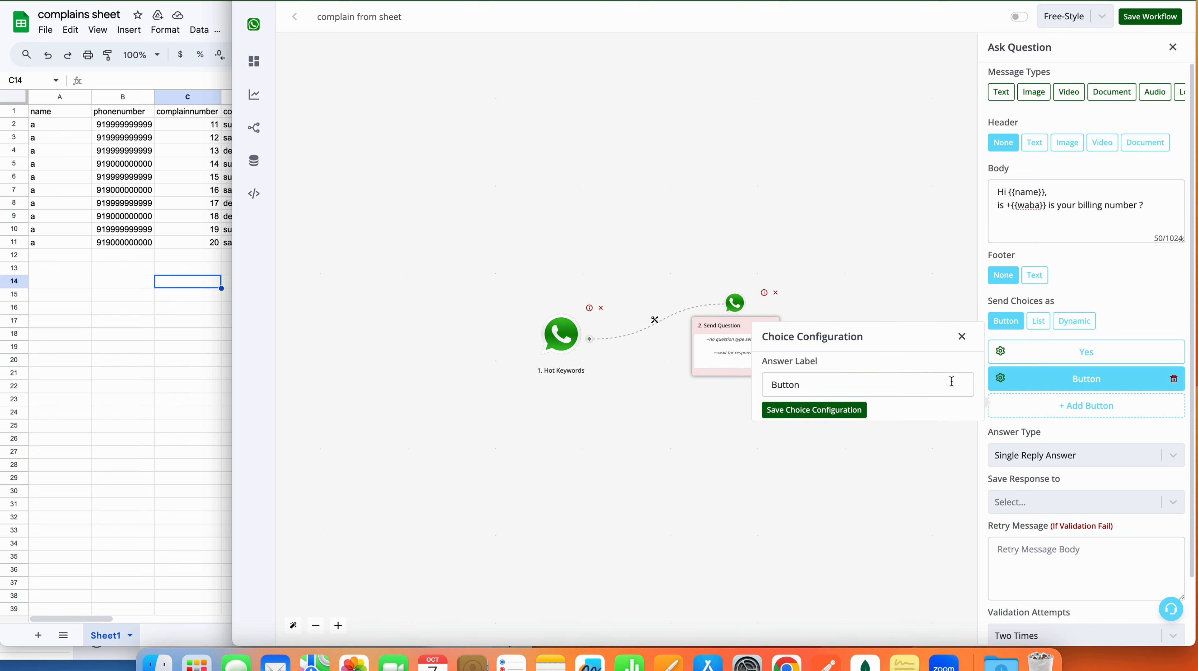
pyautogui.click(934, 376)
pyautogui.press('super+a')
pyautogui.write('No')
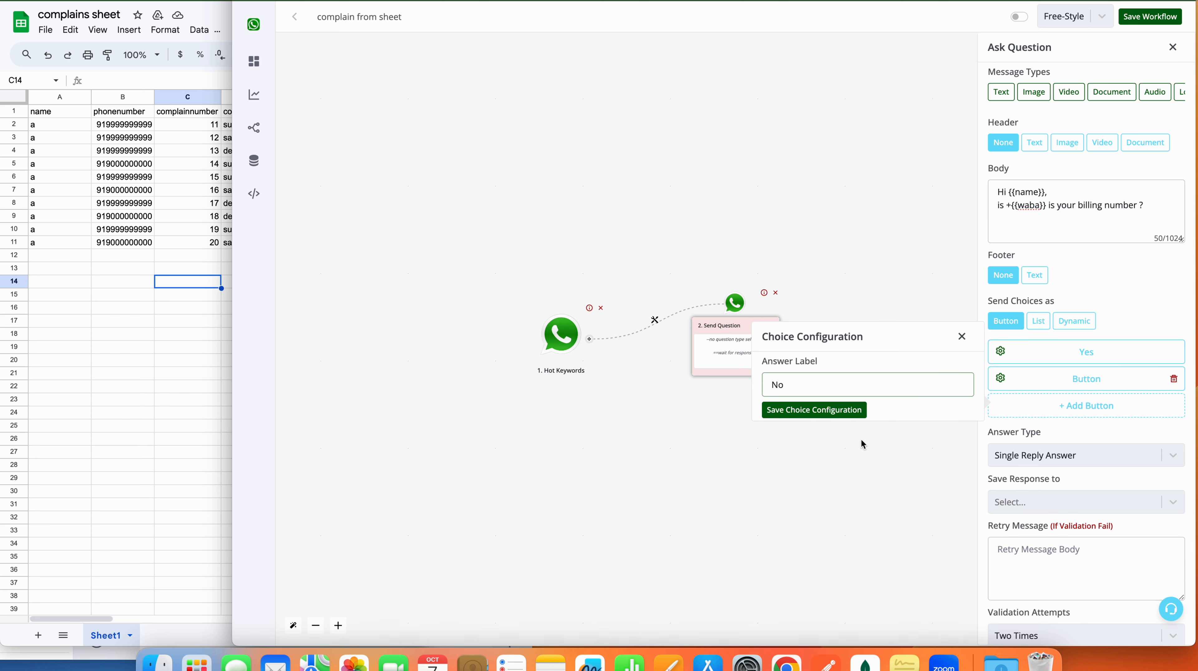
pyautogui.click(843, 410)
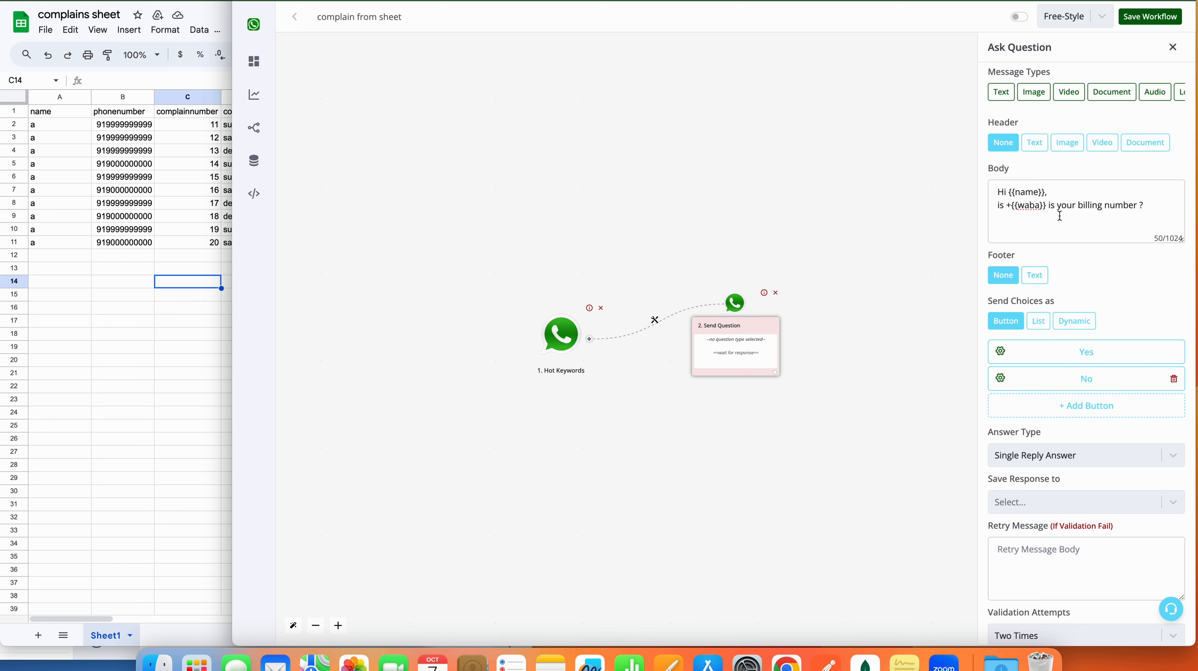
pyautogui.scroll(-2, 1089, 405)
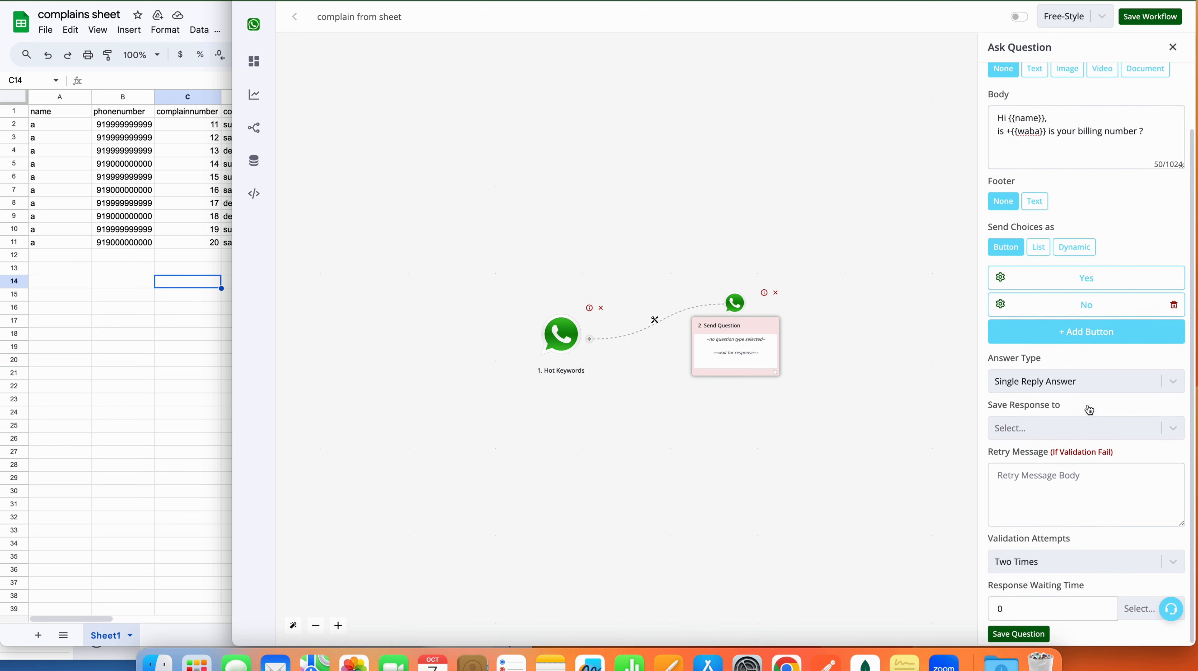
pyautogui.click(1036, 632)
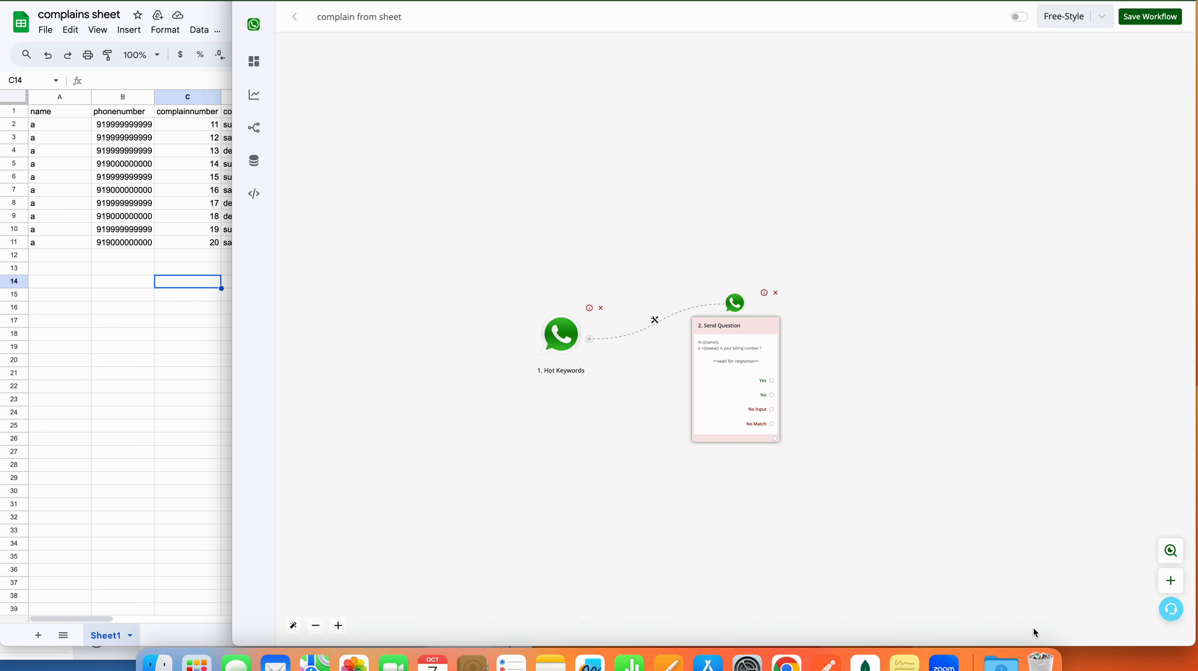
pyautogui.click(771, 380)
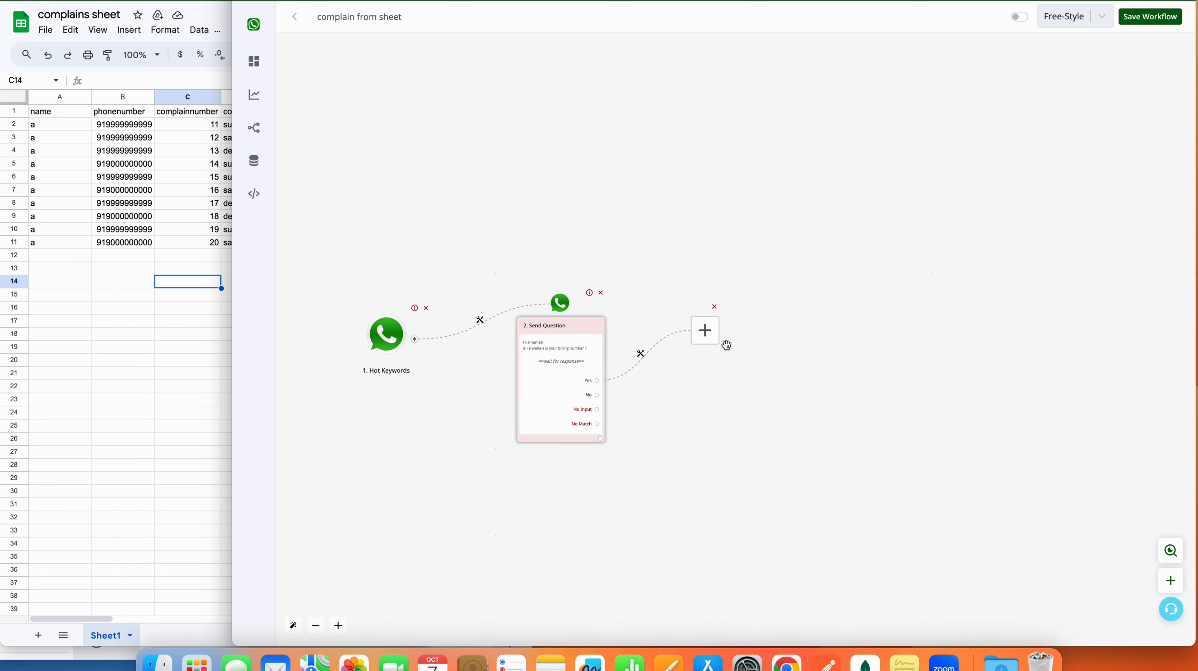
# Step: Add a Save Variable Value step on the Yes branch, then open a blank browser tab
pyautogui.click(706, 329)
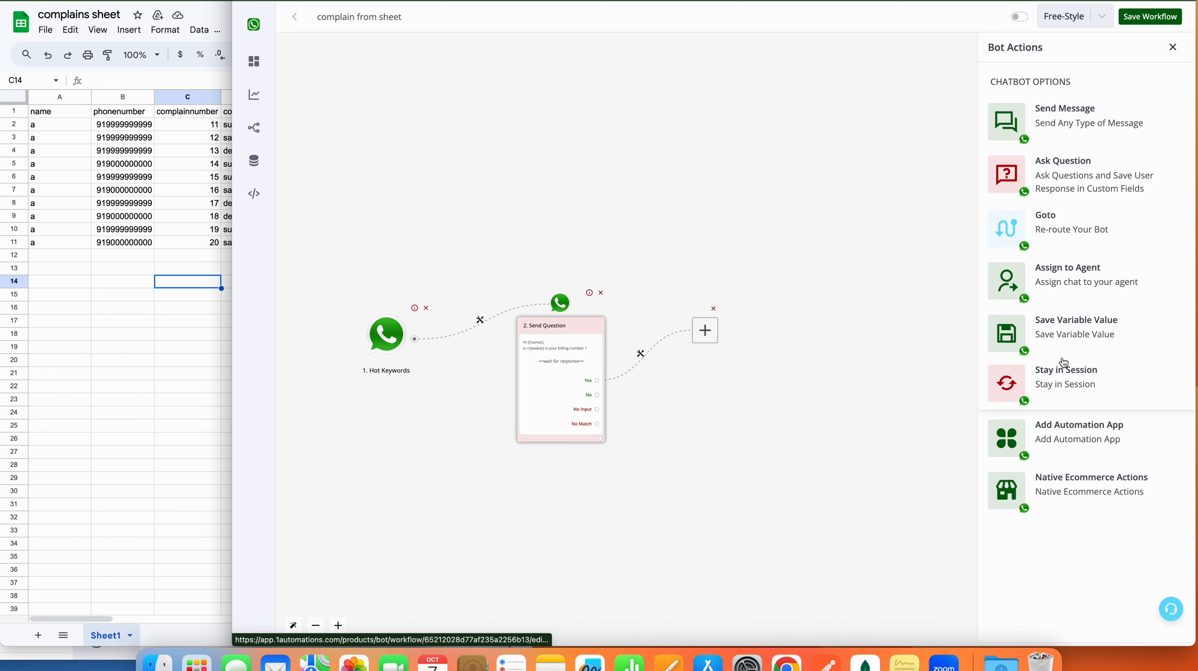
pyautogui.click(1065, 334)
pyautogui.click(1041, 103)
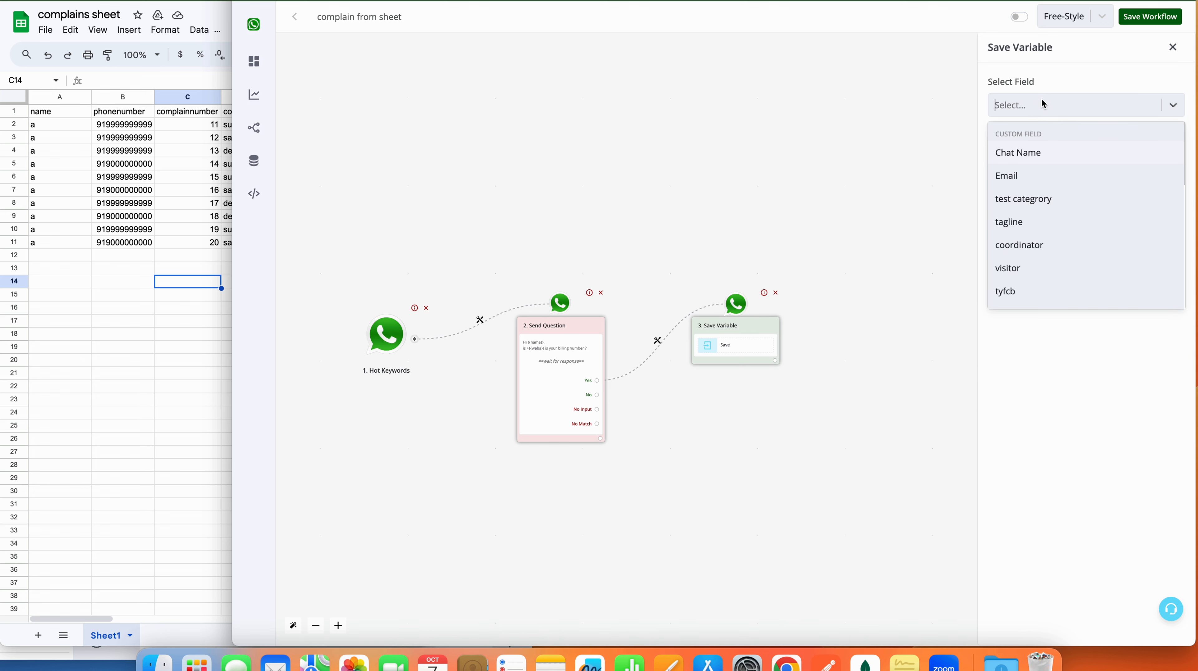
pyautogui.scroll(-10, 1043, 230)
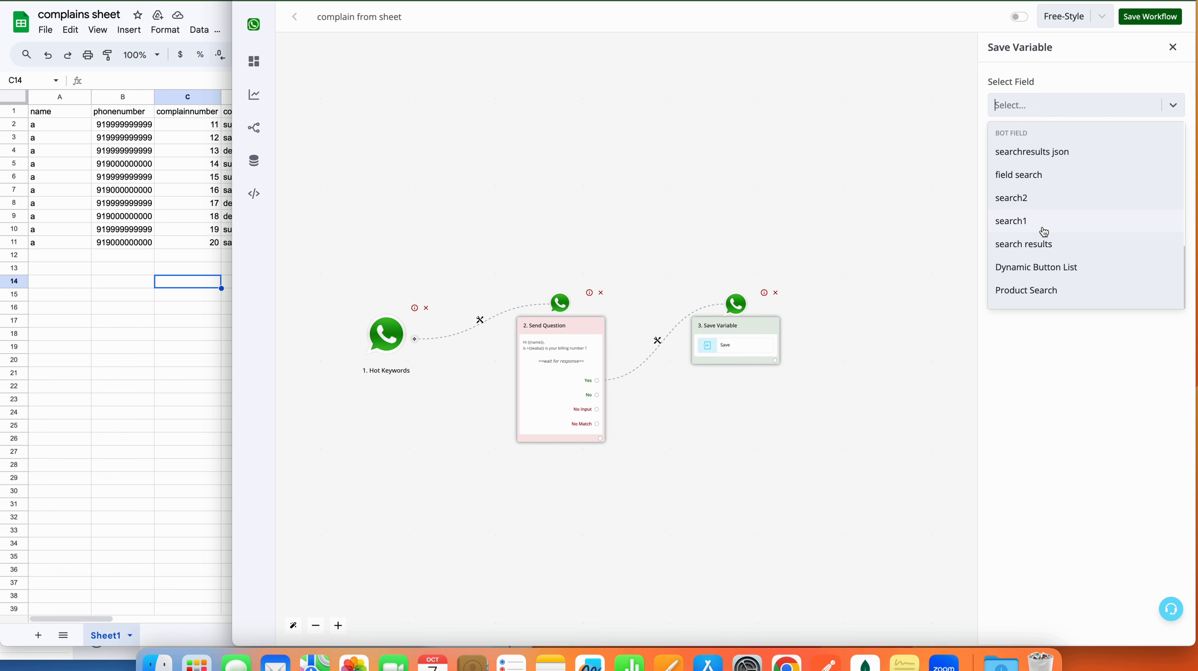
pyautogui.scroll(10, 1044, 230)
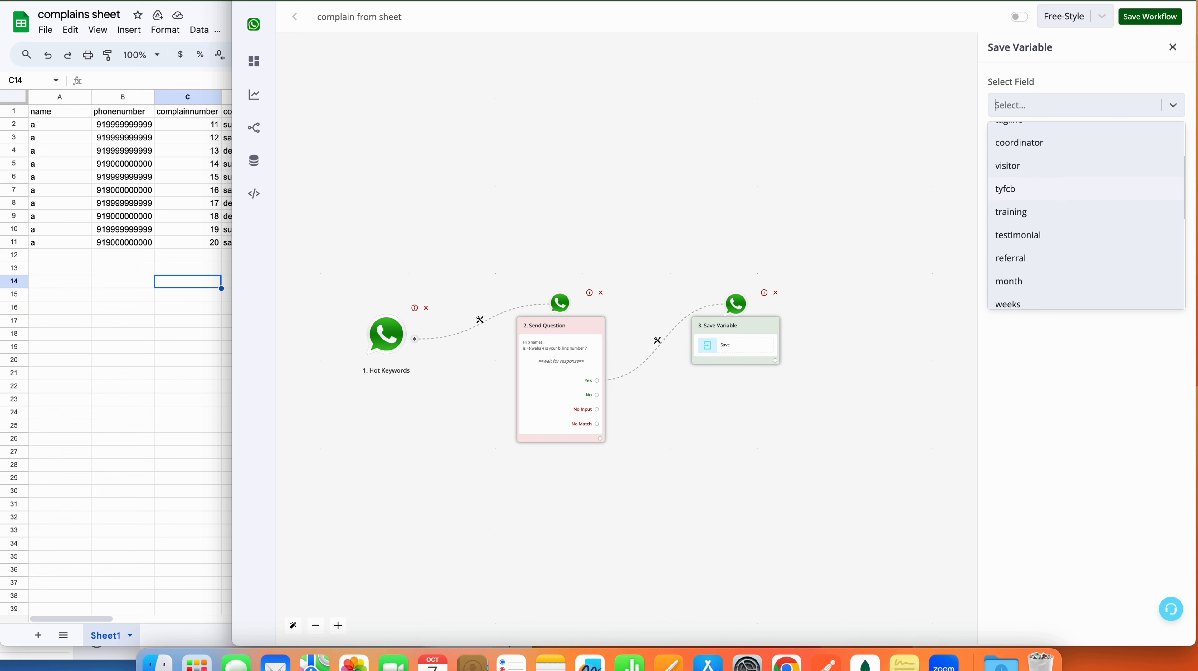
pyautogui.press('super+t')
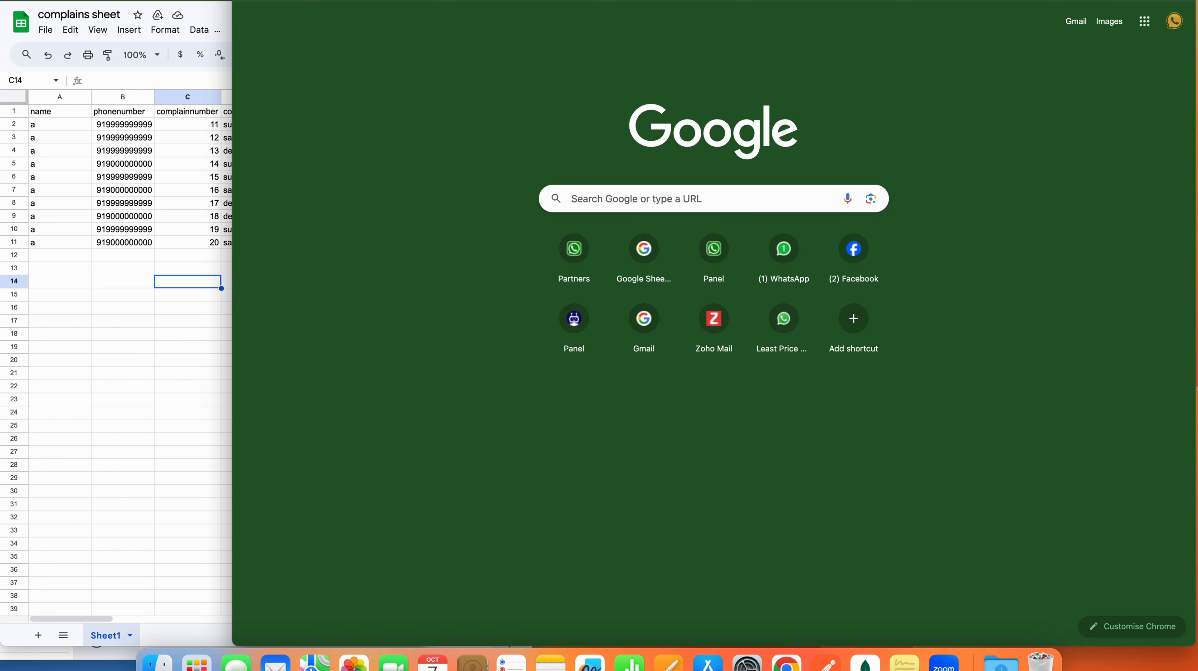
# Step: Load app.1automations.com in the new tab and enter its Bot Builder
pyautogui.write('app')
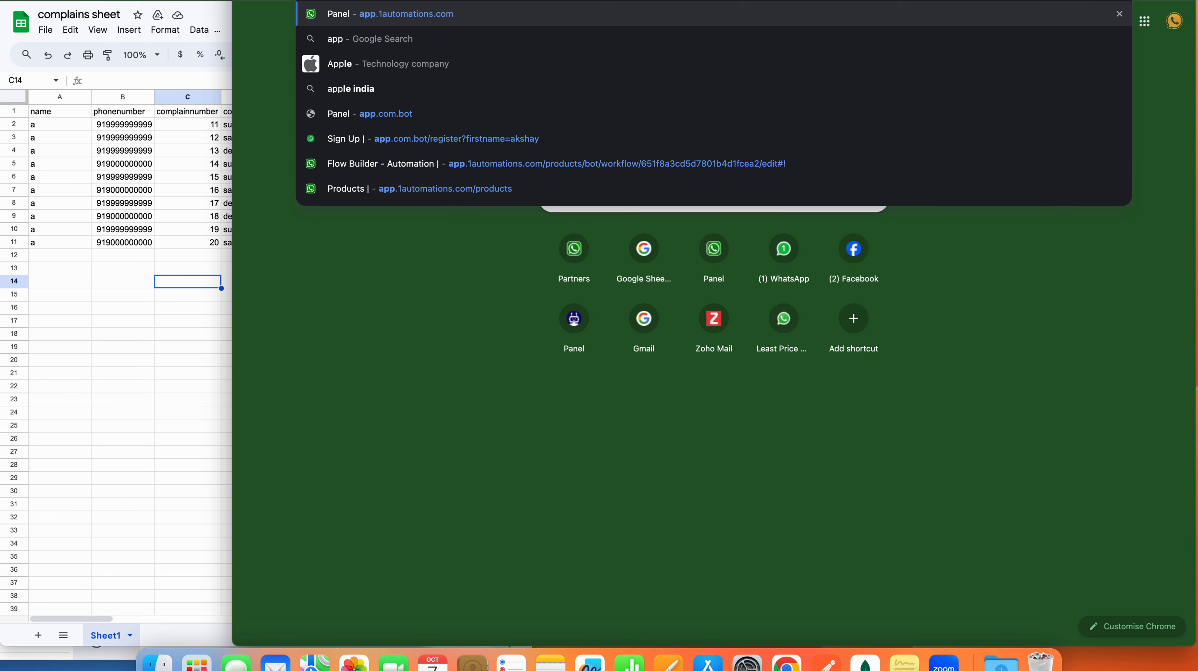
pyautogui.press('Return')
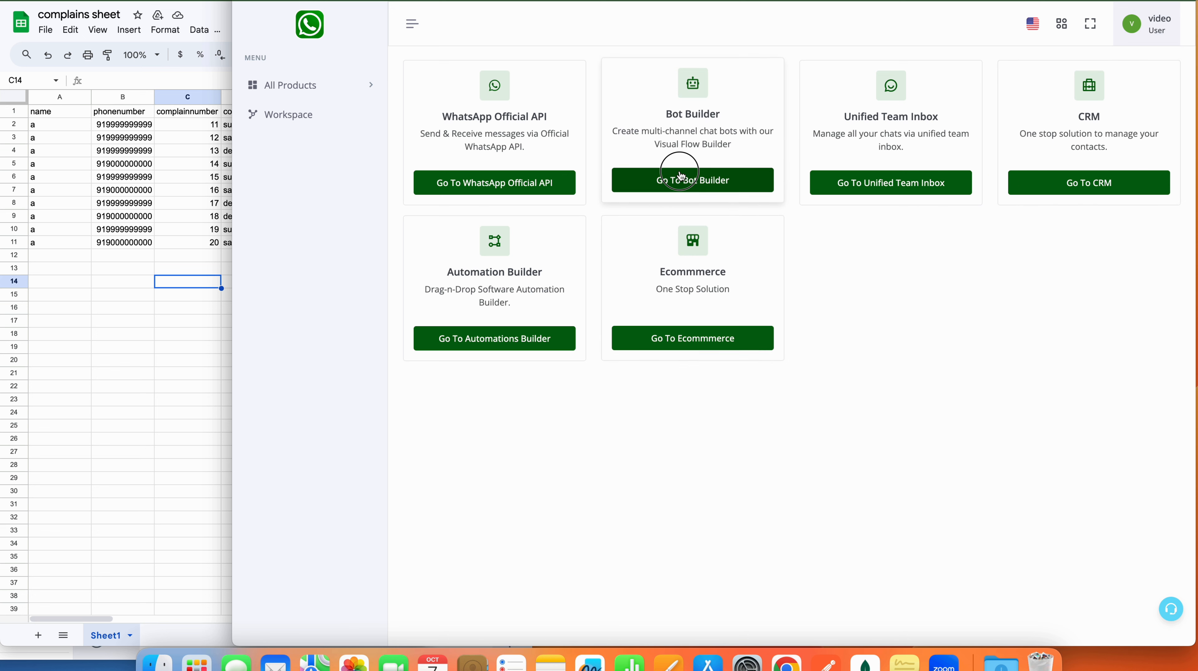
pyautogui.click(679, 181)
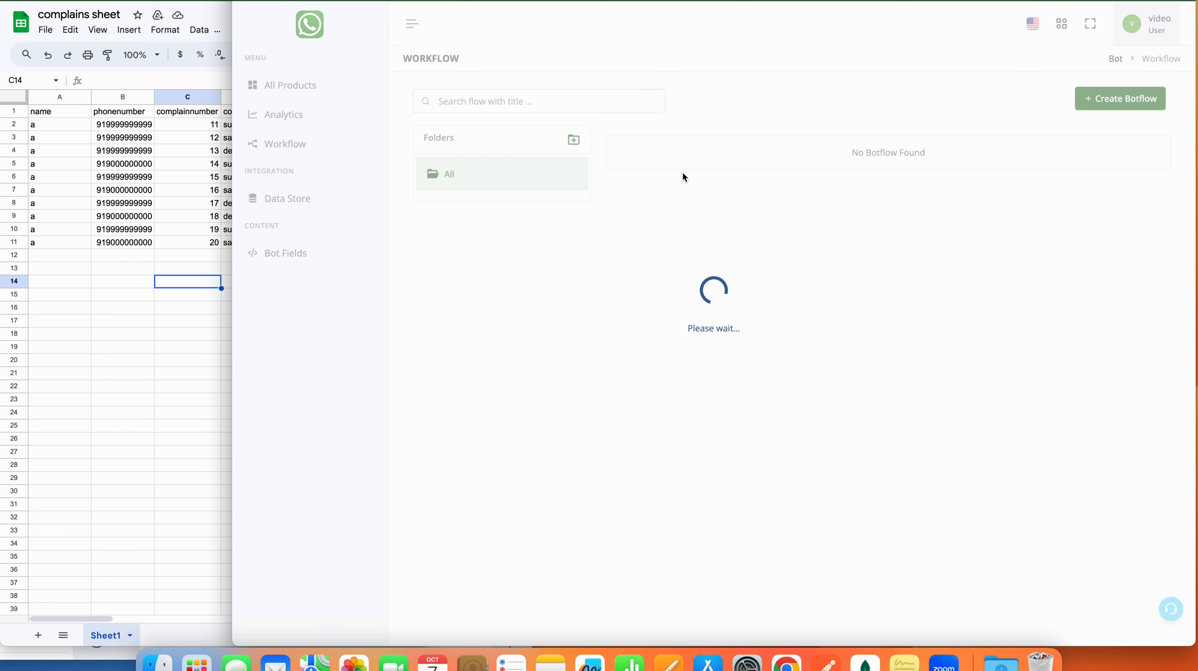
# Step: Create a String bot field labelled 'number' and confirm it was saved
pyautogui.click(303, 260)
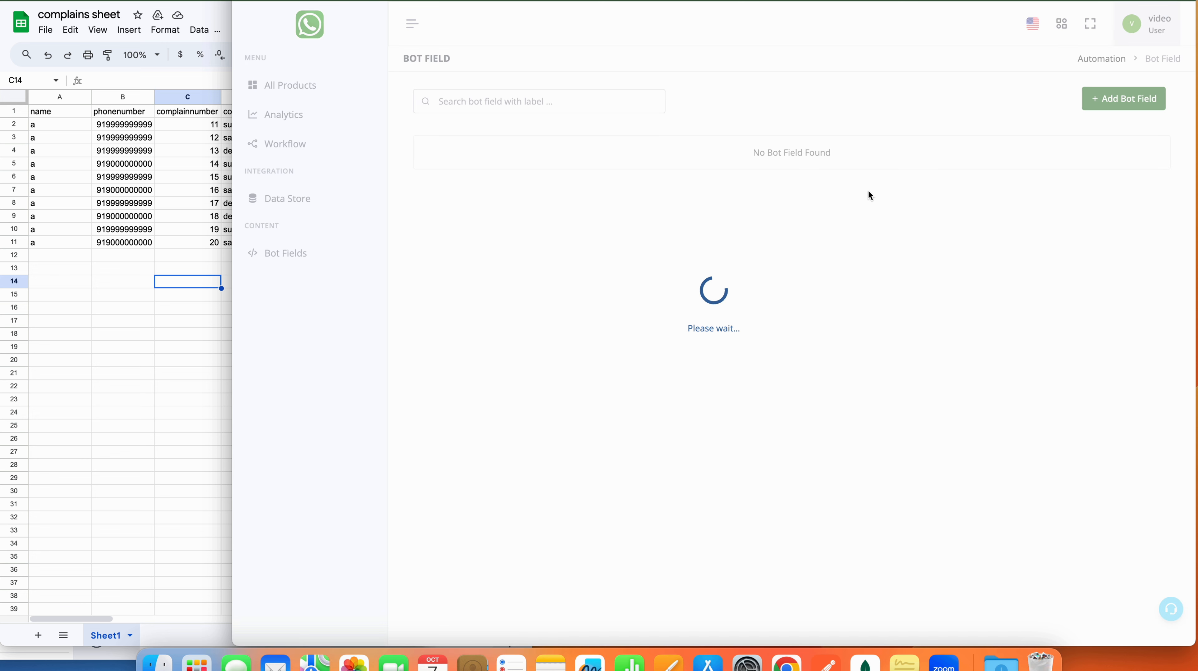
pyautogui.click(1123, 98)
pyautogui.click(686, 296)
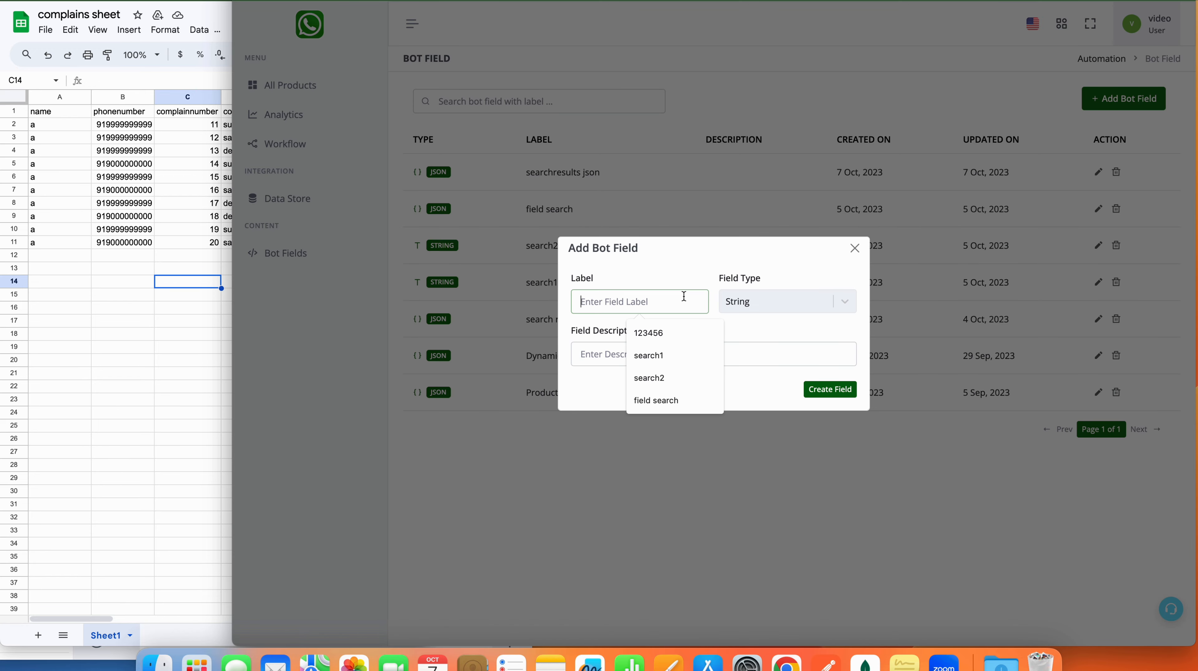
pyautogui.press('Escape')
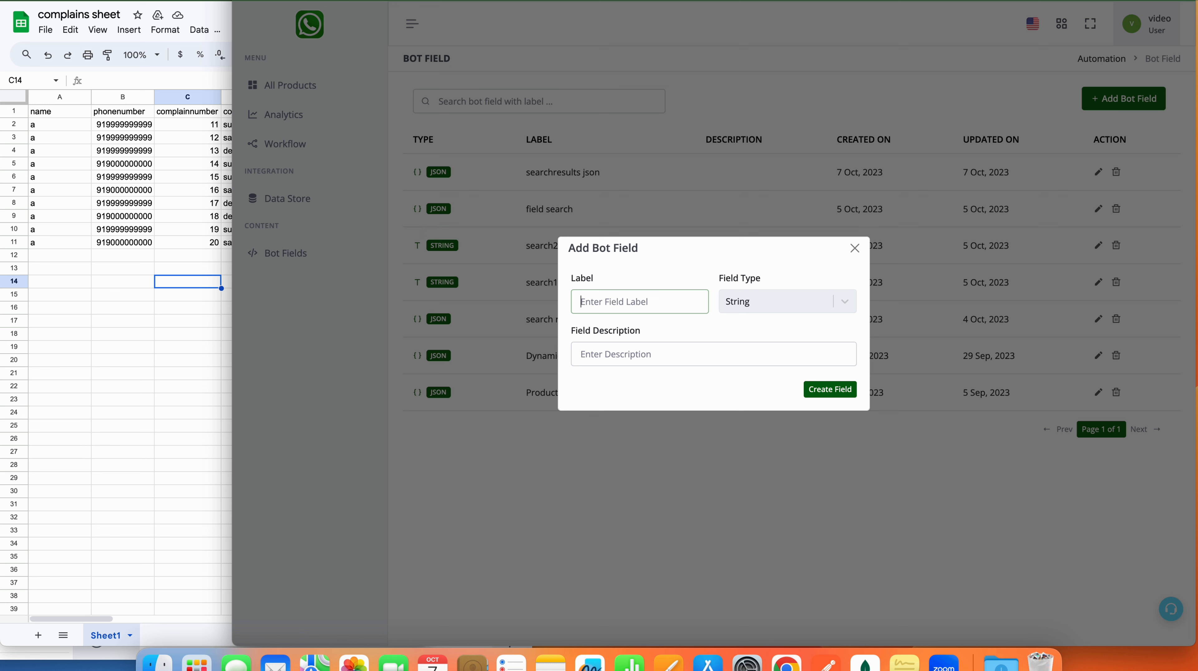
pyautogui.write('number')
pyautogui.click(838, 394)
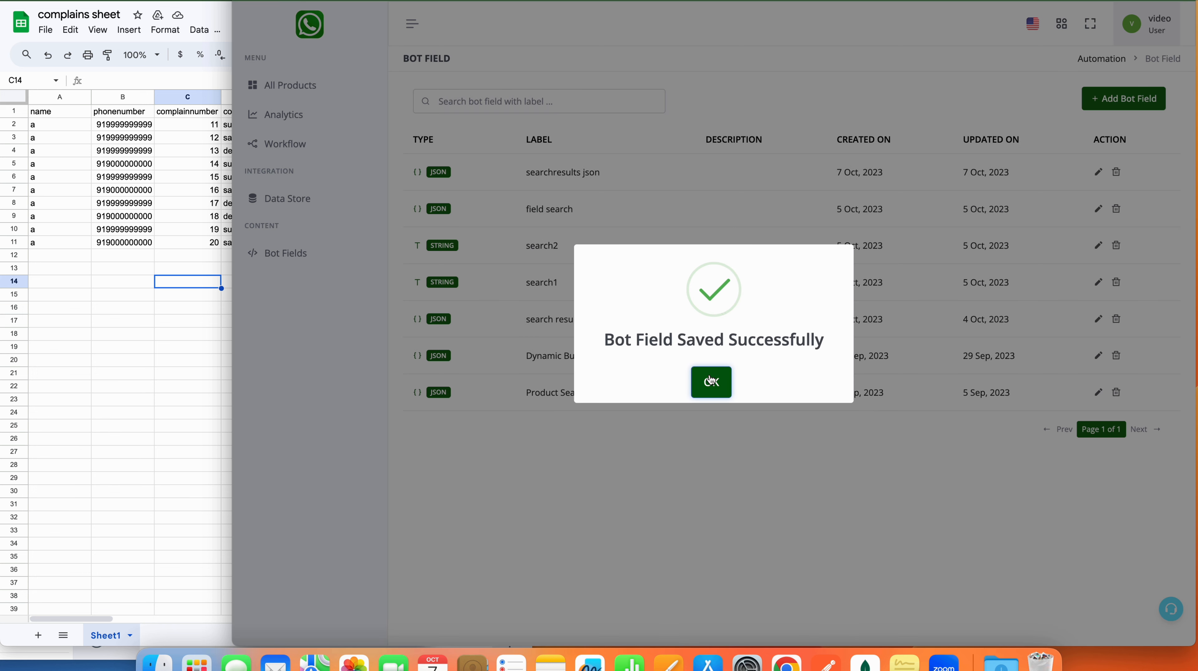
pyautogui.click(712, 380)
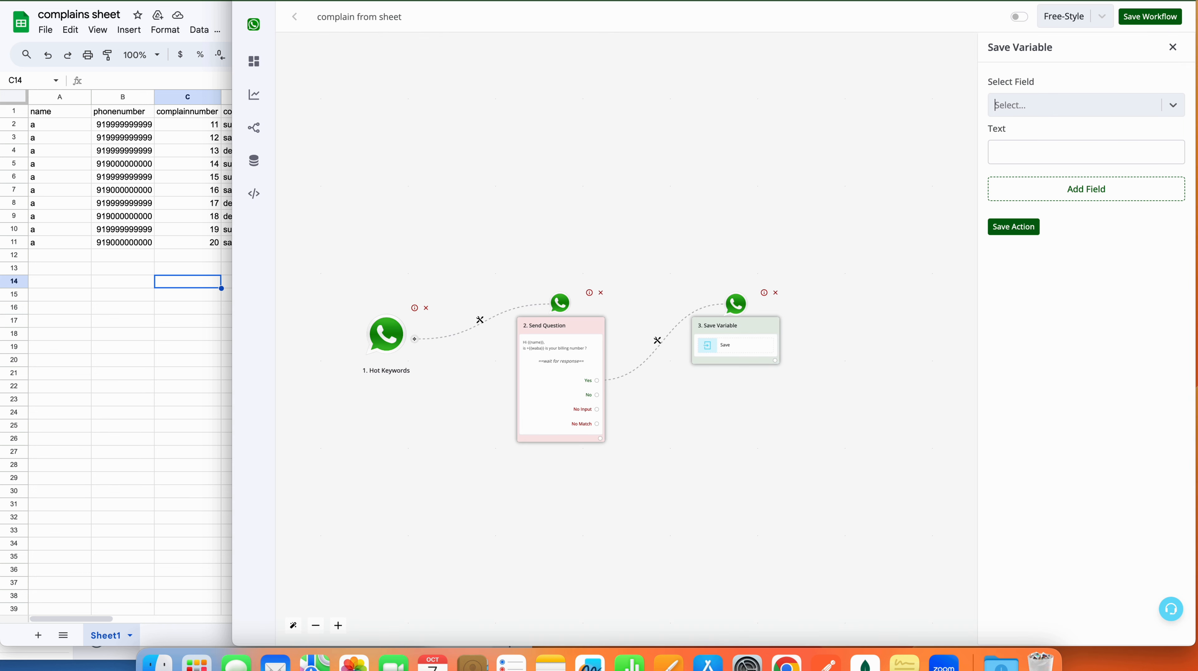
# Step: Save the workflow and reopen the Save Variable step's settings
pyautogui.click(1014, 227)
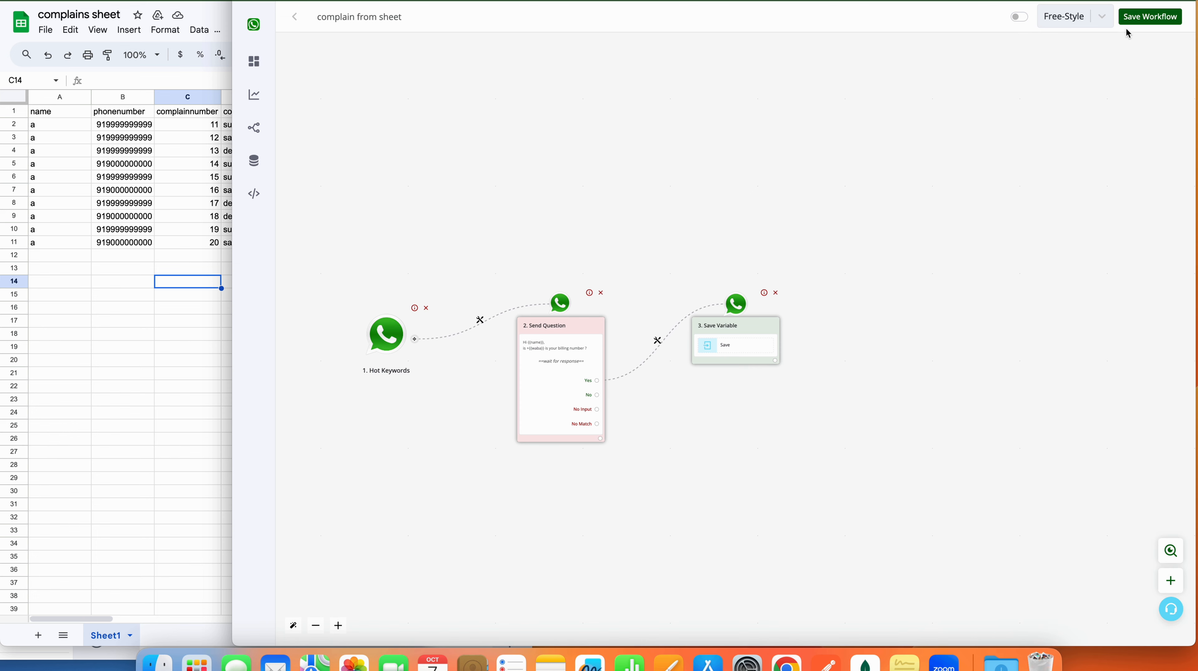
pyautogui.click(1152, 18)
pyautogui.click(738, 349)
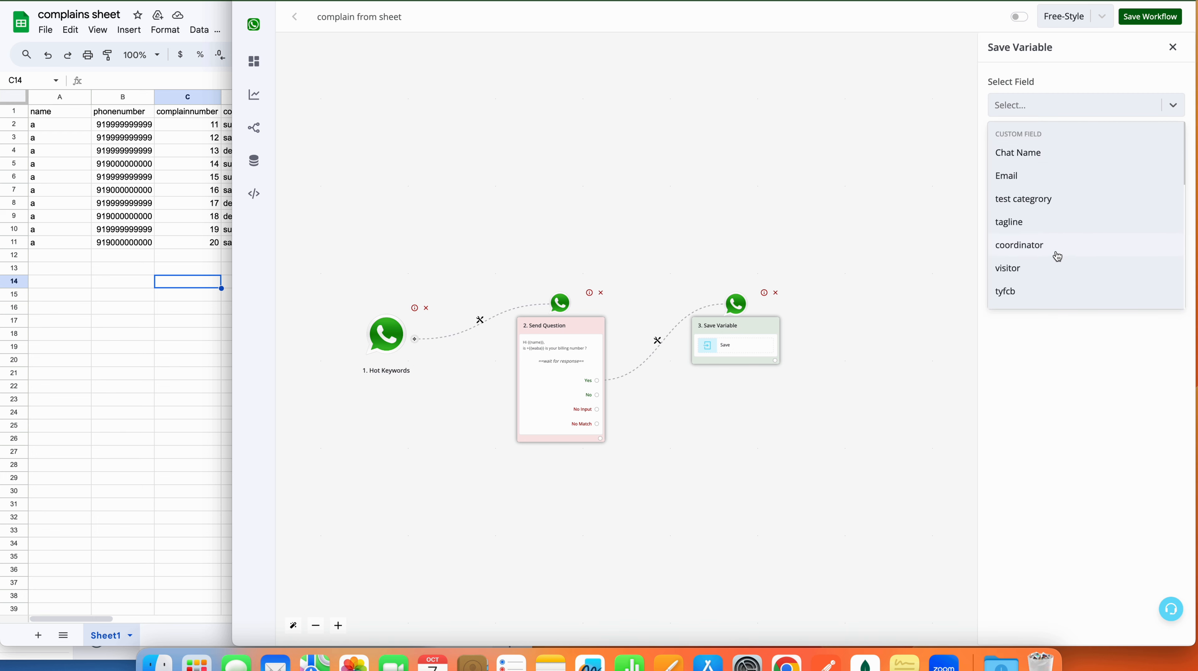
pyautogui.scroll(-10, 1058, 256)
pyautogui.scroll(-1, 1057, 257)
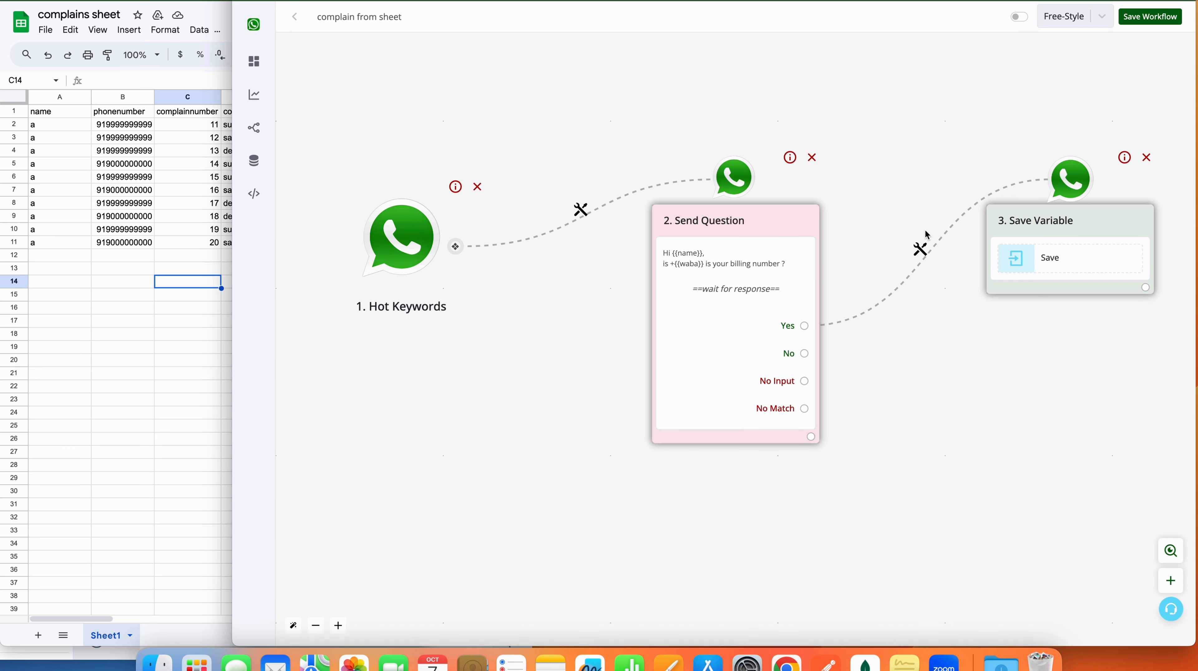
pyautogui.click(1045, 269)
# Step: Store the contact's {{waba}} value into the number field and save the action
pyautogui.click(1032, 99)
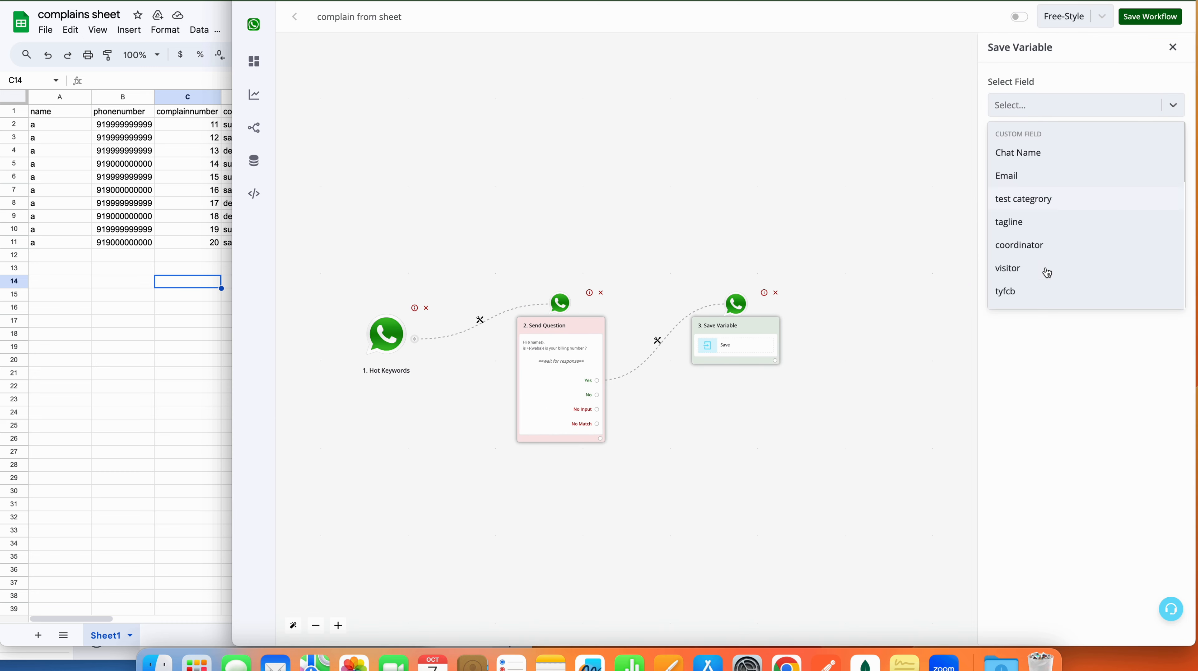
pyautogui.scroll(-5, 1046, 272)
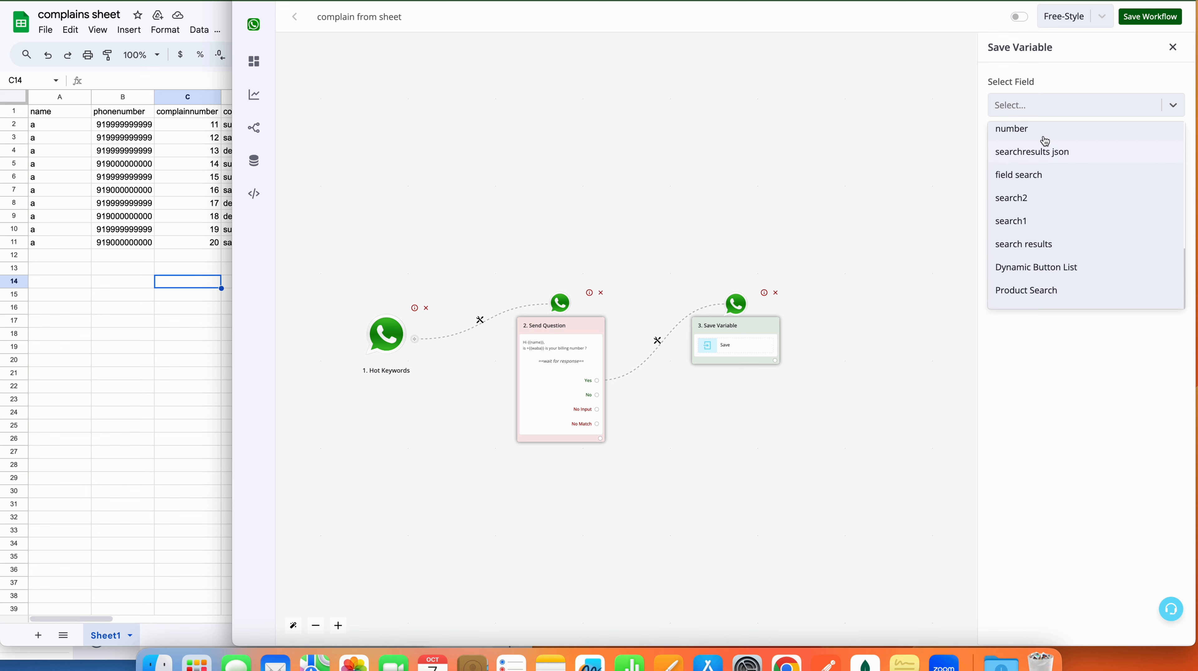
pyautogui.scroll(2, 1037, 177)
pyautogui.click(1037, 170)
pyautogui.click(1040, 155)
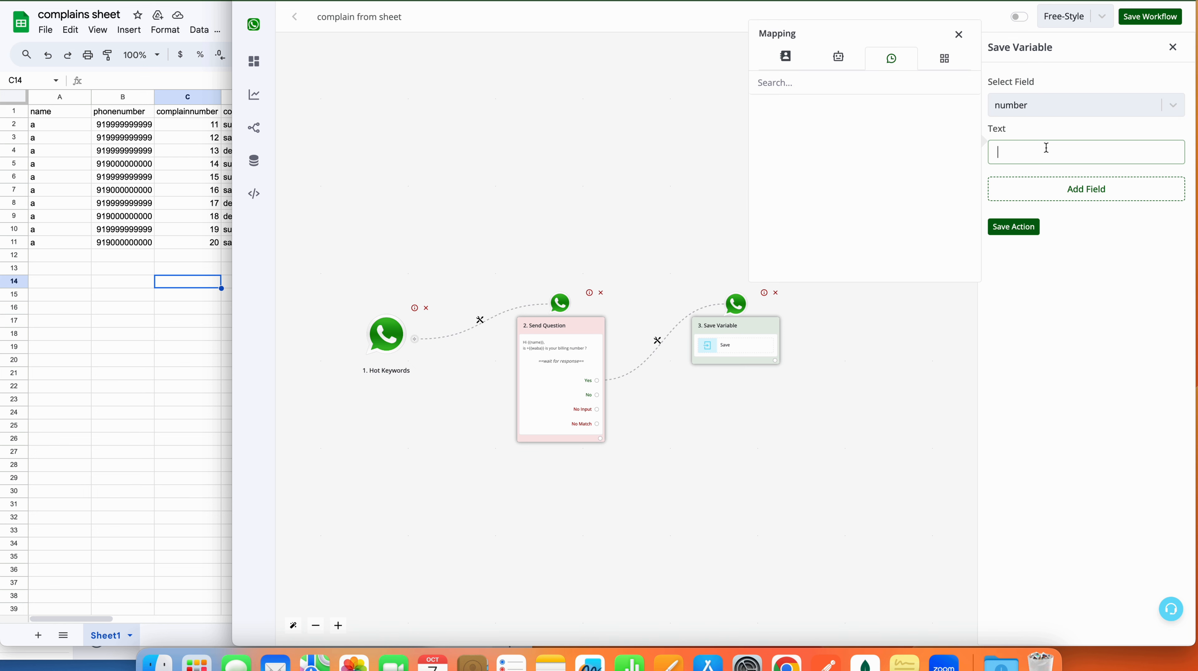
pyautogui.click(783, 59)
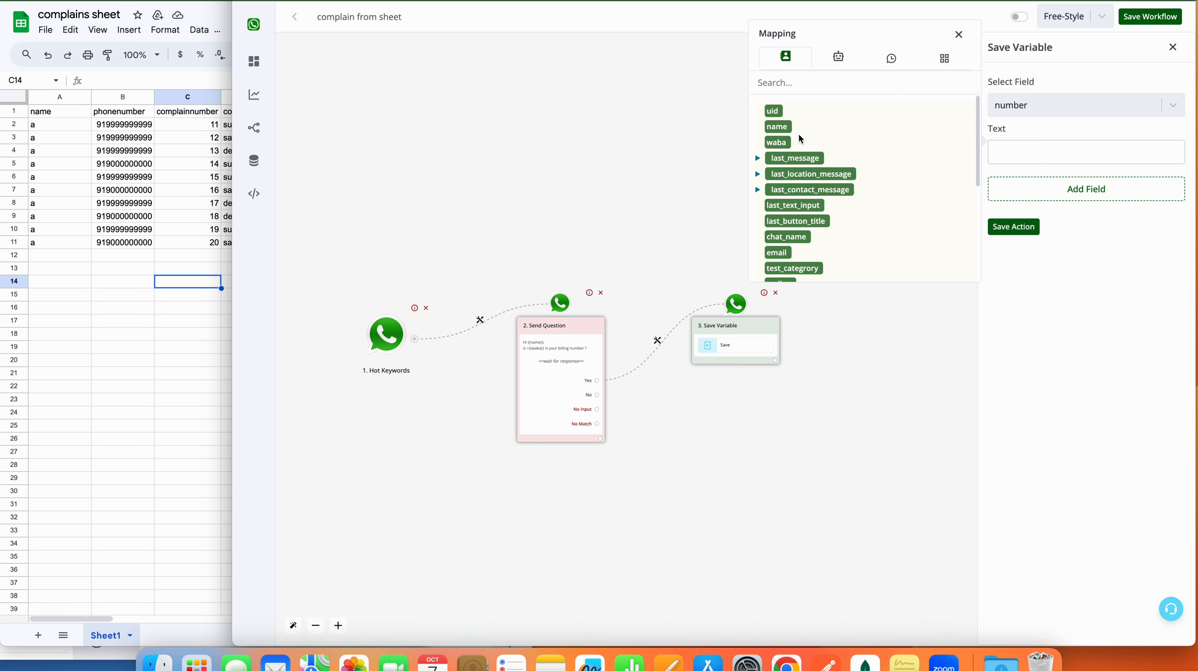
pyautogui.click(777, 142)
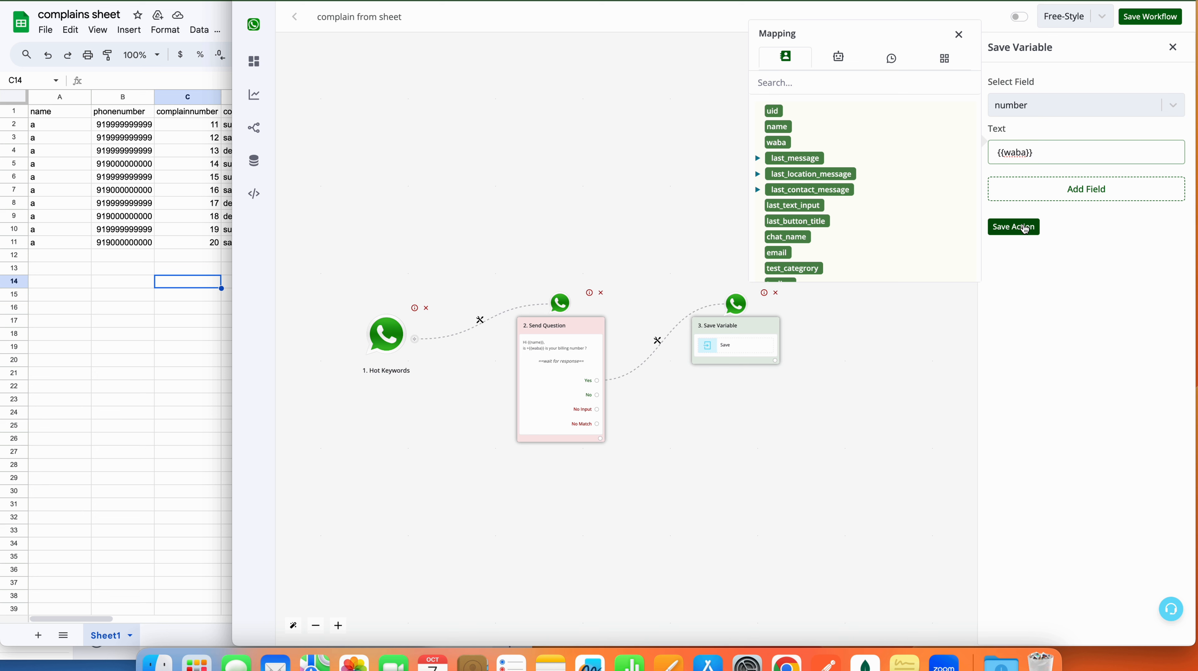
pyautogui.click(1014, 227)
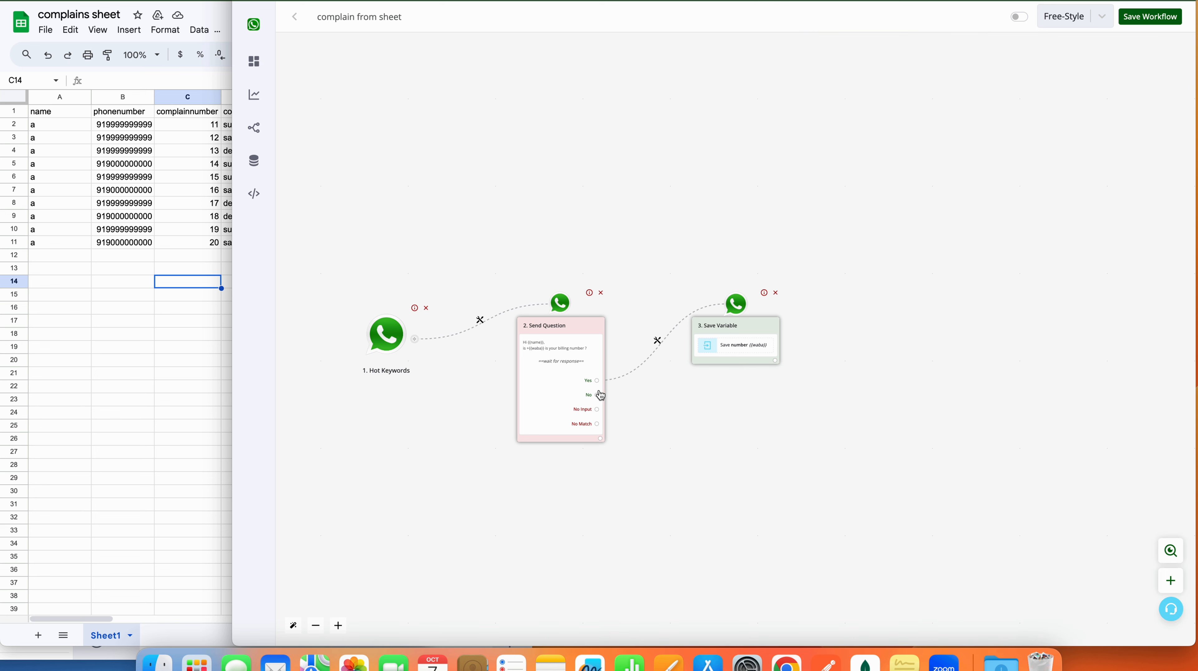
# Step: Branch a text question 'Kindly enter your billing number' off the No answer and save it
pyautogui.moveTo(598, 394); pyautogui.dragTo(721, 449)
pyautogui.click(1080, 159)
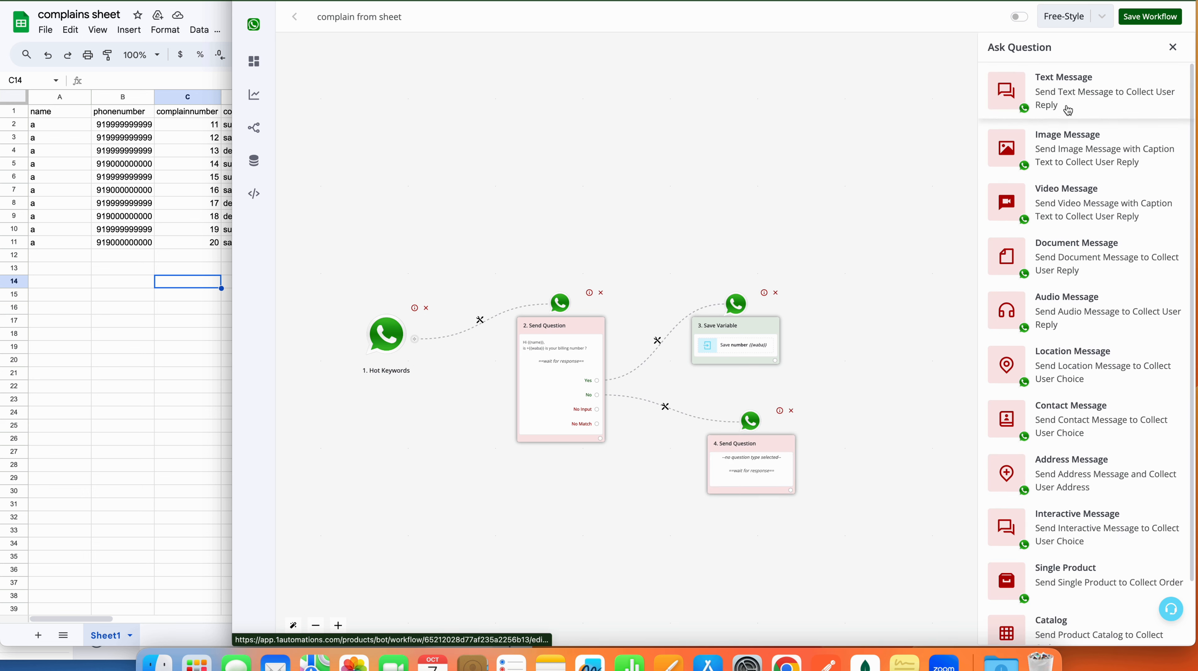
pyautogui.click(1067, 106)
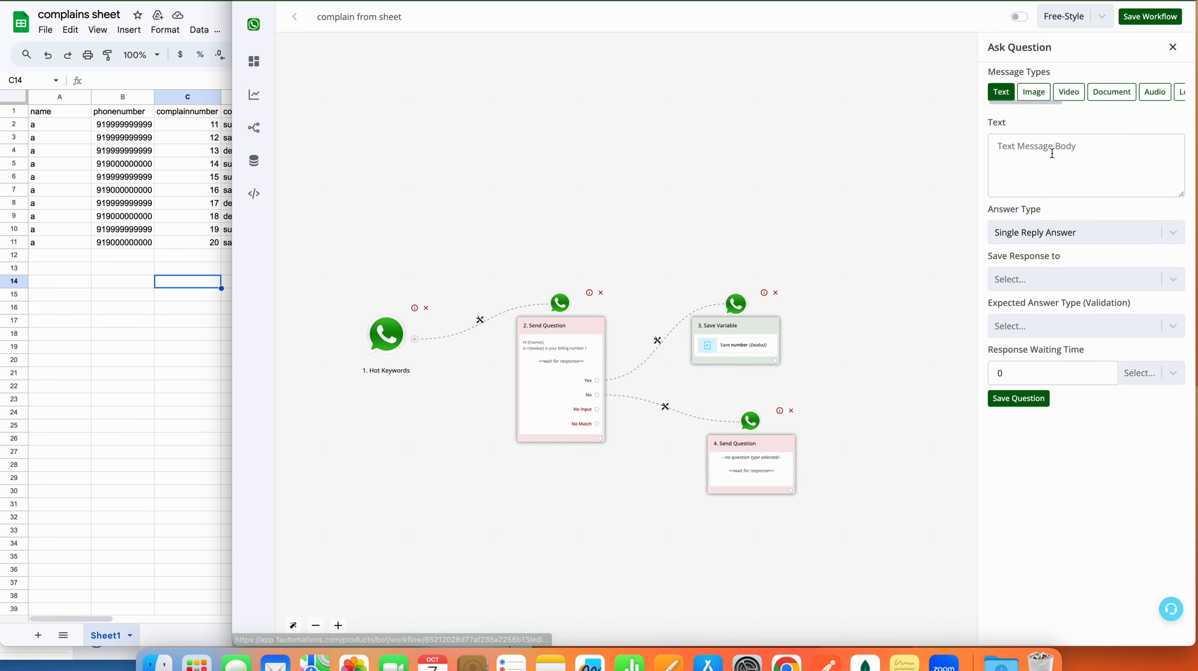
pyautogui.click(1052, 155)
pyautogui.write('Kindly ent')
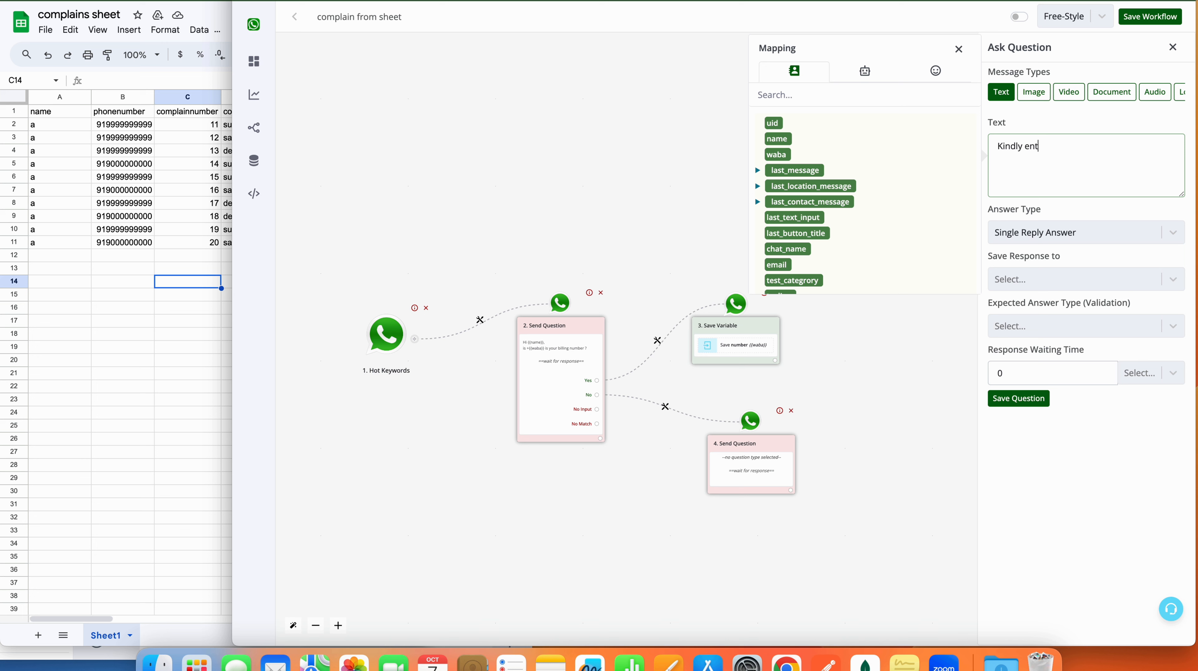
pyautogui.write('er your billing number')
pyautogui.click(1020, 398)
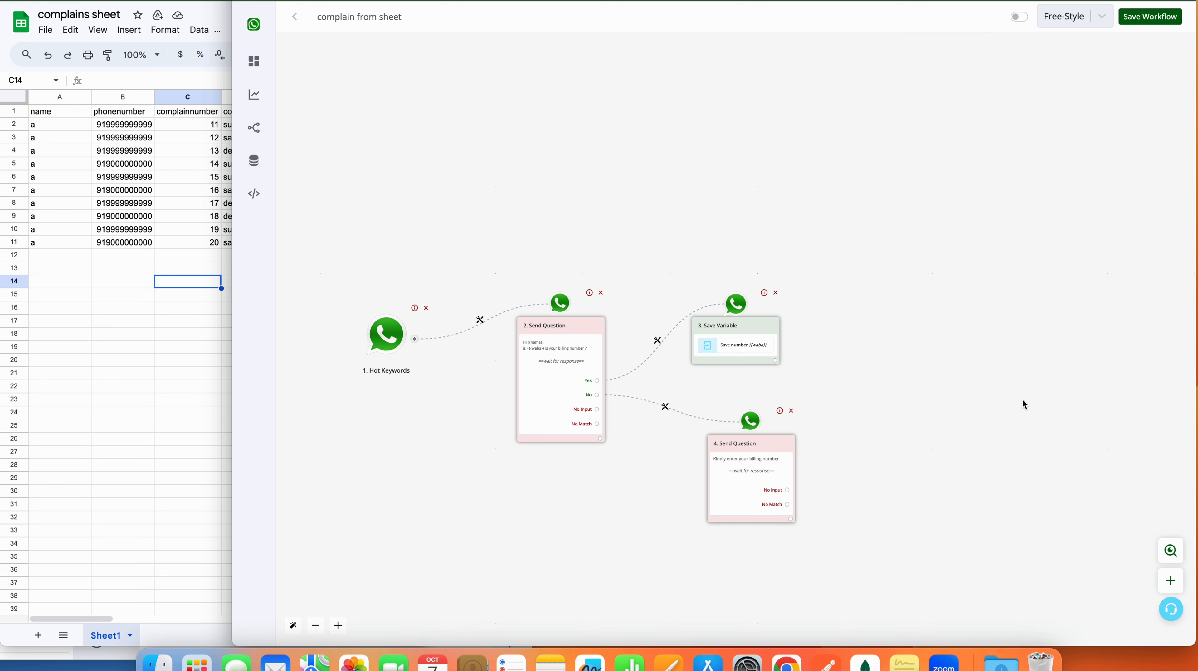
pyautogui.click(788, 520)
# Step: Add a Save Variable step after the billing-number question targeting the number field
pyautogui.click(706, 331)
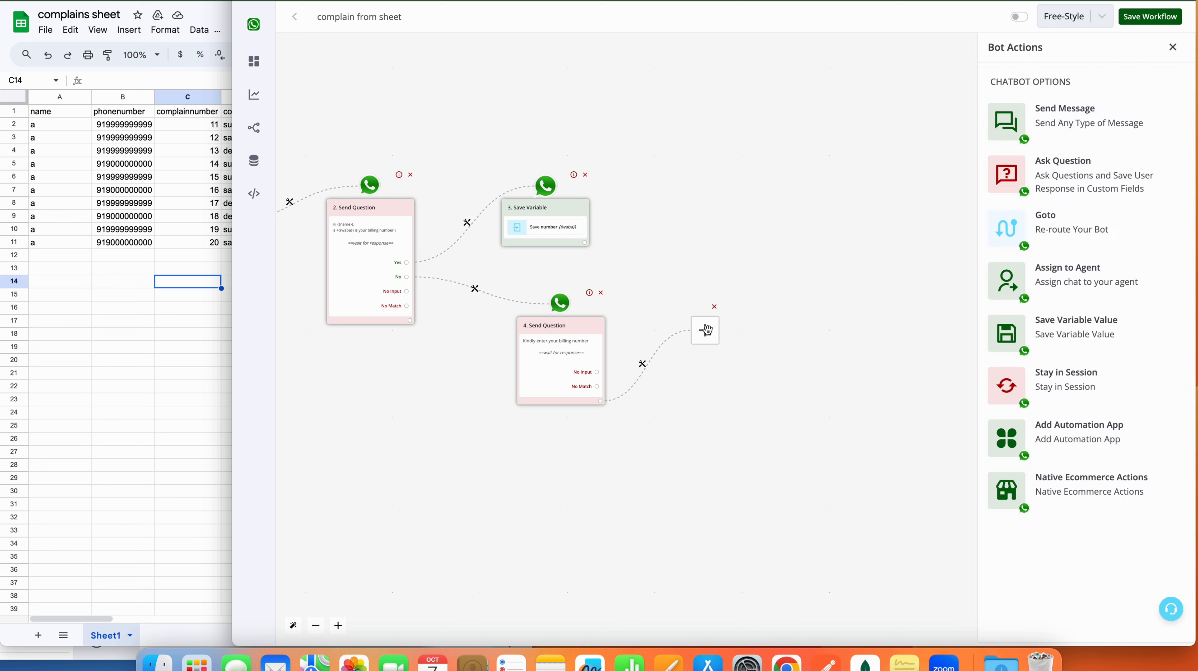
pyautogui.click(1076, 329)
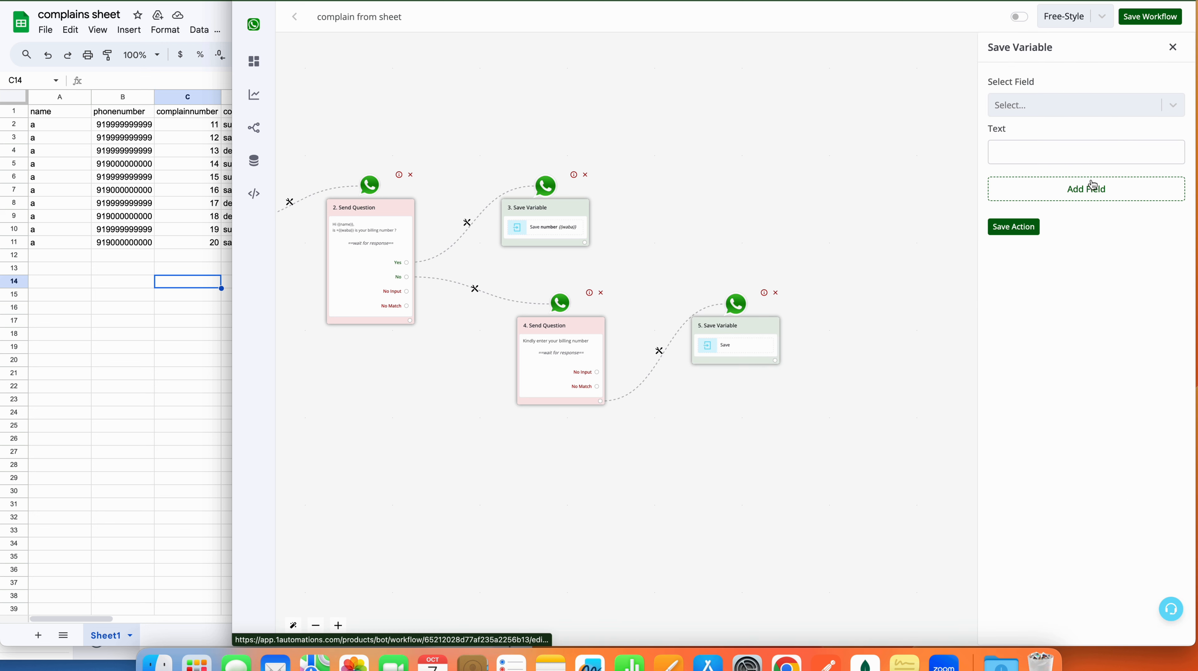
pyautogui.click(1102, 120)
pyautogui.scroll(-2, 1052, 243)
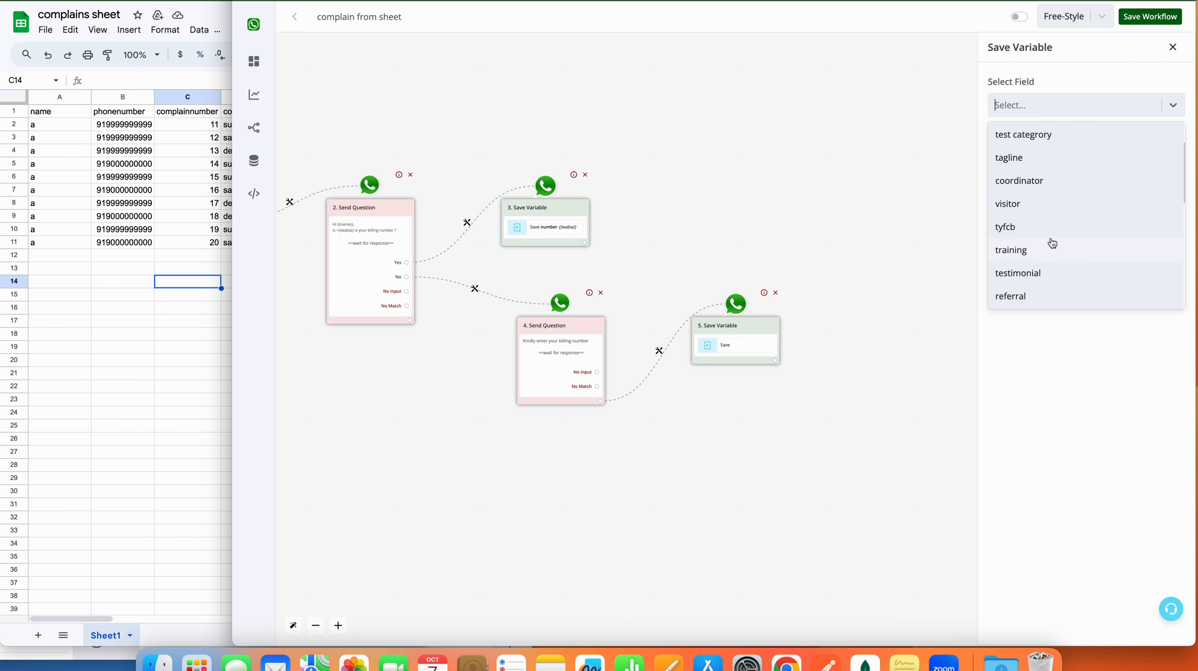
pyautogui.scroll(-5, 1052, 243)
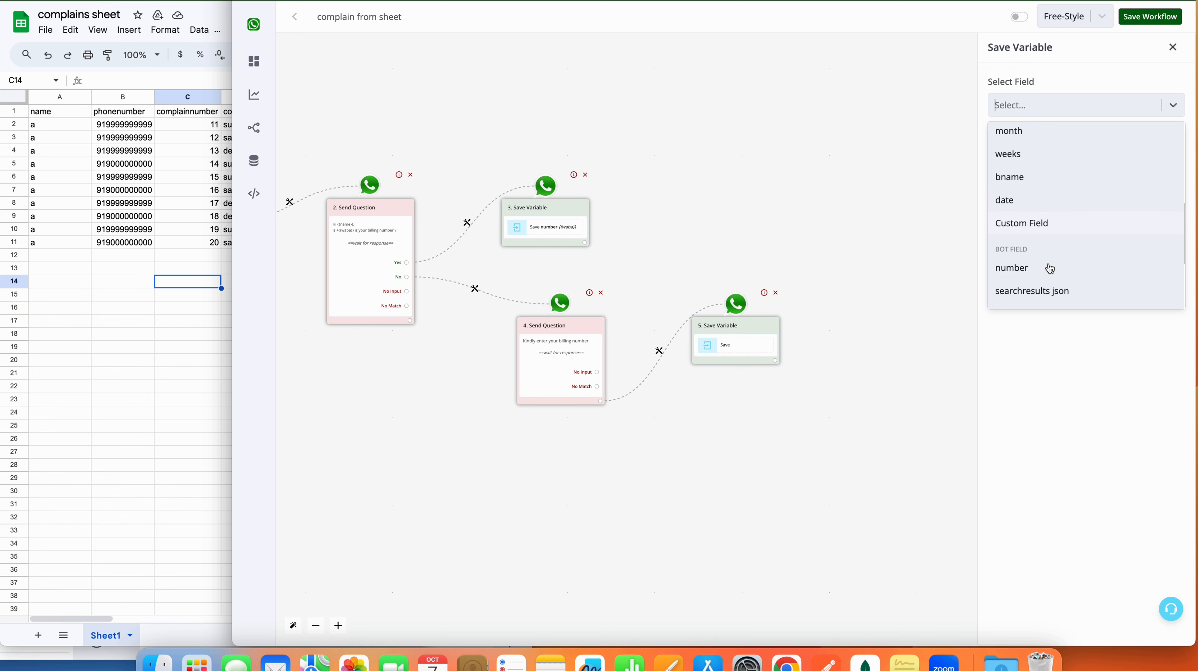
pyautogui.click(1045, 267)
# Step: Set its value to {{last_text_input}}, save the action, and append another empty step
pyautogui.click(1040, 152)
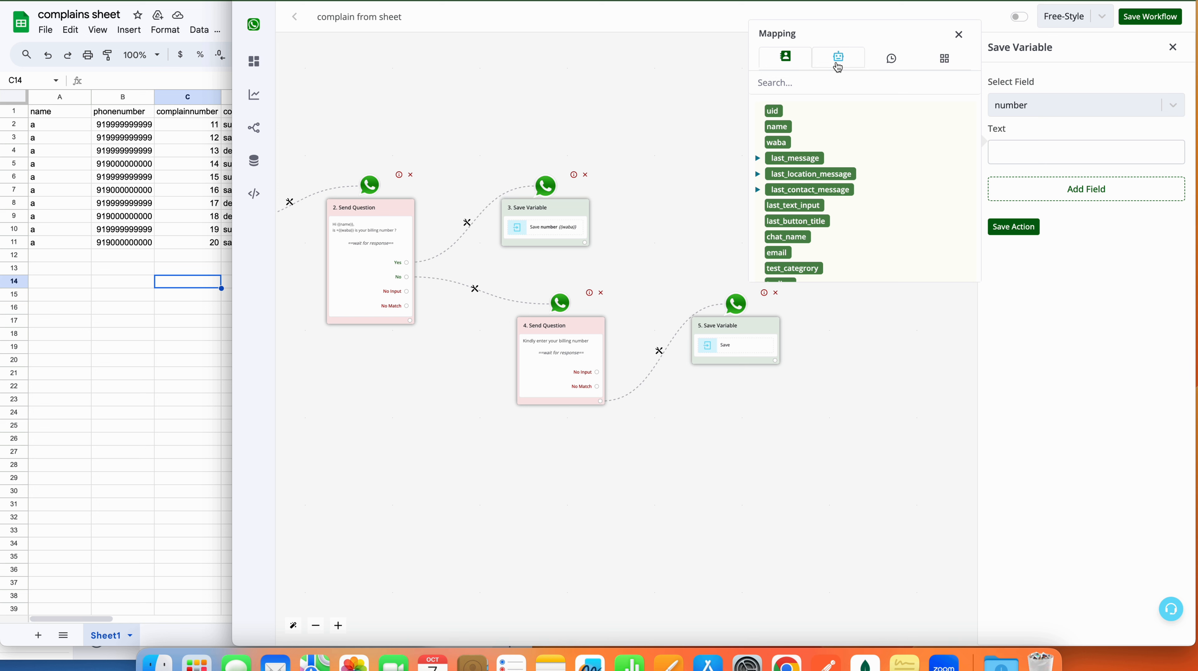
pyautogui.click(838, 63)
pyautogui.scroll(-1, 808, 165)
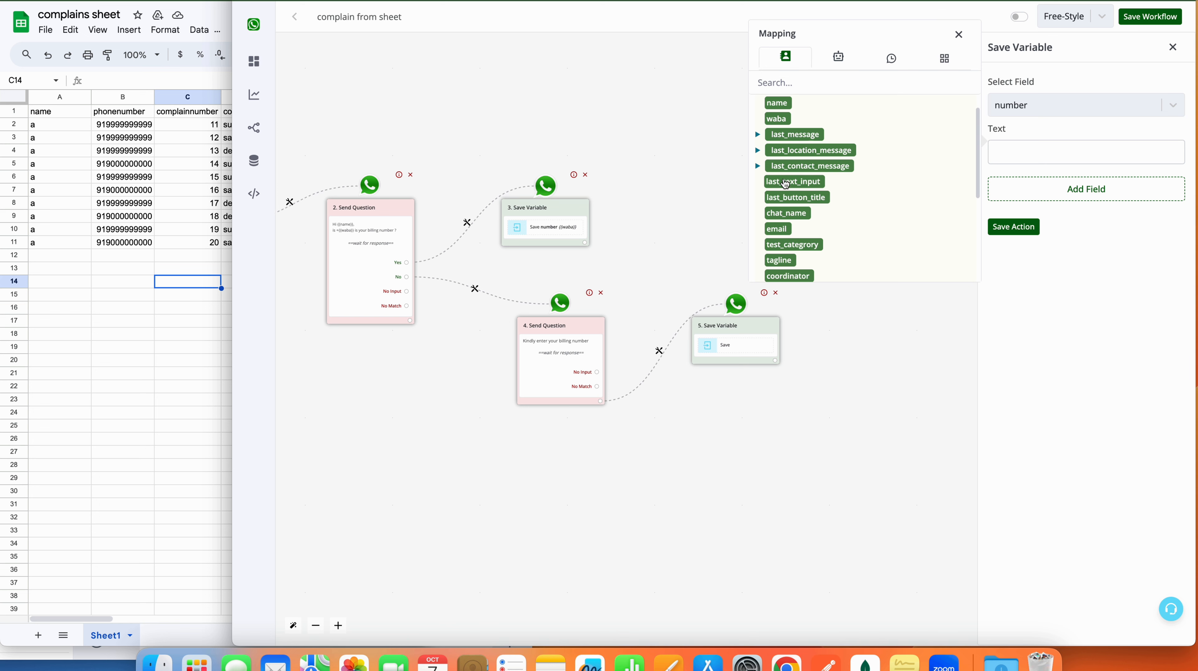
pyautogui.click(794, 182)
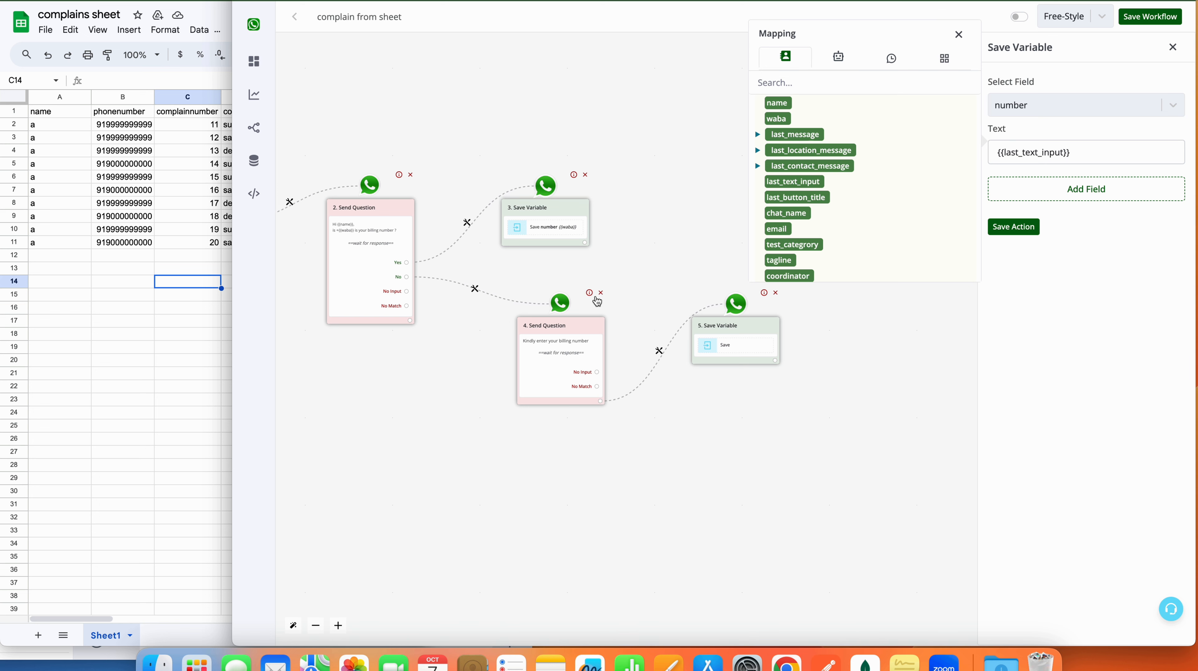
pyautogui.click(1023, 228)
pyautogui.click(775, 366)
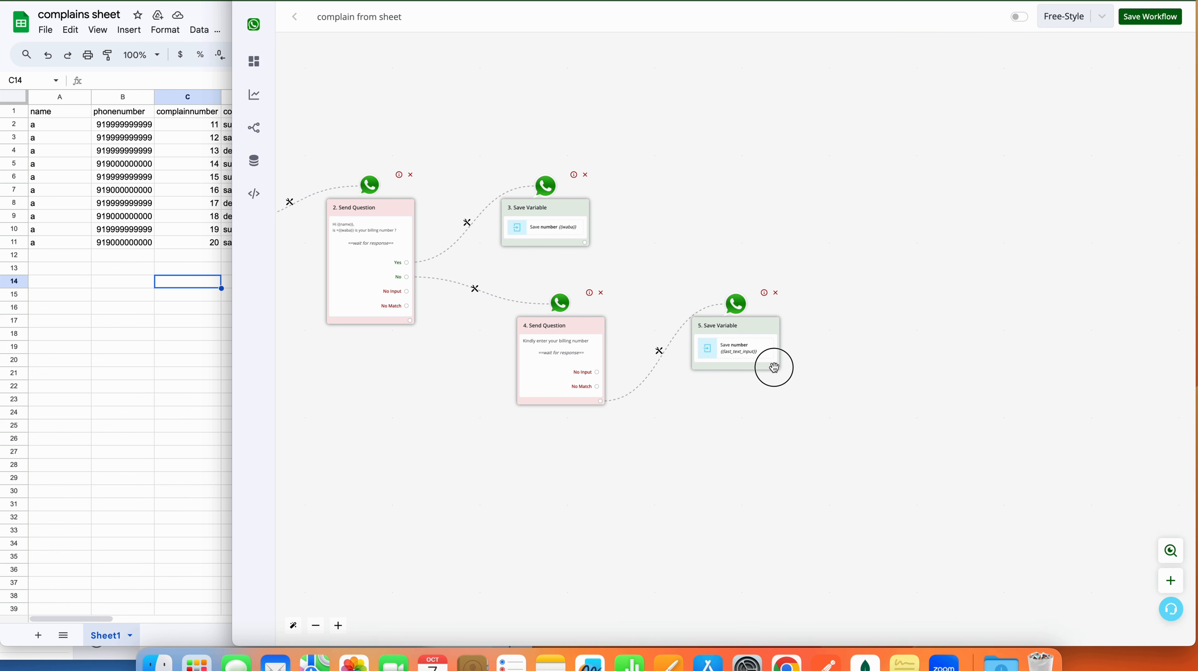
pyautogui.click(713, 332)
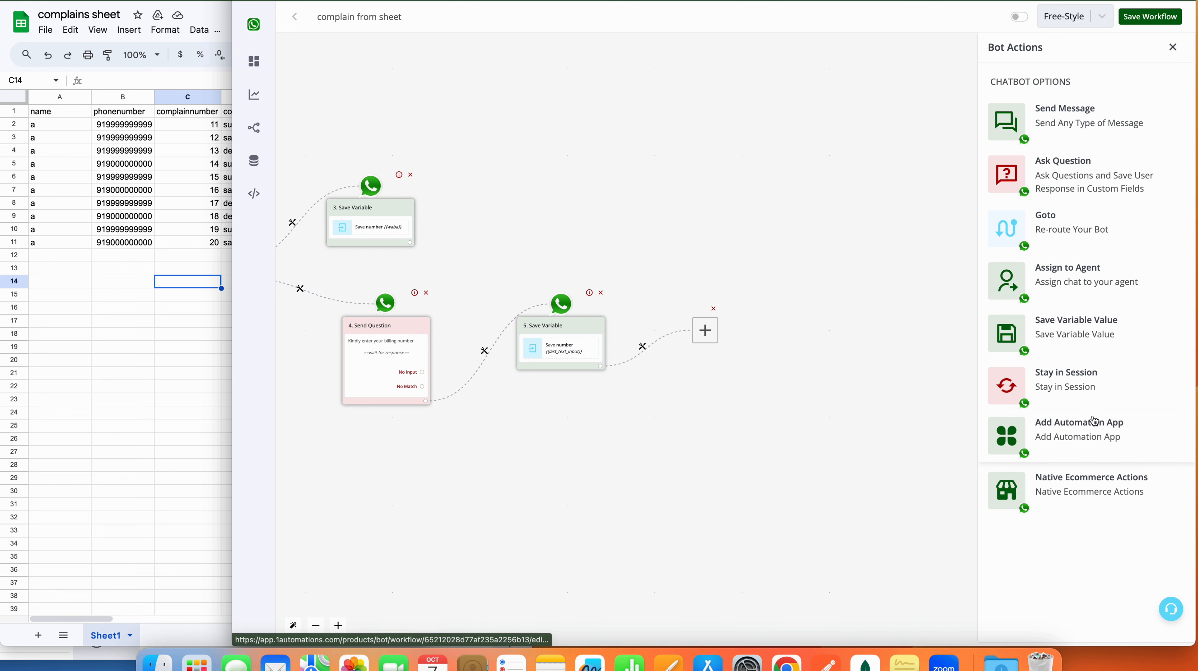
# Step: Add a Google Sheet 'Lookup Spreadsheet Rows' step after step 5, found by searching 'sheet'
pyautogui.click(1084, 428)
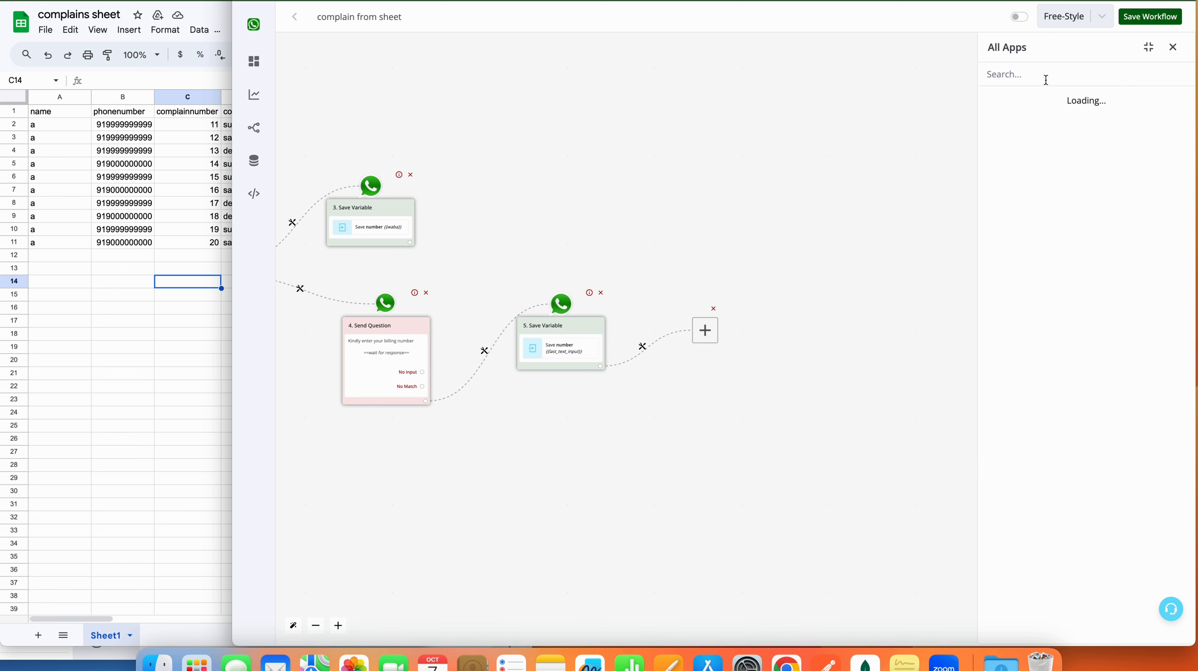
pyautogui.write('sheet')
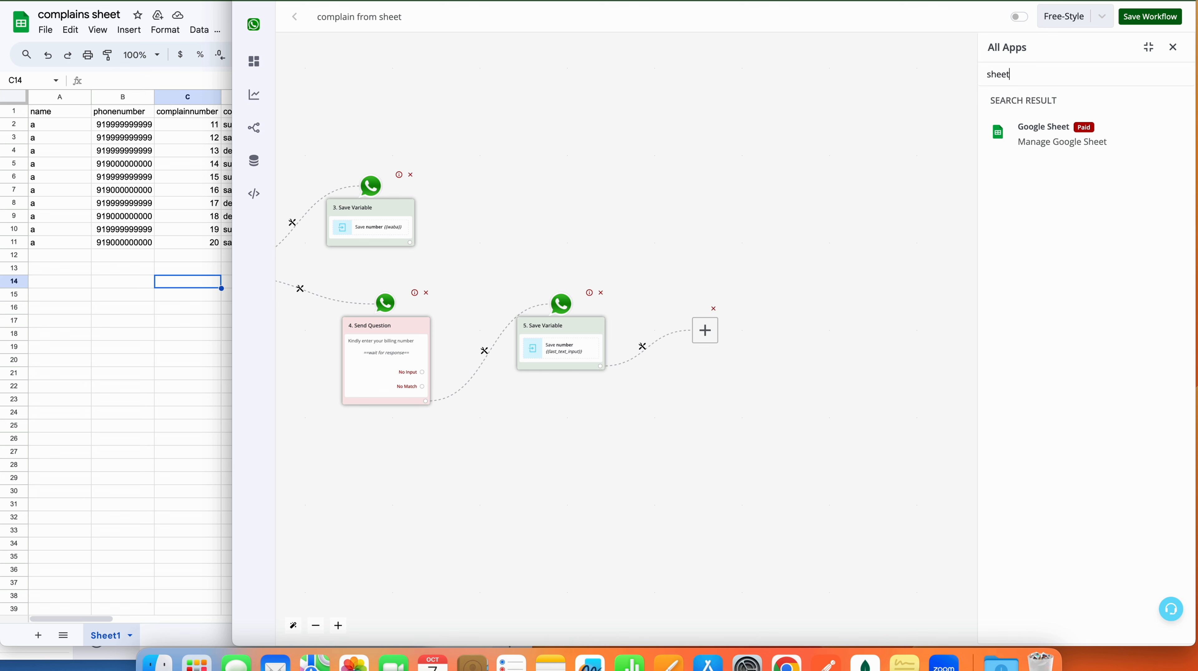
pyautogui.click(1101, 133)
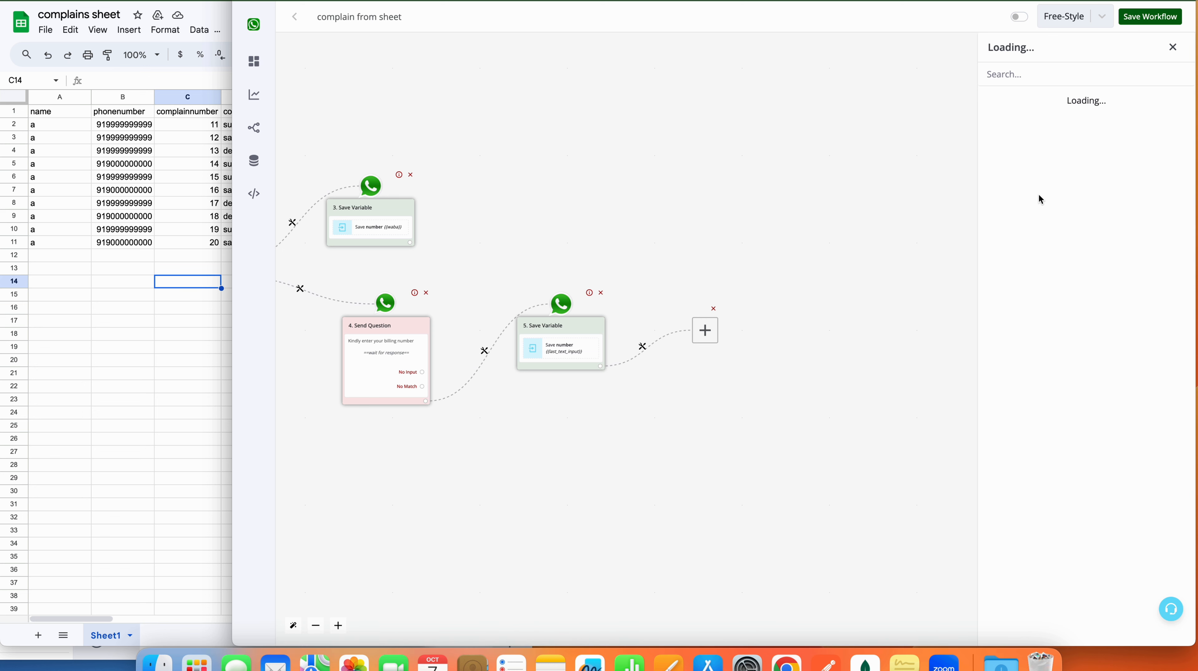
pyautogui.click(1068, 270)
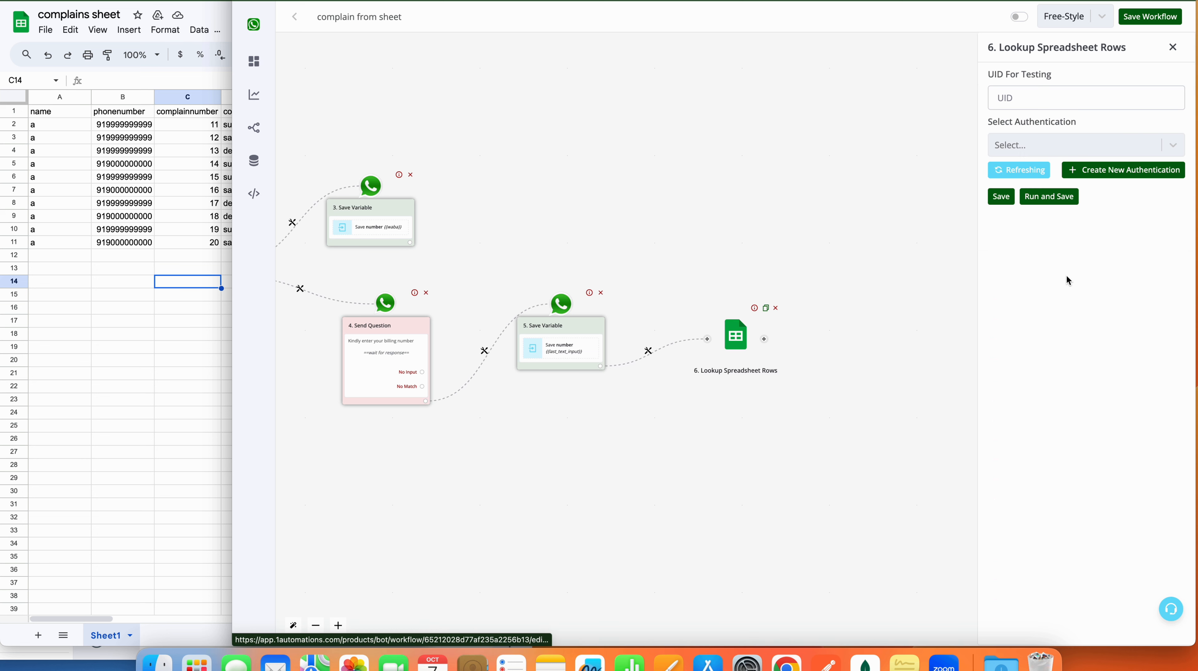
# Step: Authenticate with the connected Google account and select the 'complains sheet' spreadsheet
pyautogui.click(1035, 145)
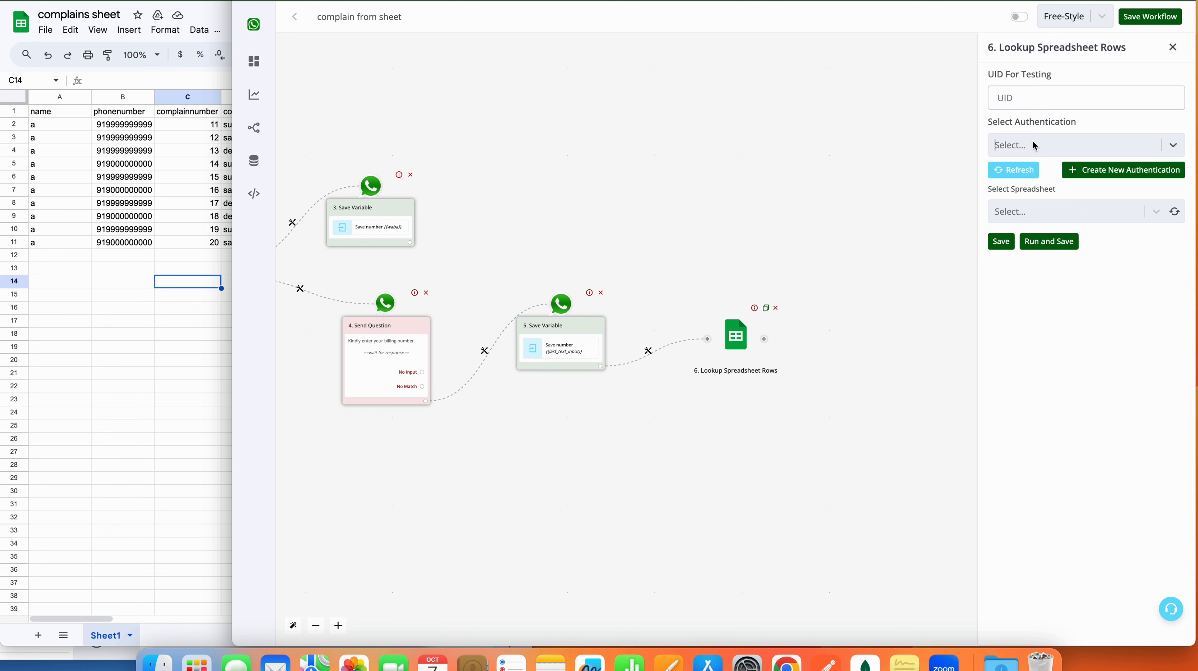
pyautogui.click(1097, 150)
pyautogui.click(1056, 207)
pyautogui.click(1177, 212)
pyautogui.click(1136, 211)
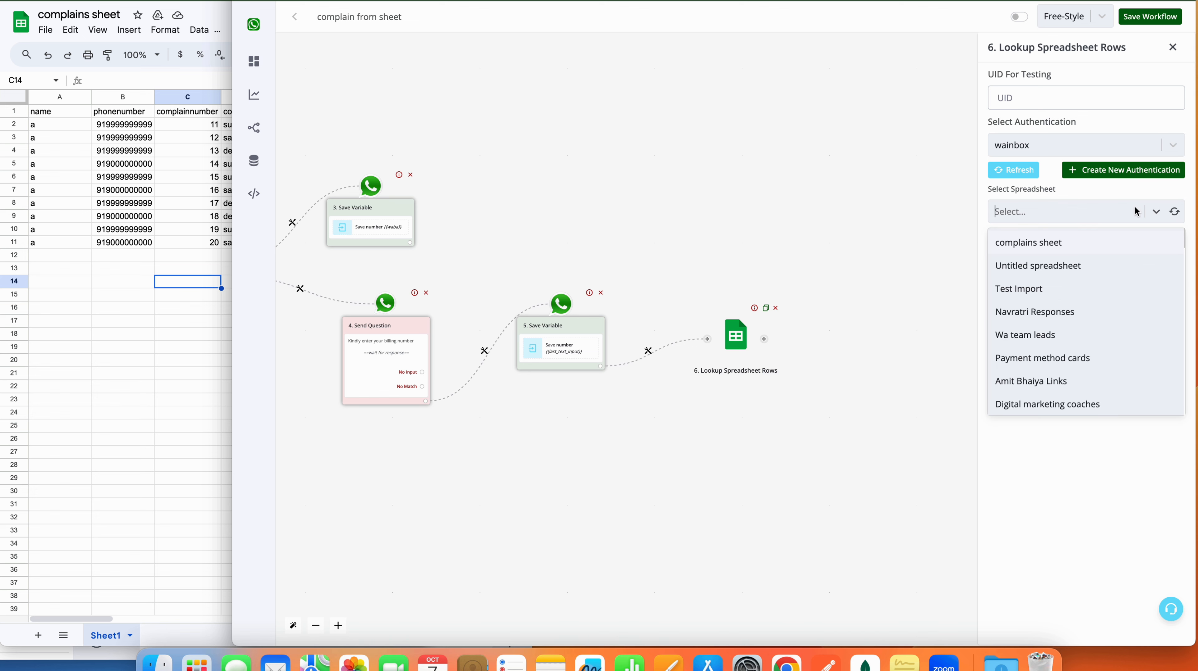
pyautogui.click(1096, 245)
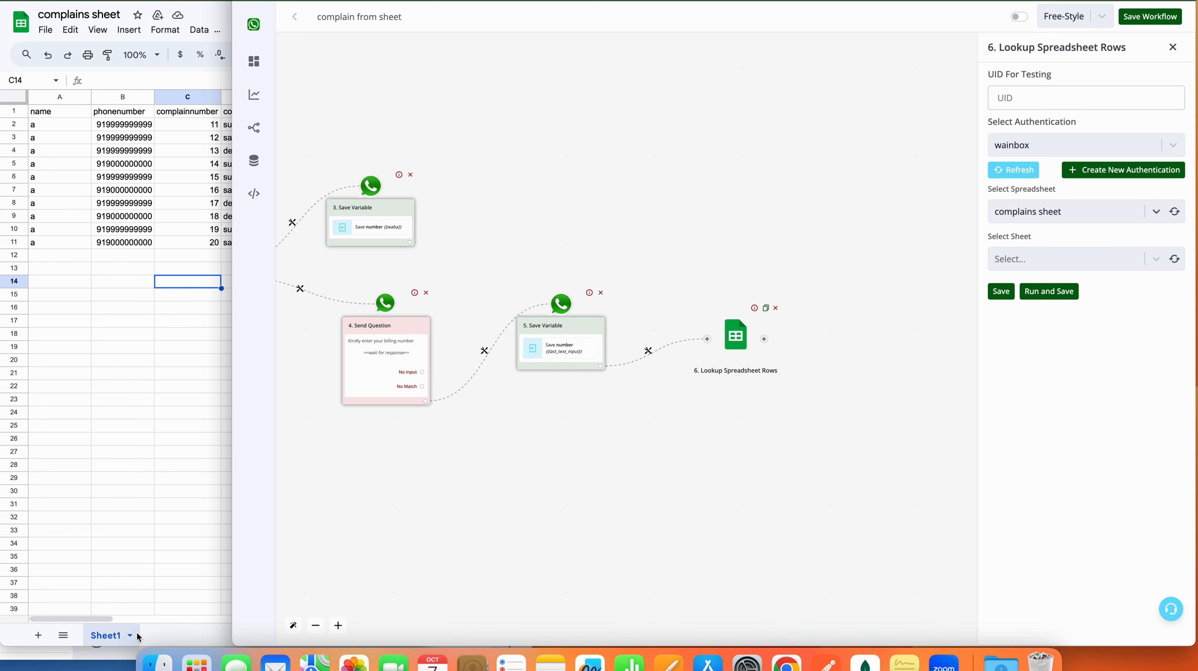
# Step: Choose Sheet1 as the sheet to search in complains sheet
pyautogui.click(1180, 260)
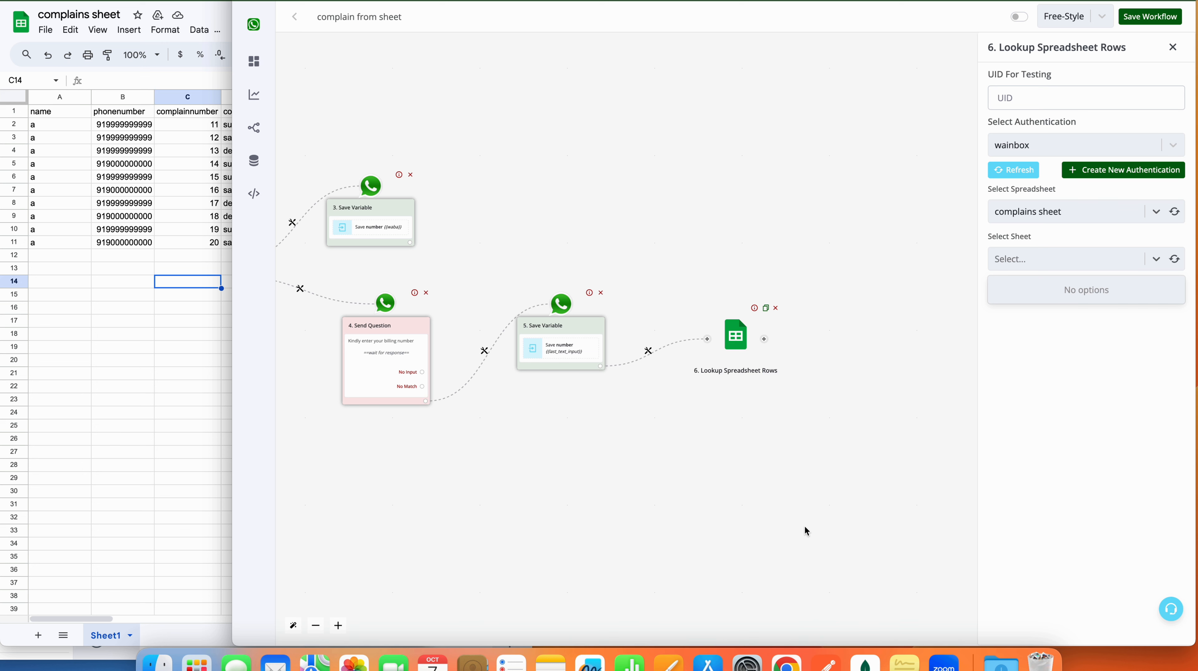
pyautogui.click(1156, 259)
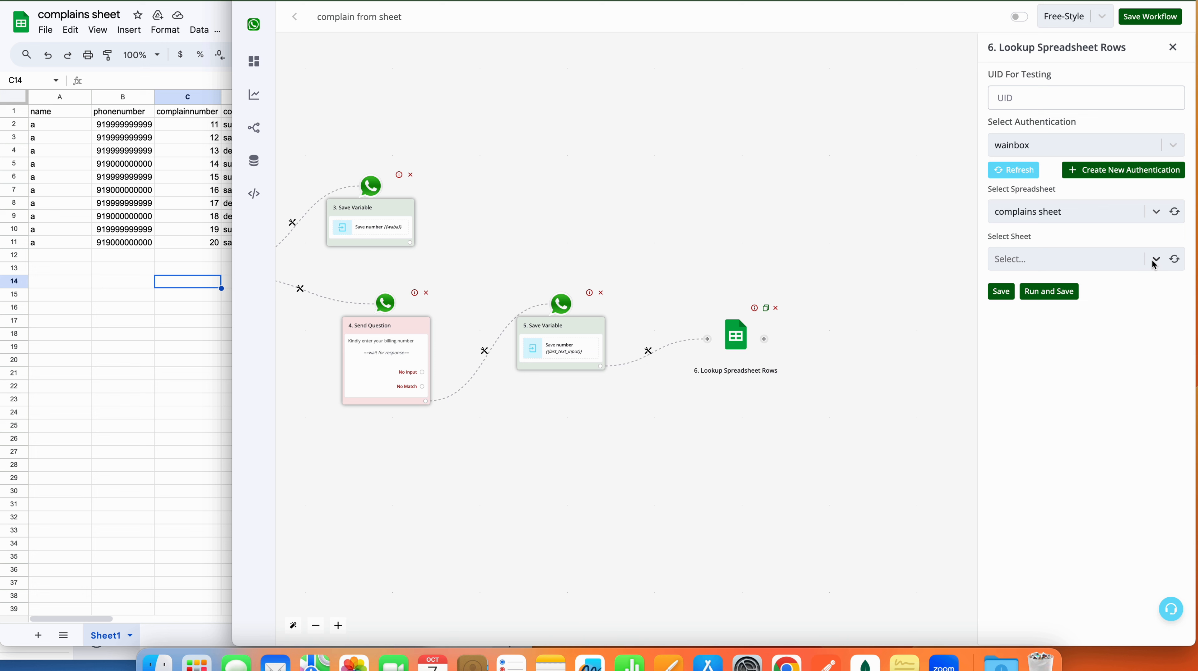
pyautogui.click(1156, 259)
pyautogui.click(1127, 287)
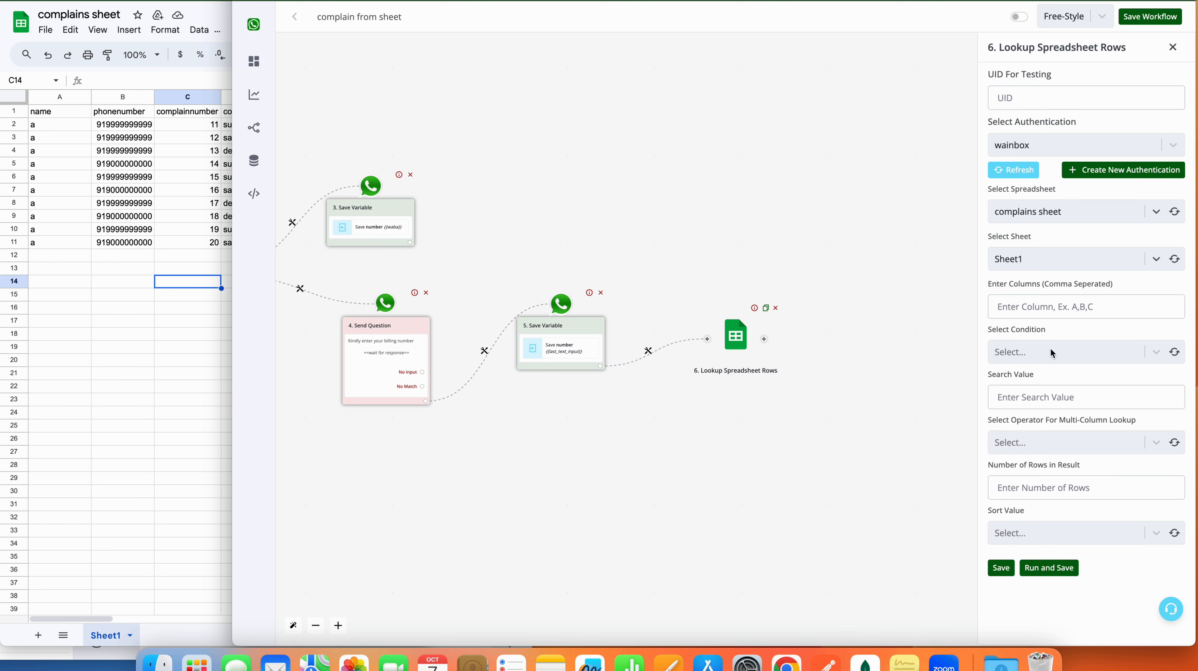
# Step: Search column B using the 'Equal to (Number)' match condition
pyautogui.click(1033, 306)
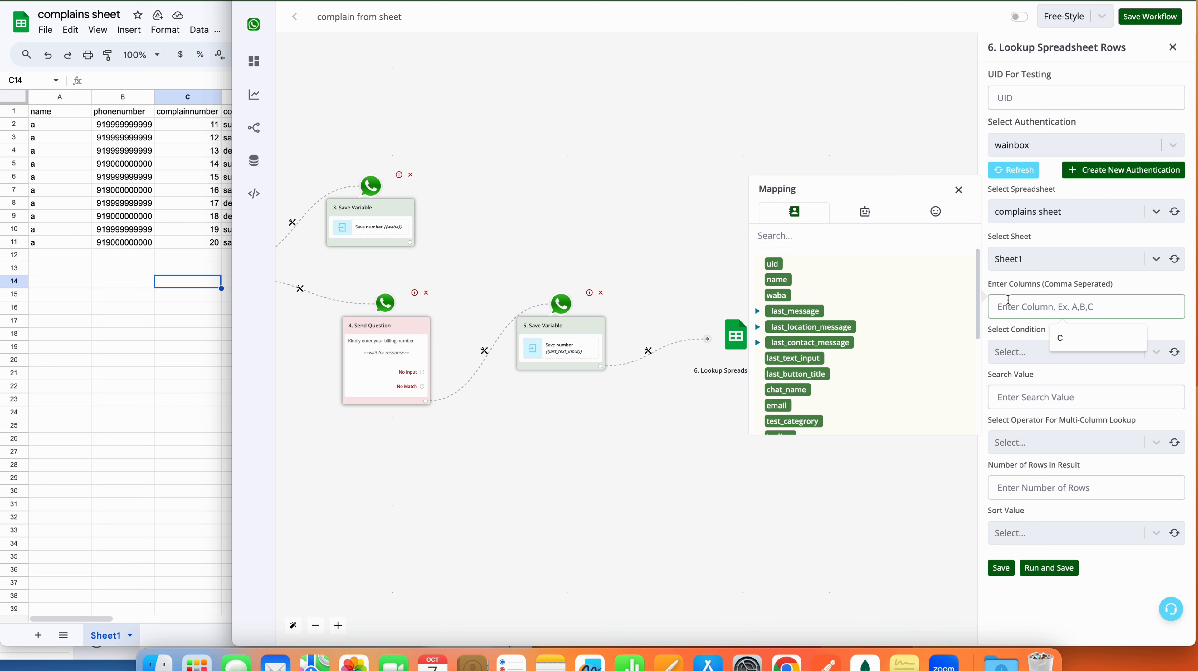
pyautogui.write('B')
pyautogui.click(1025, 353)
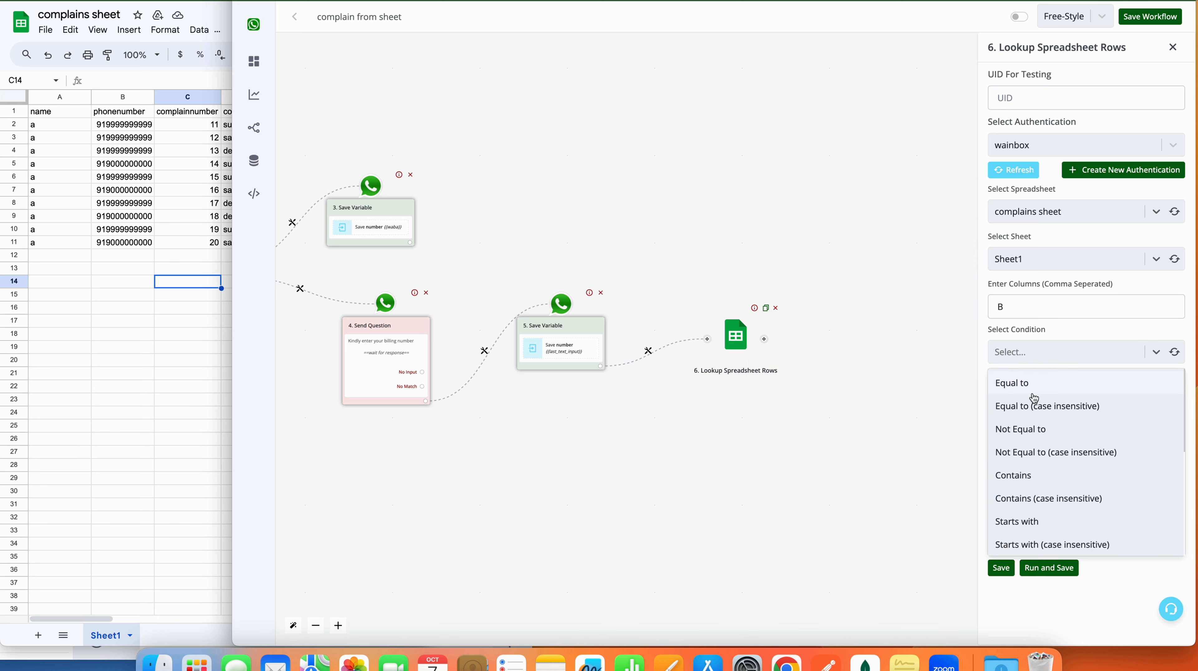
pyautogui.scroll(-3, 1029, 462)
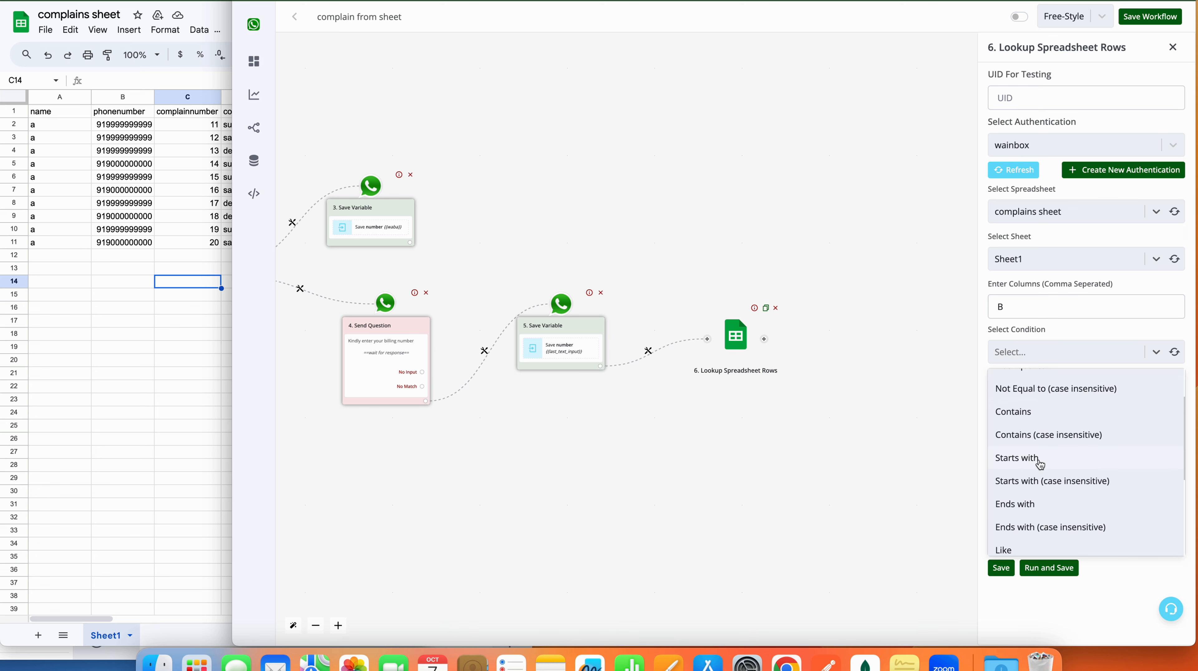
pyautogui.scroll(-5, 1040, 464)
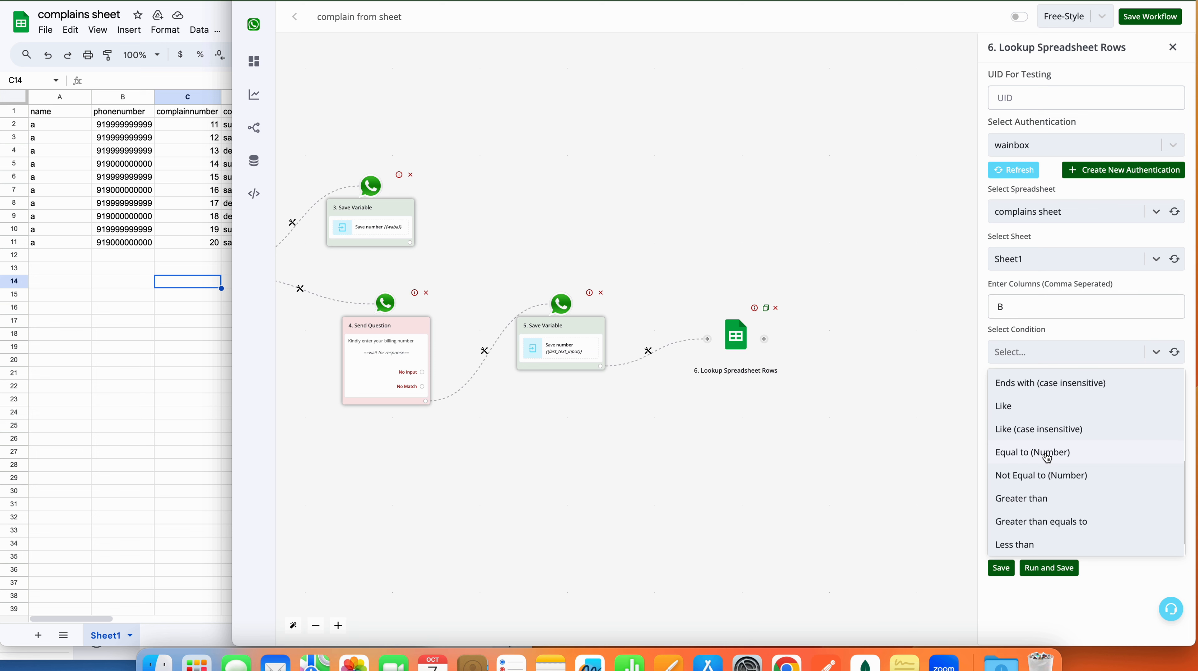
pyautogui.scroll(8, 1047, 456)
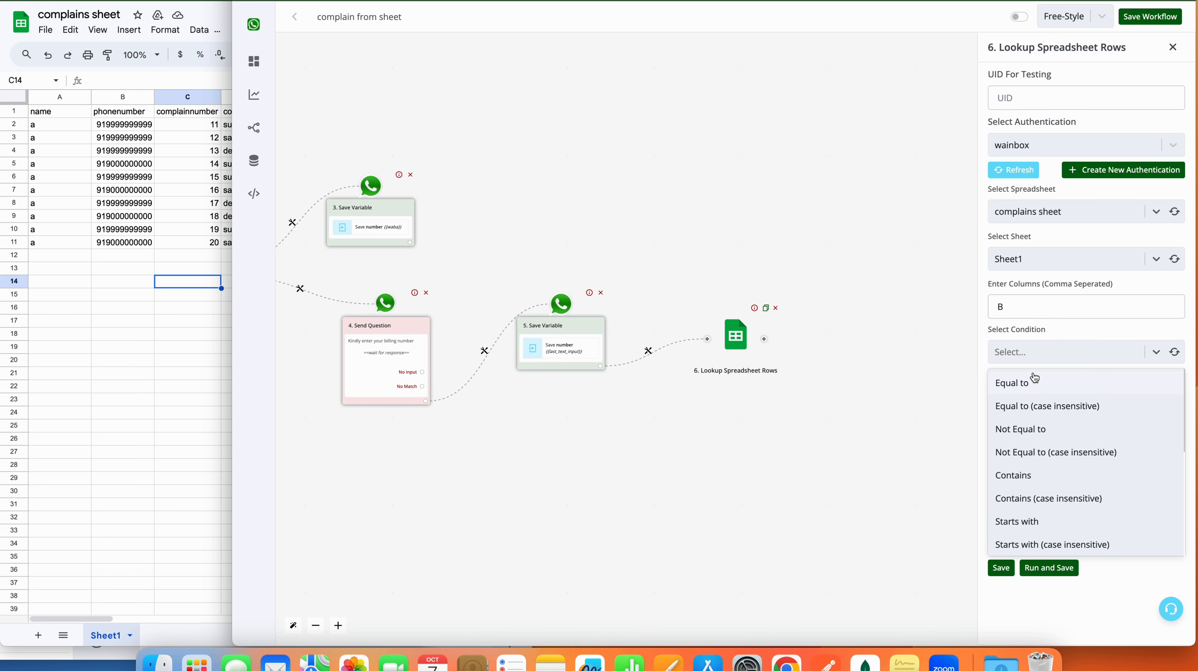
pyautogui.scroll(-3, 1035, 423)
pyautogui.scroll(-1, 1037, 424)
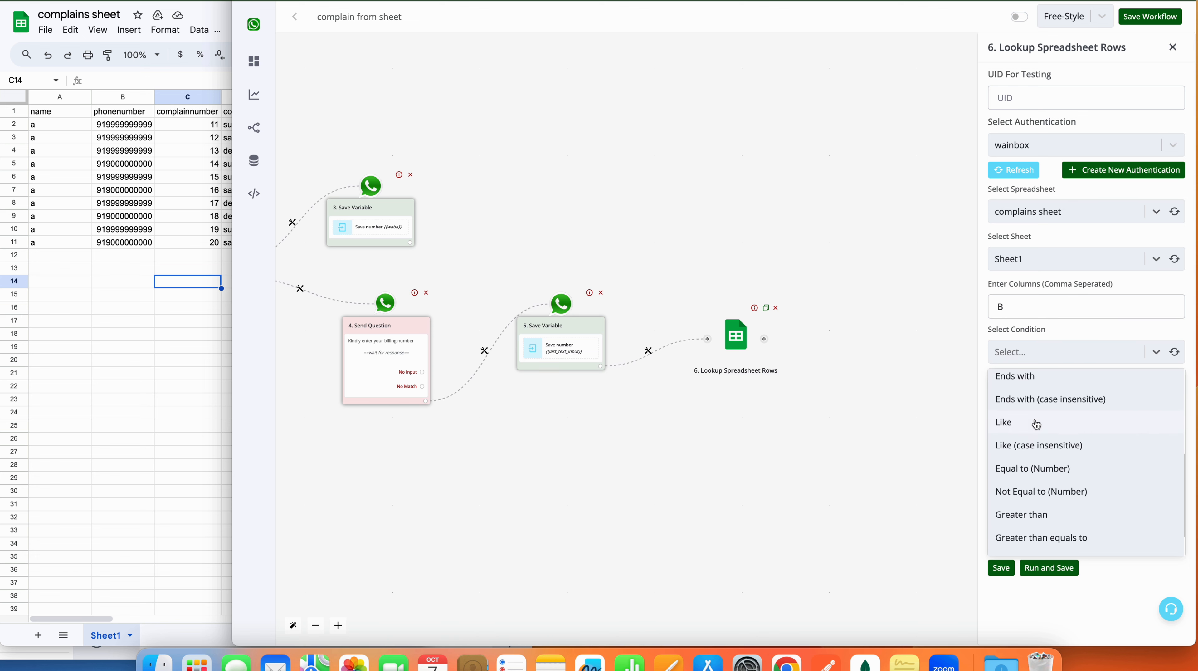
pyautogui.click(1040, 463)
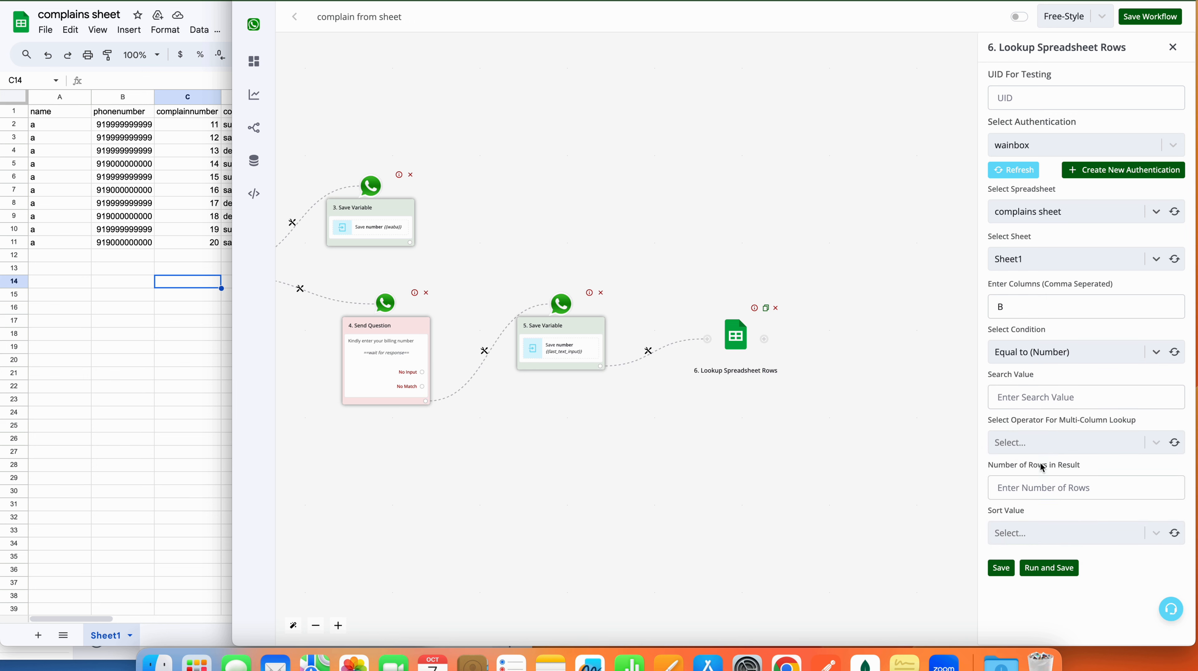
# Step: Set the search value to {{BTF.number}} and combine column matches with OR
pyautogui.click(1049, 397)
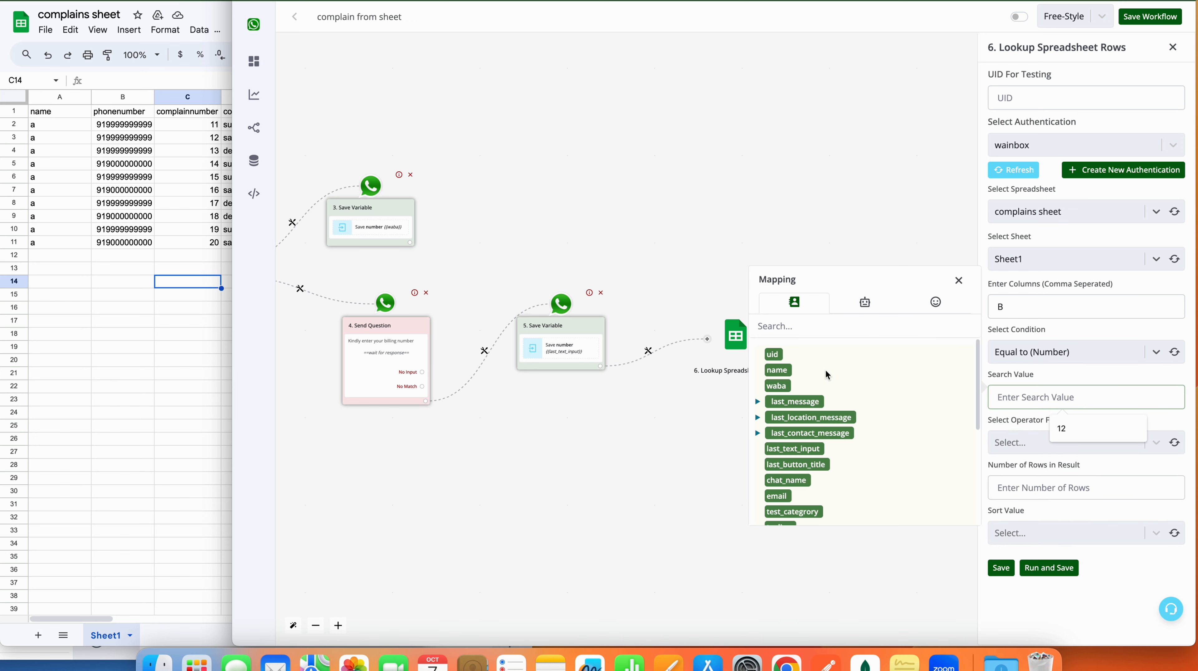
pyautogui.click(872, 303)
pyautogui.click(797, 350)
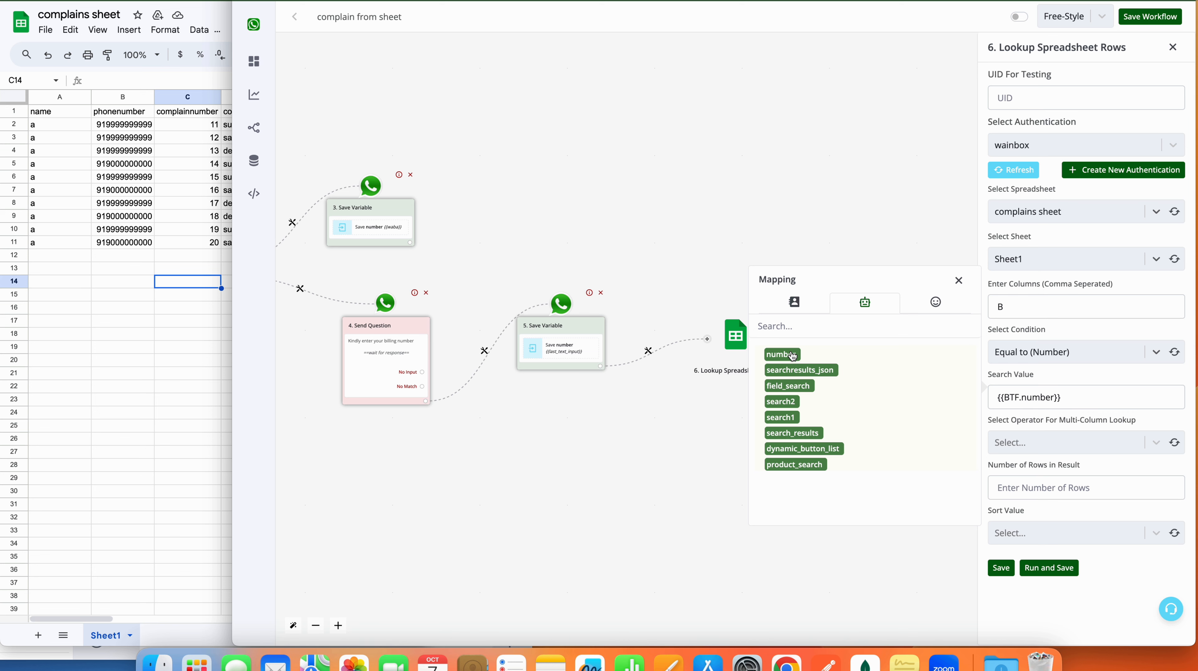
pyautogui.tripleClick(1076, 398)
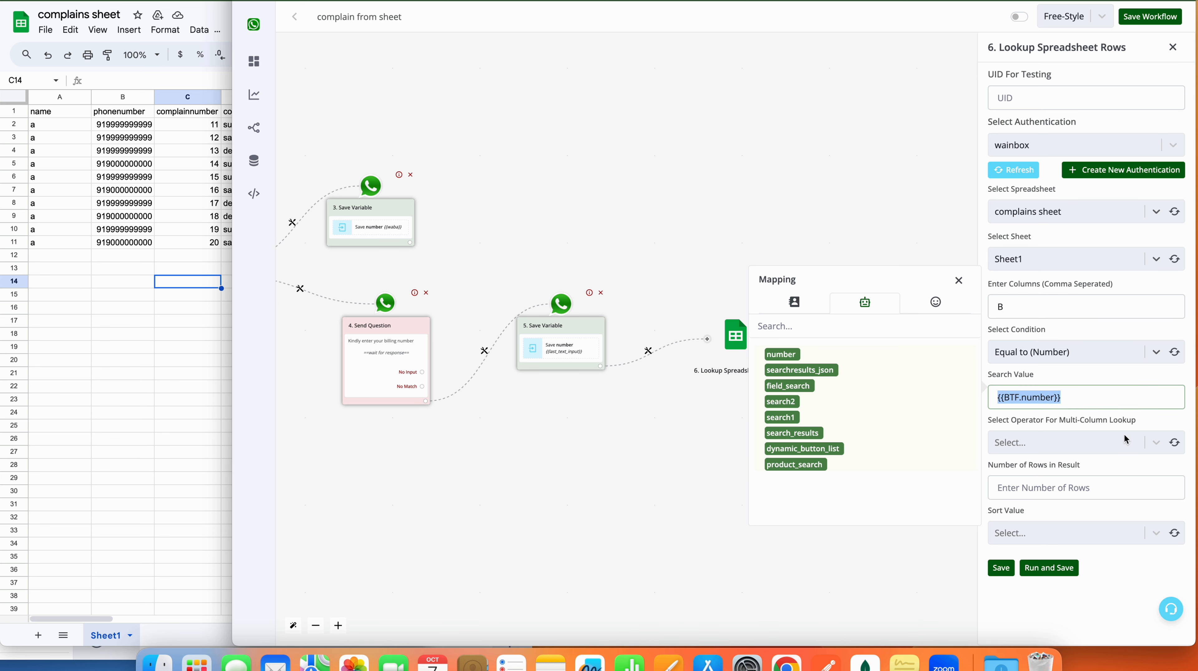
pyautogui.click(1127, 444)
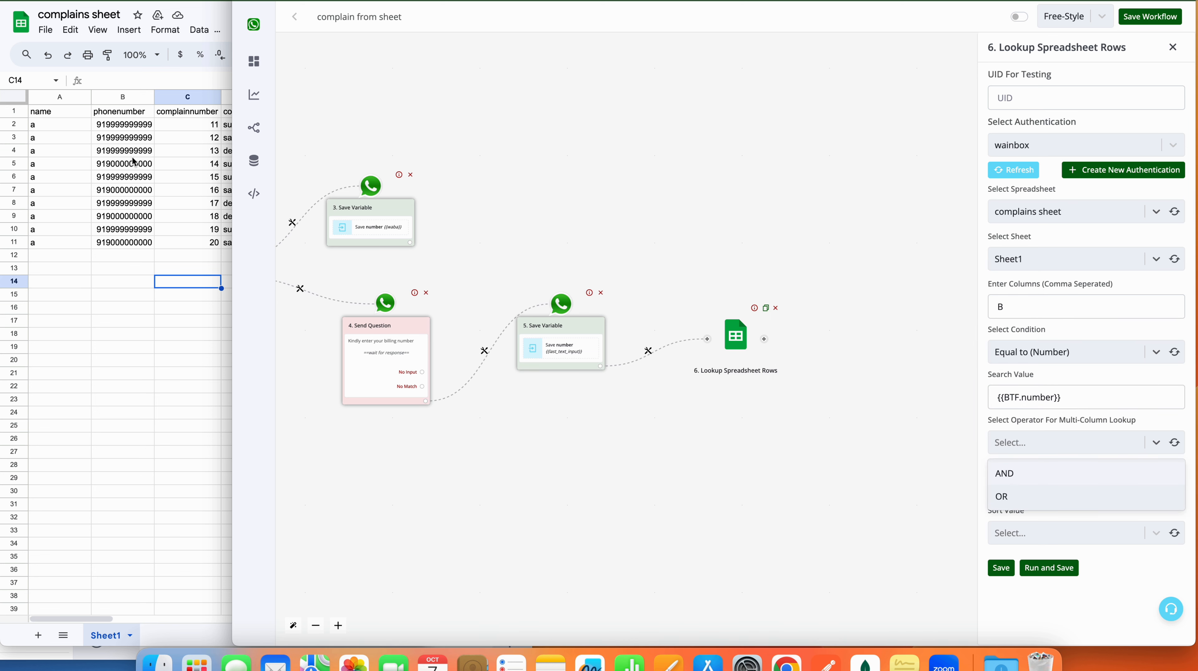
pyautogui.click(1008, 498)
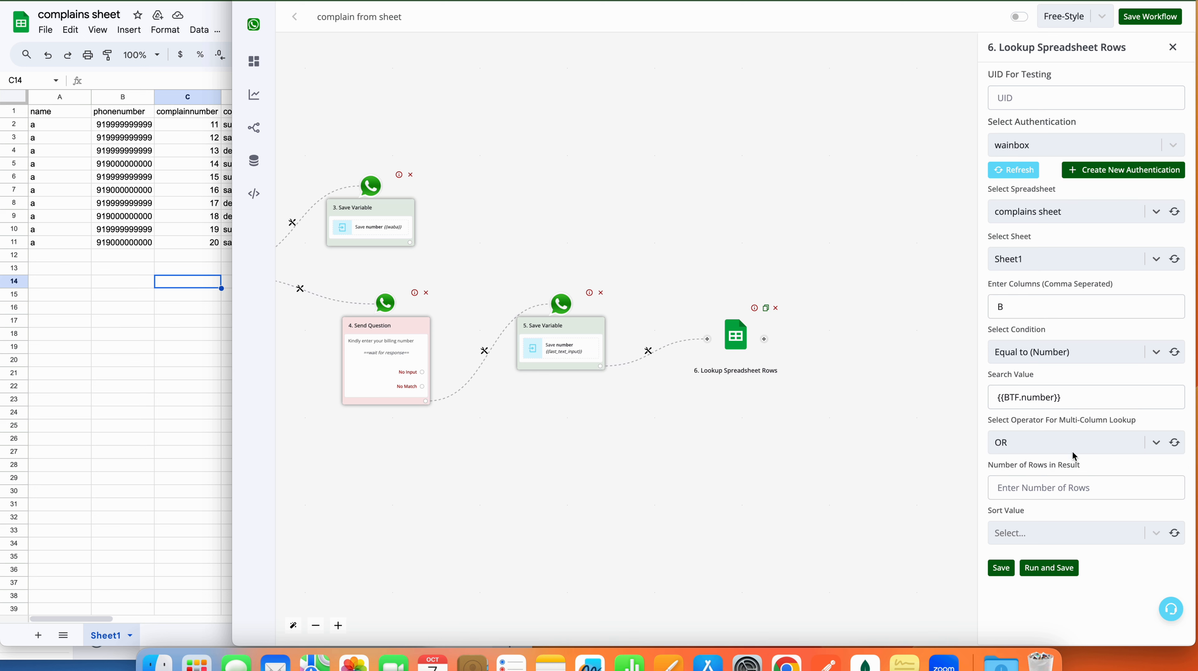
# Step: Limit the lookup to return 10 rows
pyautogui.click(1071, 487)
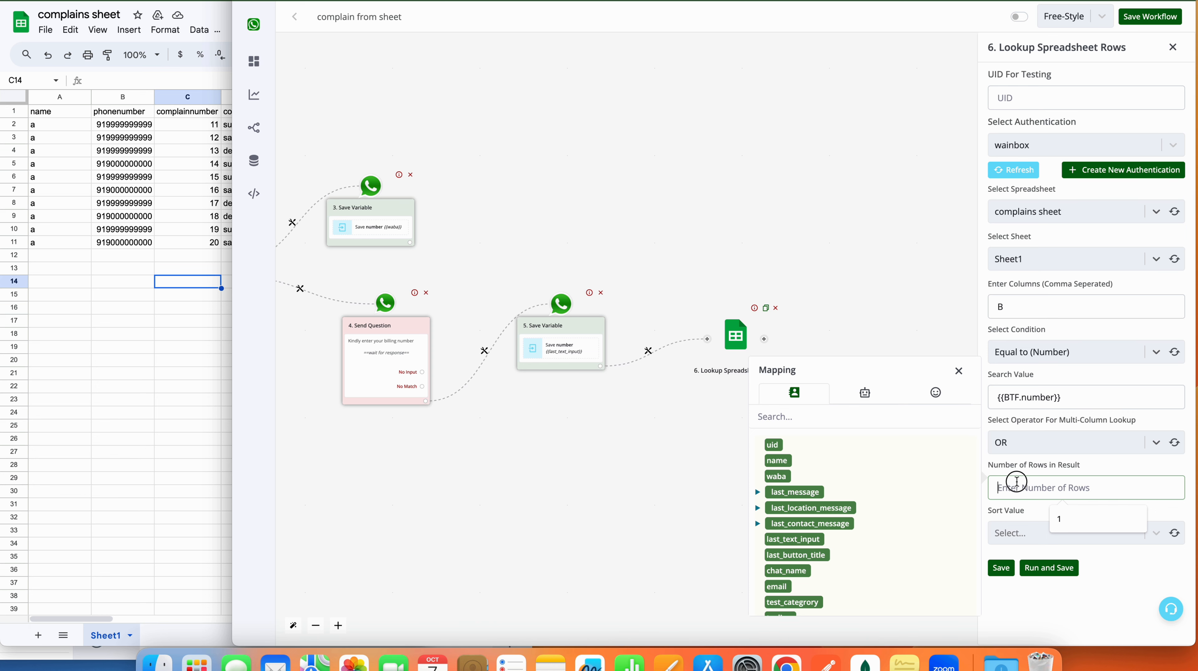
pyautogui.write('5')
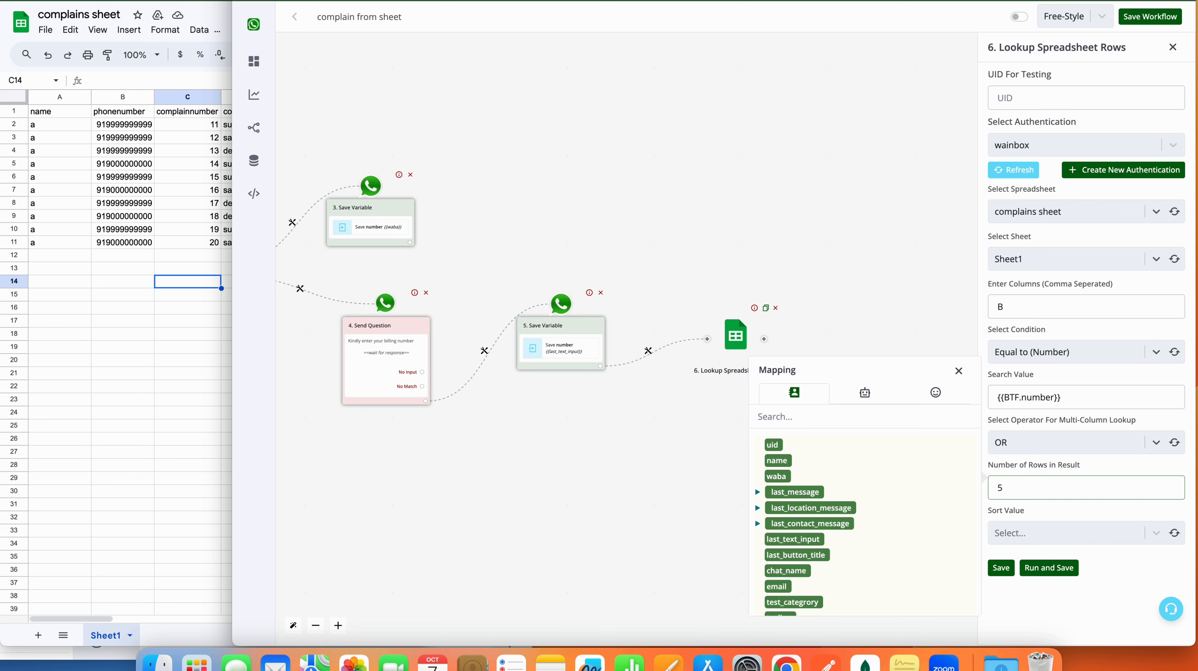
pyautogui.press('BackSpace')
pyautogui.write('10')
# Step: Keep the sort order at Bottom after checking the complaint rows in the spreadsheet
pyautogui.click(1036, 522)
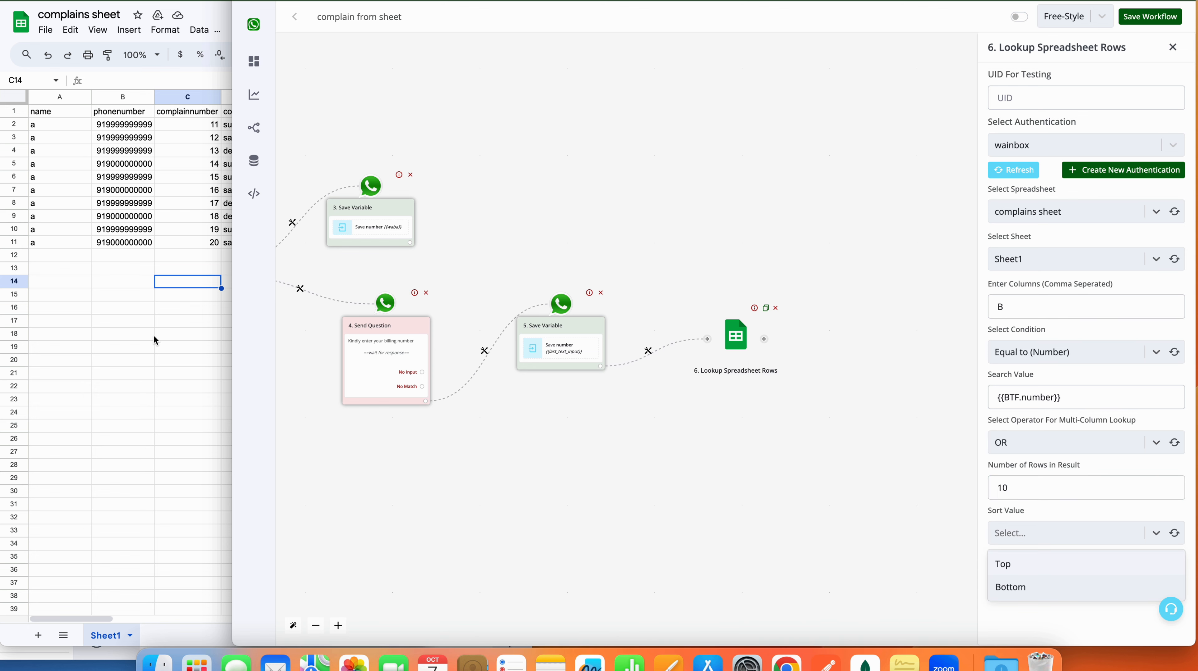
pyautogui.click(116, 253)
pyautogui.press('Up')
pyautogui.press('Up')
pyautogui.press('Up')
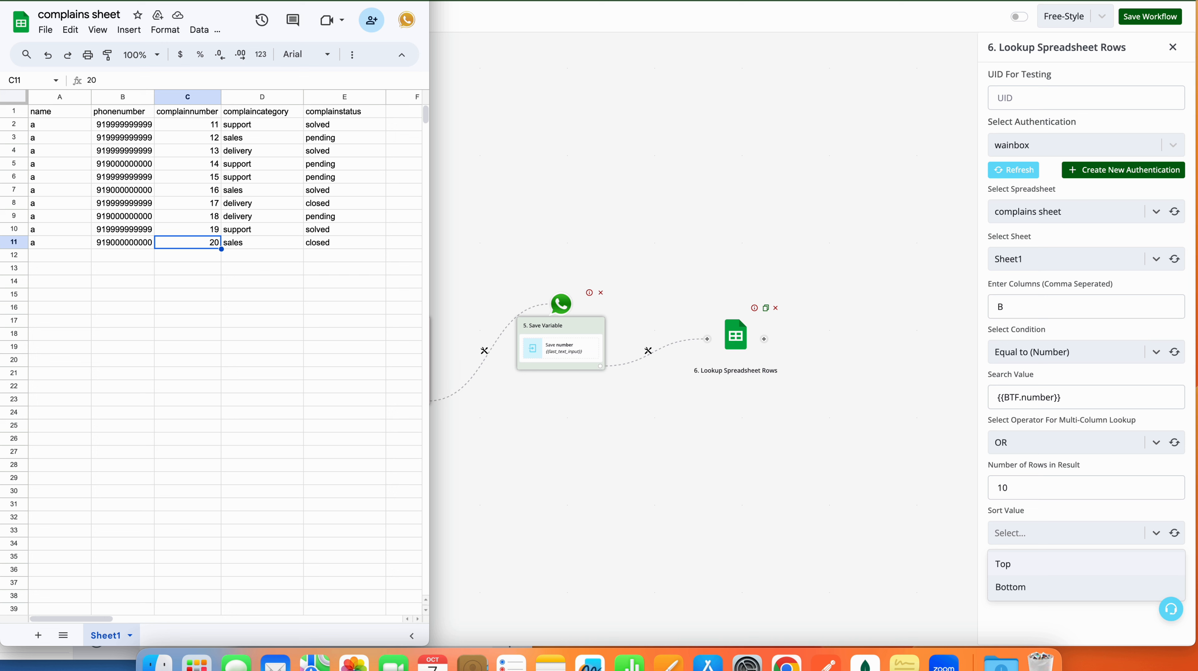
pyautogui.click(1023, 603)
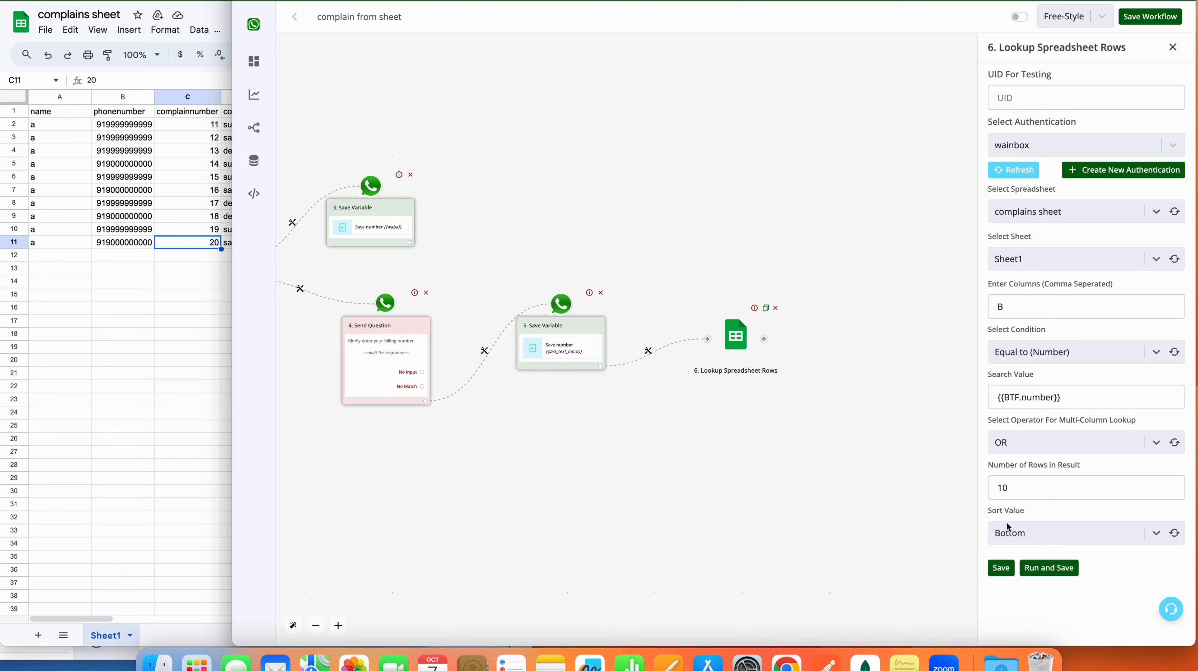
pyautogui.click(187, 129)
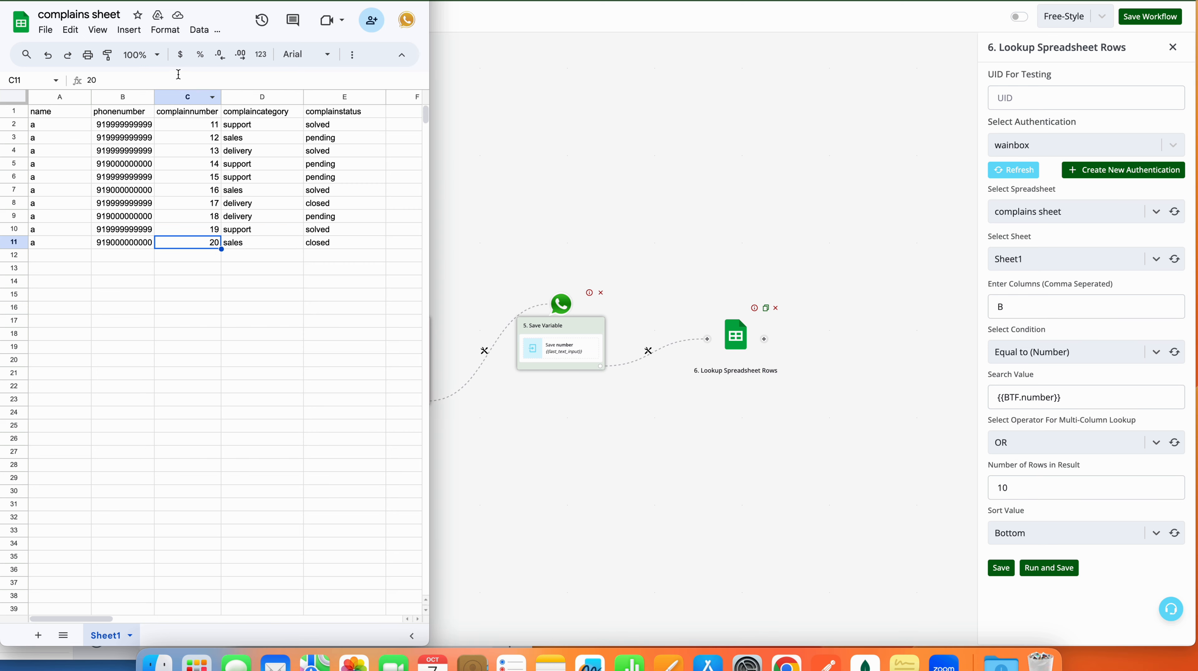
pyautogui.moveTo(186, 120); pyautogui.dragTo(185, 190)
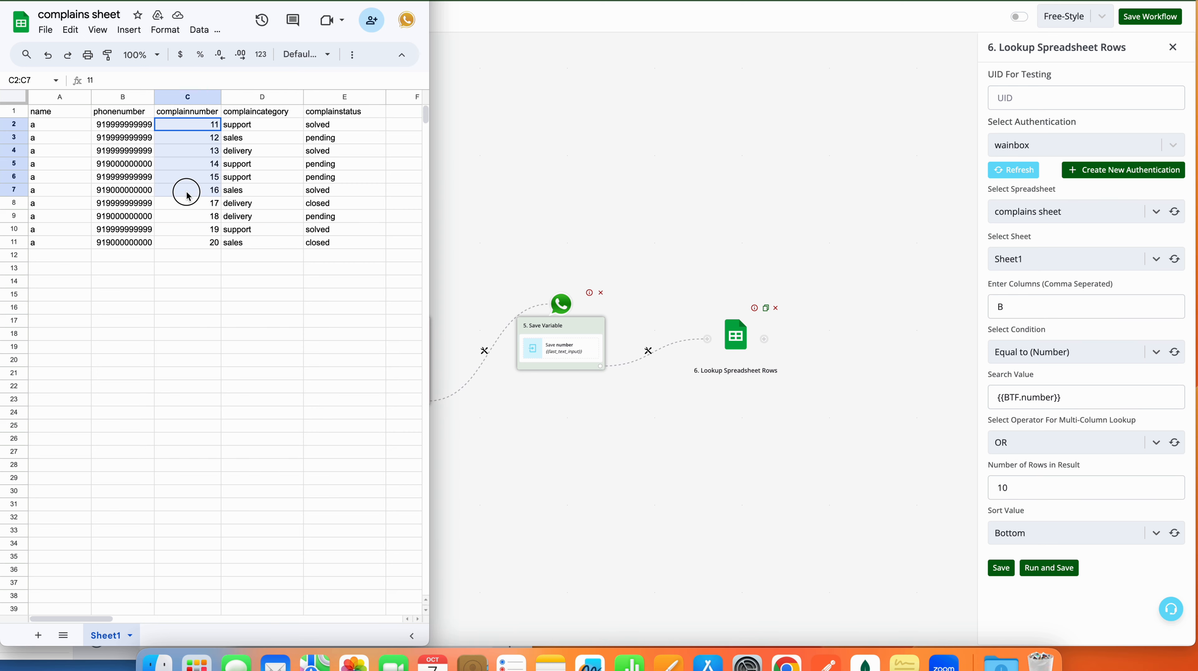
pyautogui.click(1032, 541)
pyautogui.click(1030, 540)
pyautogui.click(1030, 539)
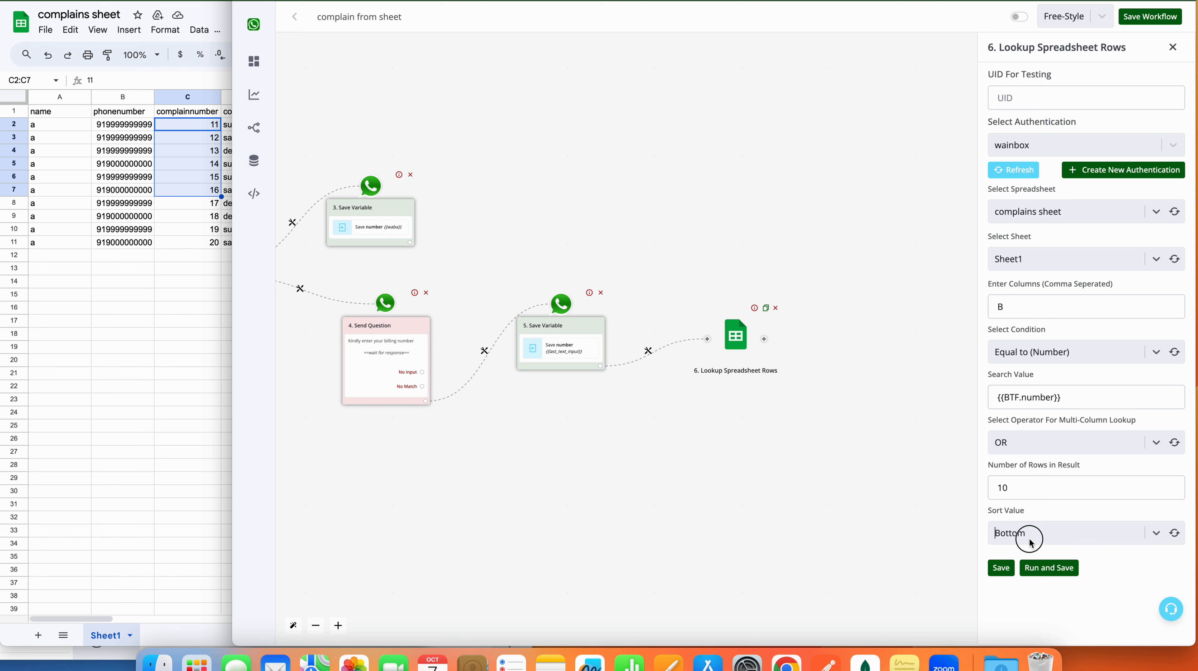
pyautogui.moveTo(1088, 401); pyautogui.dragTo(992, 396)
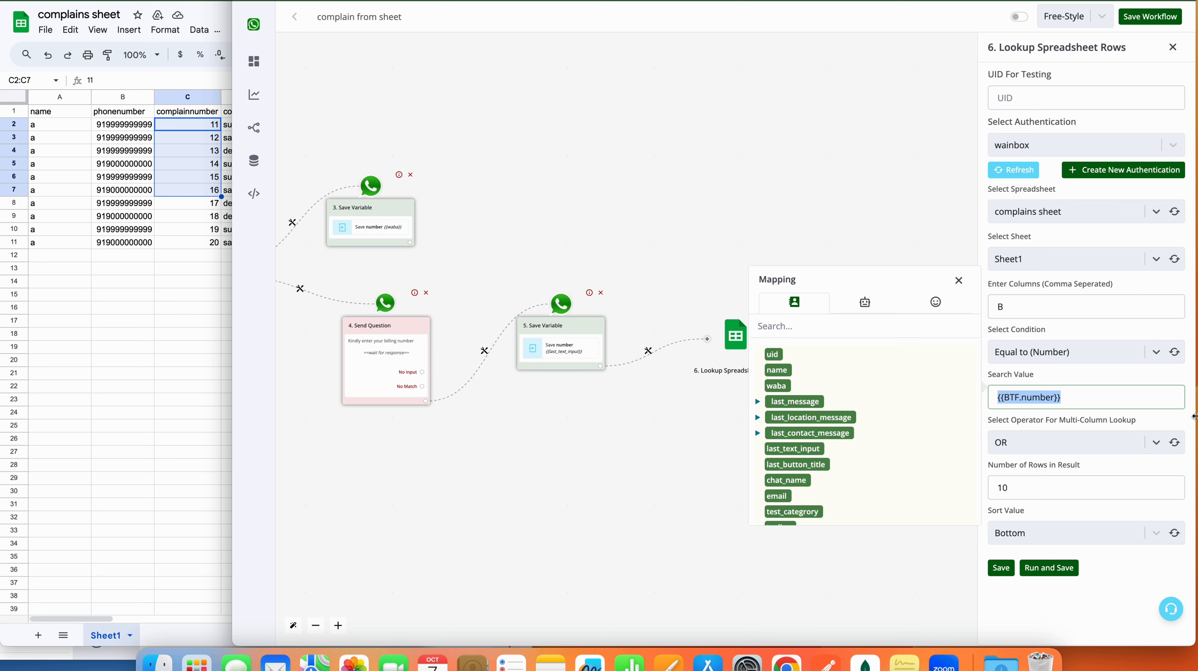
pyautogui.press('BackSpace')
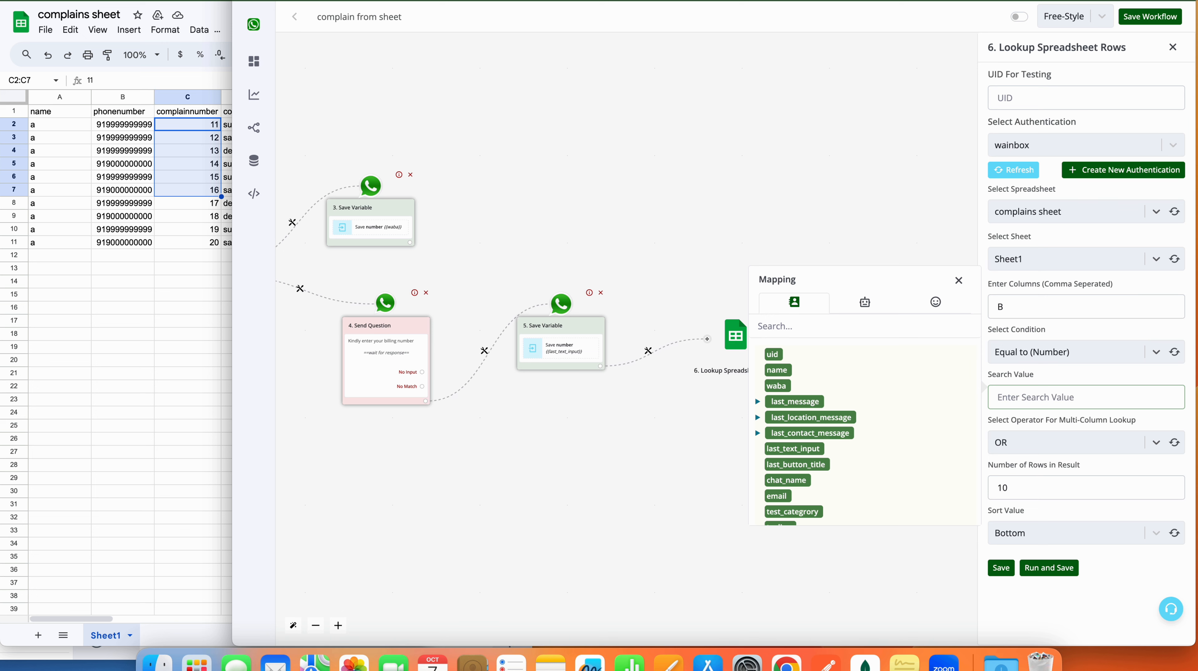
pyautogui.write('9199999999999')
pyautogui.hotkey('shift', 'Left')
pyautogui.hotkey('shift', 'Left')
pyautogui.hotkey('shift', 'Left')
pyautogui.hotkey('shift', 'Left')
pyautogui.hotkey('shift', 'Left')
pyautogui.hotkey('shift', 'Left')
pyautogui.hotkey('shift', 'Left')
pyautogui.hotkey('shift', 'Left')
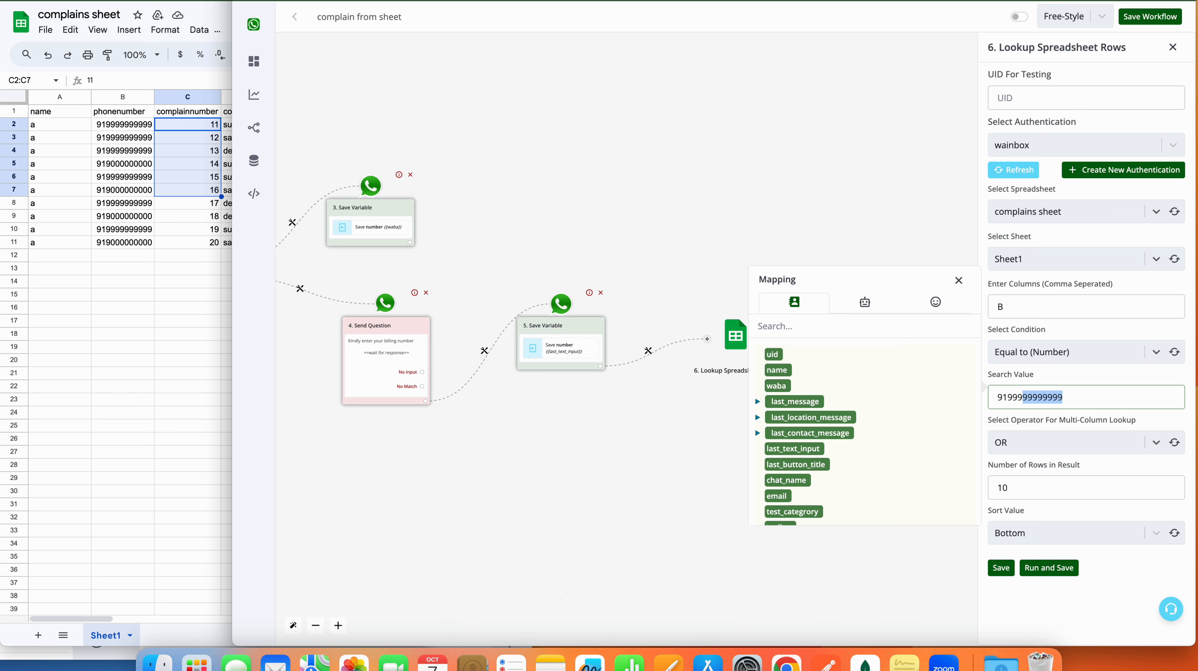
pyautogui.press('Left')
pyautogui.press('Right')
pyautogui.press('Right')
pyautogui.press('Right')
pyautogui.press('Right')
pyautogui.press('Right')
pyautogui.press('Right')
pyautogui.press('Right')
pyautogui.press('BackSpace')
pyautogui.click(1057, 568)
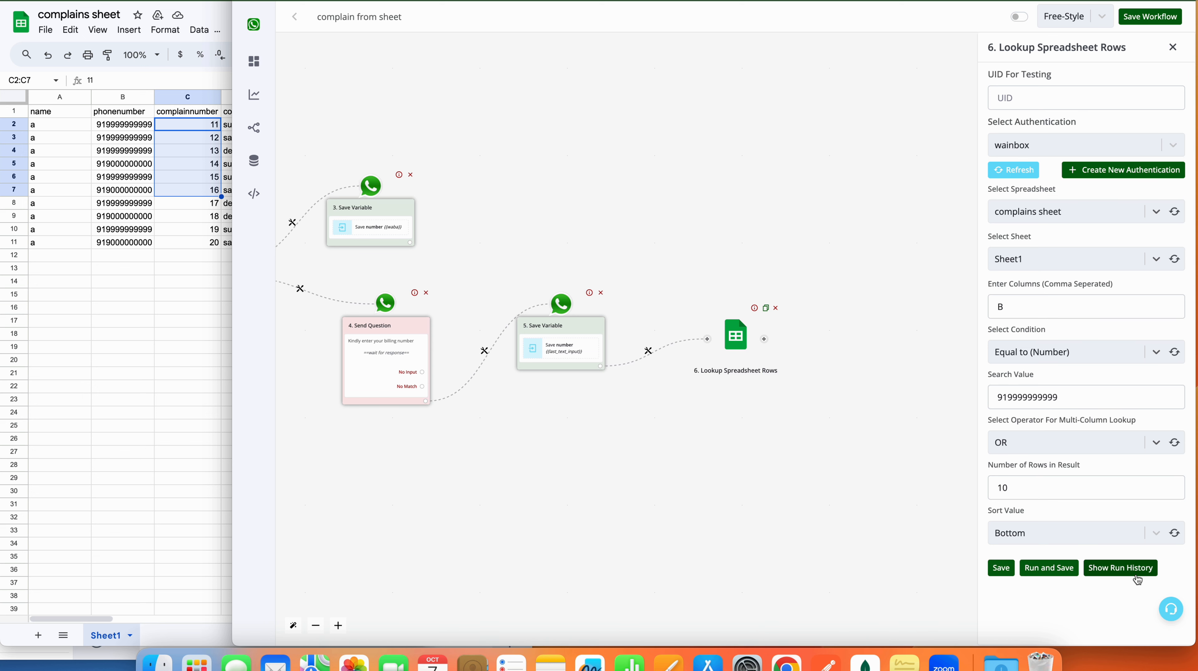
pyautogui.click(1120, 568)
# Step: Expand the run output's response data to inspect the returned complaint rows
pyautogui.click(750, 511)
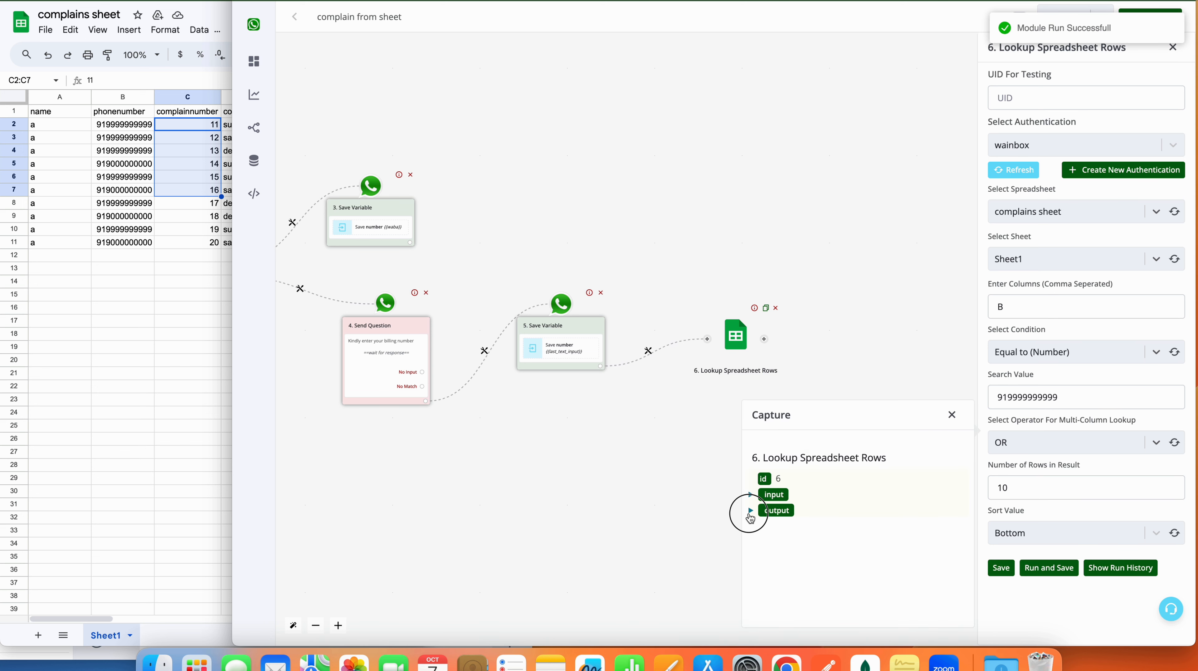
pyautogui.click(759, 542)
pyautogui.scroll(-1, 824, 611)
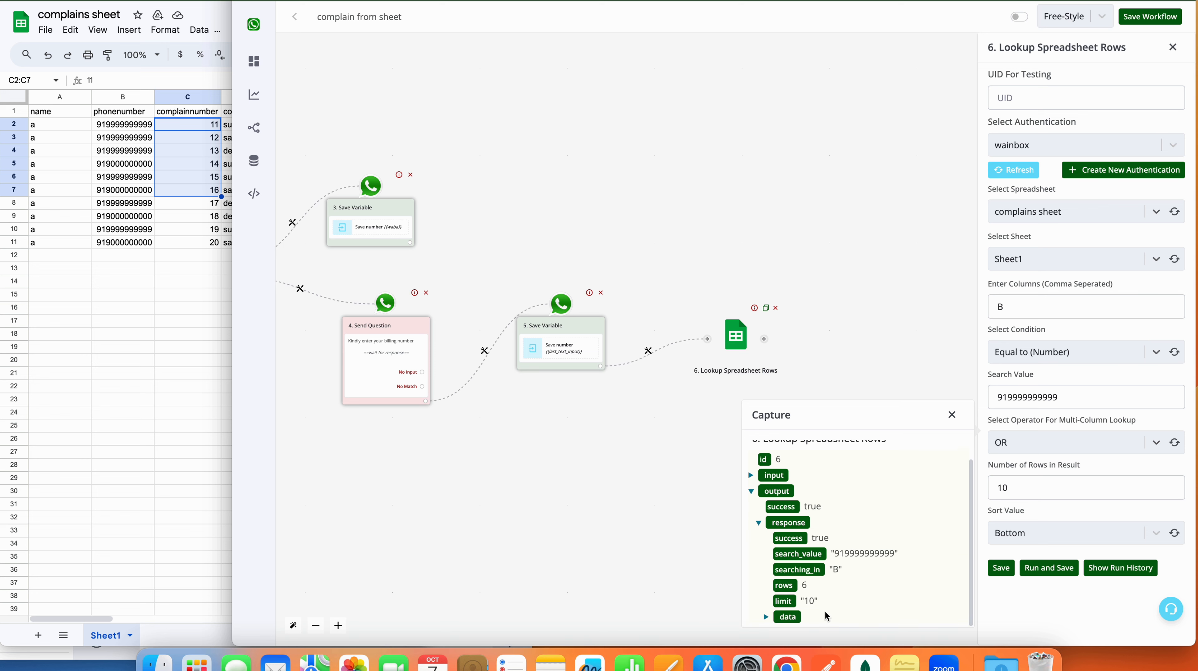
pyautogui.click(767, 617)
pyautogui.scroll(-2, 817, 520)
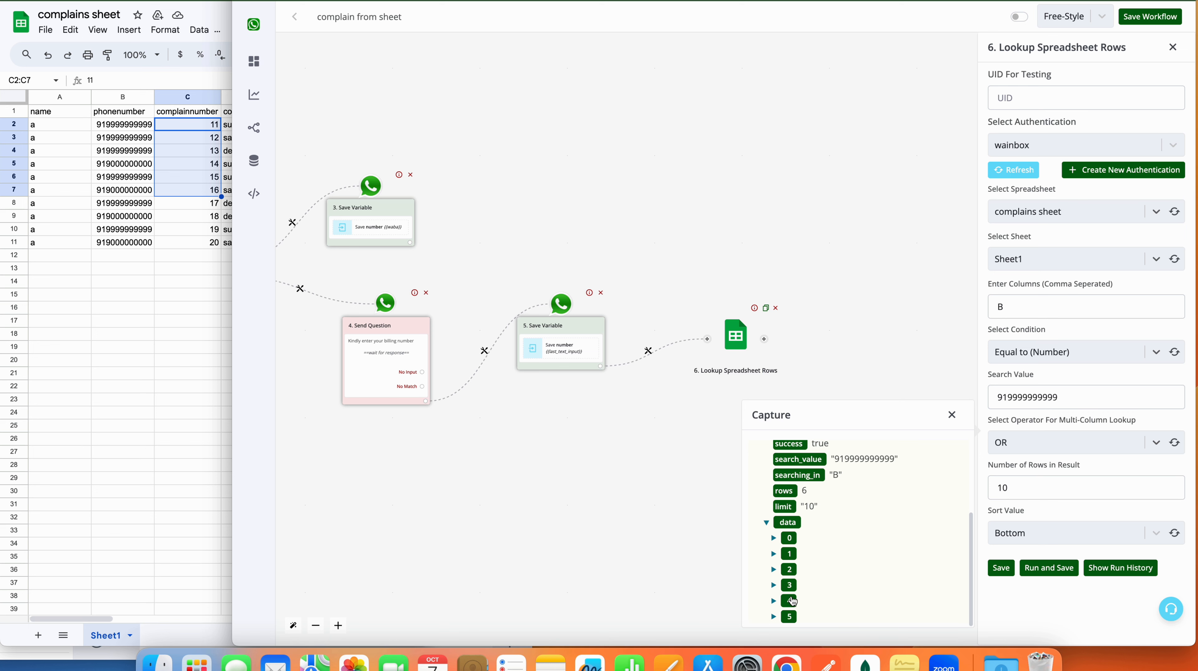
pyautogui.click(953, 415)
# Step: Set the search value back to {{BTF.number}} and close the lookup settings
pyautogui.doubleClick(1028, 397)
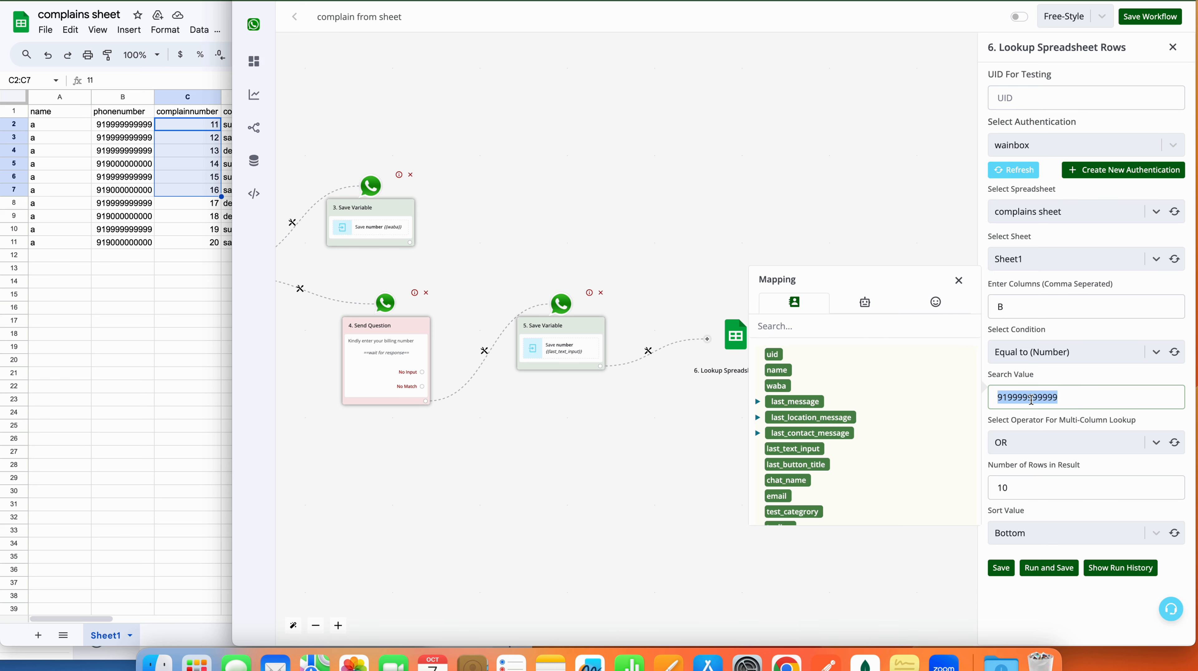
pyautogui.press('BackSpace')
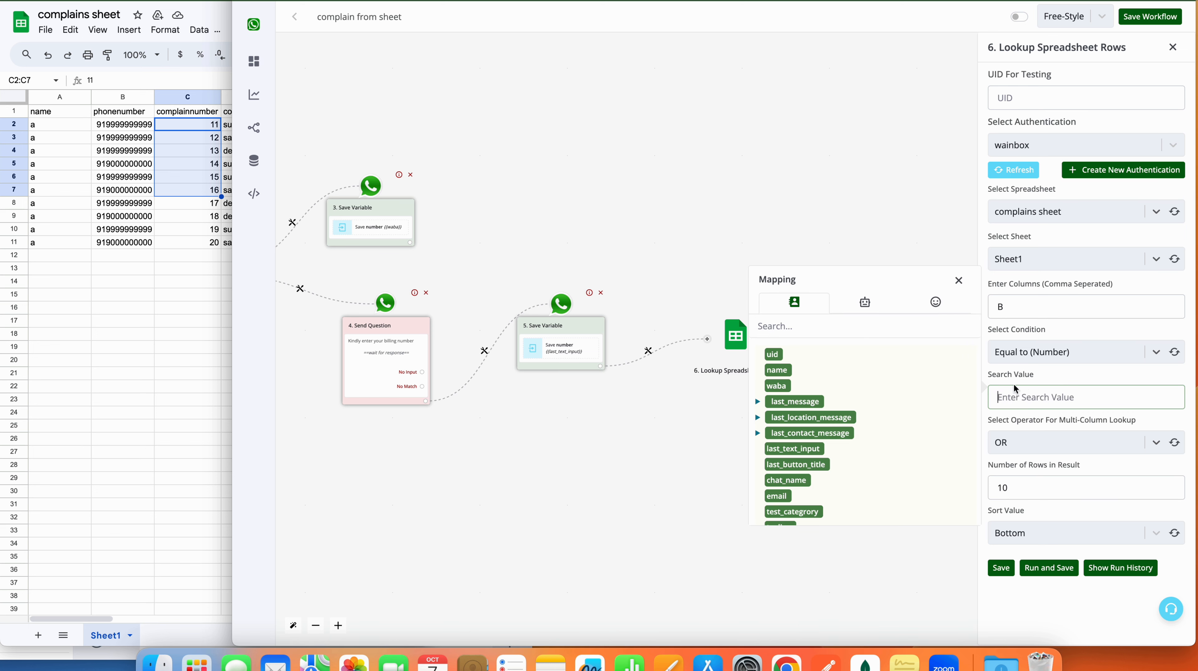
pyautogui.click(865, 302)
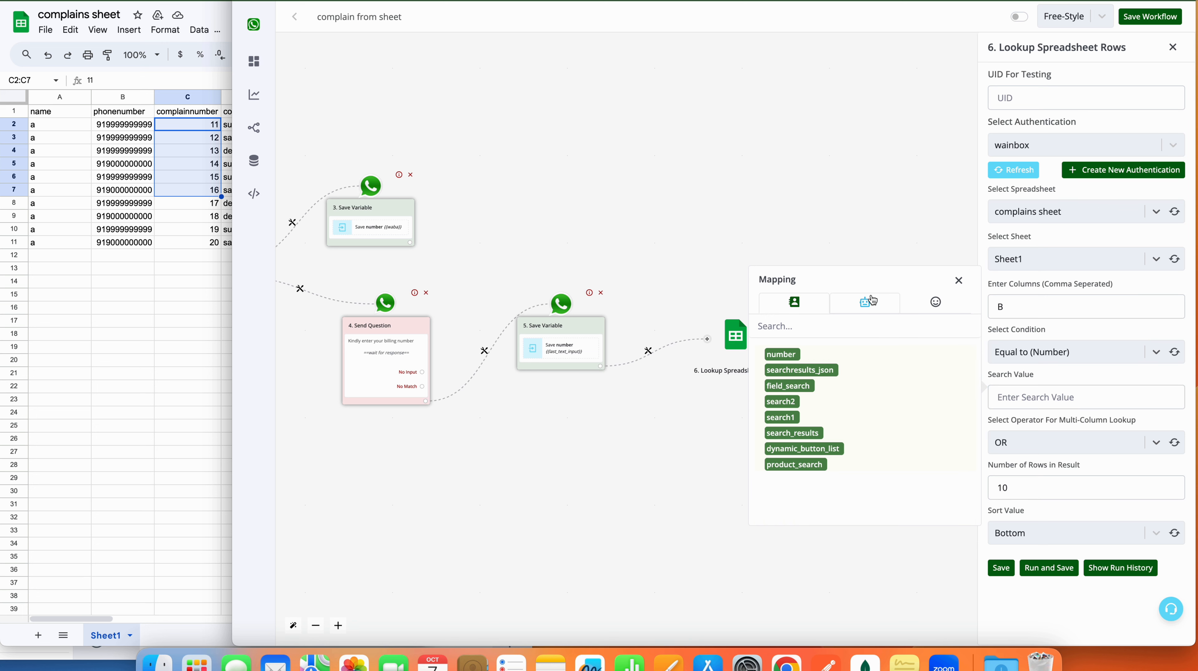
pyautogui.click(781, 354)
pyautogui.doubleClick(1075, 397)
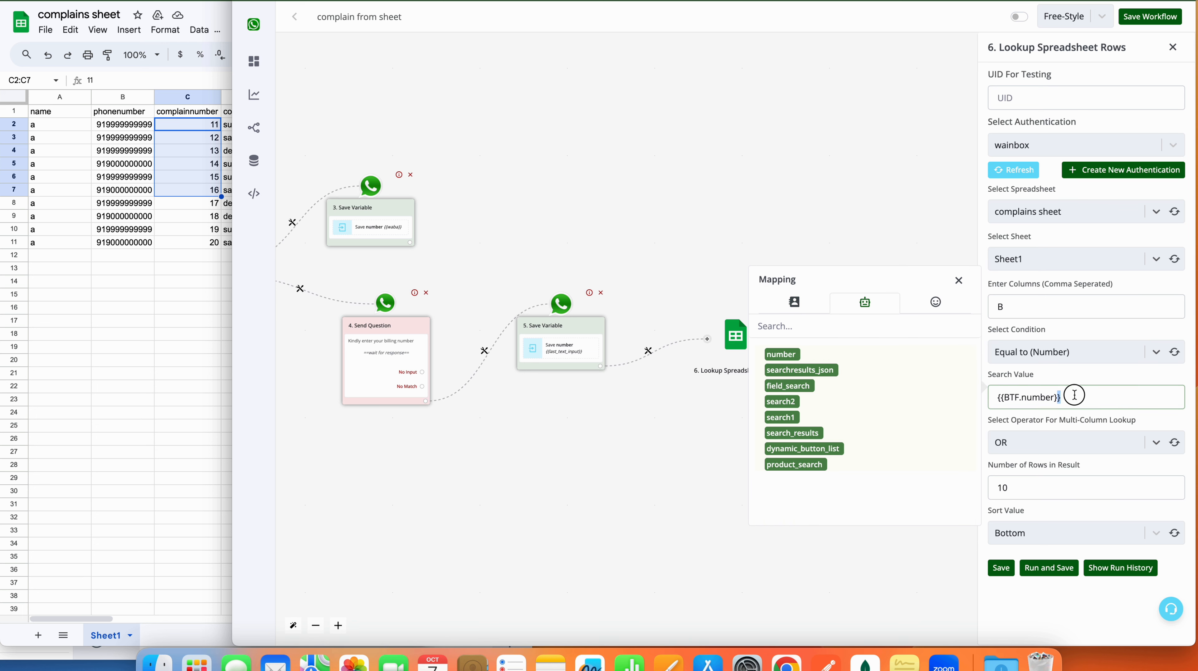
pyautogui.click(1001, 568)
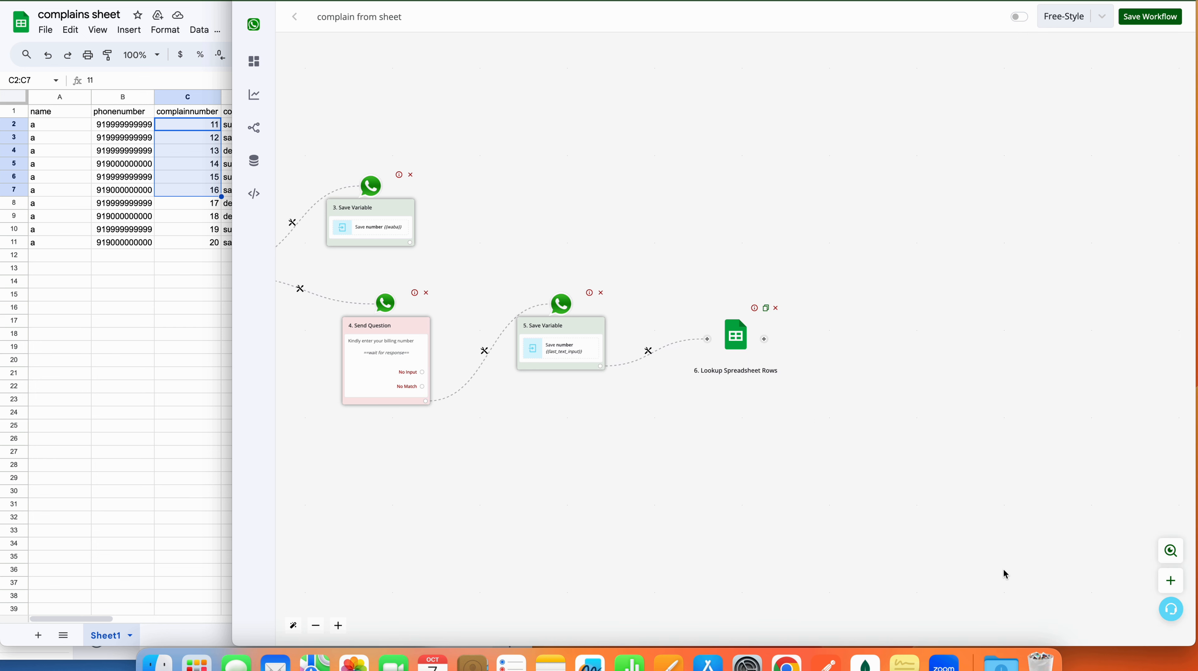
# Step: Insert a Save Variable Value step from Bot Actions after lookup node 6
pyautogui.click(764, 335)
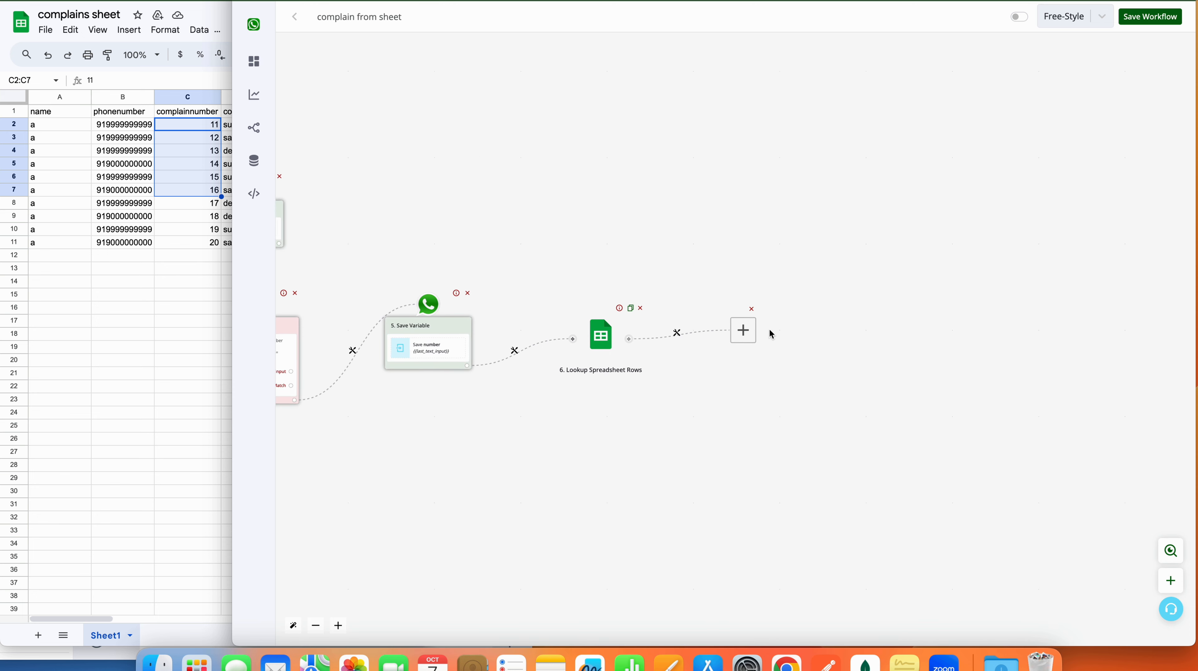
pyautogui.click(705, 336)
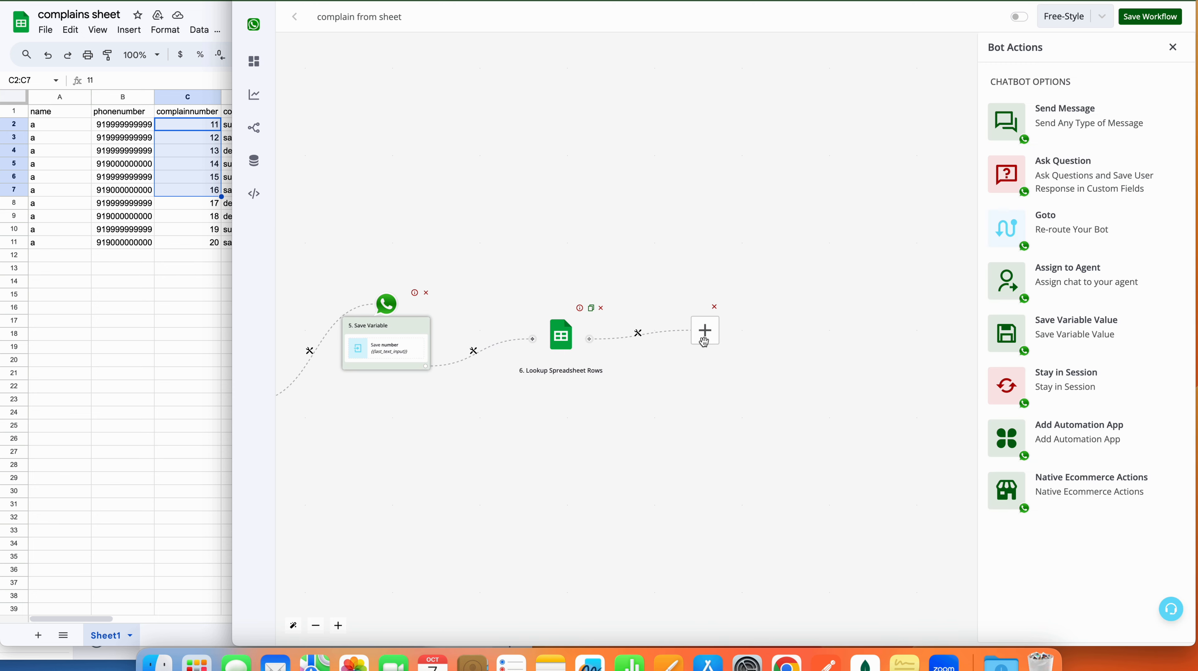
pyautogui.click(1078, 333)
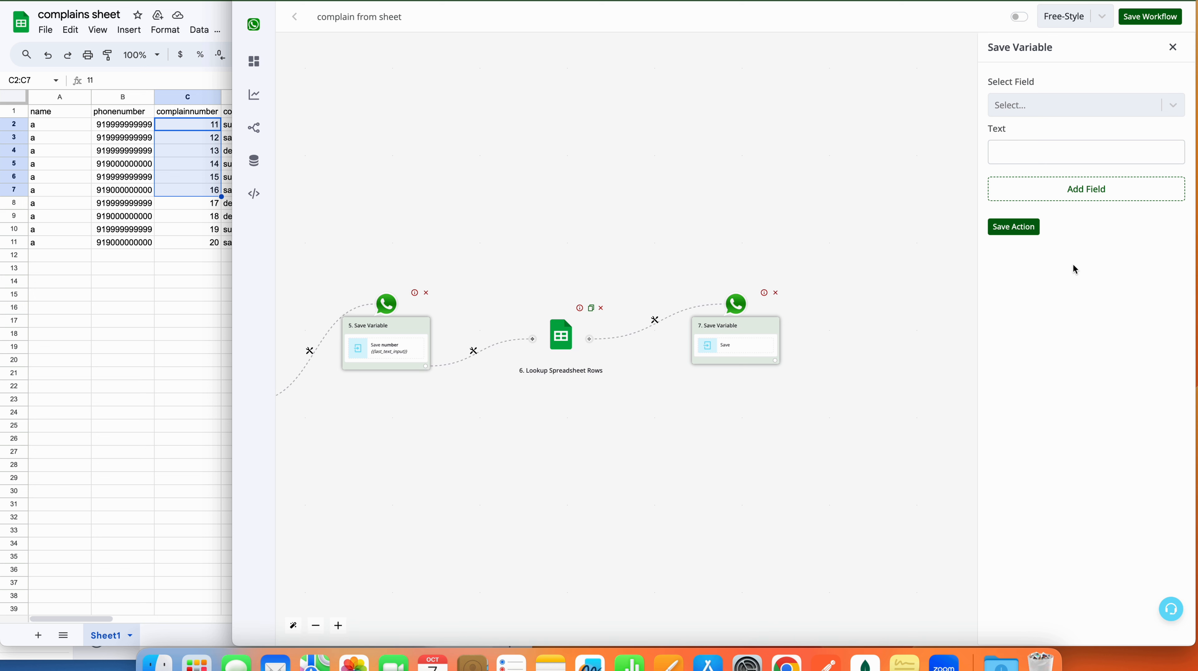
# Step: Browse the bot fields available to save into, marking search1 and search2
pyautogui.click(1068, 108)
pyautogui.click(1068, 108)
pyautogui.click(1063, 150)
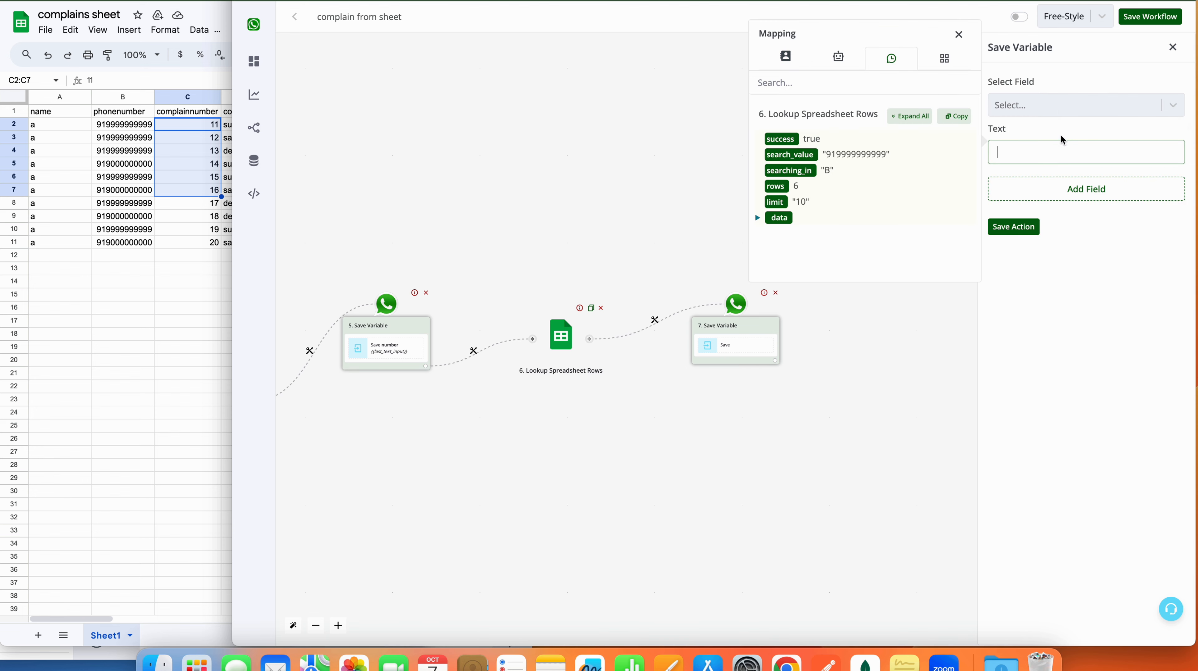
pyautogui.click(1060, 106)
pyautogui.scroll(-5, 1049, 227)
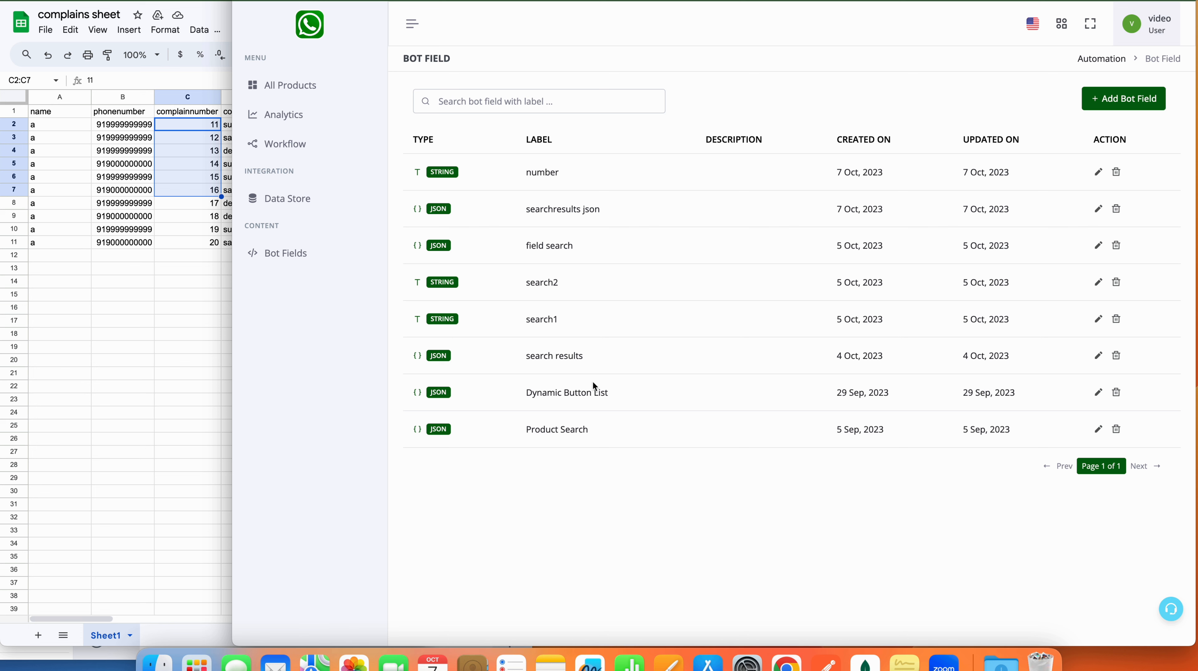
pyautogui.moveTo(559, 321); pyautogui.dragTo(552, 282)
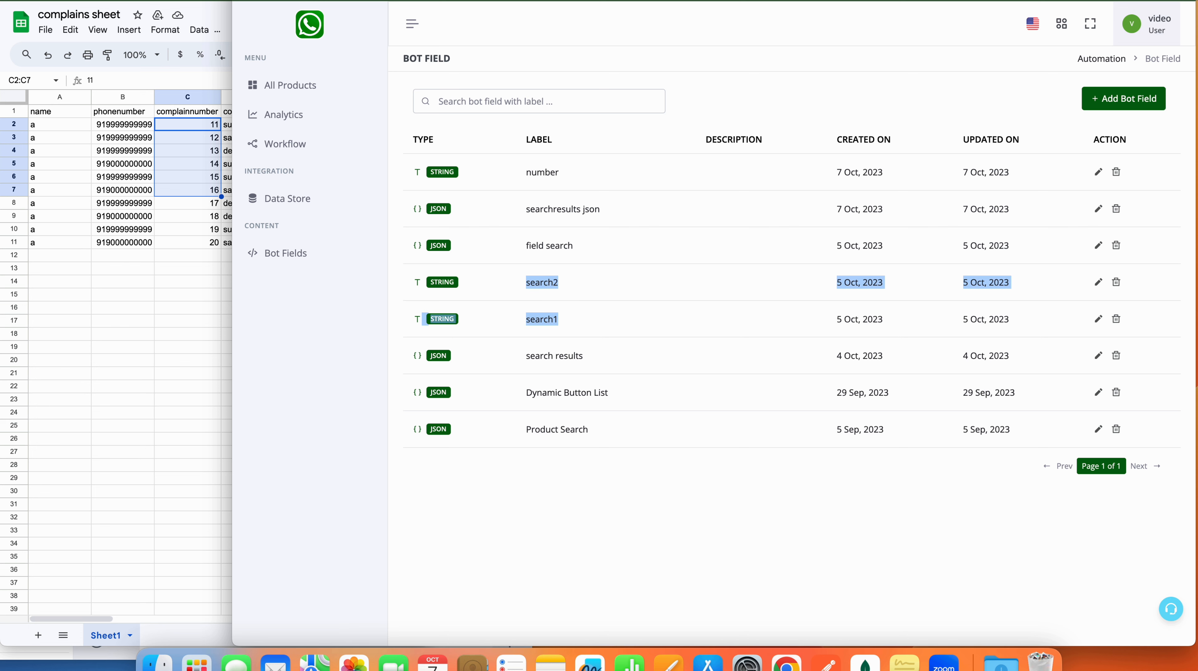
pyautogui.moveTo(456, 284); pyautogui.dragTo(447, 276)
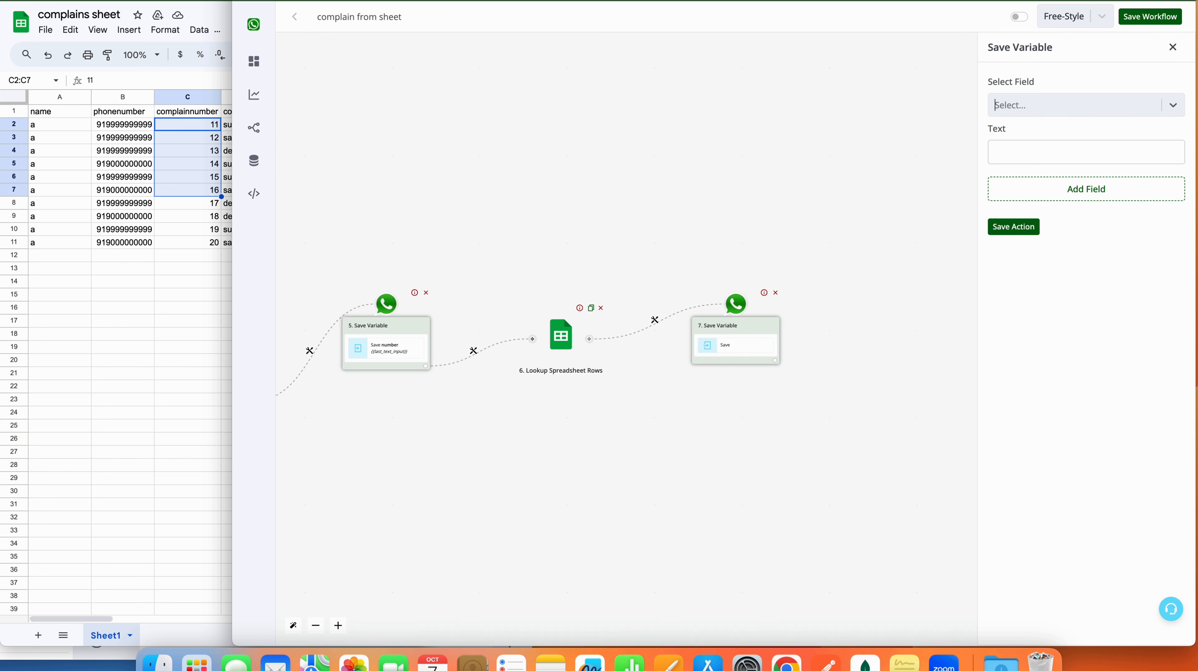
# Step: Save the lookup's row count into the search1 field
pyautogui.click(1069, 112)
pyautogui.scroll(-10, 1062, 271)
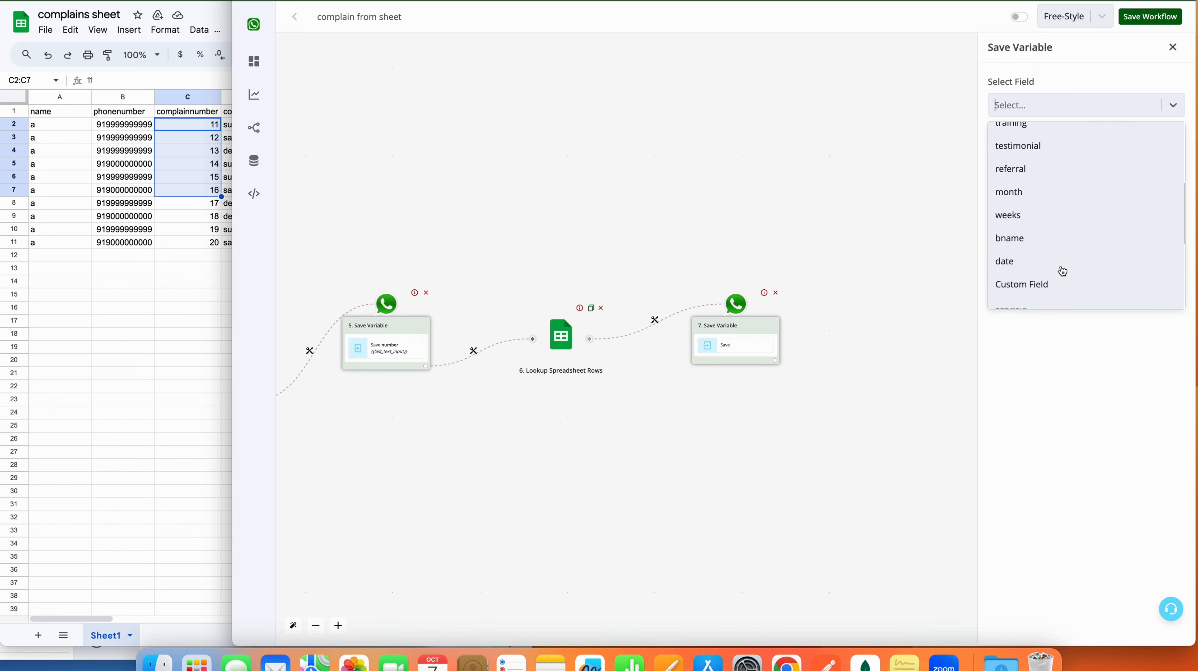
pyautogui.click(1035, 221)
pyautogui.click(1053, 141)
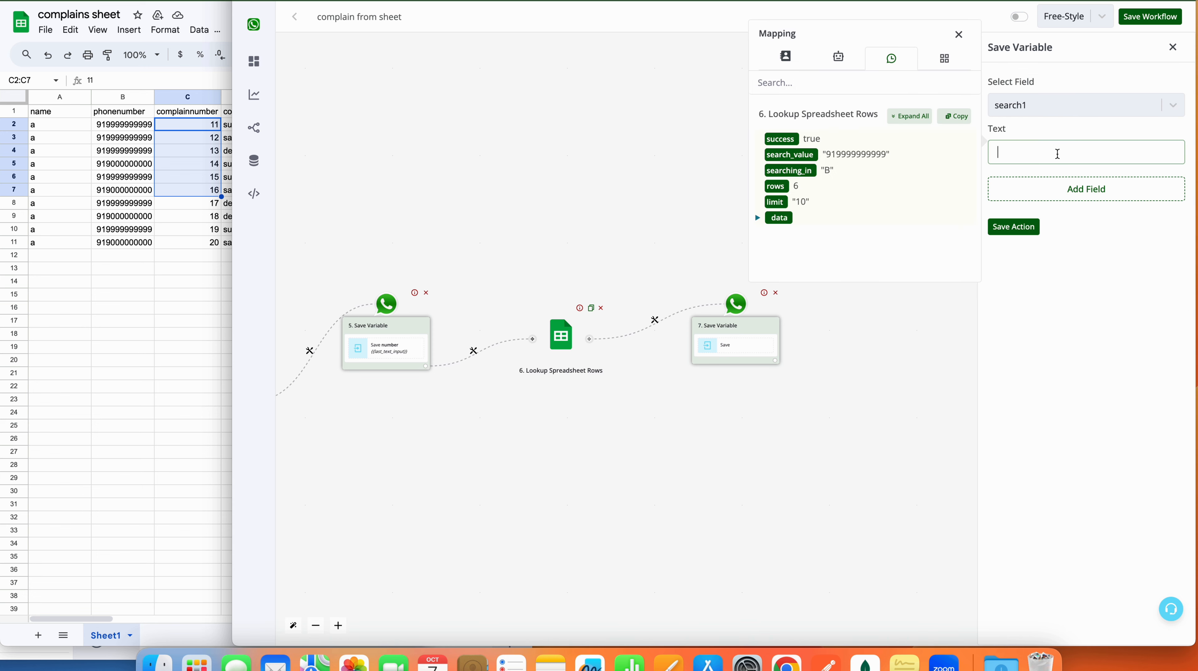
pyautogui.click(914, 120)
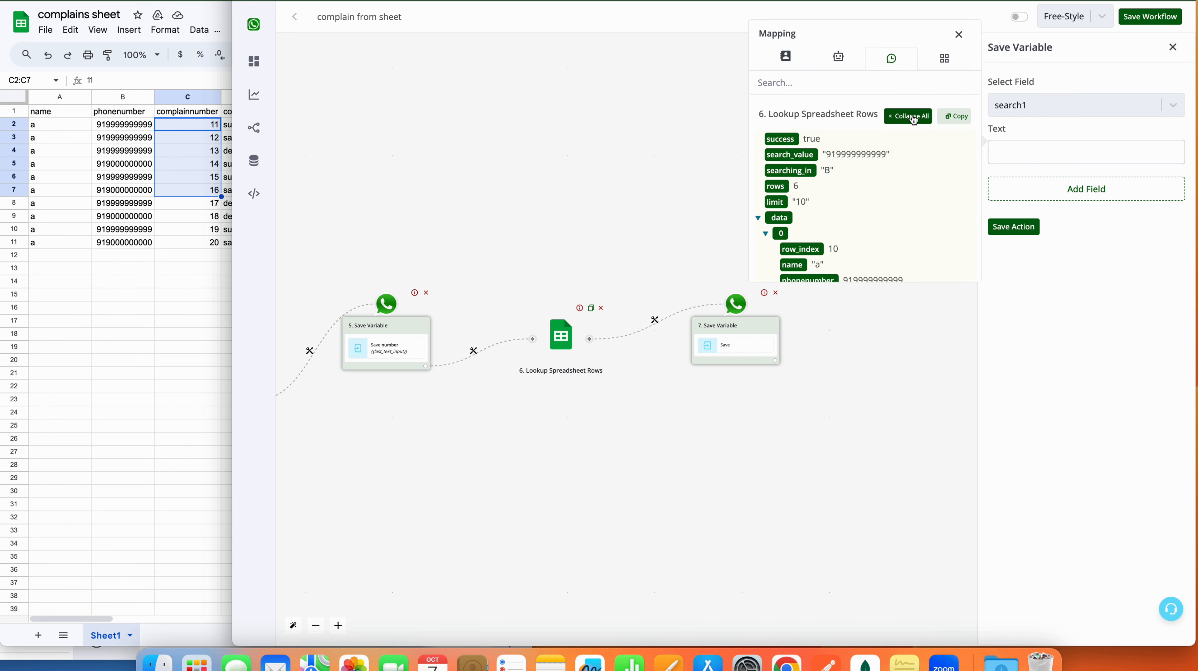
pyautogui.click(775, 186)
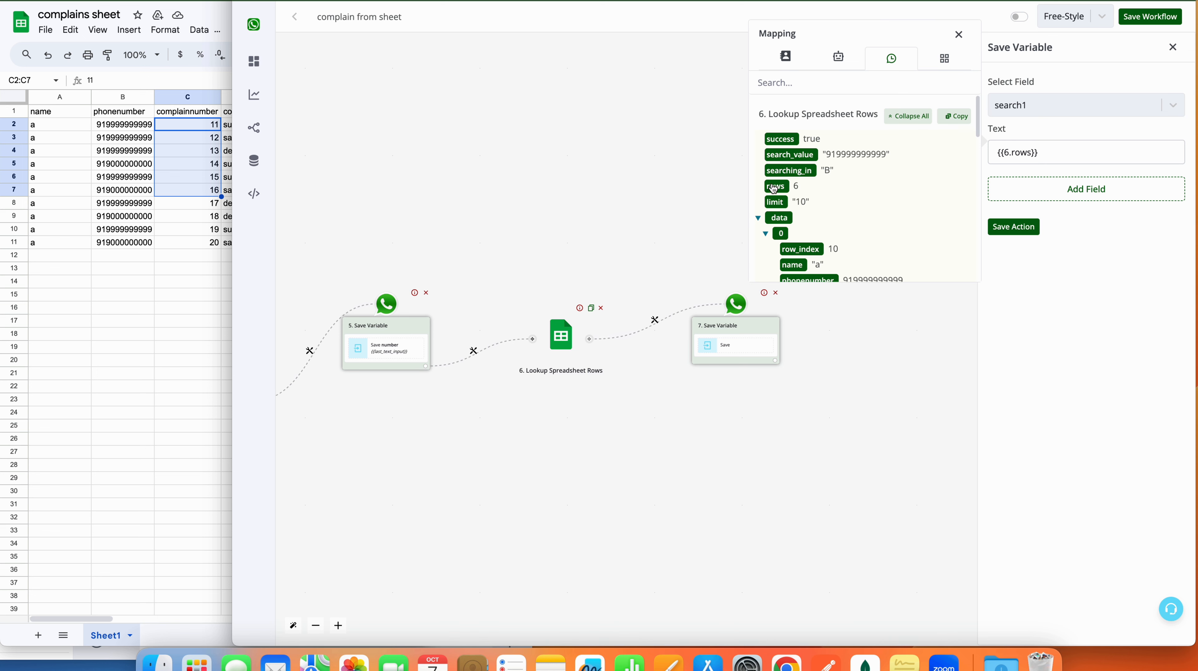
# Step: Add a second variable row and expand the lookup outputs to view the returned rows
pyautogui.click(1104, 198)
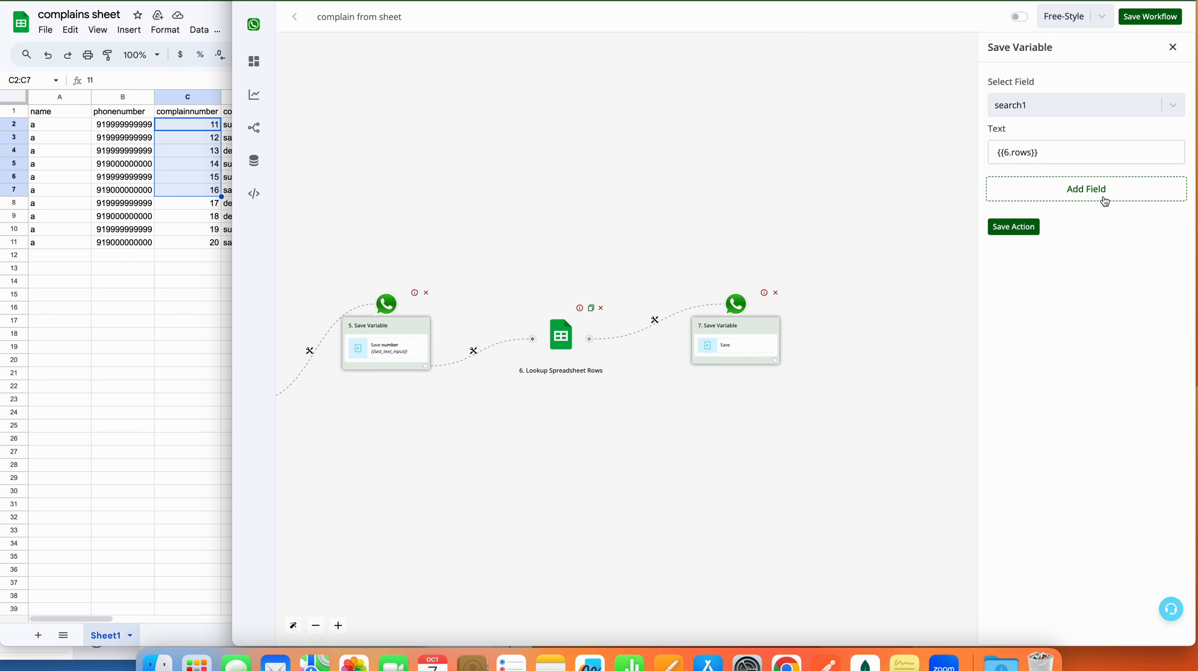
pyautogui.click(1089, 202)
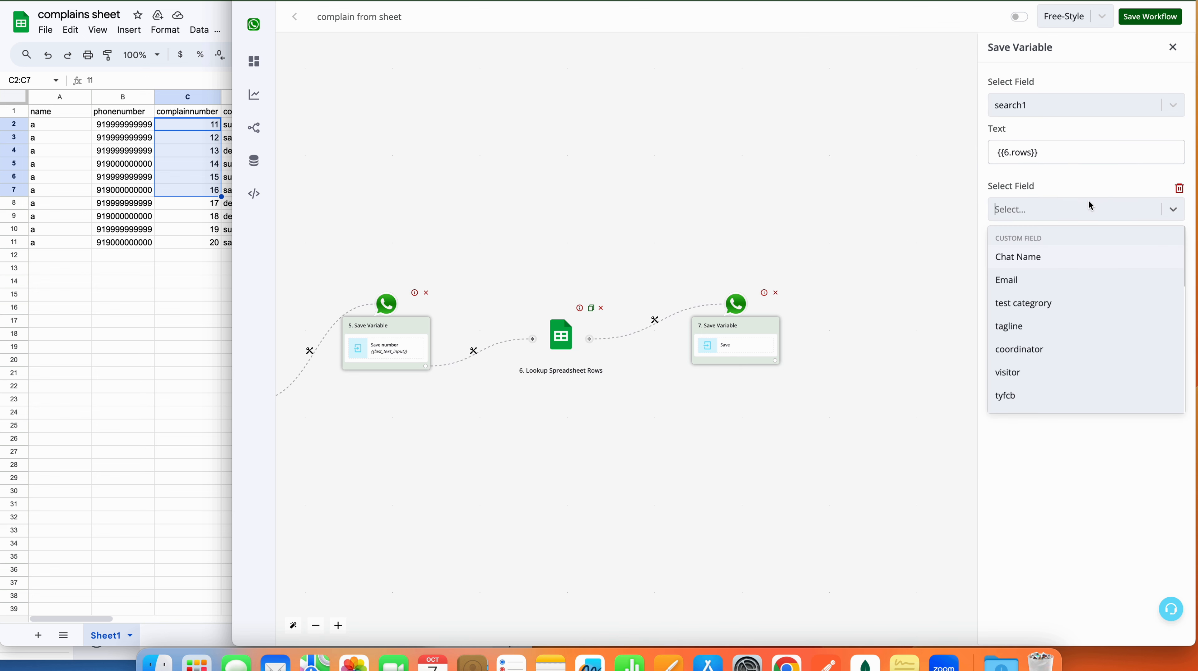
pyautogui.click(1052, 184)
pyautogui.click(1051, 255)
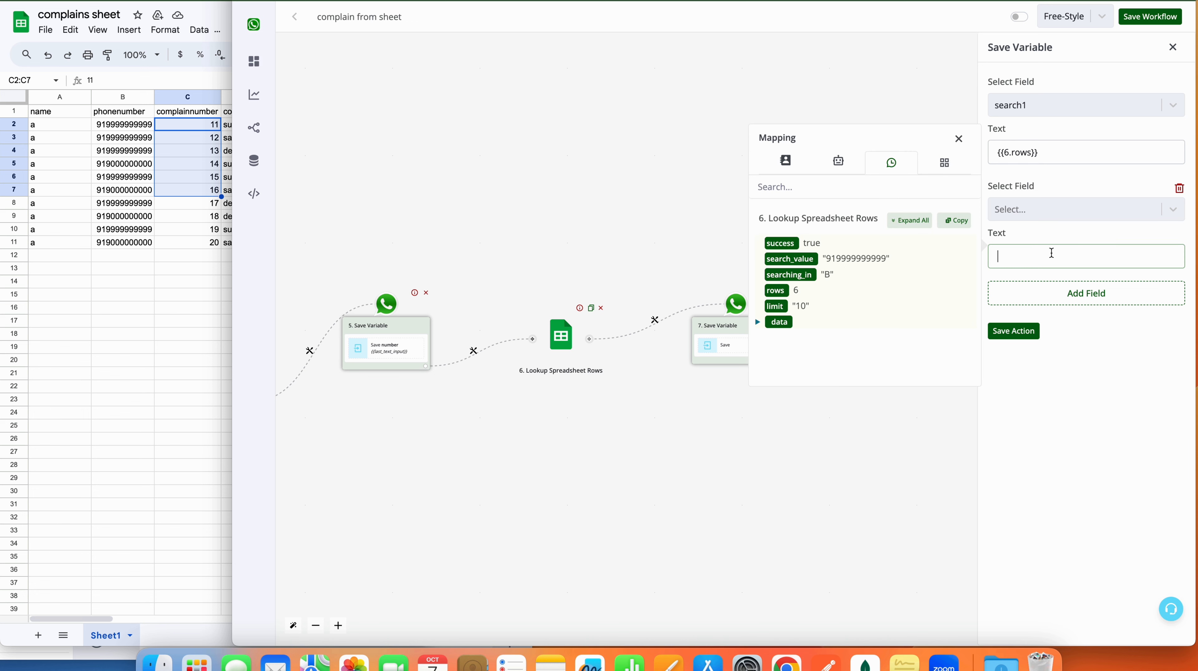
pyautogui.click(920, 224)
pyautogui.scroll(-3, 869, 328)
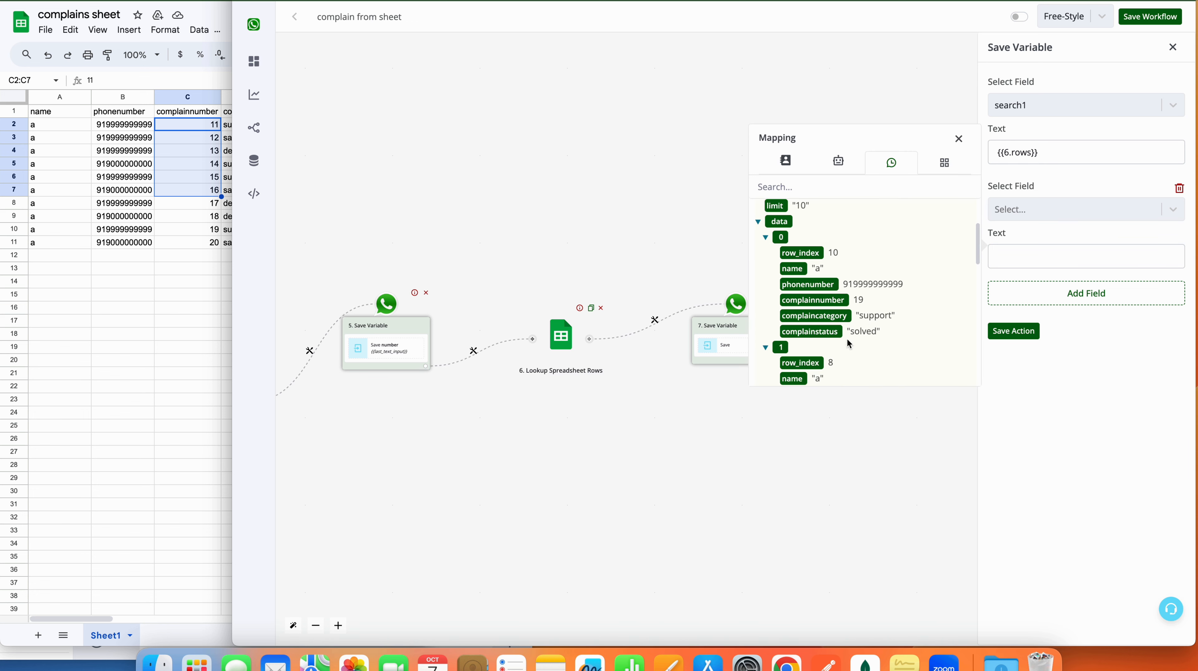
pyautogui.scroll(-5, 827, 292)
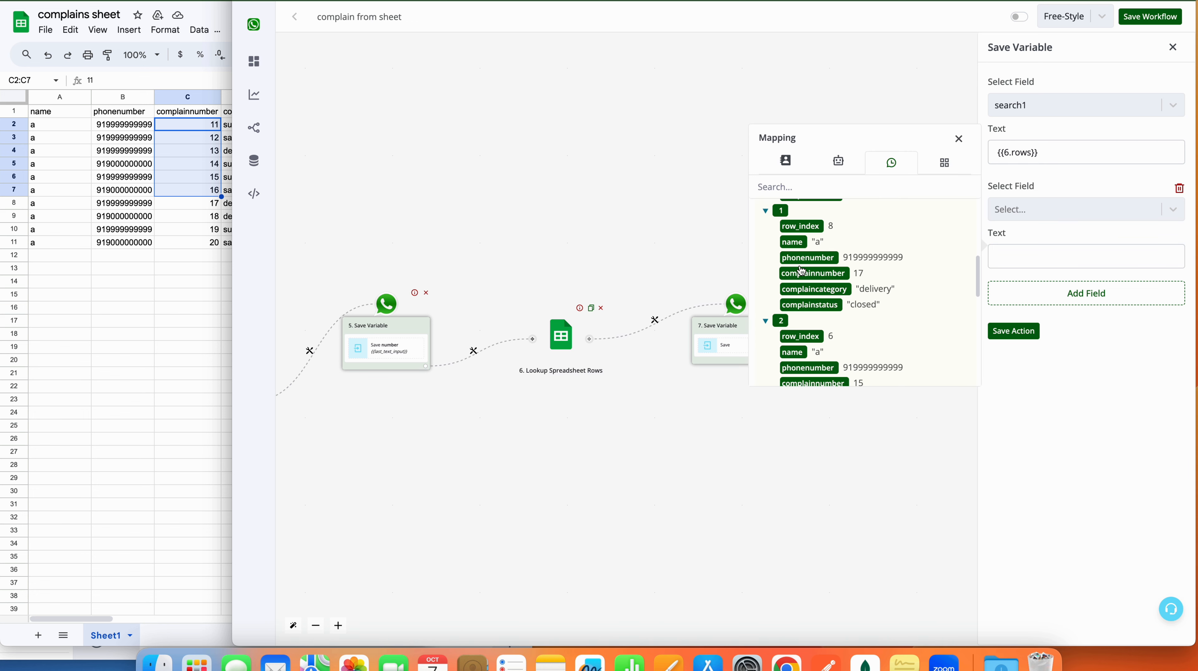
pyautogui.scroll(-5, 814, 335)
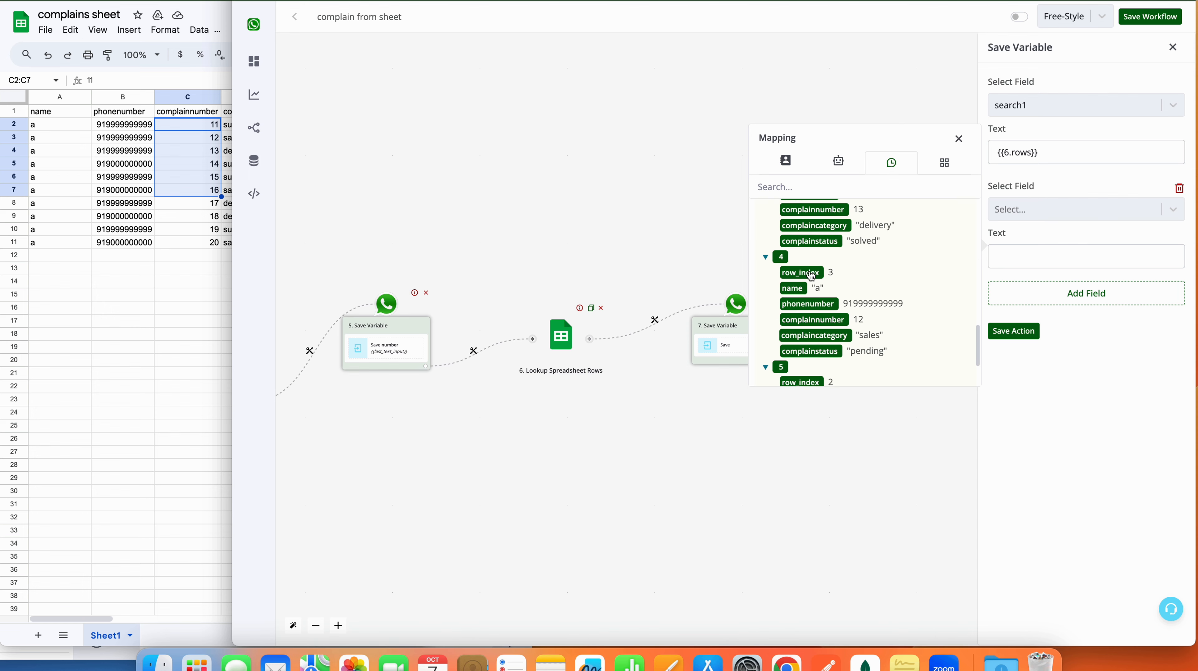
pyautogui.scroll(15, 811, 276)
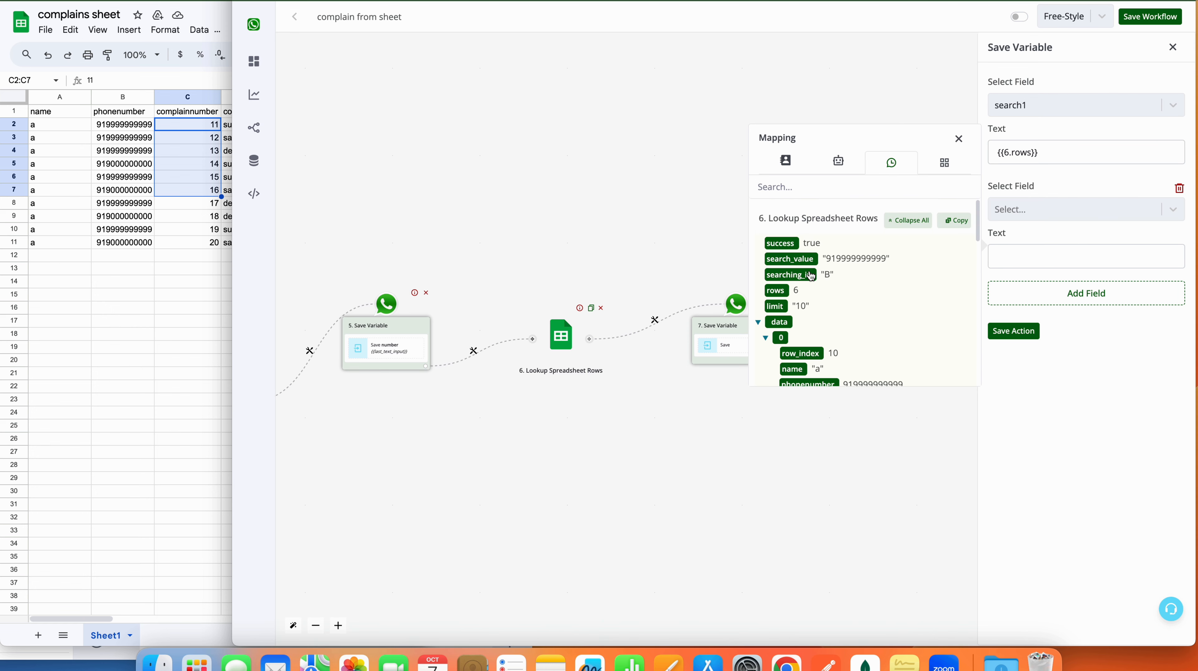
# Step: Look through the field choices for the second saved variable
pyautogui.click(1021, 196)
pyautogui.click(1021, 204)
pyautogui.click(1021, 204)
pyautogui.click(1052, 204)
pyautogui.click(1052, 206)
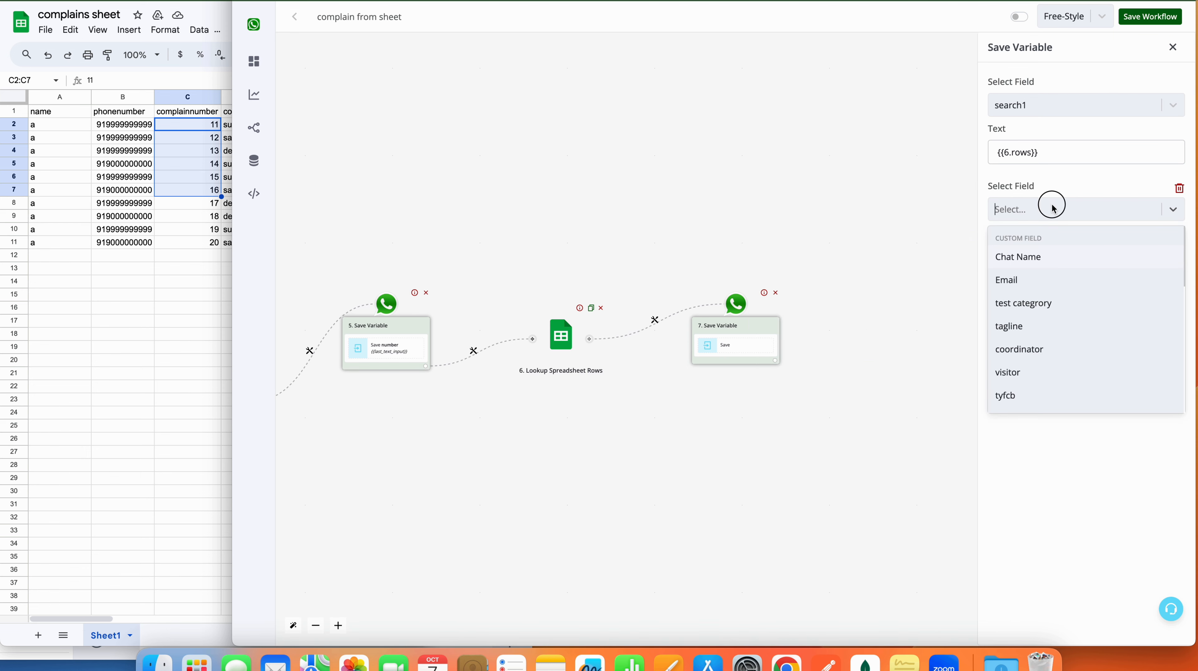
pyautogui.click(1053, 253)
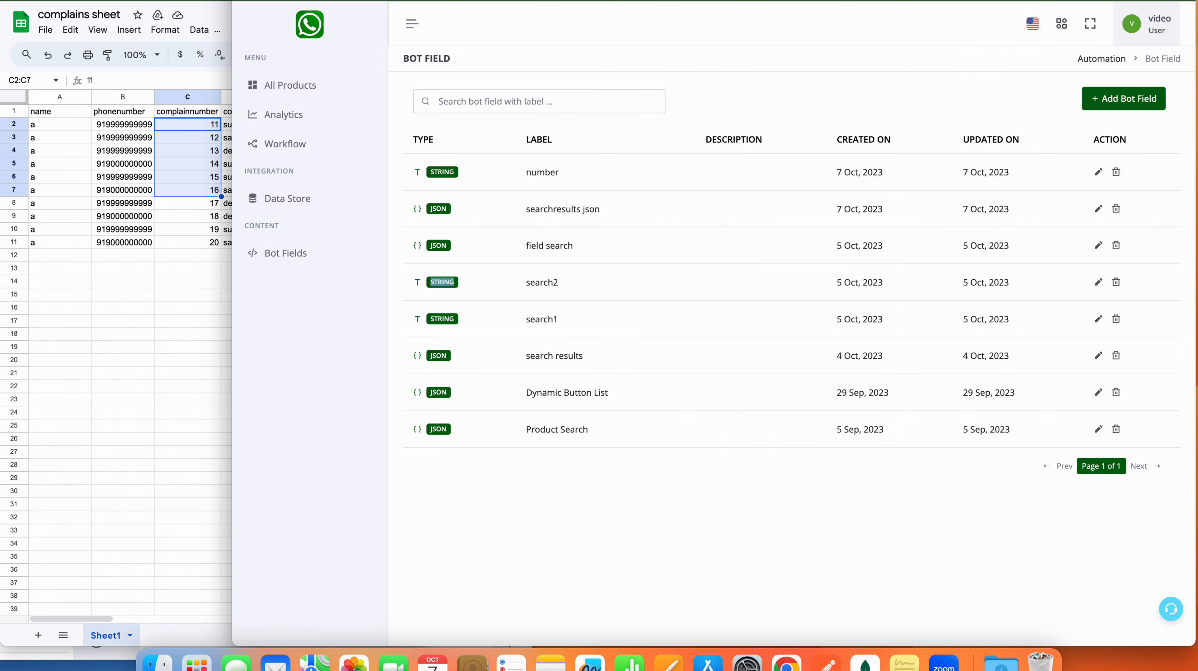
pyautogui.doubleClick(451, 206)
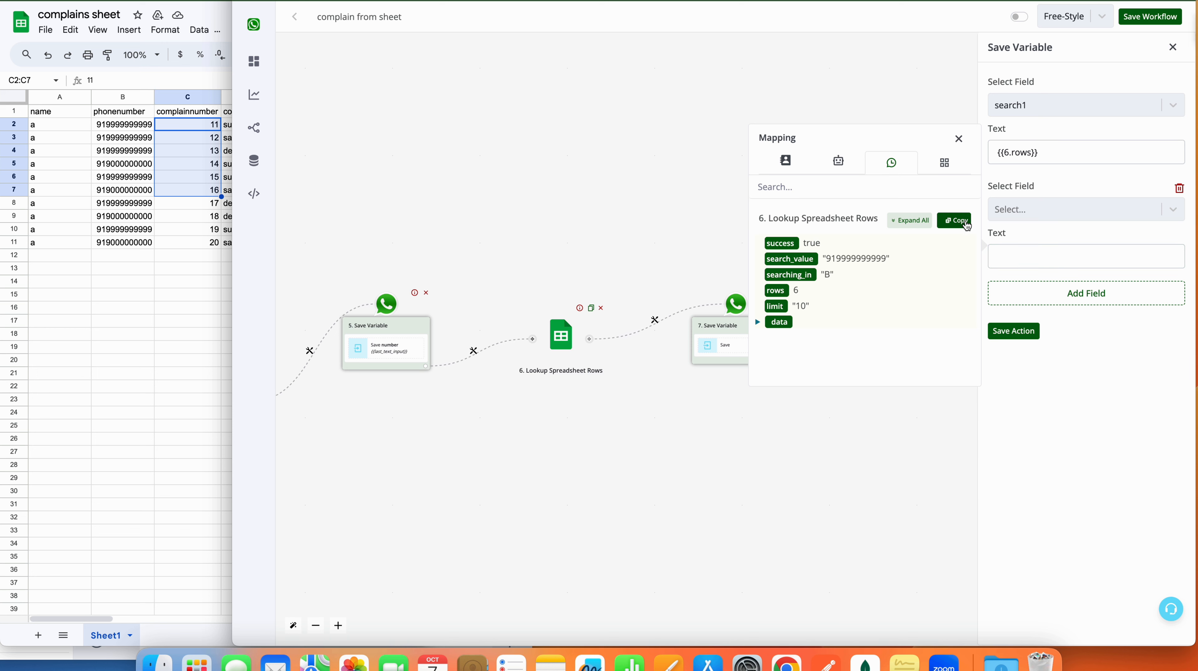
# Step: Copy the Lookup Spreadsheet Rows output JSON and start adding a new bot field
pyautogui.click(948, 220)
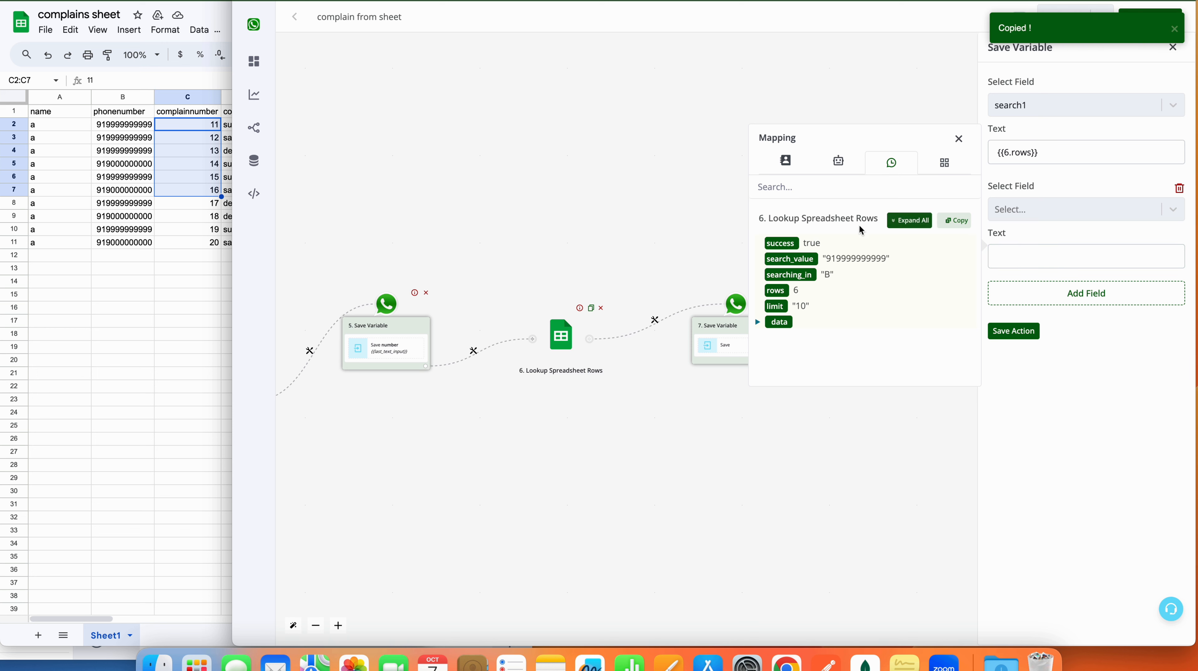
pyautogui.click(966, 224)
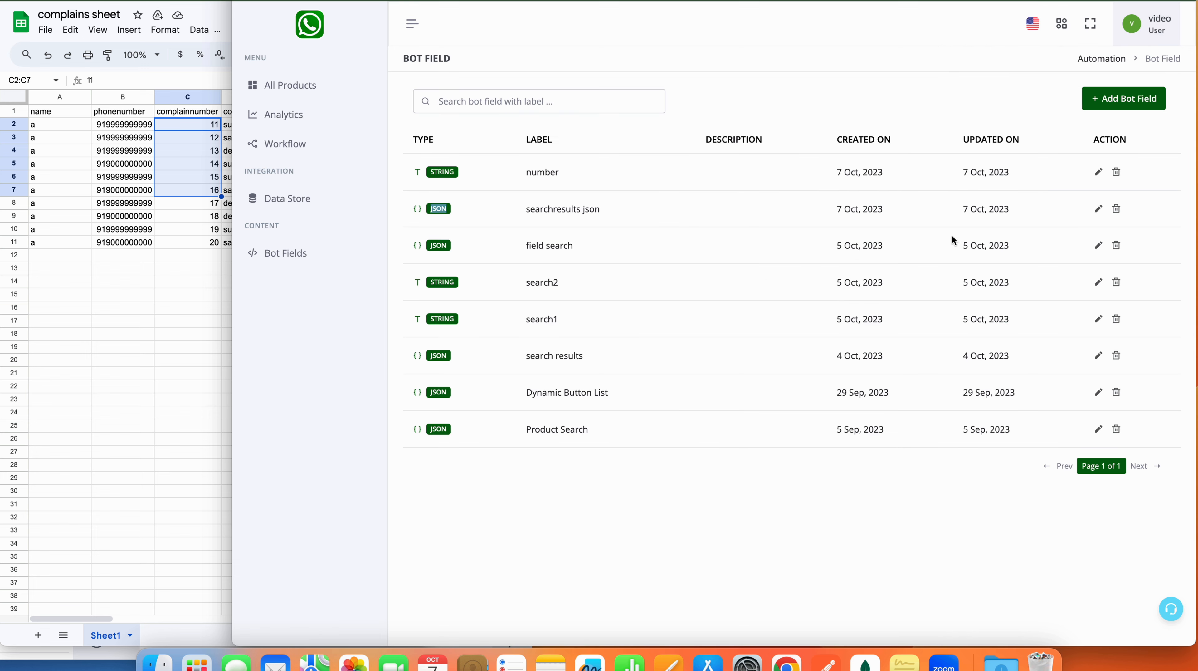
pyautogui.click(1102, 109)
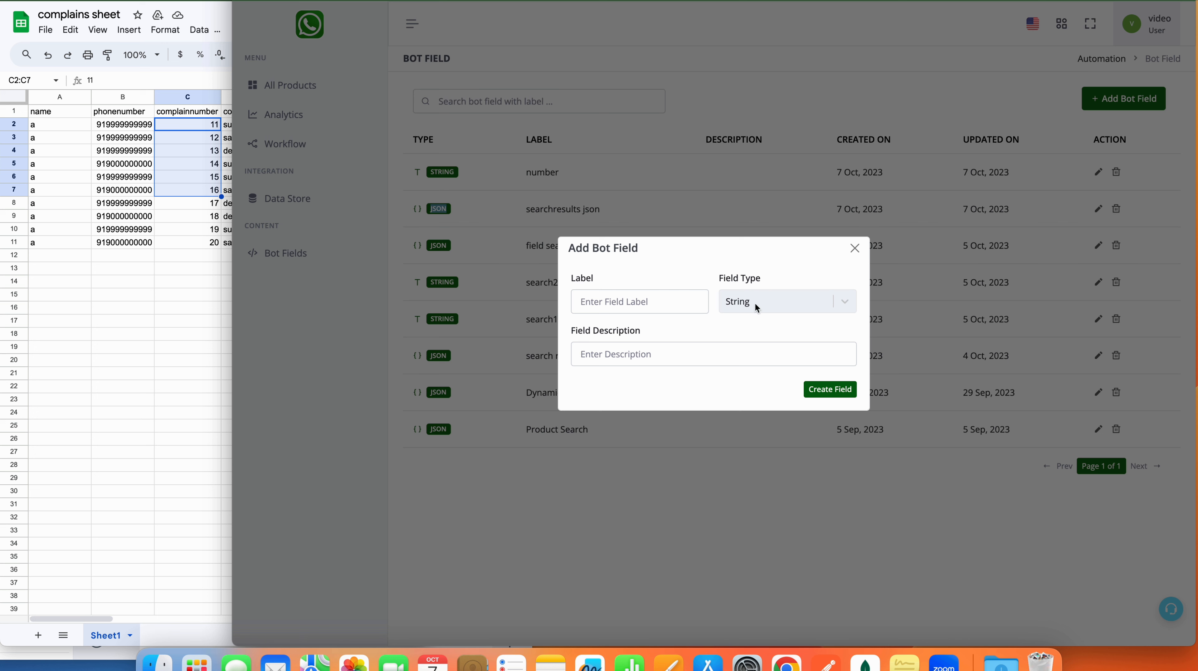
# Step: Make the new bot field a JSON type labelled 'complainssearch'
pyautogui.click(757, 307)
pyautogui.click(760, 422)
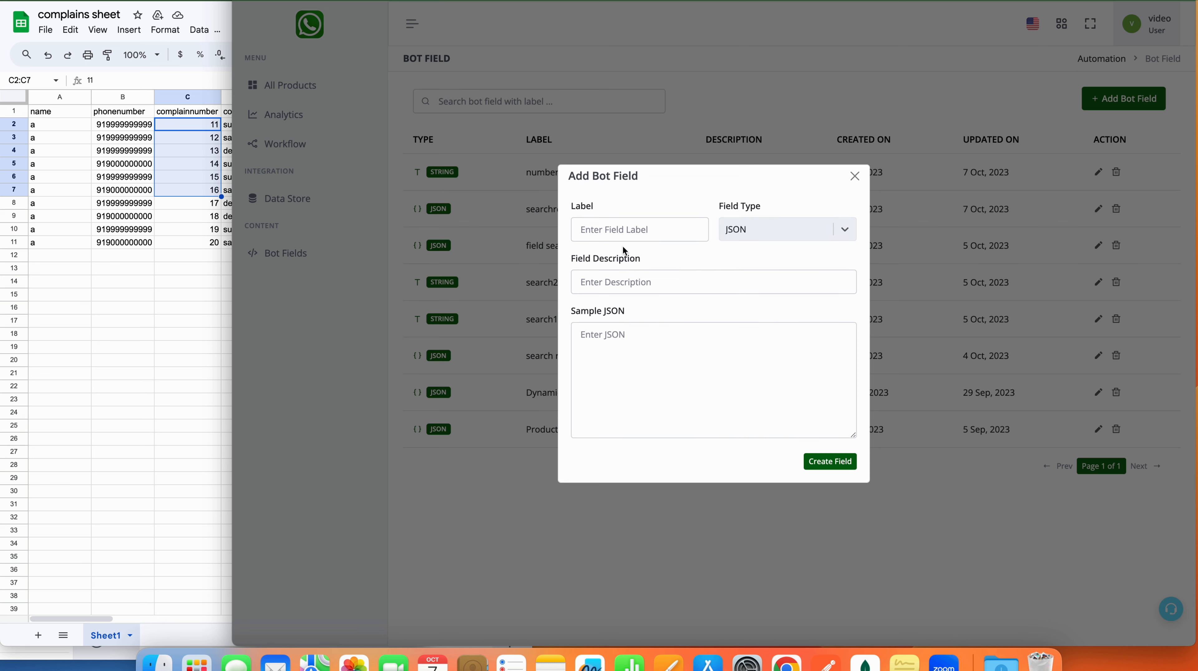
pyautogui.click(619, 235)
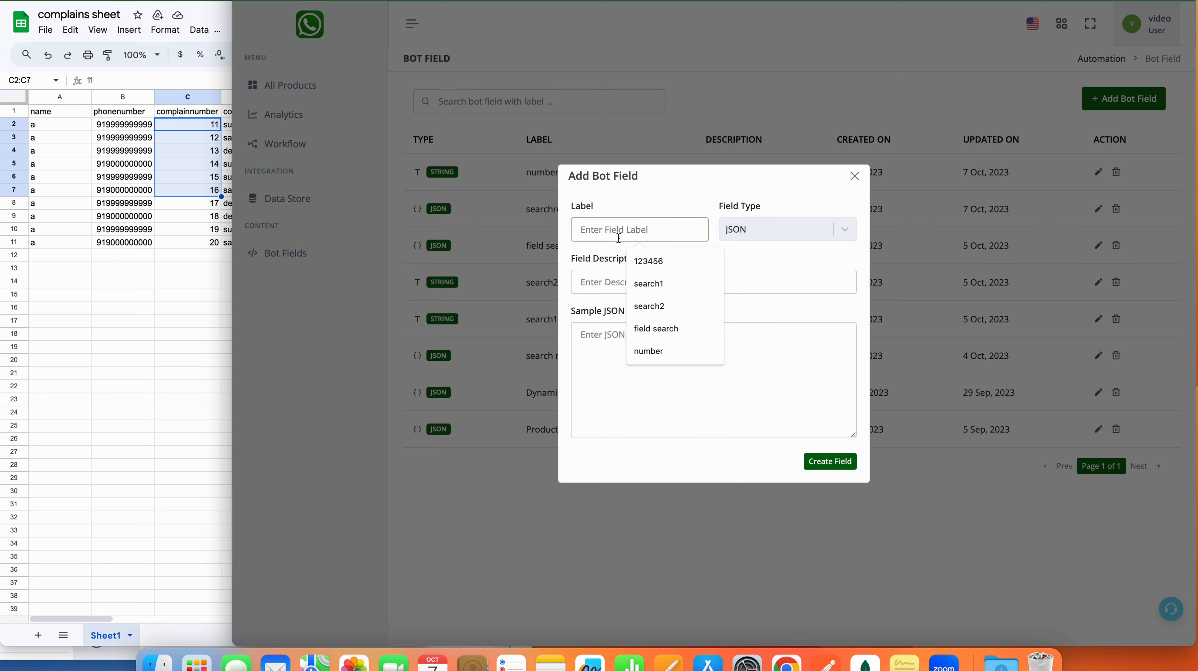
pyautogui.write('complains search')
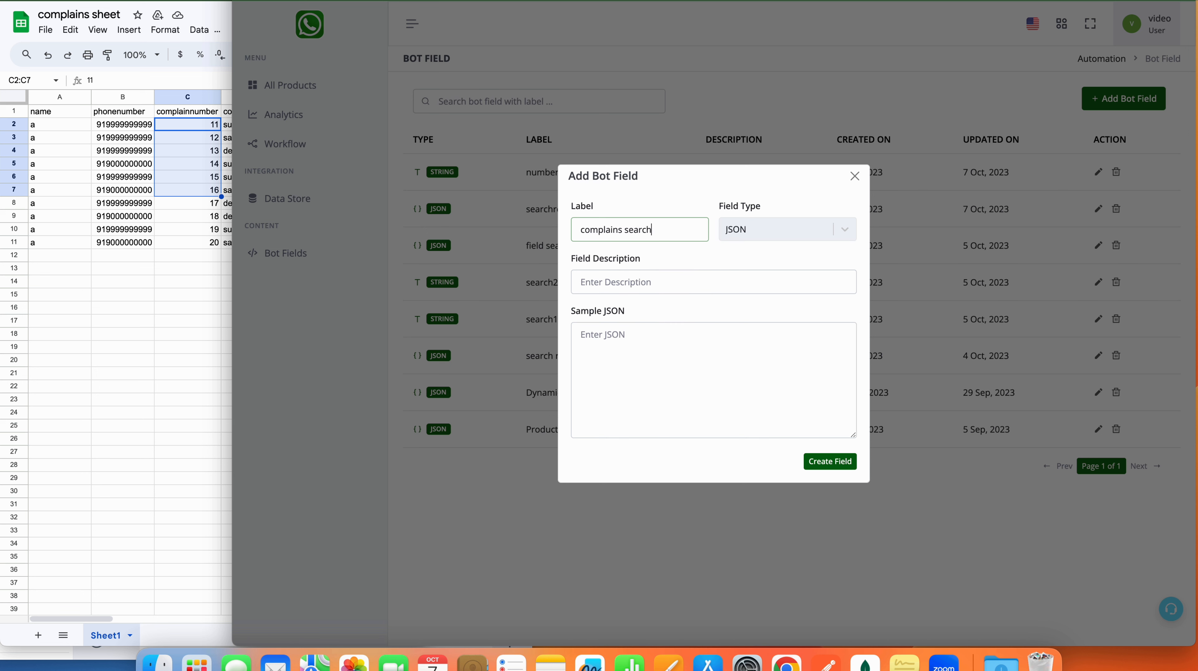
pyautogui.click(628, 227)
pyautogui.press('BackSpace')
# Step: Paste the copied lookup output as sample JSON and expand its data rows
pyautogui.click(686, 362)
pyautogui.press('super+v')
pyautogui.scroll(10, 686, 361)
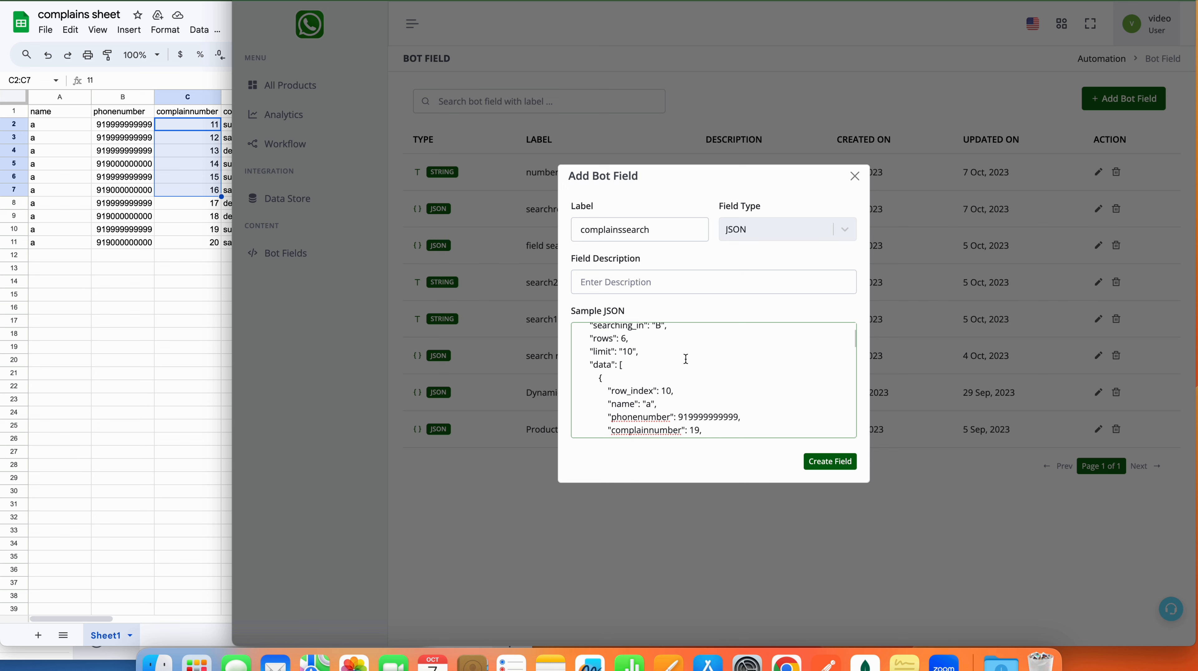
pyautogui.scroll(-3, 686, 361)
pyautogui.scroll(3, 686, 357)
pyautogui.scroll(-10, 686, 354)
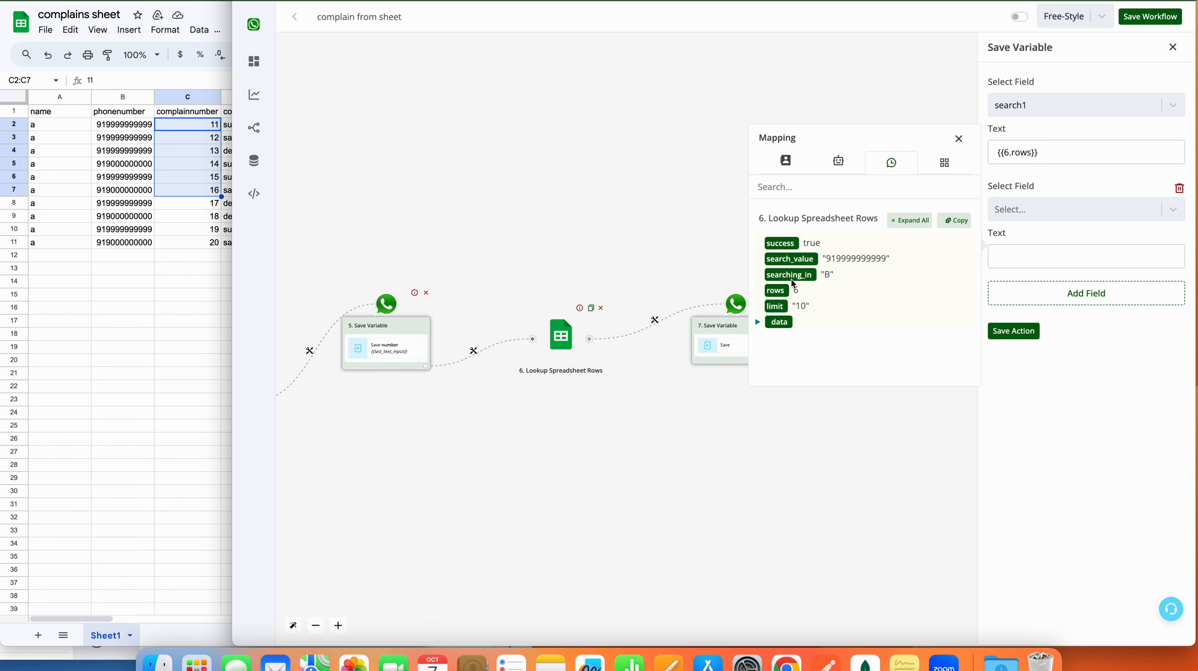
pyautogui.click(758, 322)
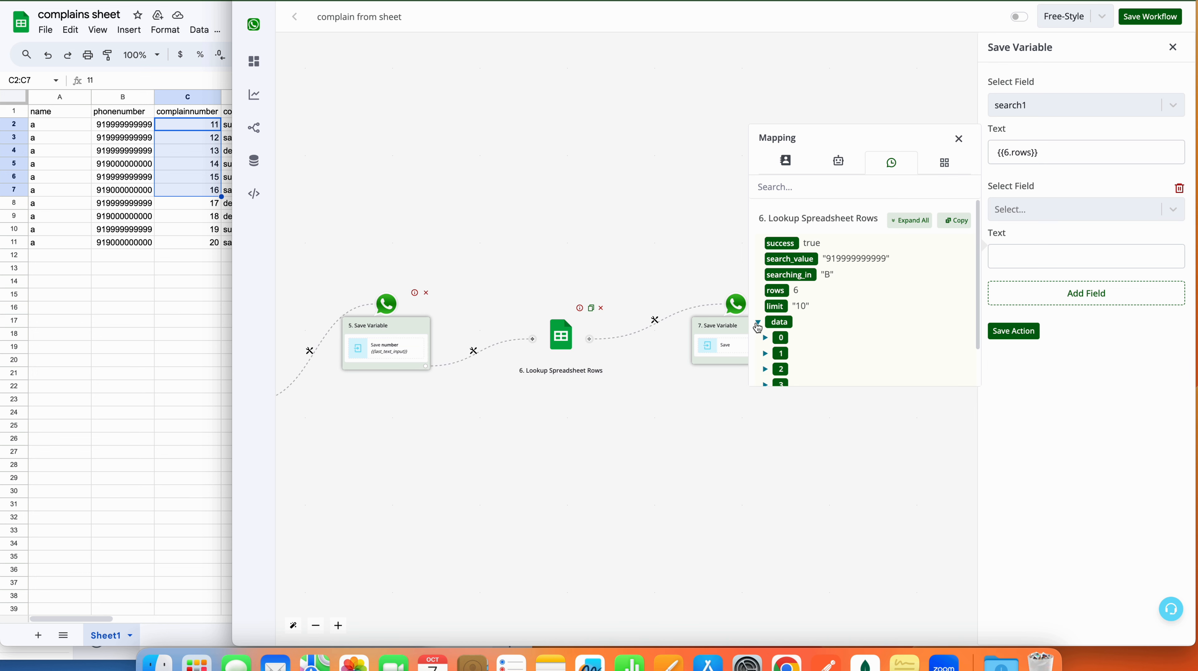
pyautogui.scroll(-2, 759, 327)
pyautogui.click(765, 294)
pyautogui.scroll(-2, 823, 375)
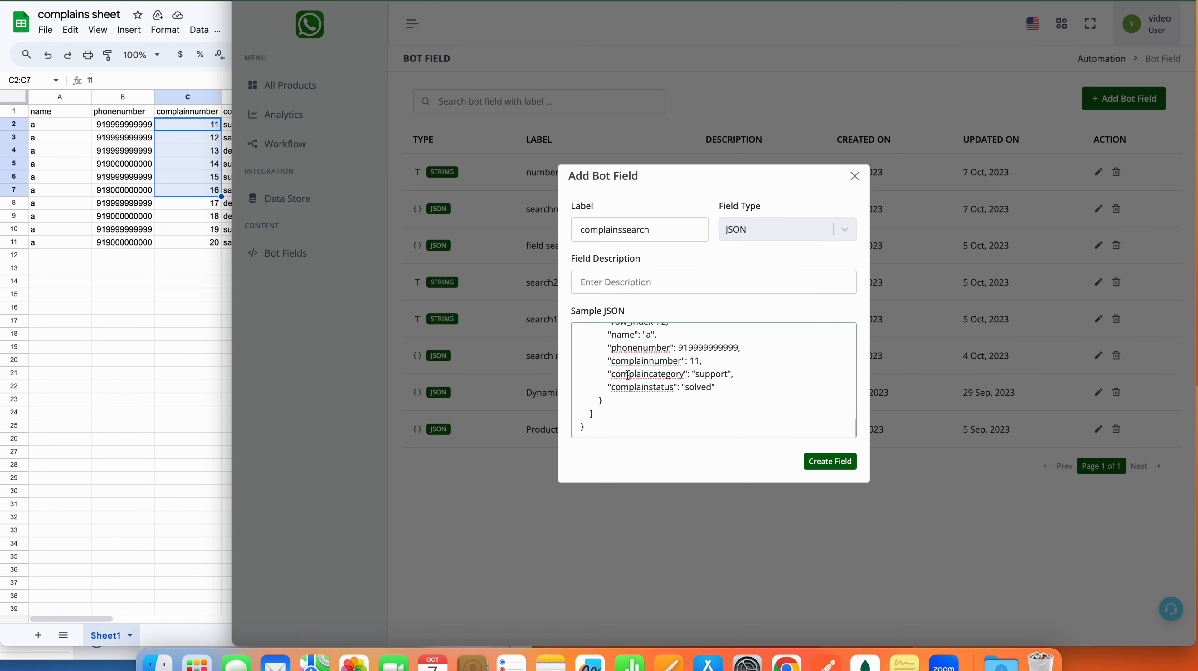
pyautogui.scroll(15, 628, 374)
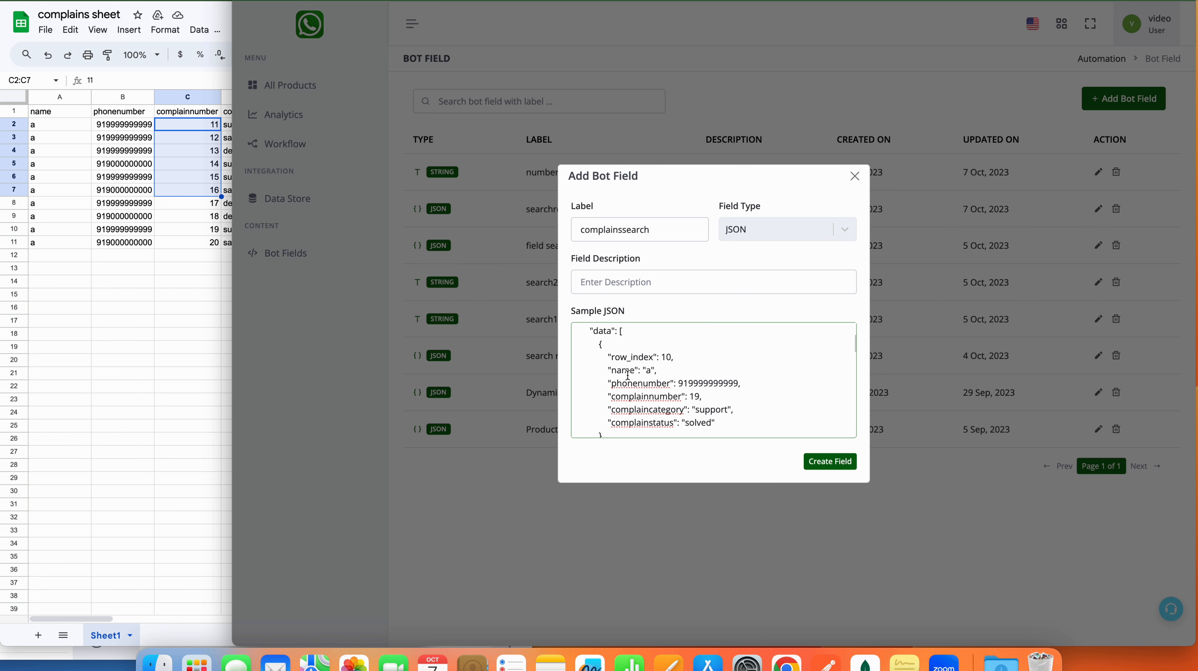
pyautogui.scroll(2, 628, 374)
pyautogui.scroll(-4, 628, 371)
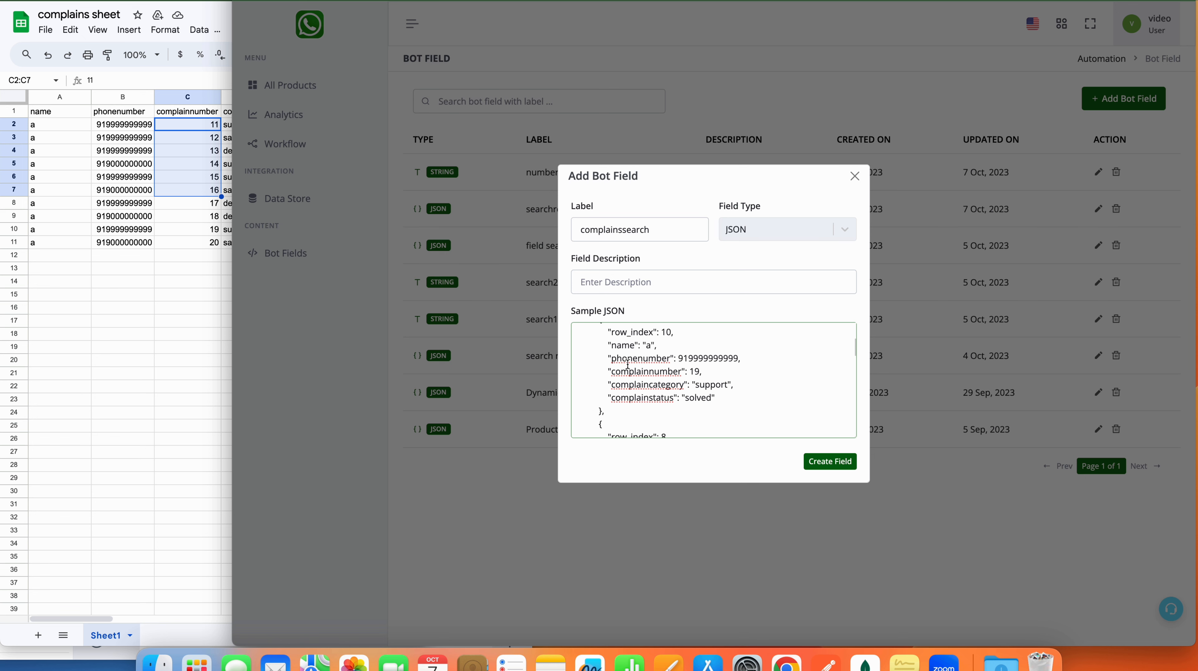
pyautogui.scroll(1, 594, 324)
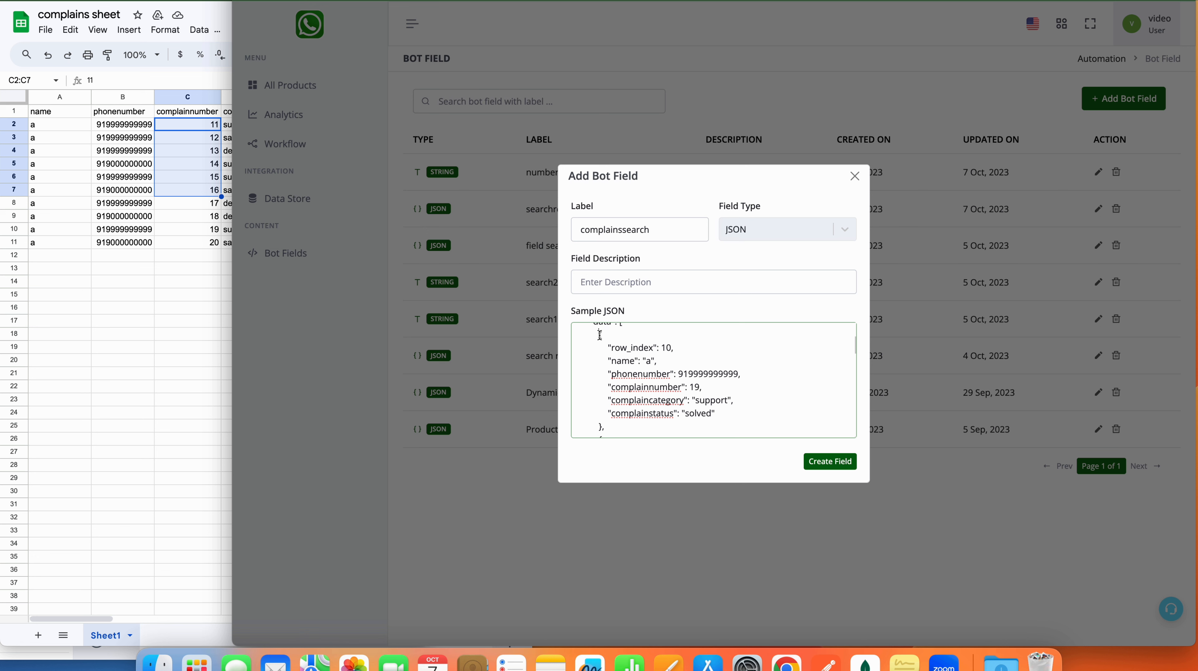
pyautogui.scroll(2, 600, 335)
pyautogui.moveTo(600, 363); pyautogui.dragTo(599, 395)
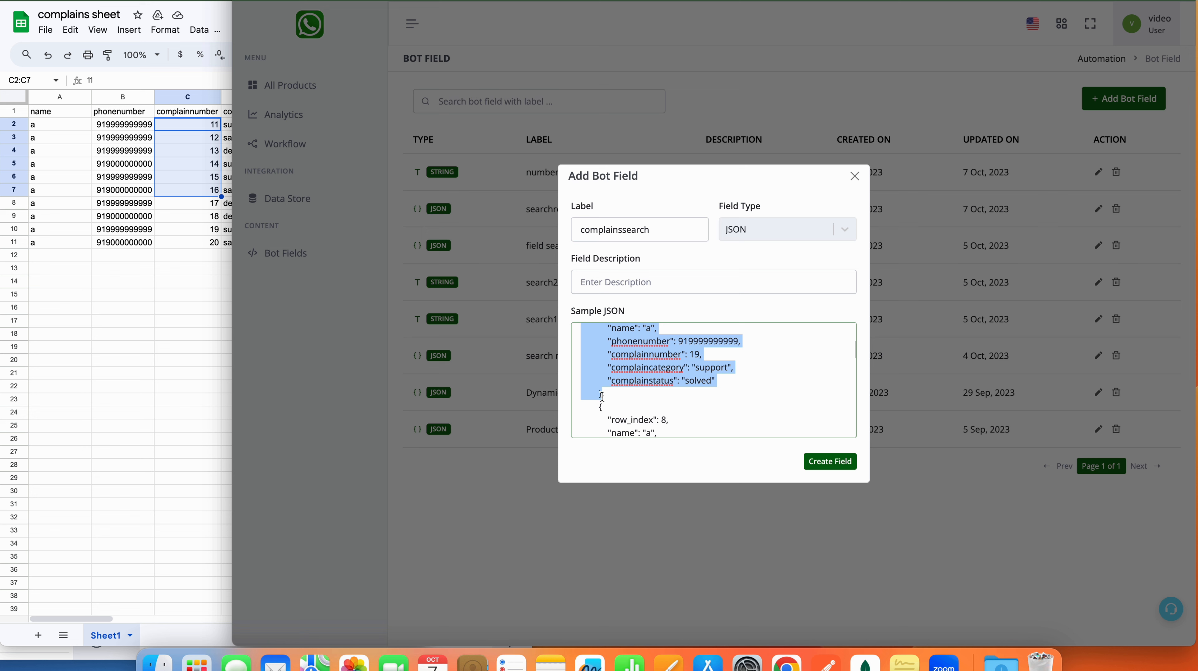
pyautogui.scroll(3, 608, 378)
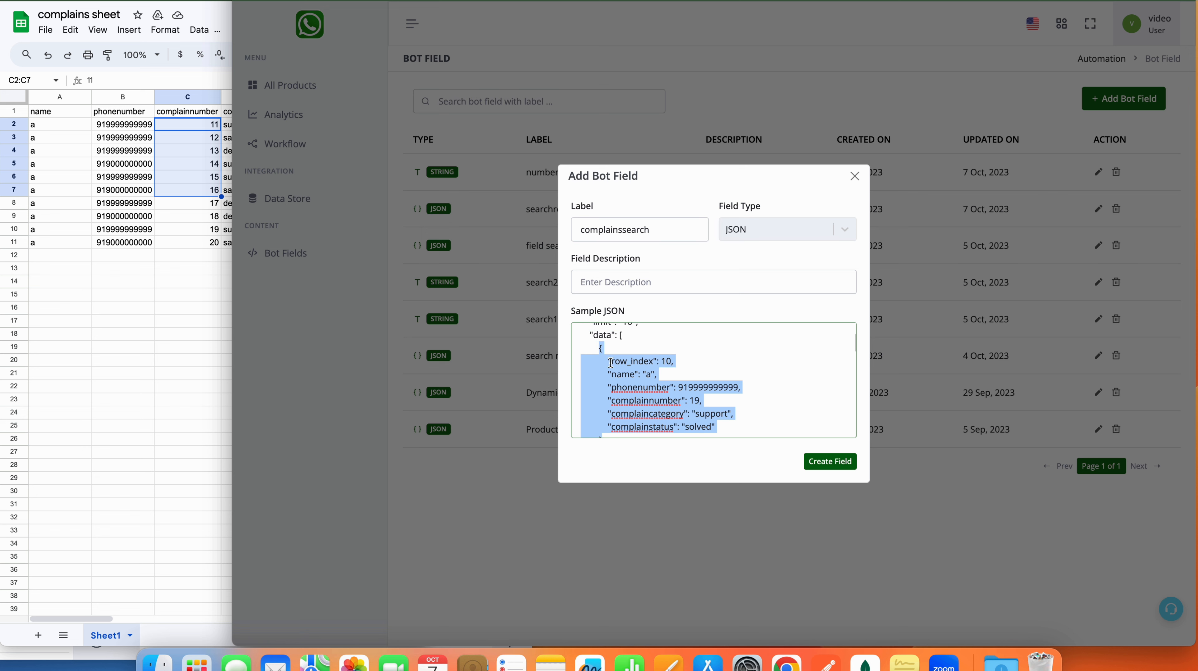
pyautogui.scroll(-2, 626, 401)
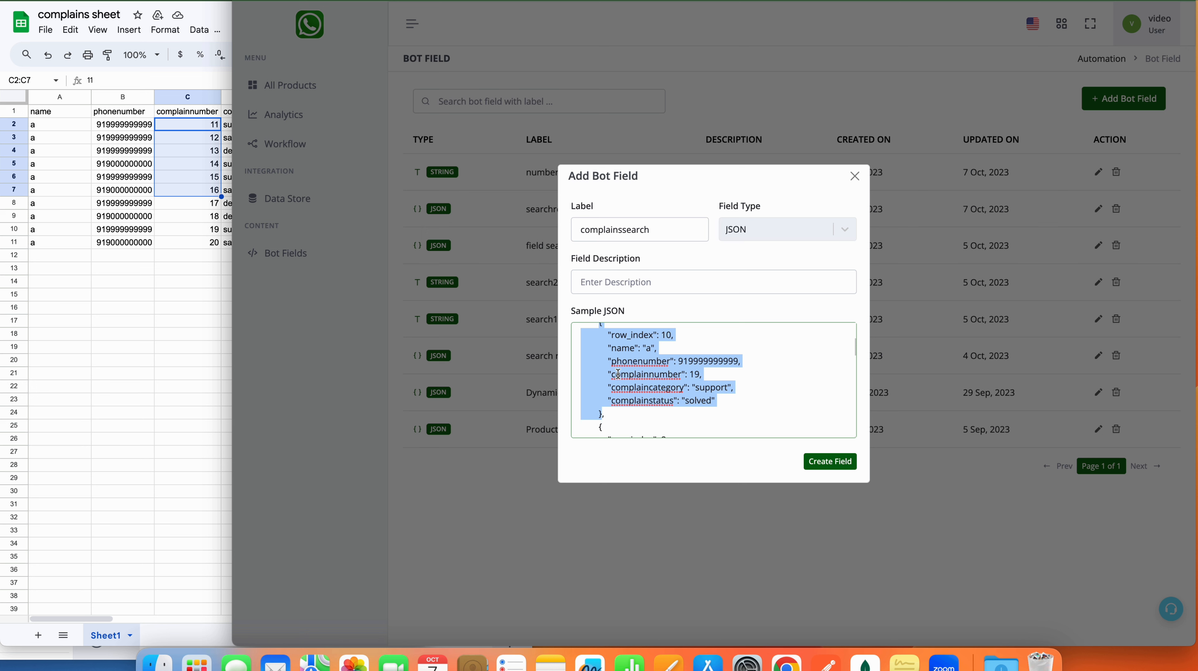
pyautogui.scroll(2, 629, 380)
# Step: Reduce the sample JSON to just the first complaint row object
pyautogui.click(629, 381)
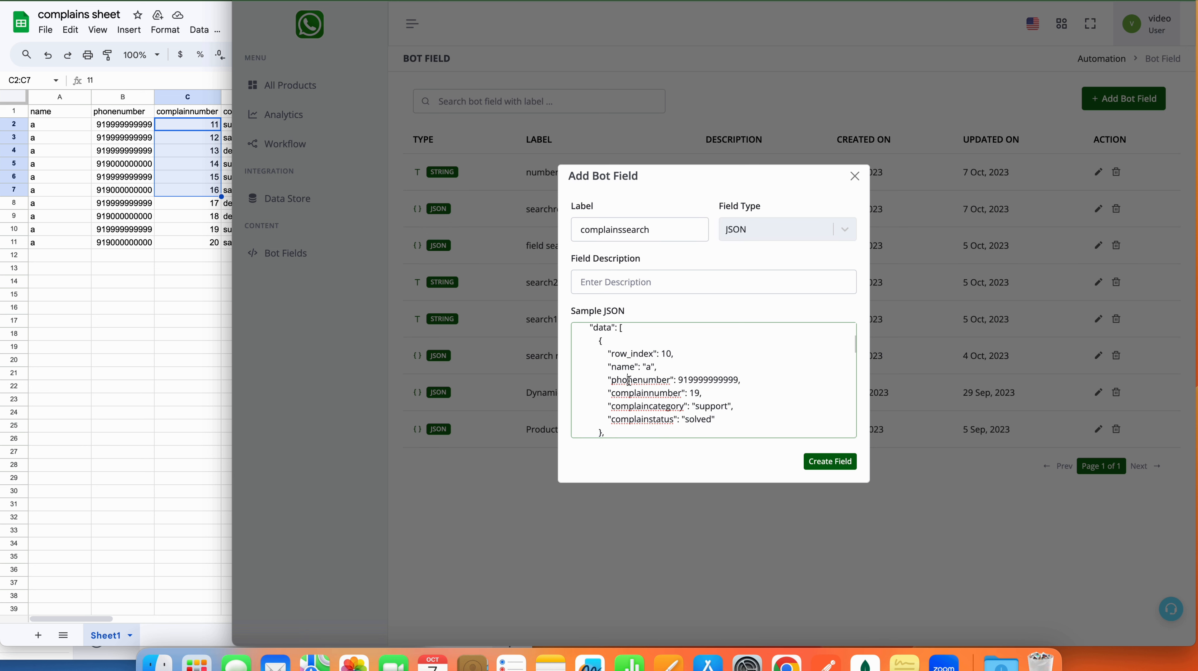
pyautogui.moveTo(598, 343); pyautogui.dragTo(599, 369)
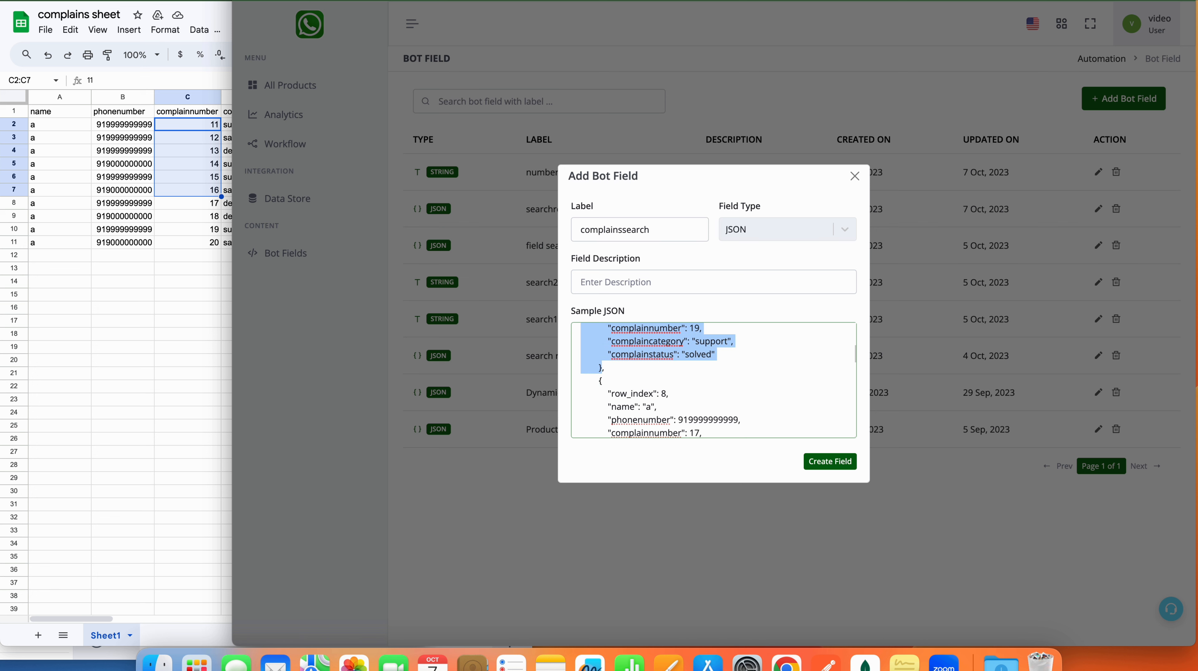
pyautogui.press('BackSpace')
pyautogui.press('super+a')
pyautogui.press('BackSpace')
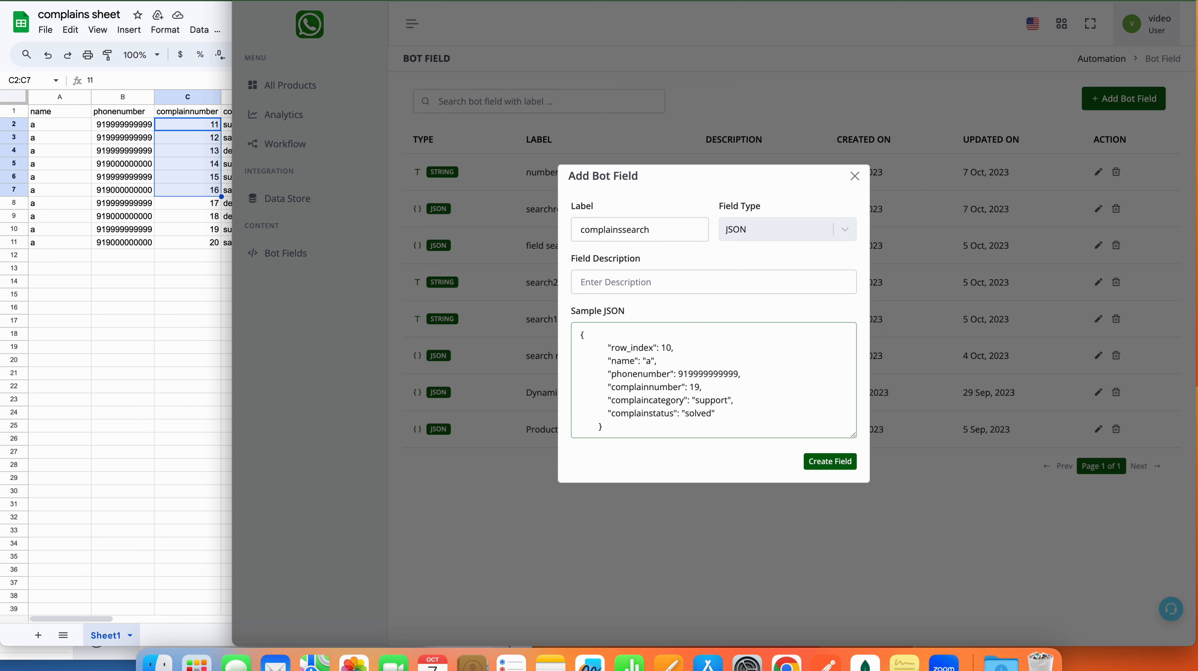
pyautogui.click(598, 344)
# Step: Create the complainssearch field and dismiss the saved-successfully confirmation
pyautogui.doubleClick(637, 433)
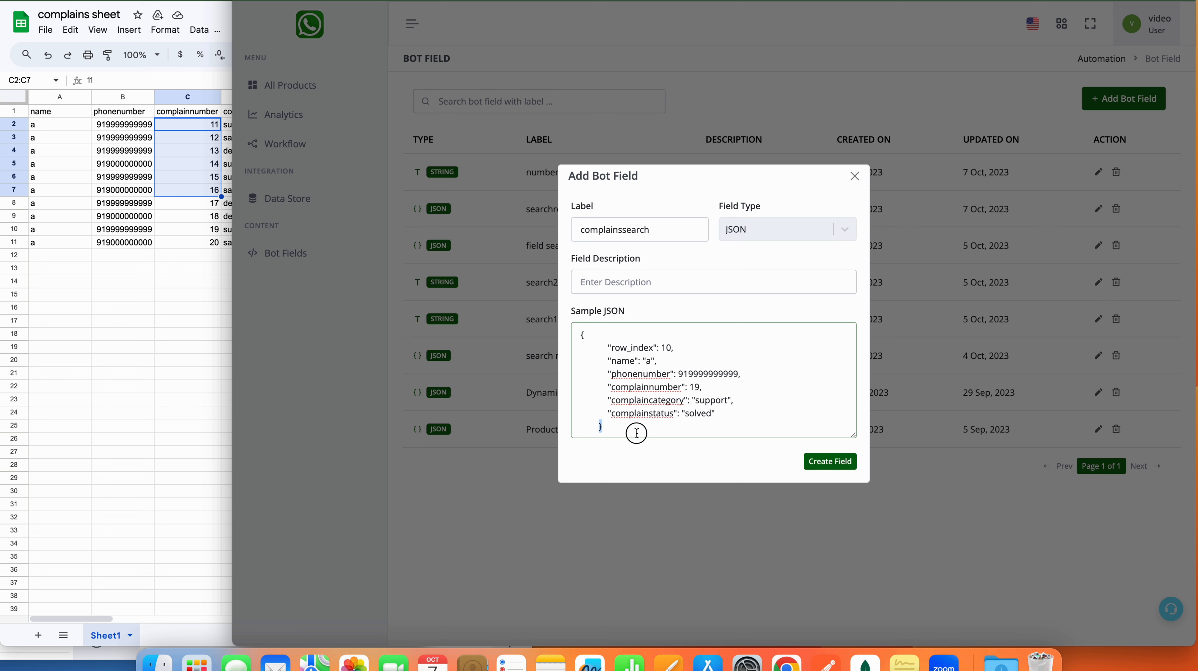
pyautogui.click(823, 466)
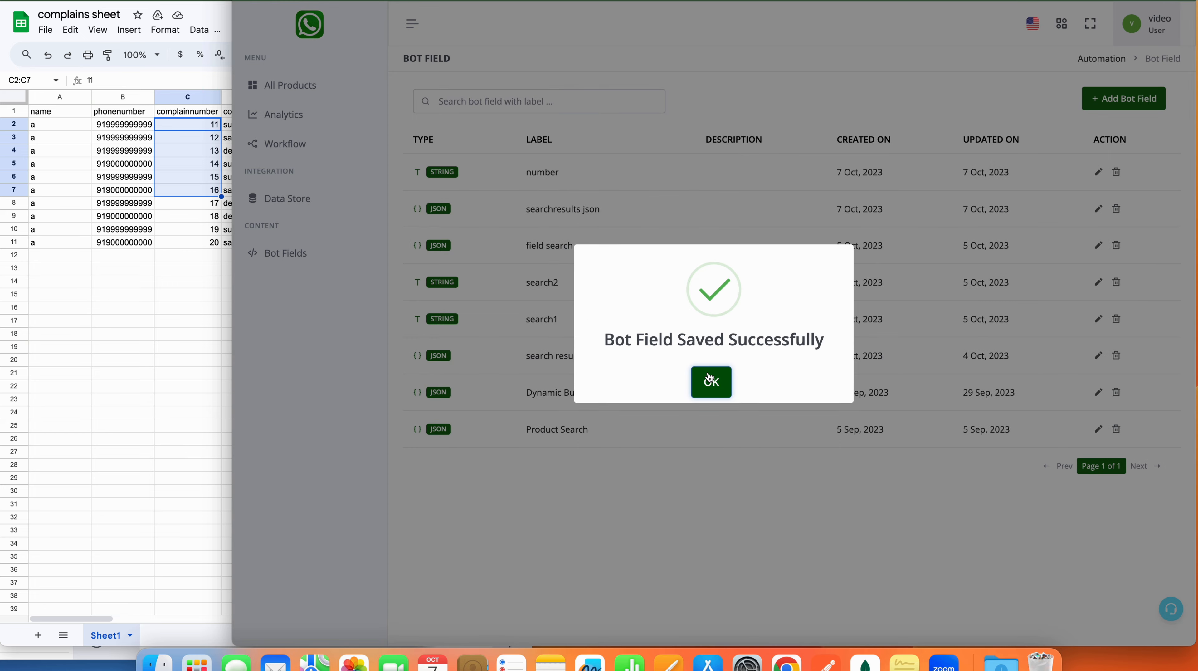
pyautogui.click(712, 382)
# Step: Save node 7's search1 row-count assignment, then save the 'complain from sheet' workflow
pyautogui.hotkey('ctrl', 'shift', 'Tab')
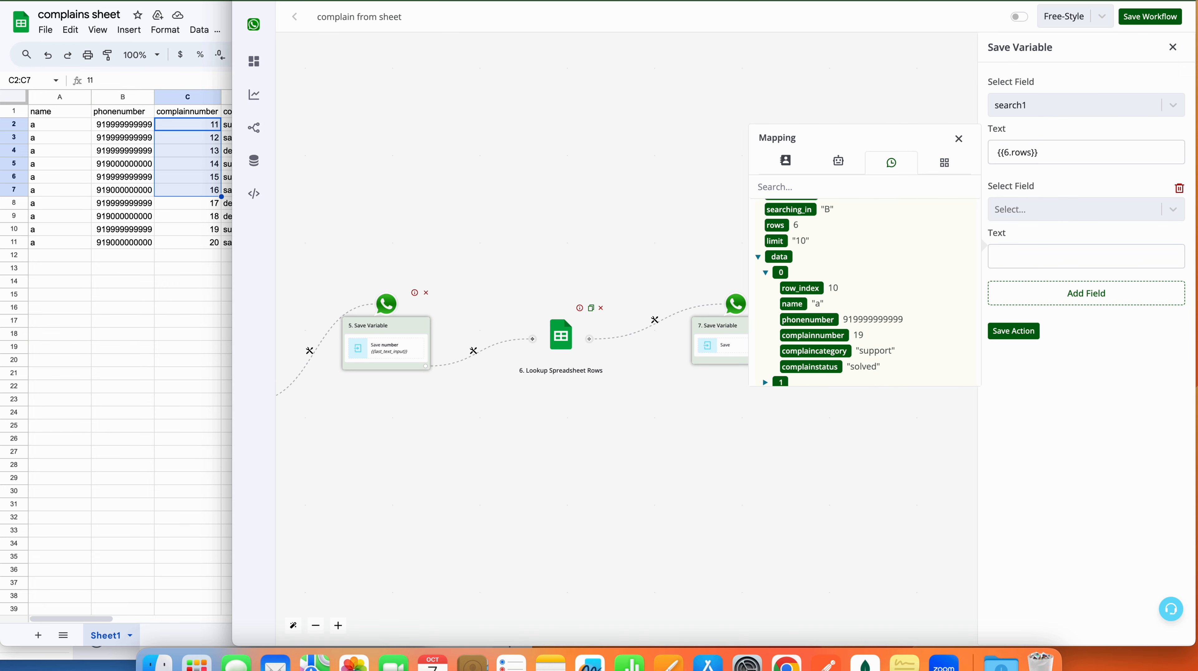
pyautogui.click(1028, 336)
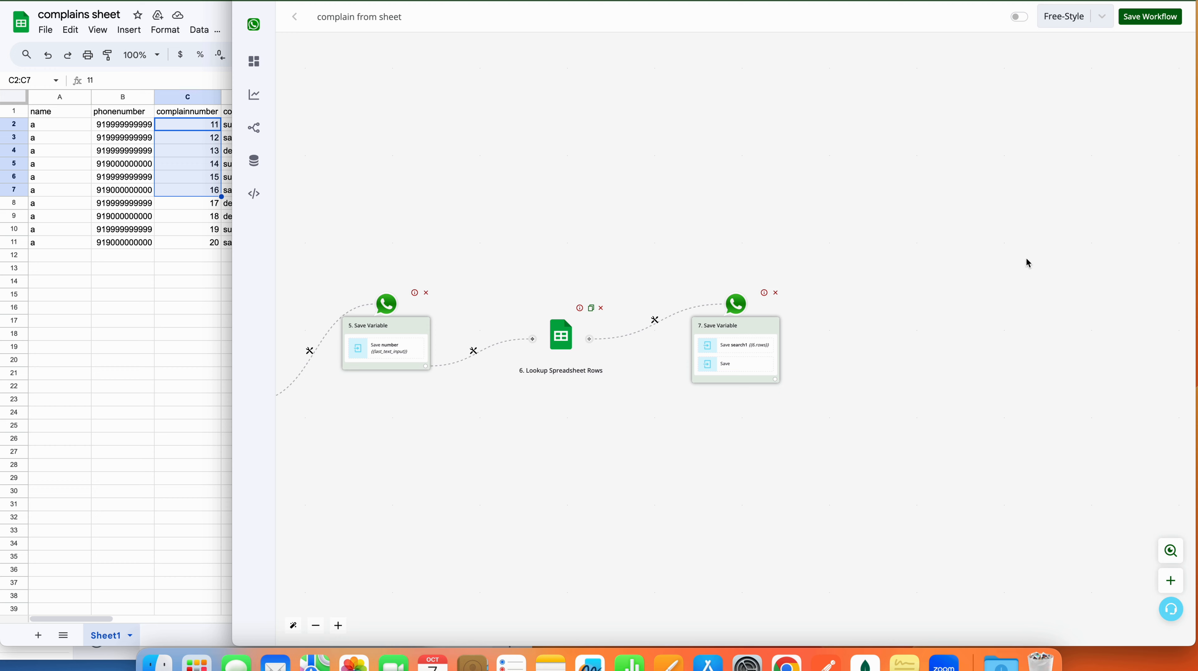
pyautogui.click(1151, 18)
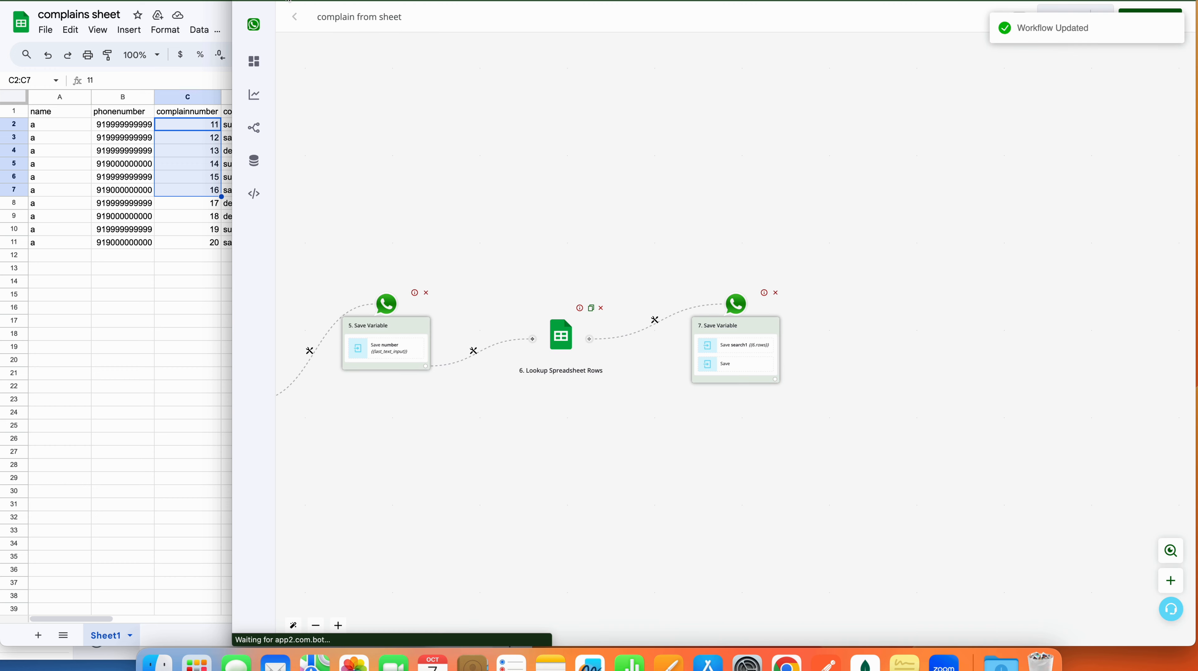
pyautogui.click(735, 345)
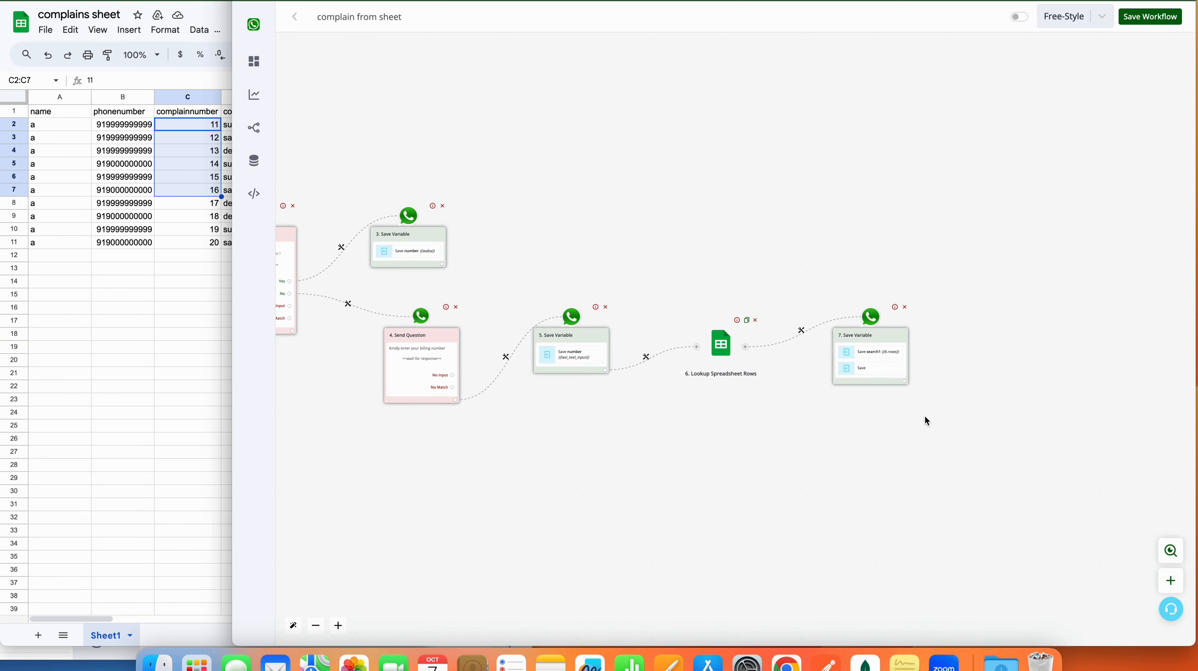
# Step: In step 7's Save Variable, add complainsearch mapped to {{6.data}} and save the action
pyautogui.click(883, 371)
pyautogui.click(1061, 212)
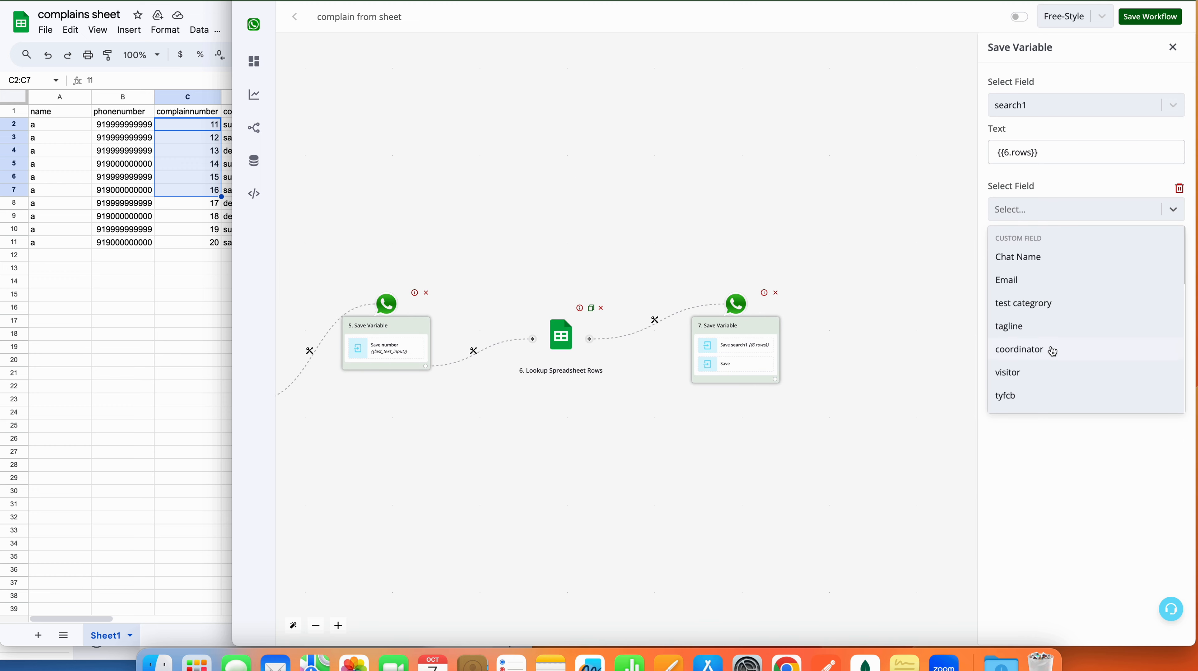
pyautogui.scroll(-10, 1052, 349)
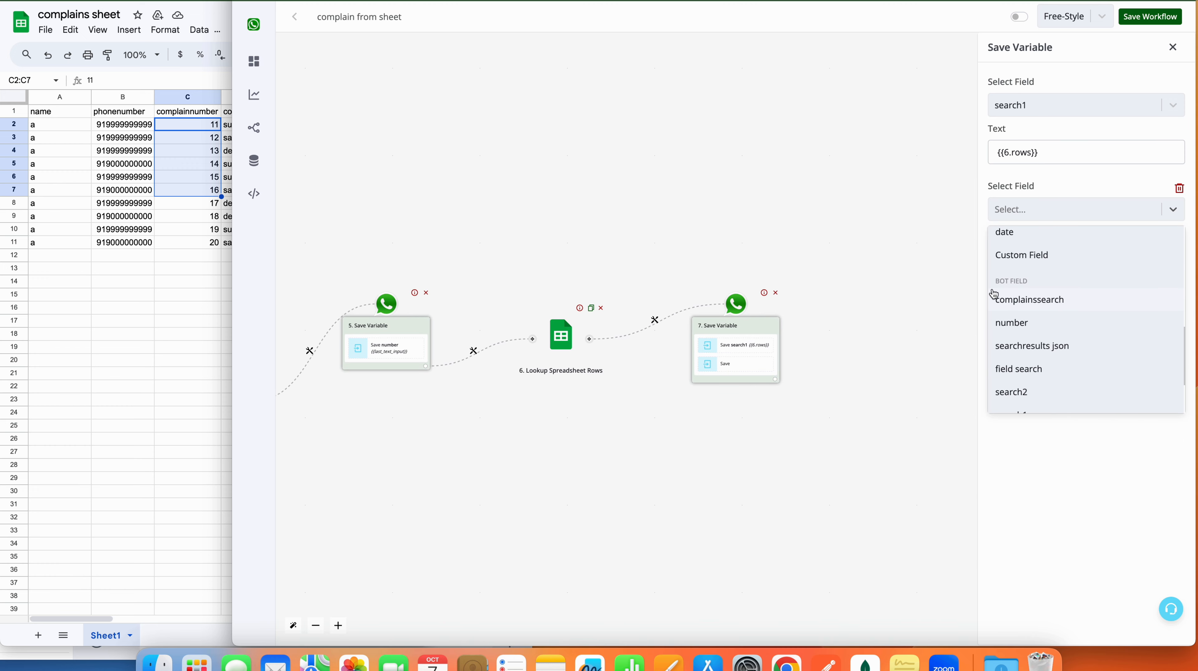
pyautogui.click(1007, 301)
pyautogui.click(1042, 258)
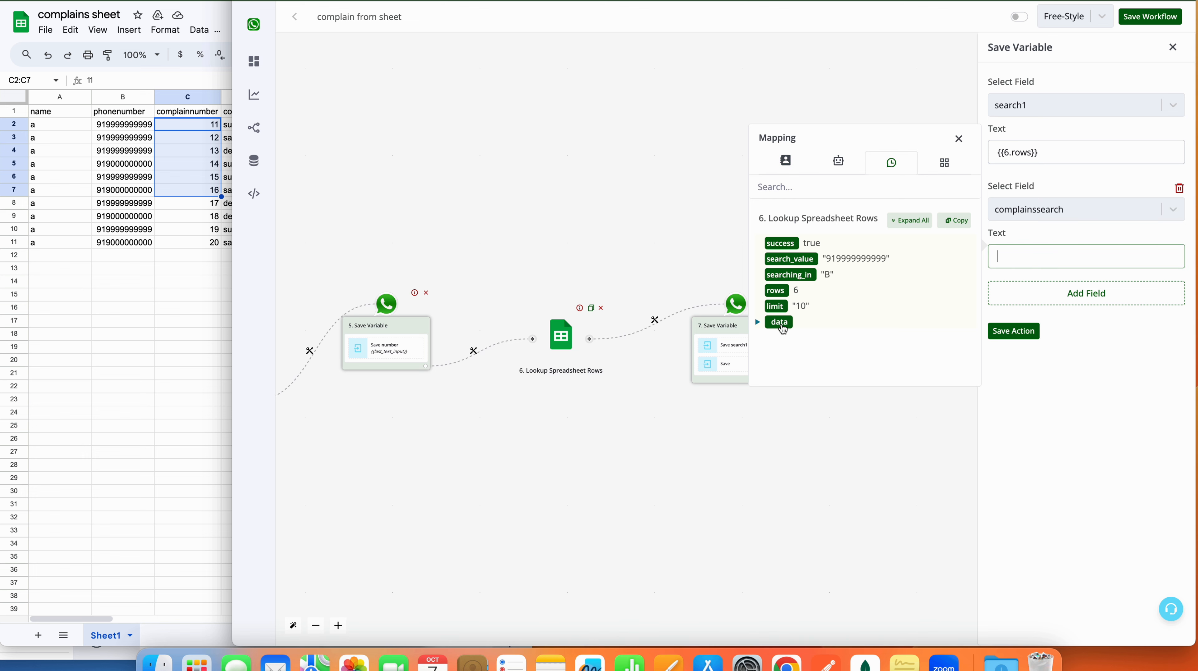
pyautogui.click(783, 329)
pyautogui.click(758, 323)
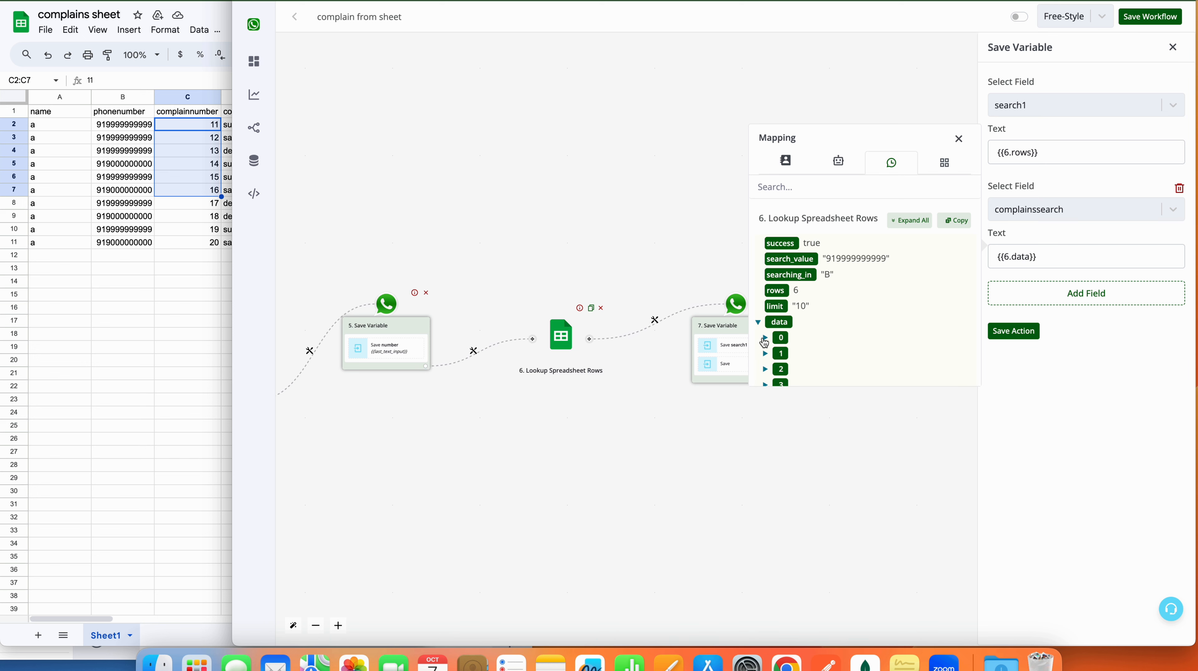
pyautogui.click(765, 338)
pyautogui.click(767, 338)
pyautogui.click(1062, 257)
pyautogui.scroll(-2, 792, 328)
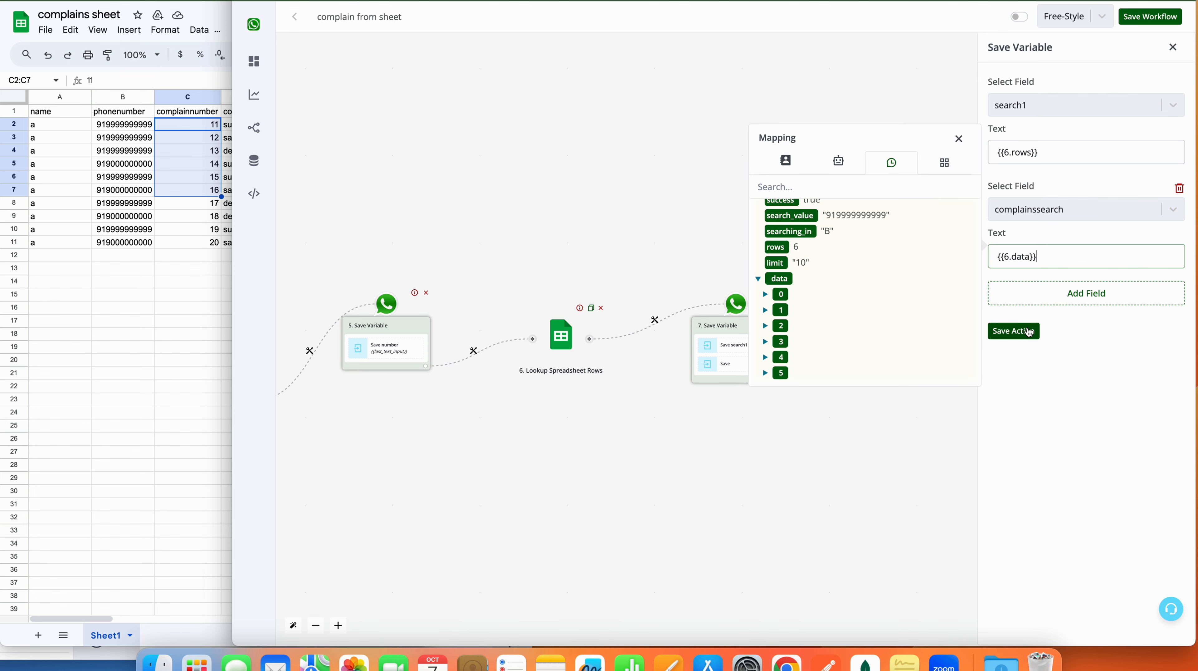
pyautogui.click(1019, 329)
# Step: Insert a Basic Router after step 7 and label its branch filter 'rows are zero'
pyautogui.click(776, 384)
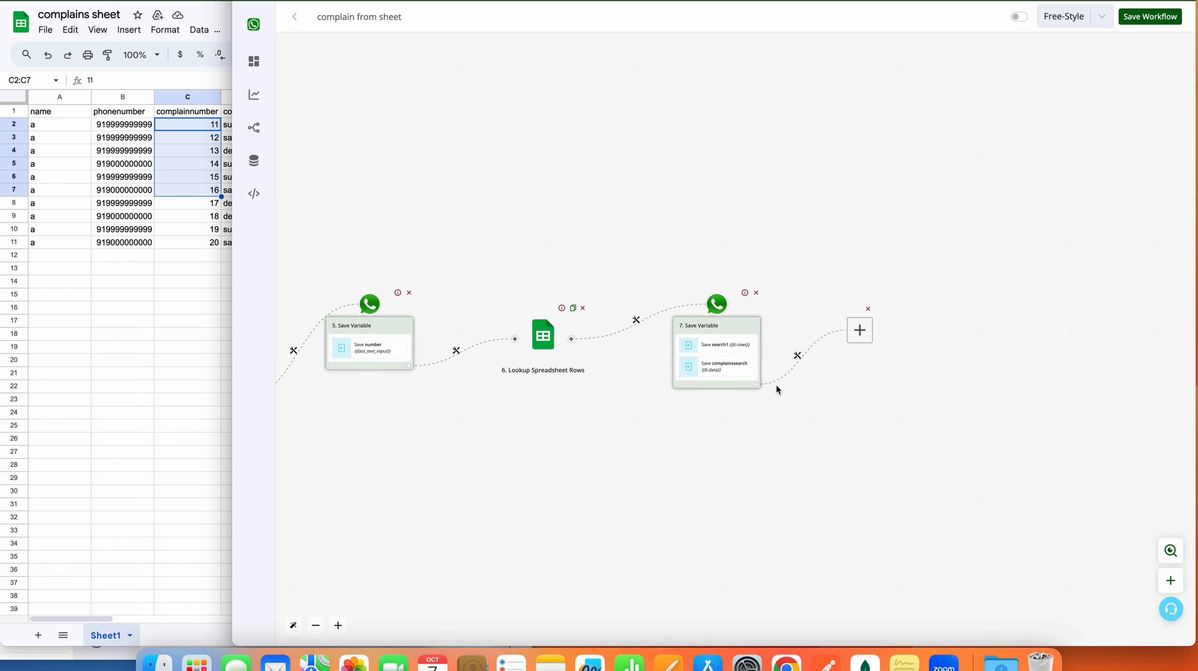
pyautogui.click(643, 357)
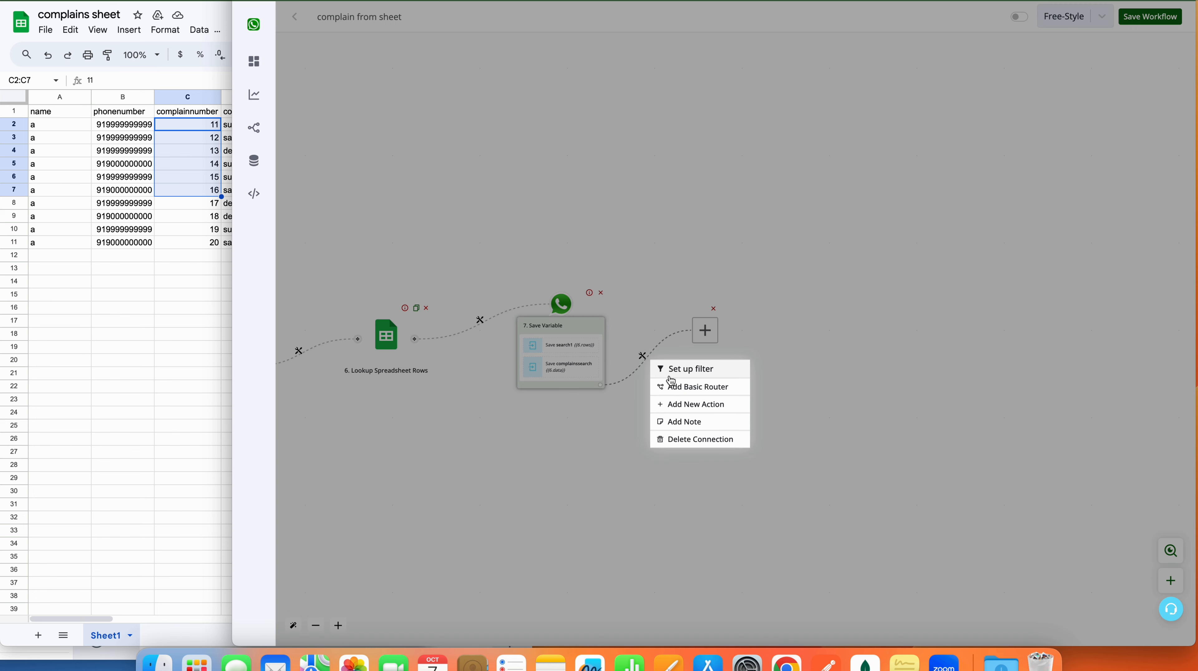
pyautogui.click(673, 390)
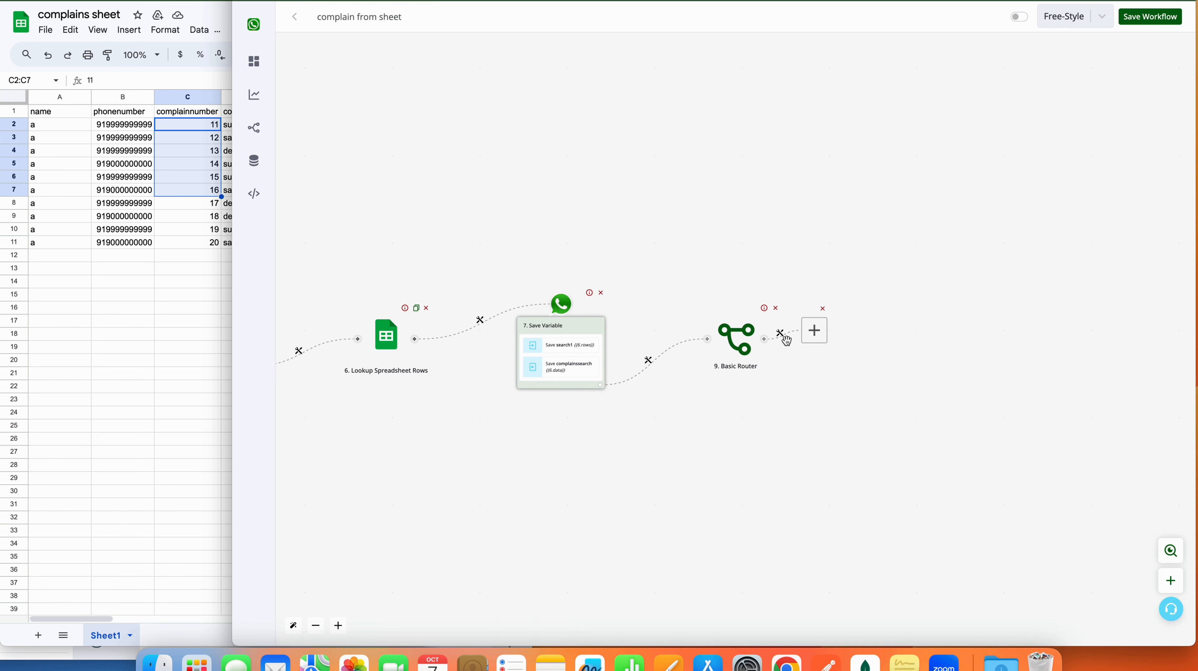
pyautogui.click(836, 303)
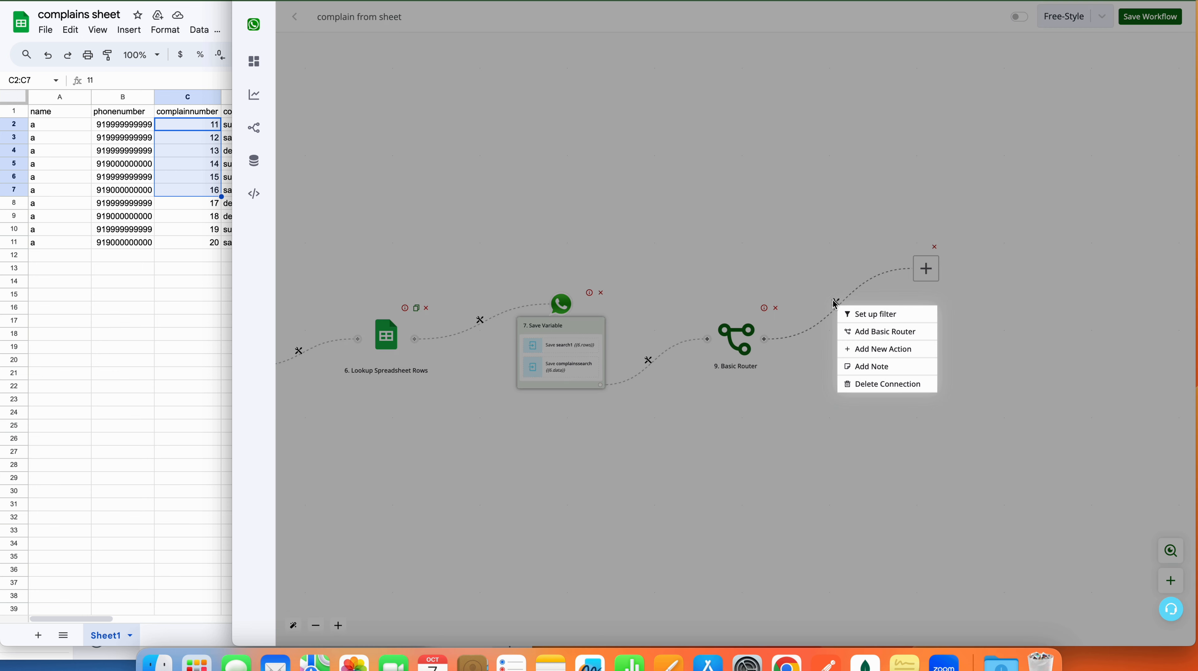
pyautogui.click(859, 313)
pyautogui.click(1009, 101)
pyautogui.write('rowsare zero')
pyautogui.click(1017, 103)
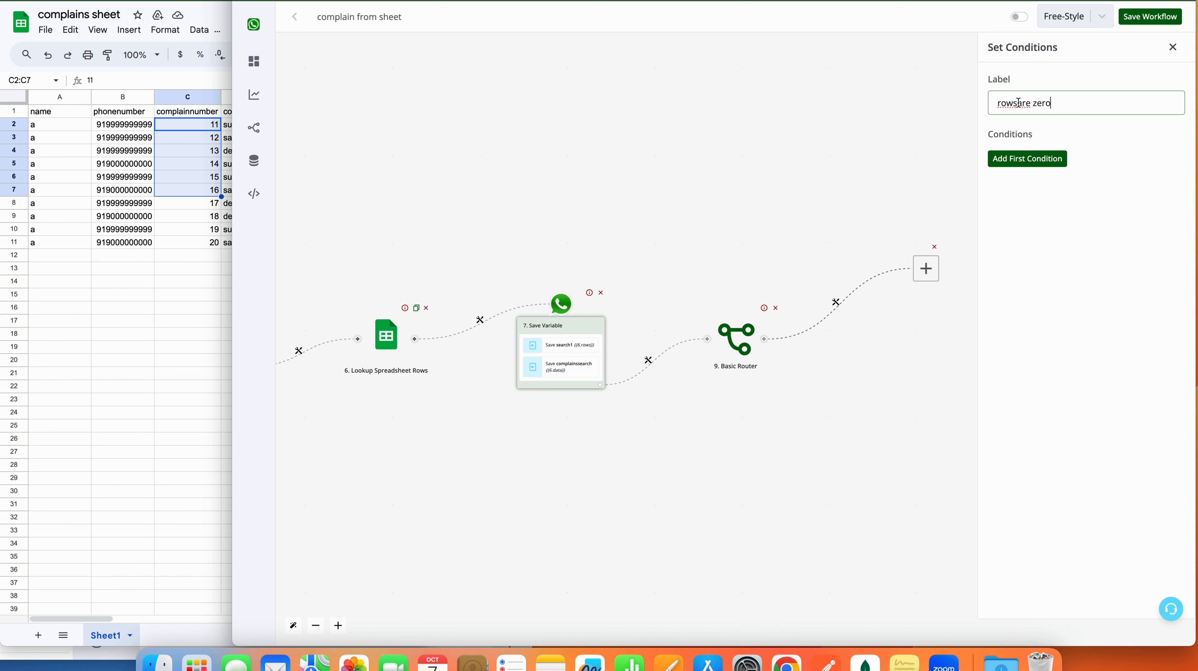
# Step: Set the filter condition {{BTF.search1}} Equals to 0 and save the filter
pyautogui.click(1051, 168)
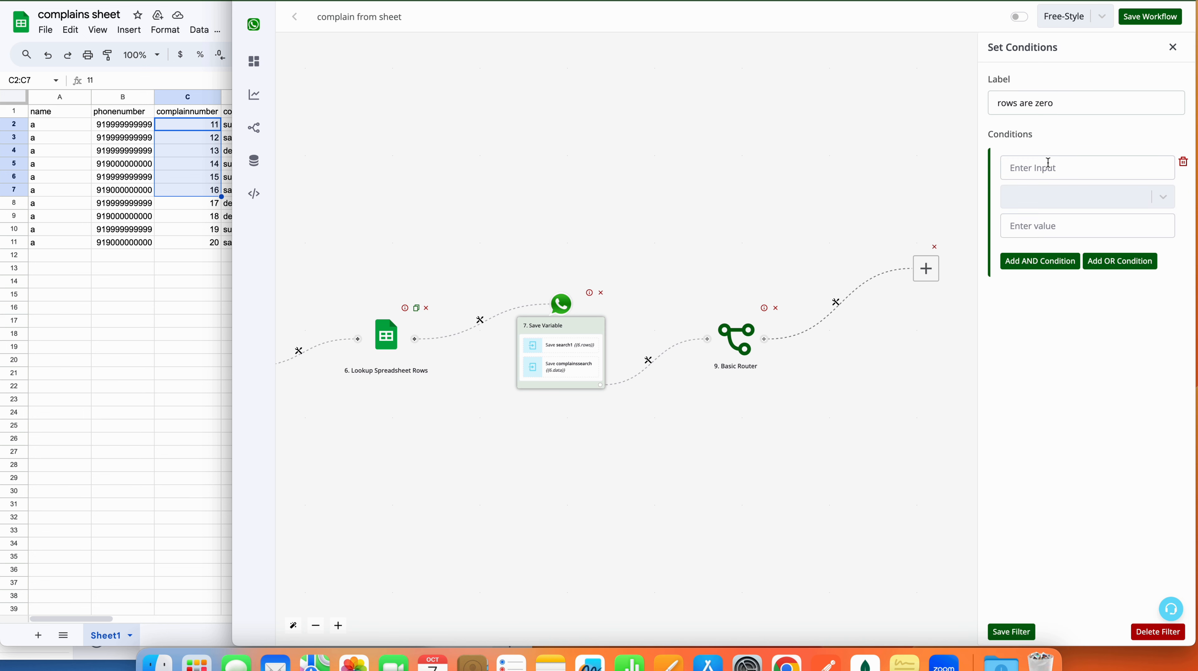
pyautogui.click(1018, 166)
pyautogui.click(904, 79)
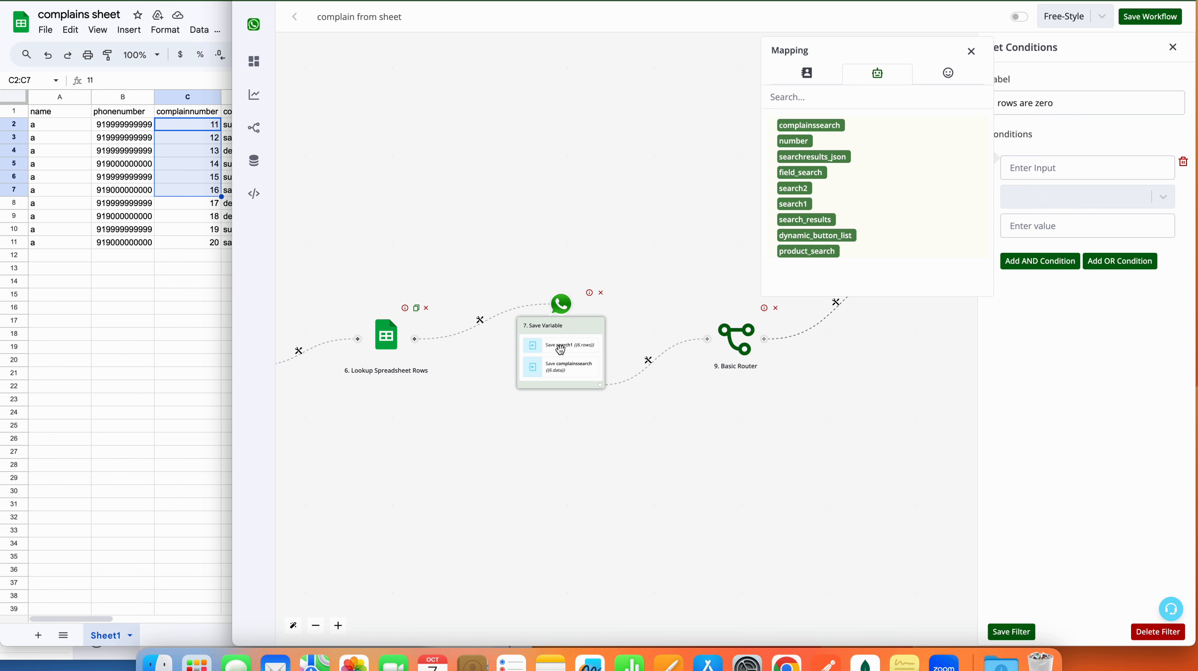
pyautogui.click(803, 204)
pyautogui.click(1058, 195)
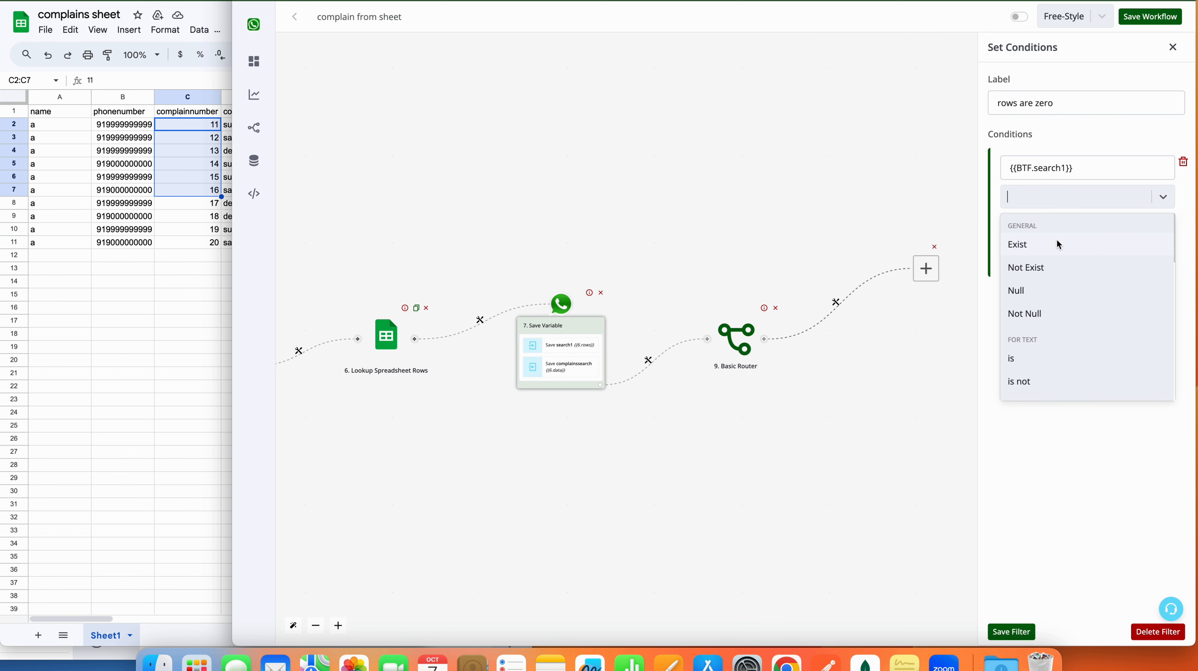
pyautogui.scroll(-5, 1072, 324)
pyautogui.scroll(-10, 1071, 324)
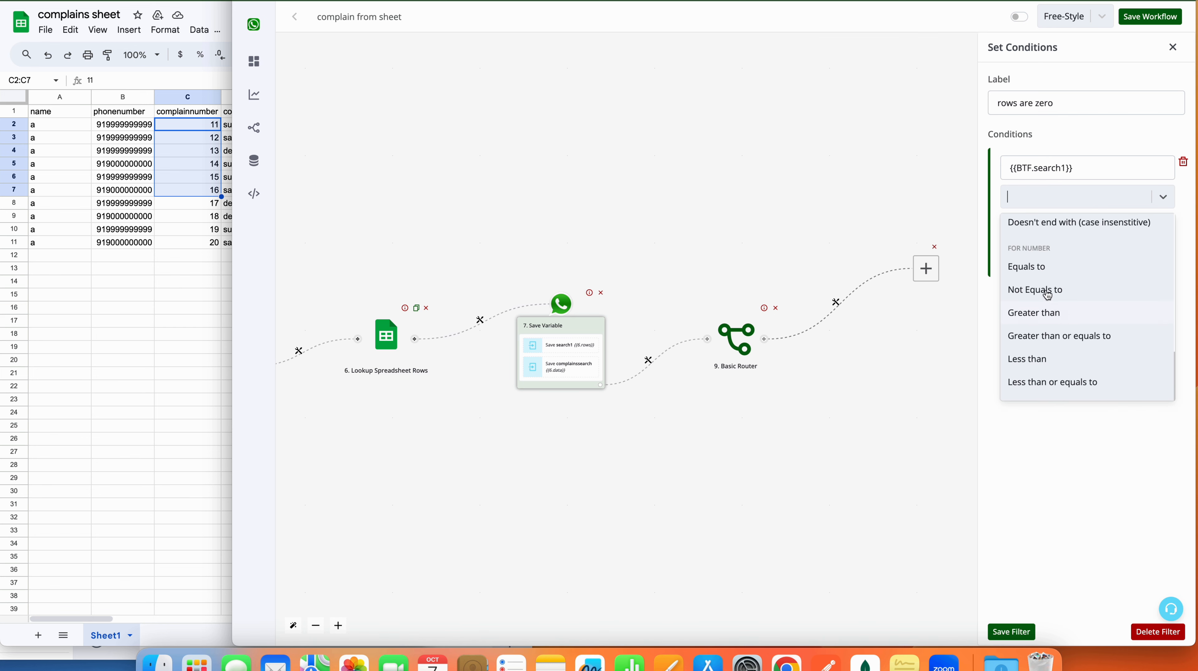
pyautogui.click(1053, 269)
pyautogui.click(1051, 228)
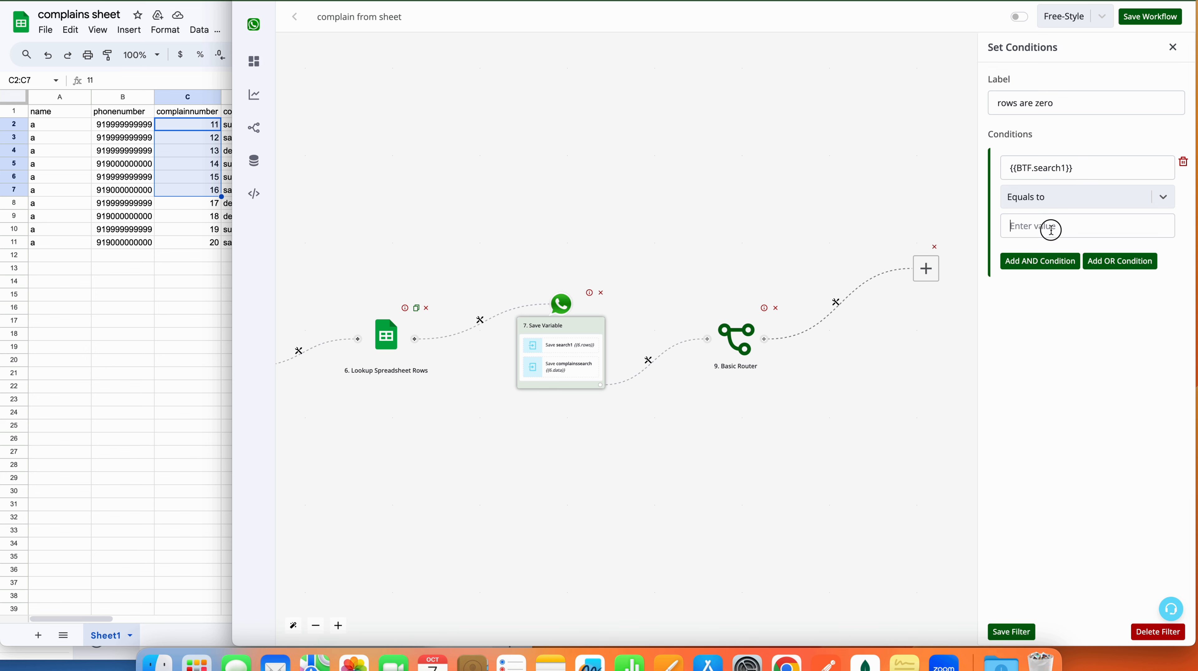
pyautogui.write('0')
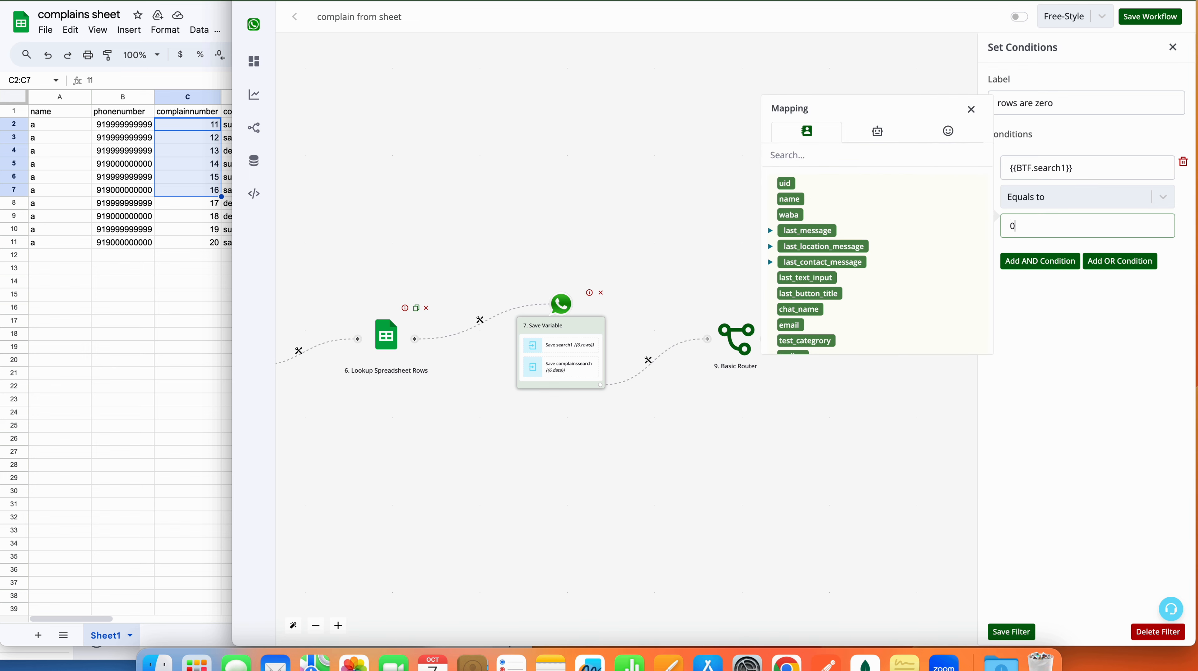
pyautogui.click(1018, 634)
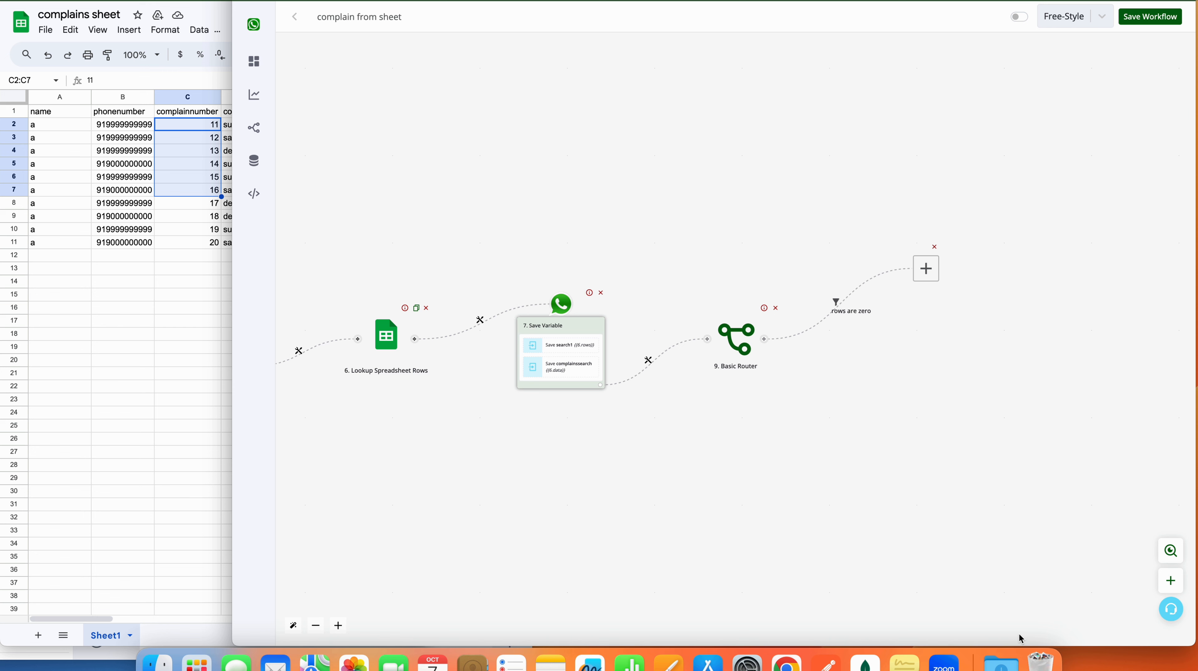
# Step: Add a Send Message > Text Message action on the rows are zero branch
pyautogui.click(926, 270)
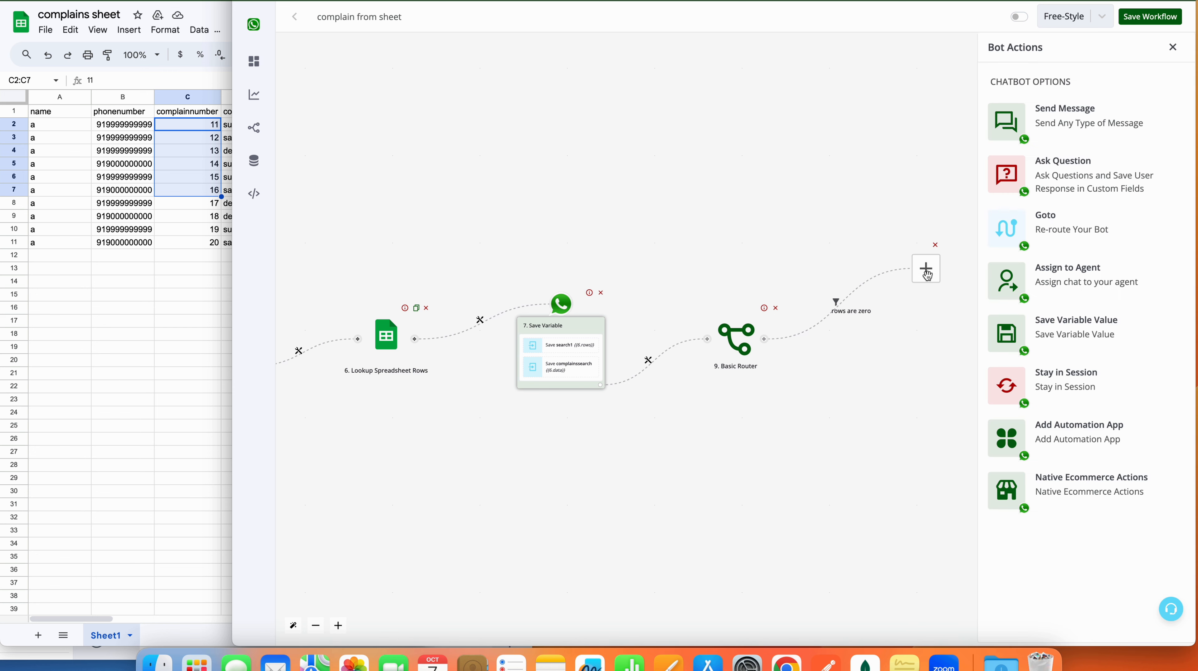
pyautogui.click(1053, 127)
pyautogui.click(1052, 89)
pyautogui.click(1047, 157)
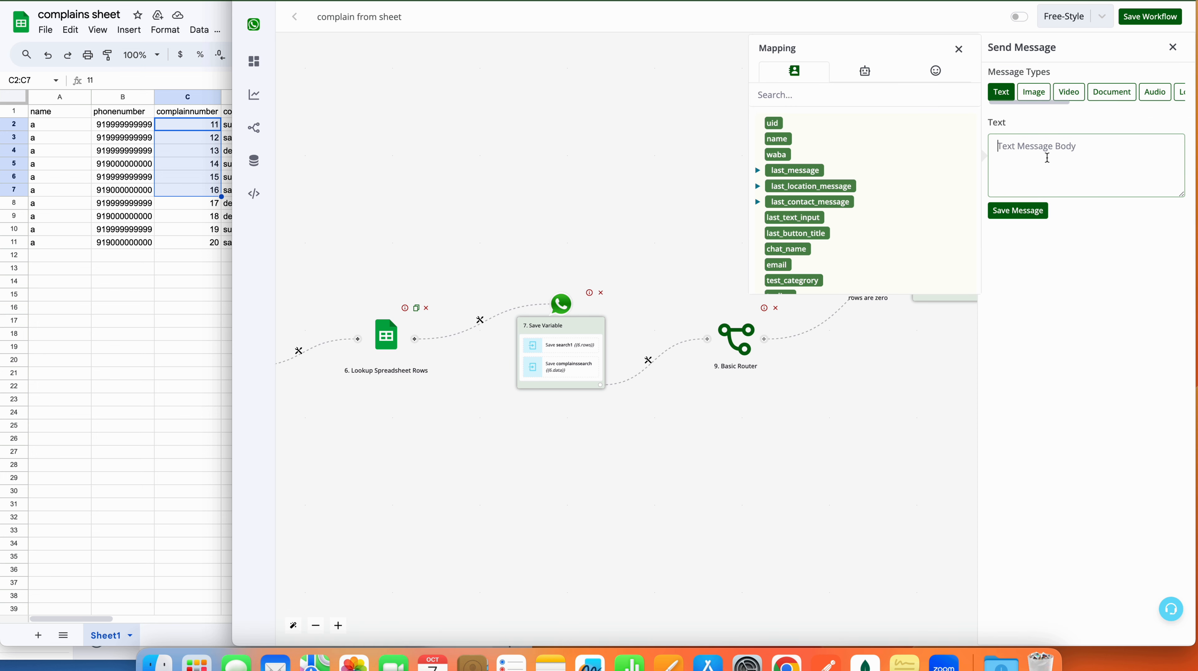
# Step: Enter 'We donot have any complains from your number.' and save the message
pyautogui.write('We donot have any complains from your')
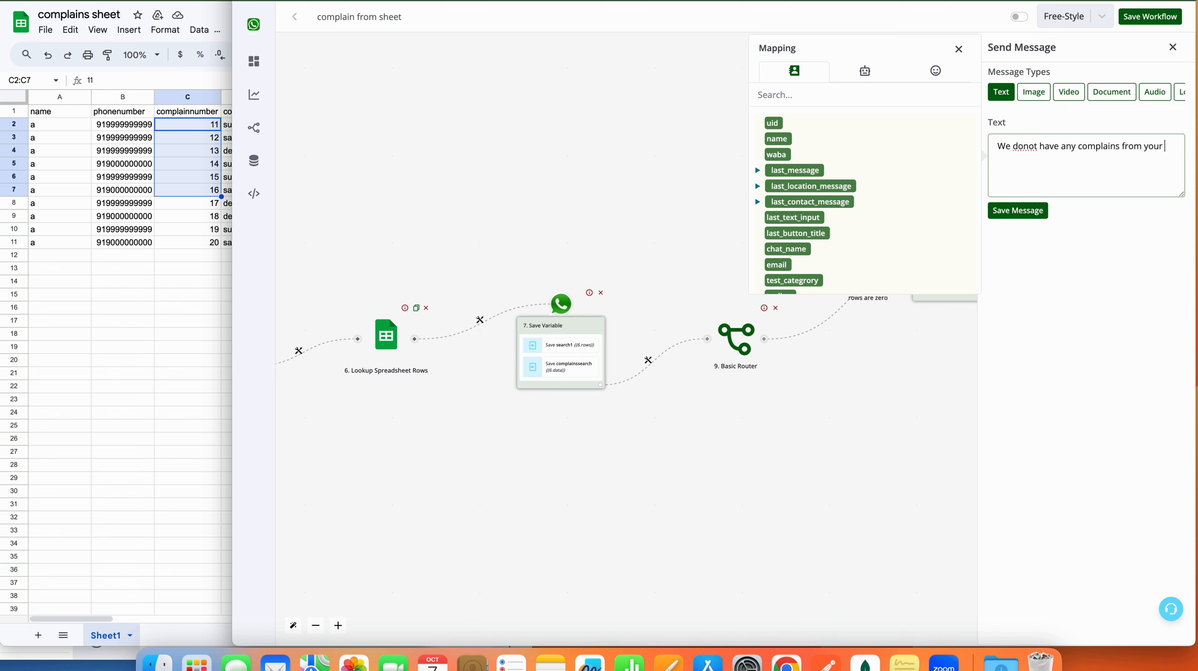
pyautogui.write('number')
pyautogui.click(959, 49)
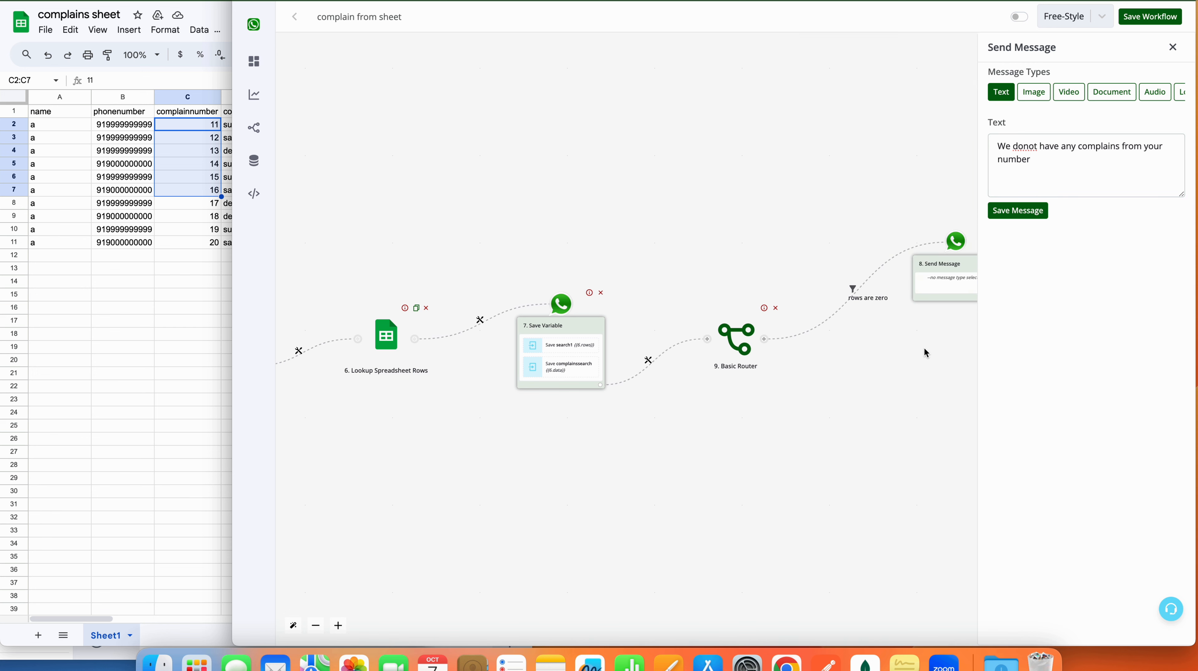
pyautogui.moveTo(924, 348); pyautogui.dragTo(821, 364)
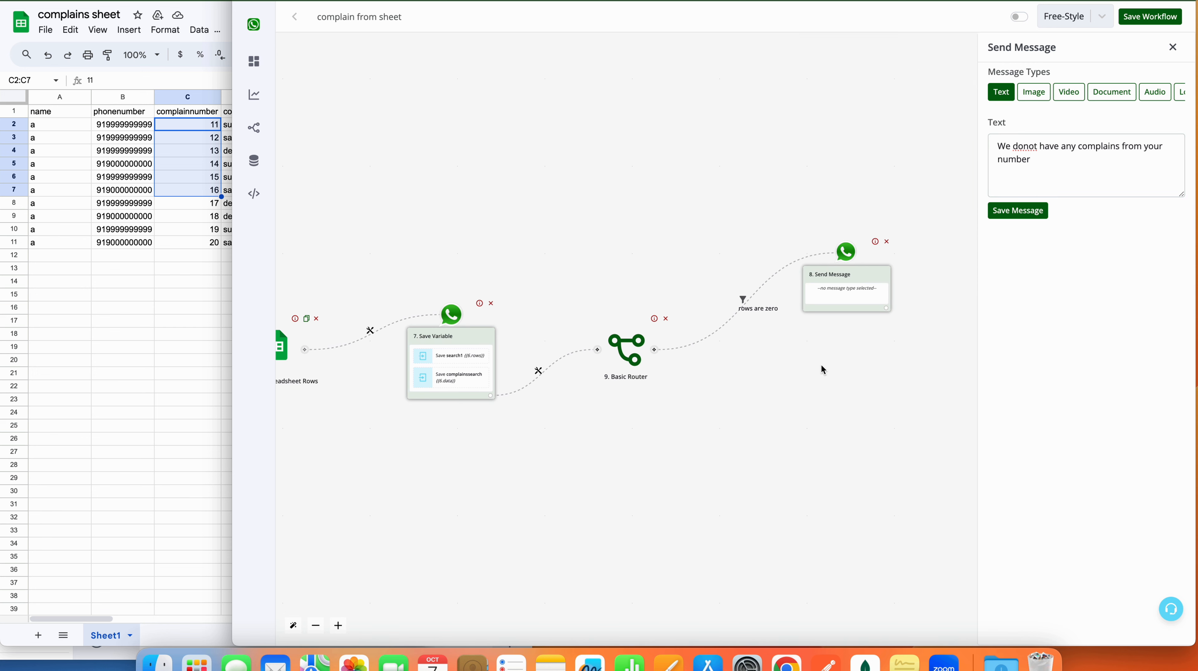
pyautogui.click(1047, 161)
pyautogui.write('.')
pyautogui.press('Return')
pyautogui.press('Return')
pyautogui.write('ki')
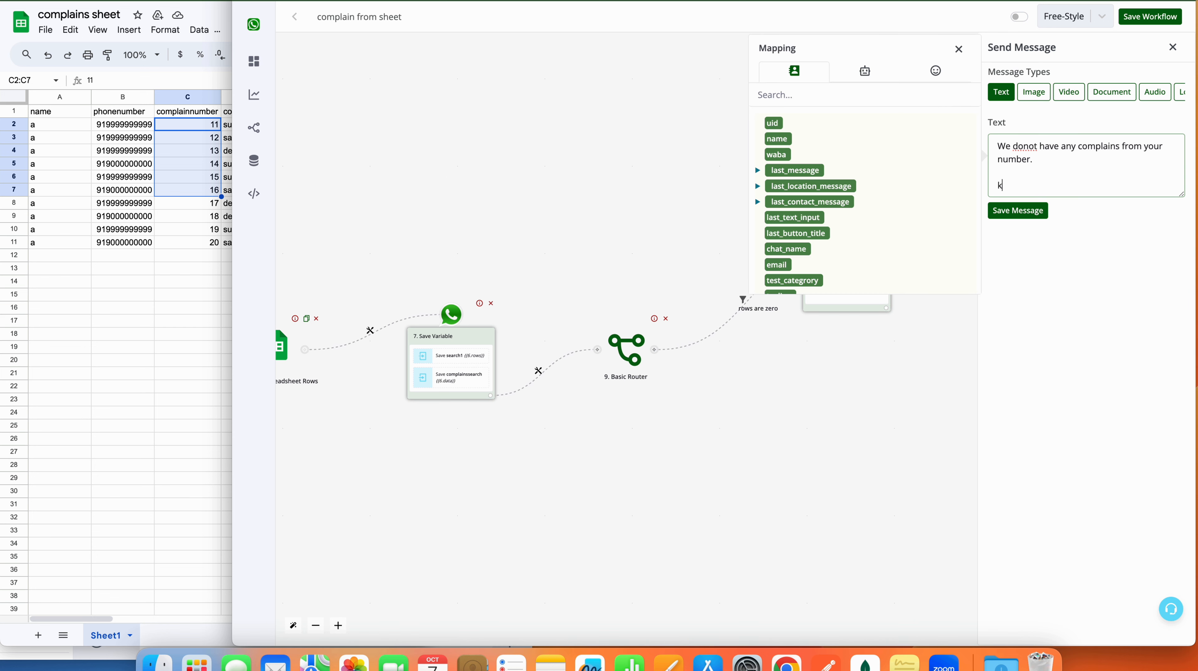
pyautogui.press('BackSpace')
pyautogui.press('BackSpace')
pyautogui.press('BackSpace')
pyautogui.press('BackSpace')
pyautogui.click(1018, 210)
pyautogui.click(887, 310)
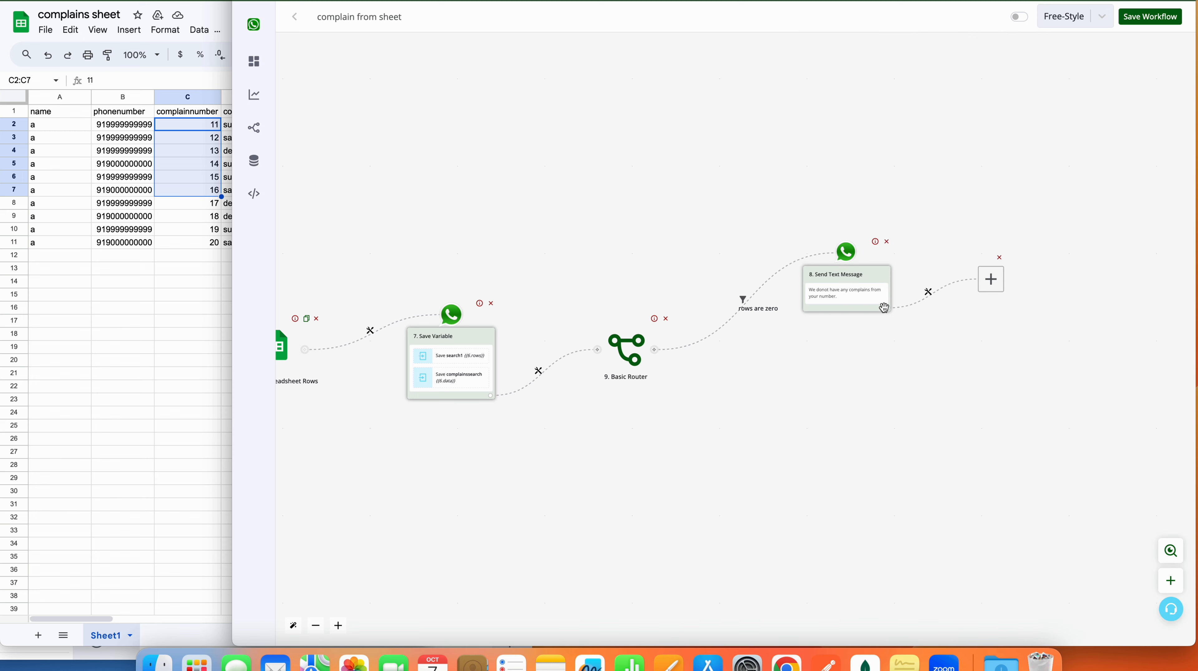
# Step: Add a Goto Step after the message targeting '4. Send Question' and save the route
pyautogui.click(704, 332)
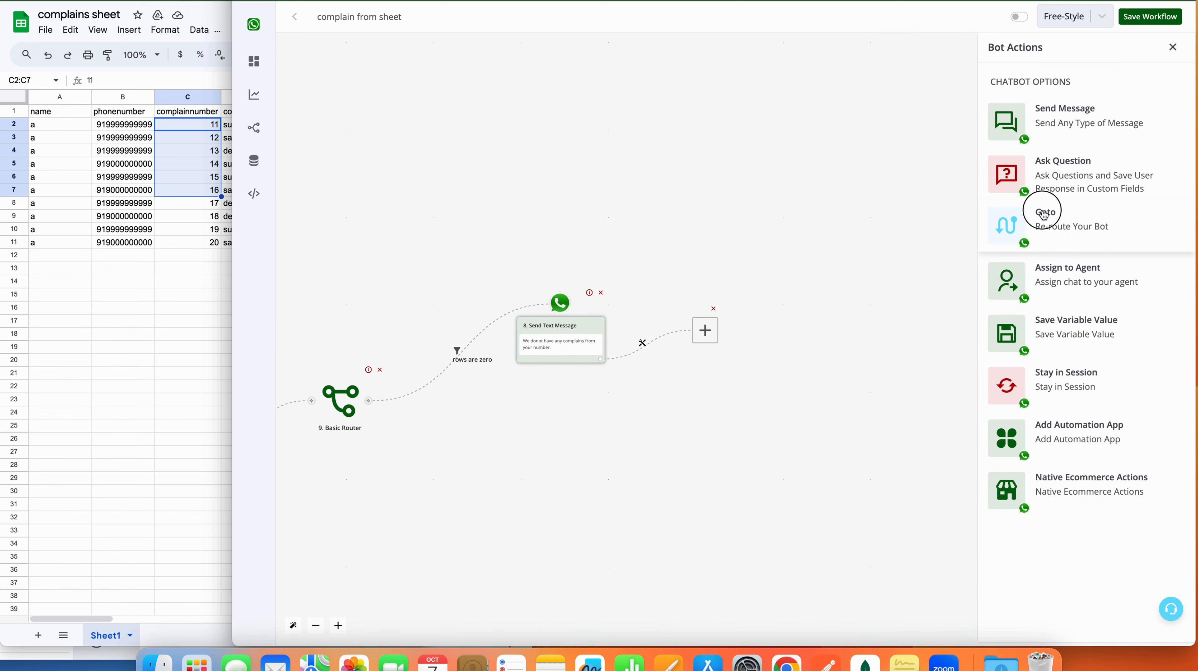
pyautogui.click(1008, 210)
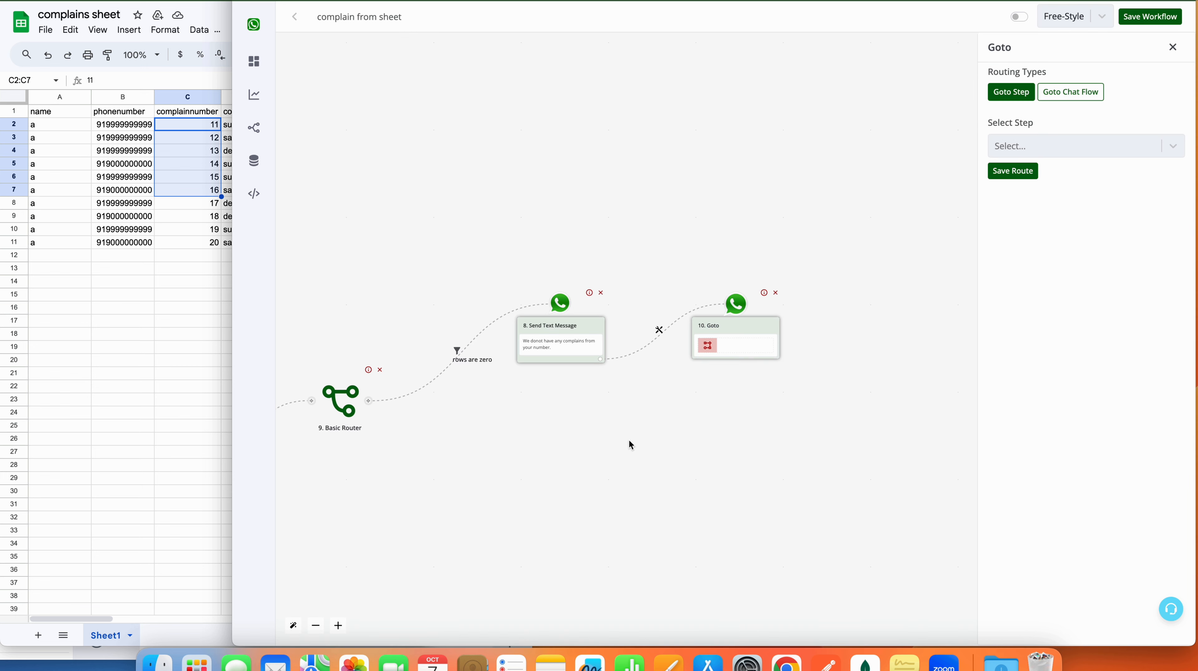
pyautogui.moveTo(629, 444); pyautogui.dragTo(904, 444)
pyautogui.moveTo(660, 505); pyautogui.dragTo(910, 508)
pyautogui.moveTo(535, 513); pyautogui.dragTo(792, 510)
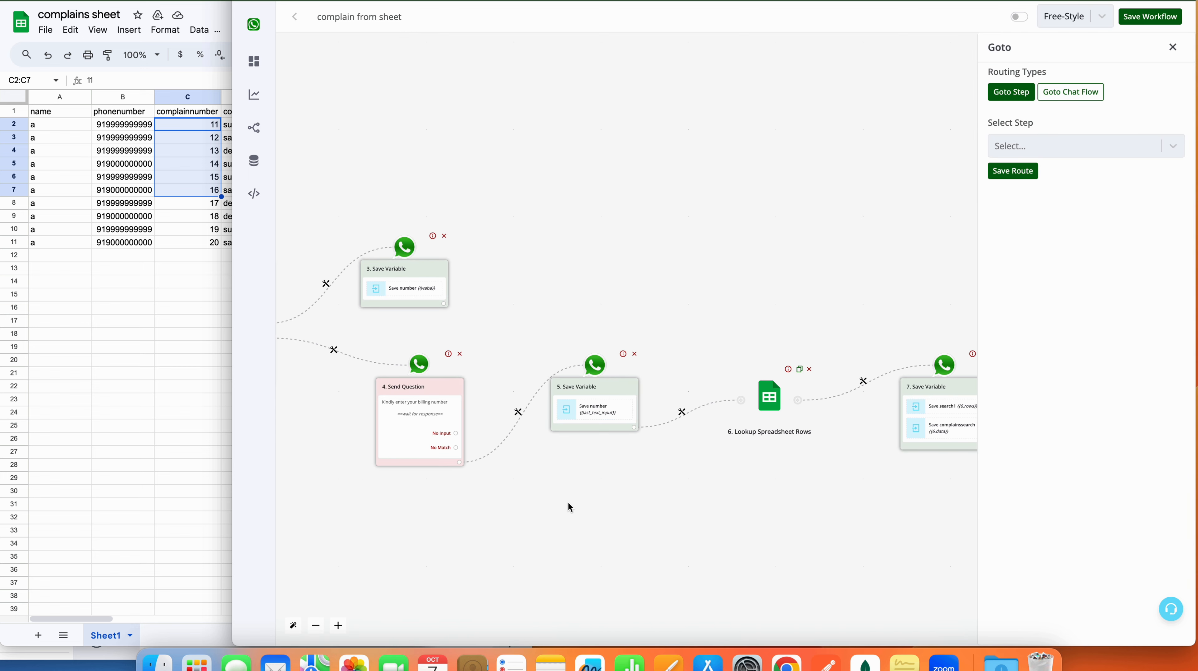
pyautogui.moveTo(465, 496); pyautogui.dragTo(550, 496)
pyautogui.moveTo(374, 509); pyautogui.dragTo(508, 508)
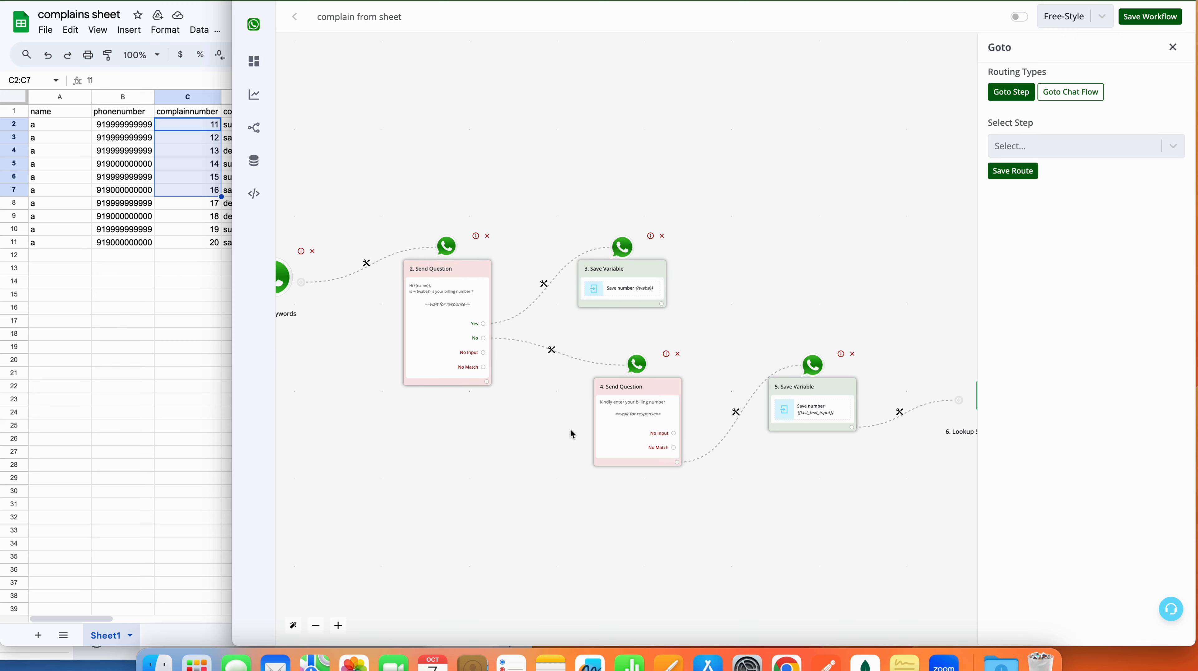
pyautogui.click(1029, 150)
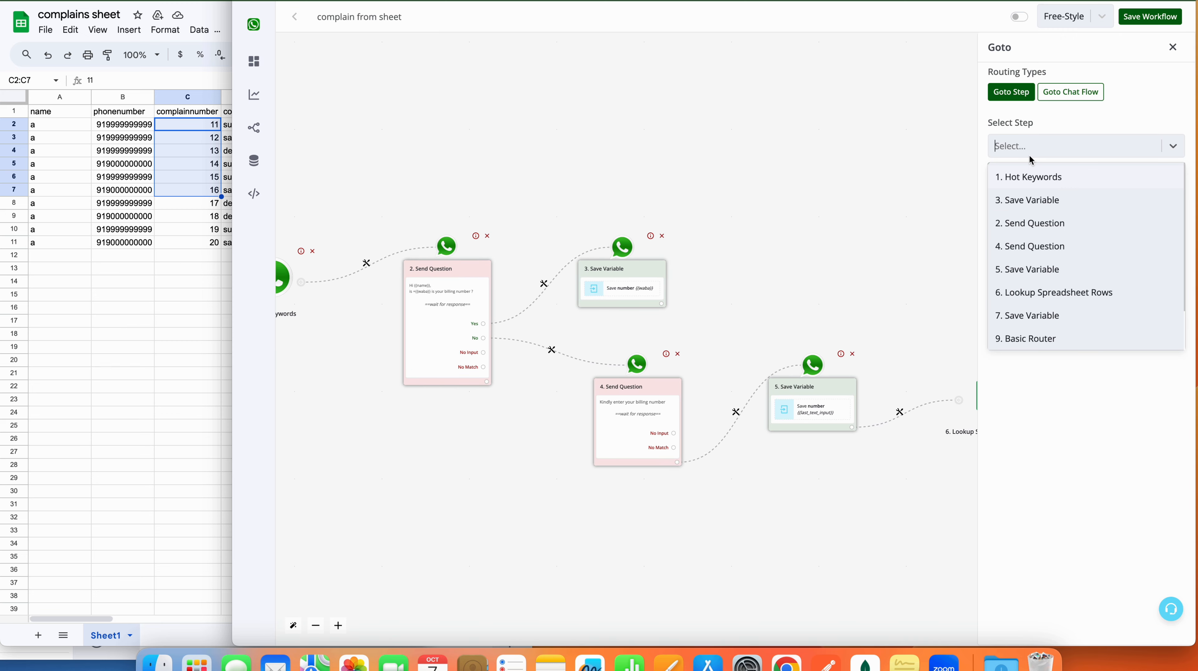
pyautogui.click(1021, 248)
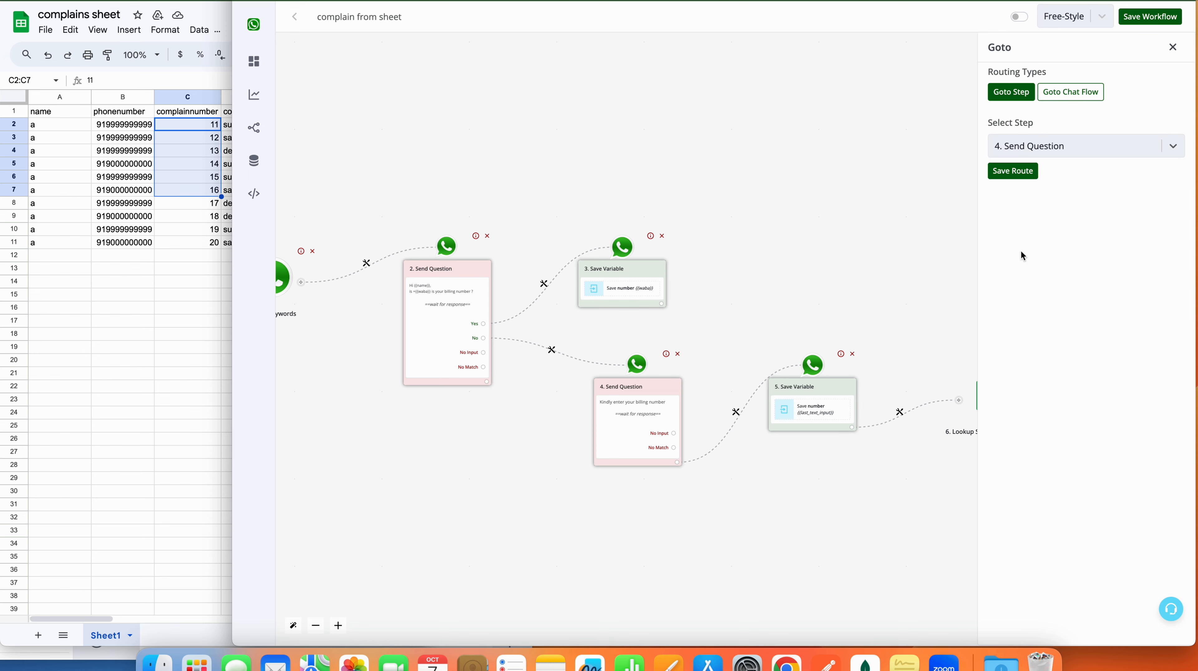
pyautogui.click(1012, 170)
pyautogui.moveTo(1010, 176); pyautogui.dragTo(673, 130)
pyautogui.moveTo(862, 200); pyautogui.dragTo(481, 199)
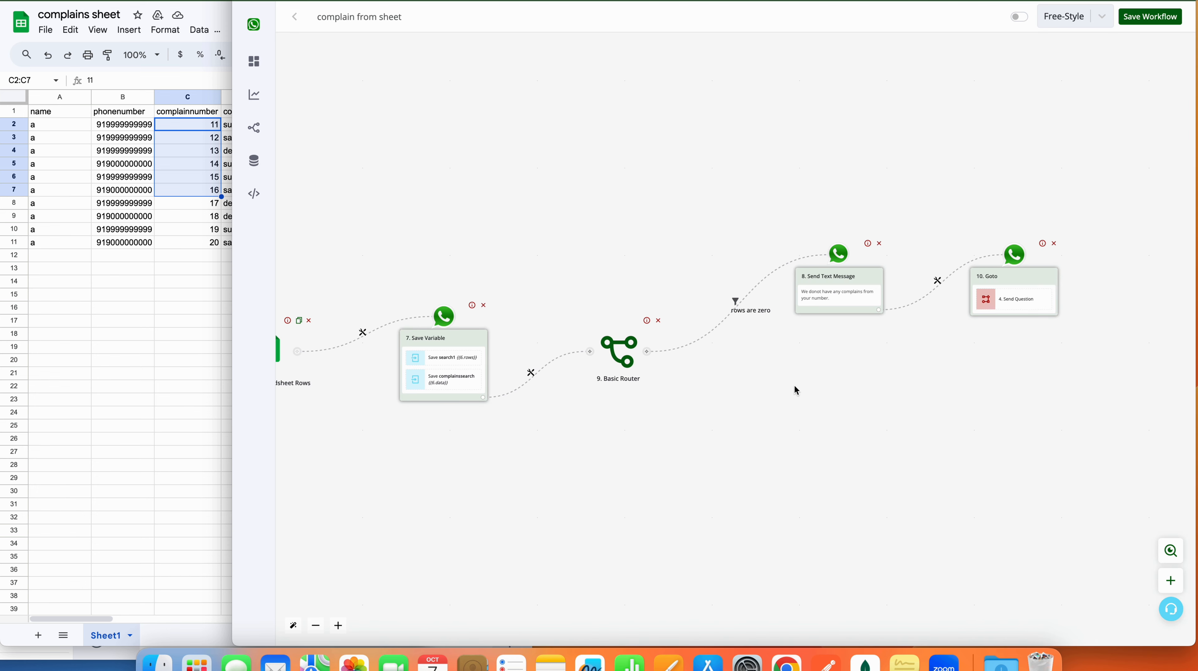
# Step: Add a second router branch and label its filter 'complains are found'
pyautogui.click(646, 351)
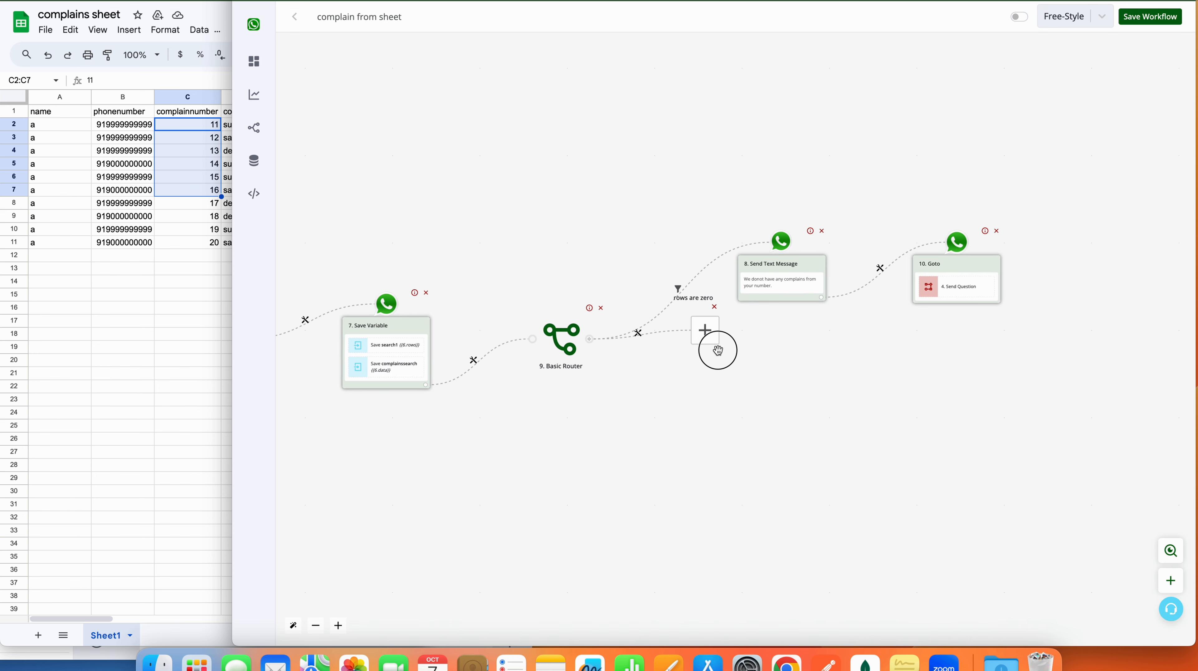
pyautogui.moveTo(717, 351); pyautogui.dragTo(804, 469)
pyautogui.click(681, 394)
pyautogui.click(713, 408)
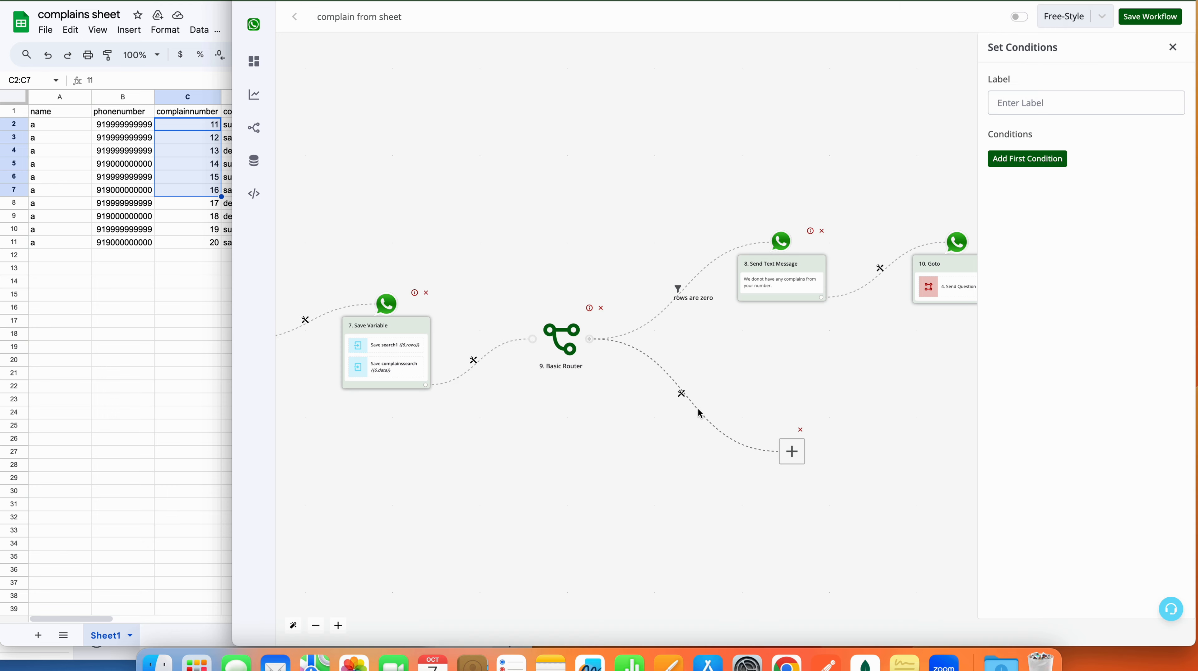
pyautogui.click(1050, 109)
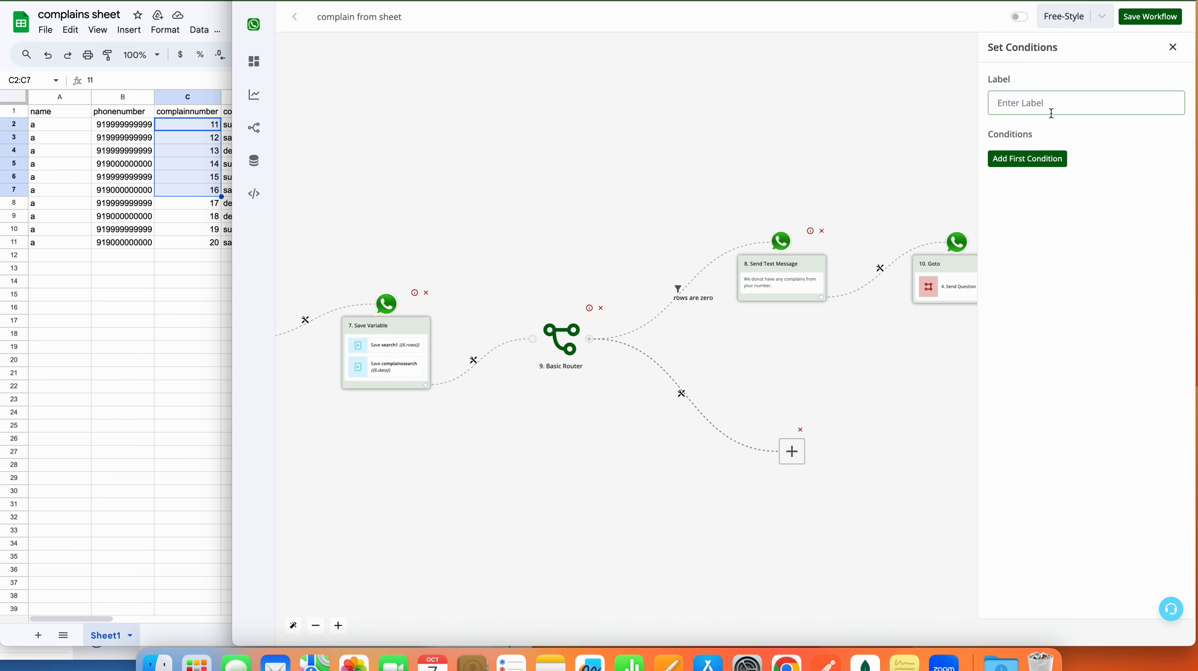
pyautogui.write('complains are found')
# Step: Set the condition {{BTF.search1}} Greater than 0 and save the branch filter
pyautogui.click(1047, 158)
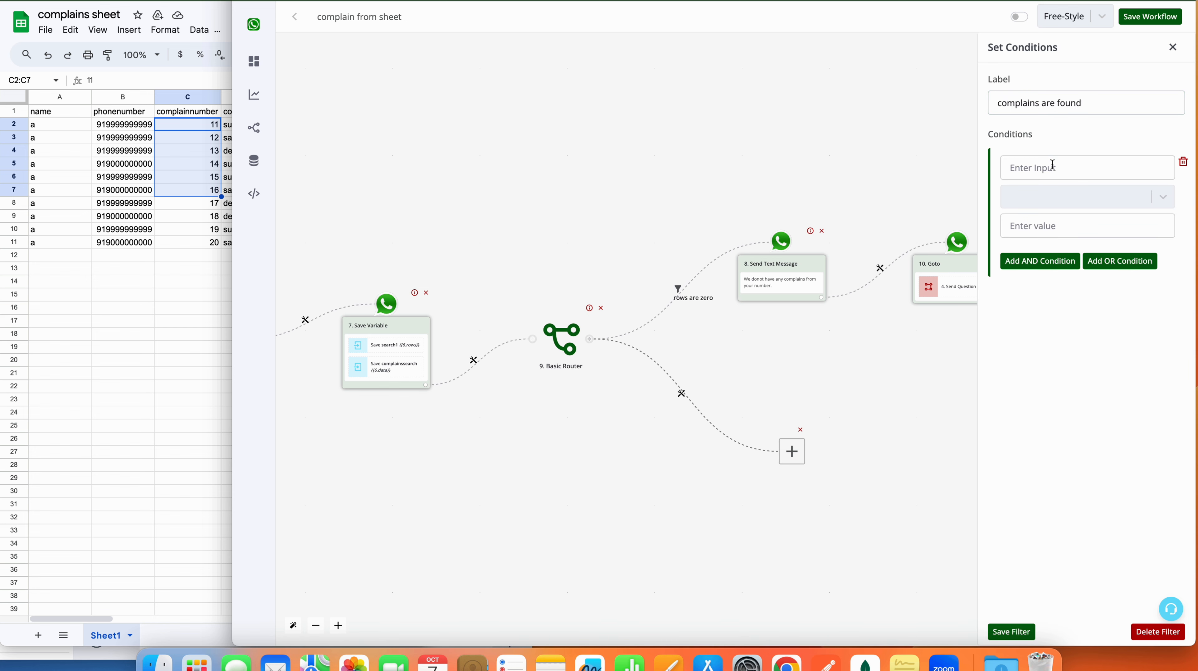
pyautogui.click(1033, 167)
pyautogui.click(878, 72)
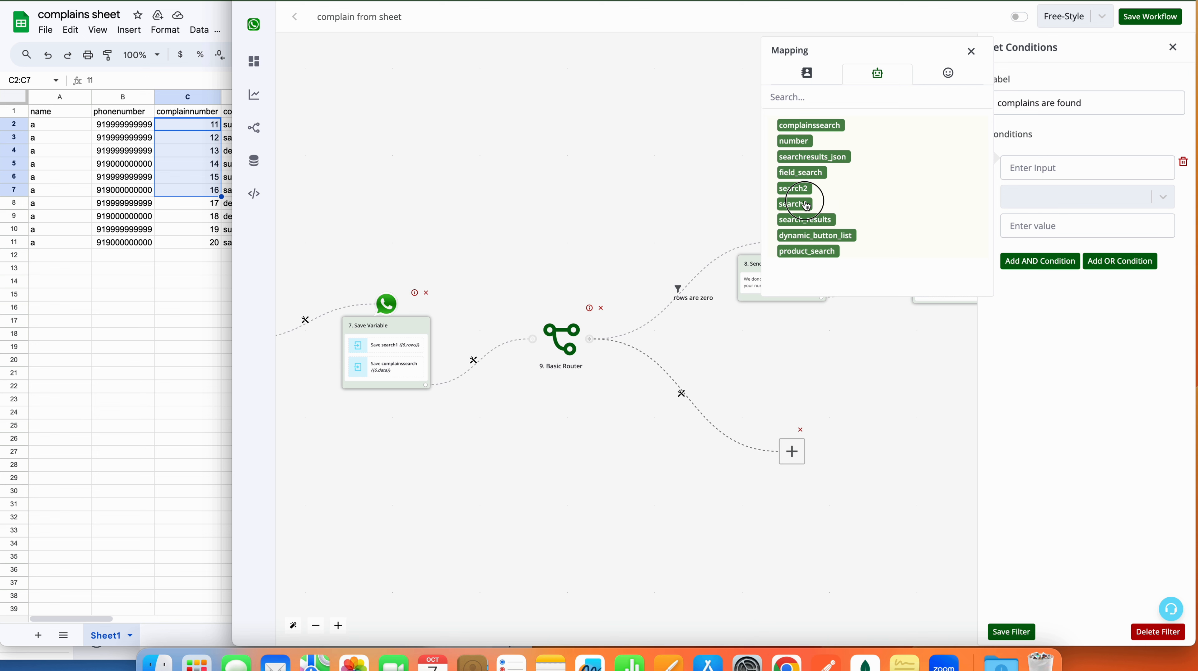
pyautogui.click(793, 204)
pyautogui.click(1050, 197)
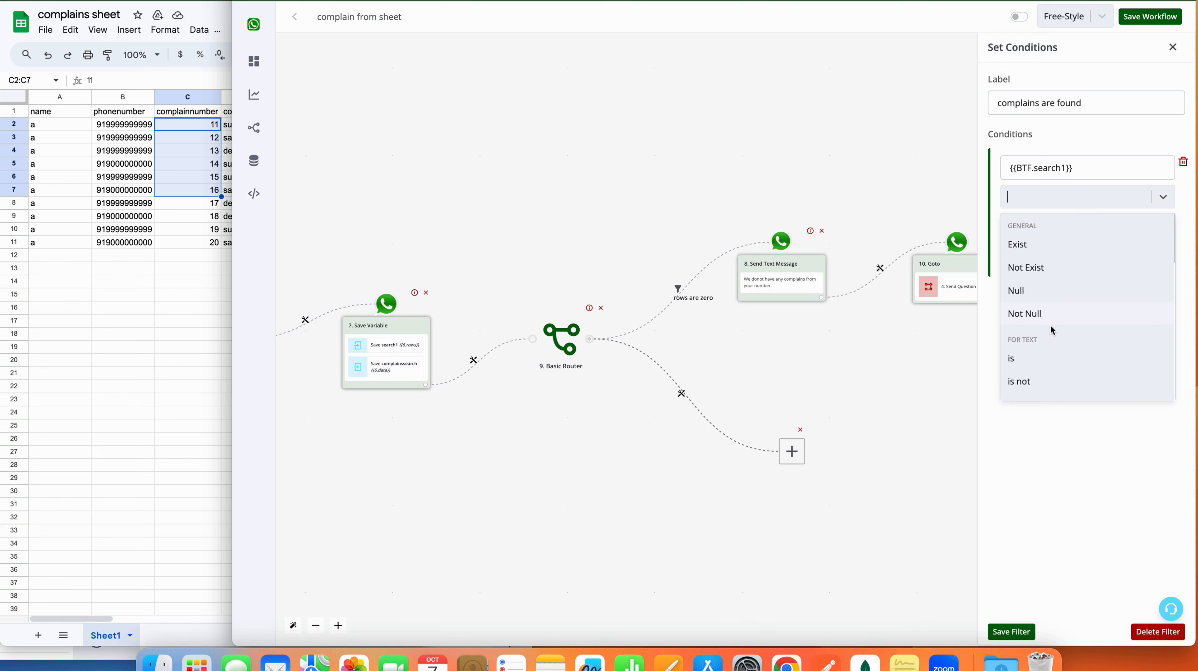
pyautogui.scroll(-4, 1051, 325)
pyautogui.scroll(-10, 1051, 326)
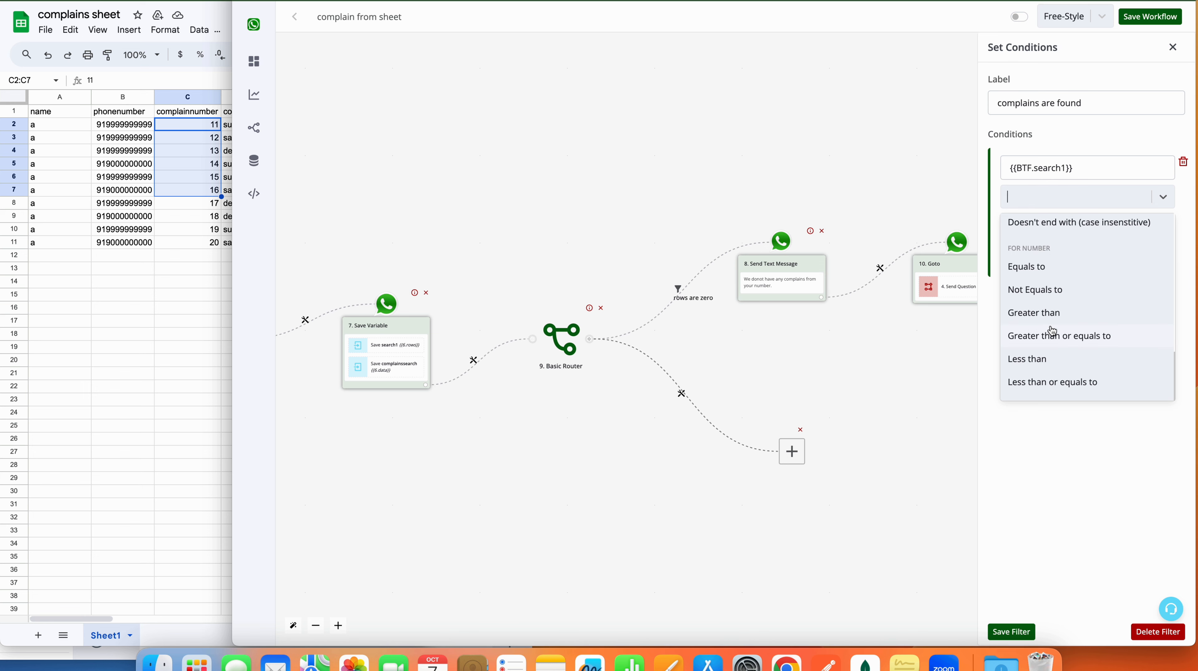
pyautogui.click(1053, 313)
pyautogui.click(1037, 227)
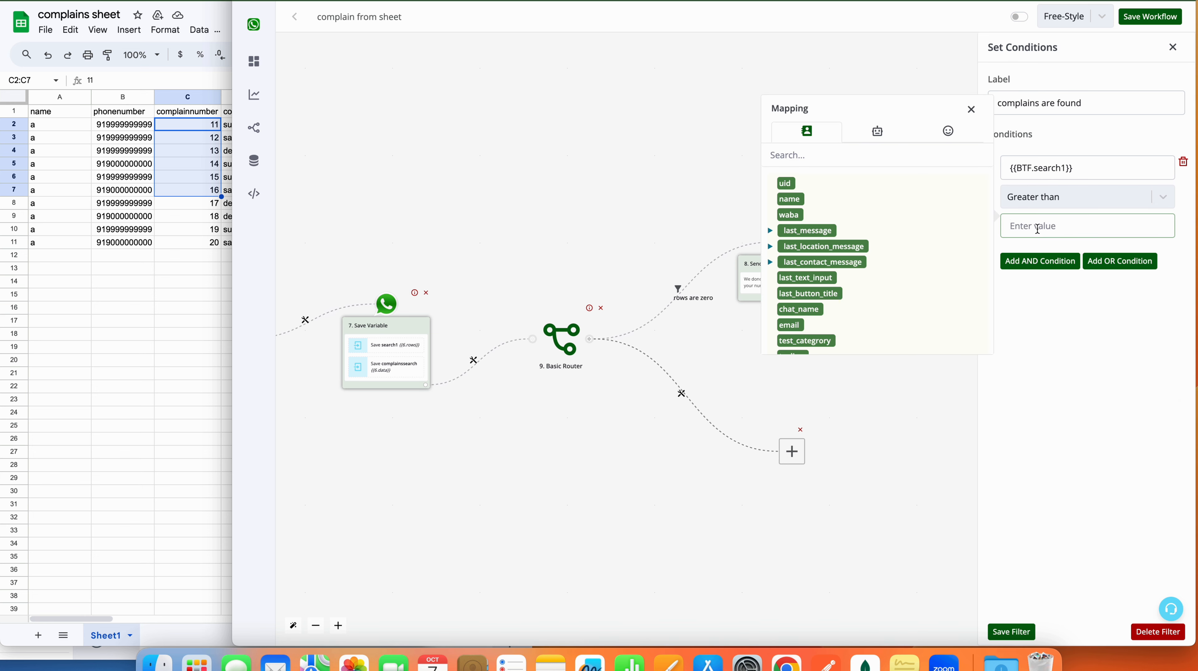
pyautogui.write('0')
pyautogui.click(1012, 631)
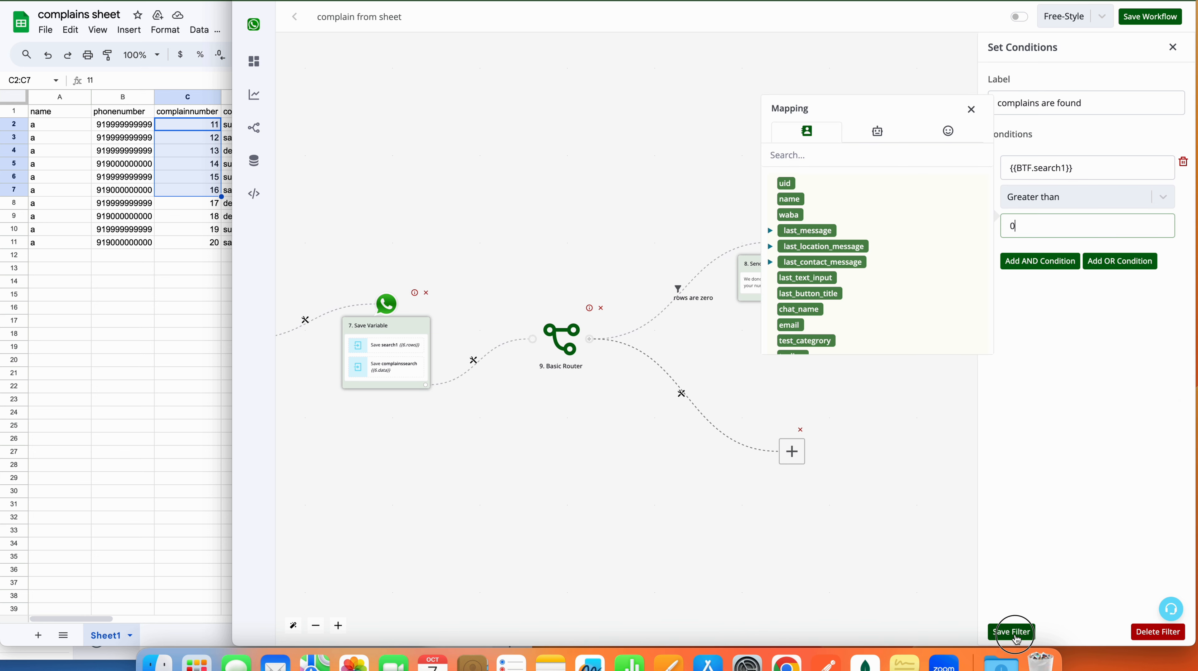
pyautogui.click(794, 452)
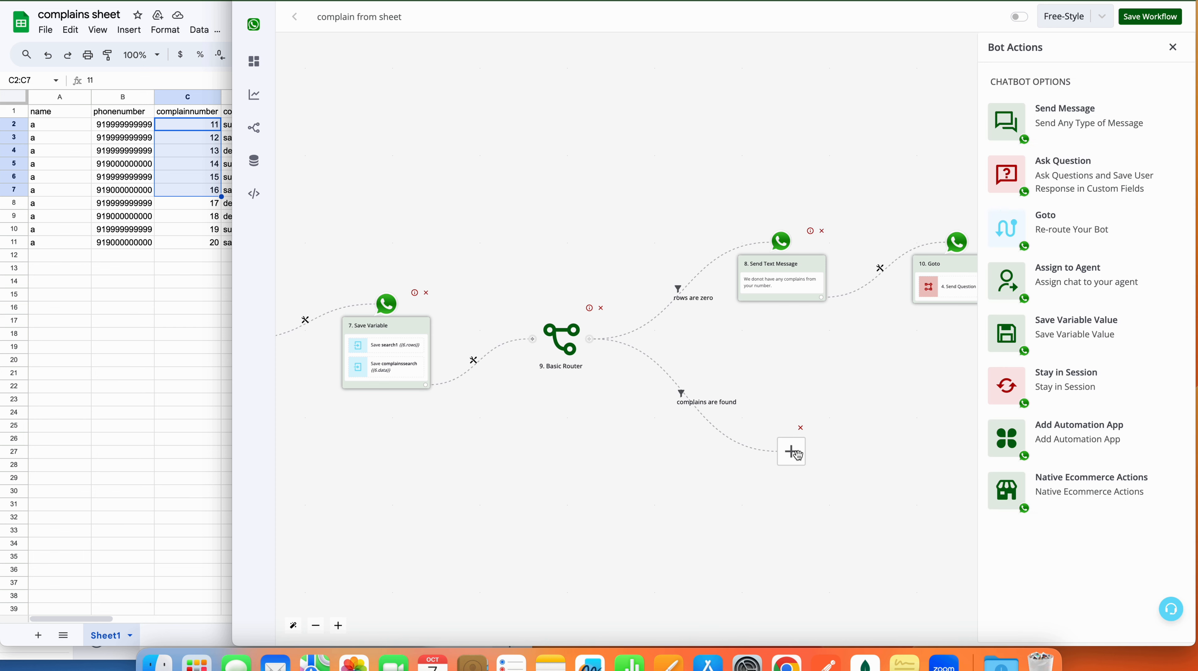
# Step: Add an Interactive Message question with body 'Kindly select a complain number to know it's status'
pyautogui.click(1073, 183)
pyautogui.scroll(-3, 1078, 423)
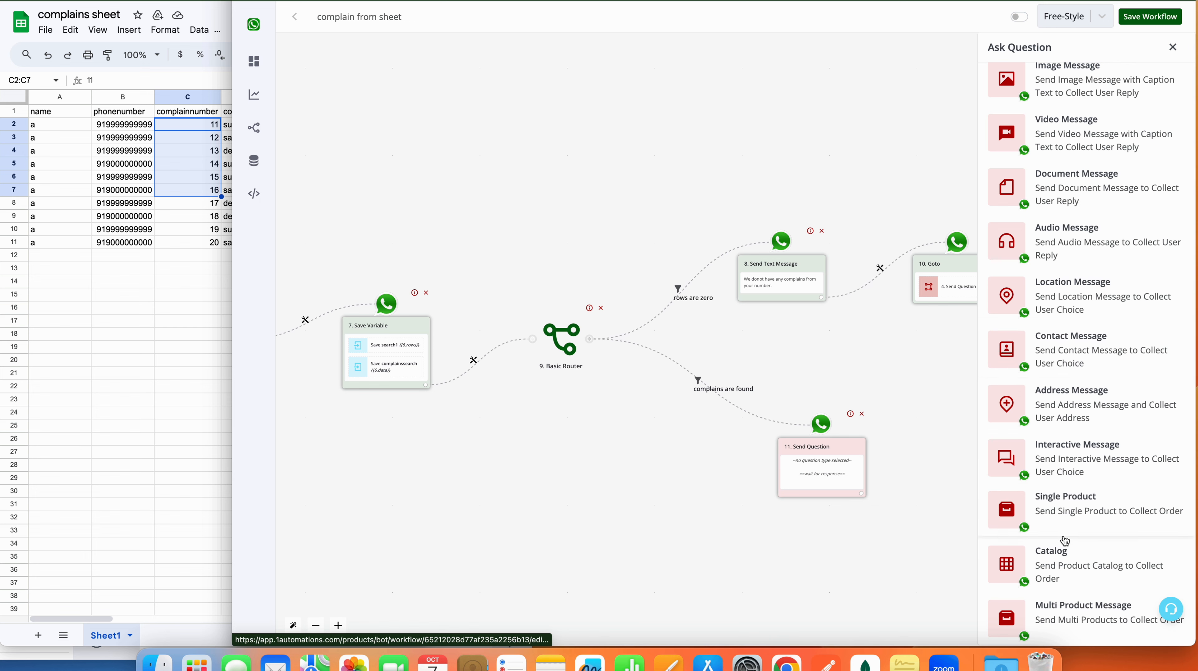
pyautogui.click(1039, 456)
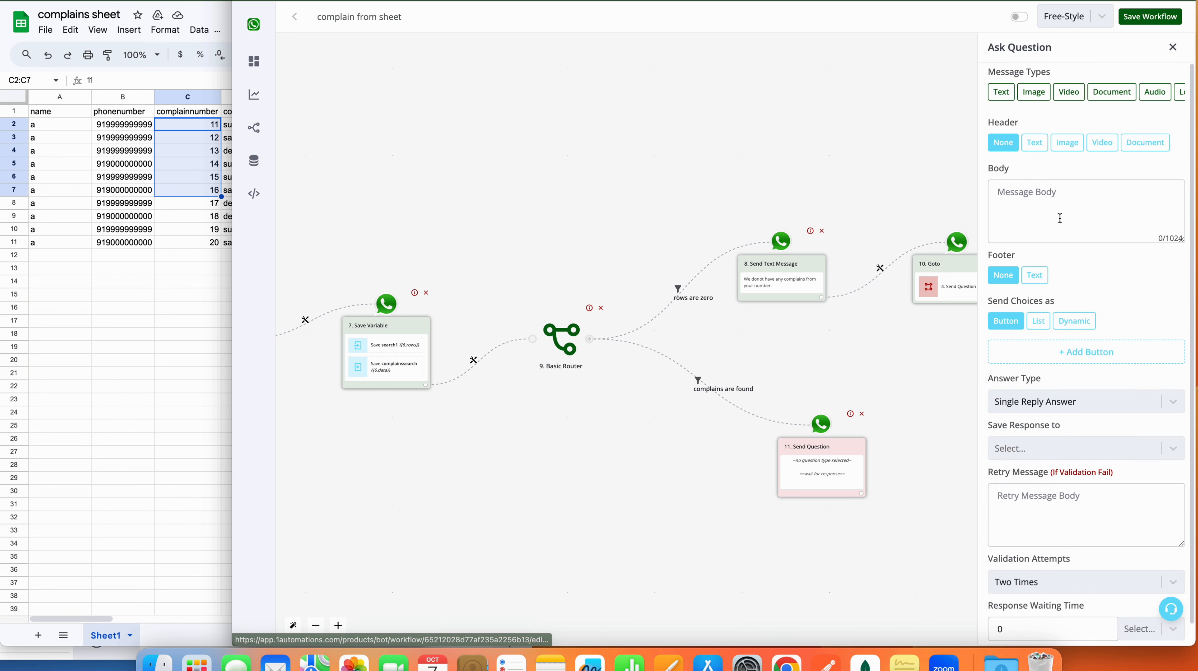
pyautogui.click(1060, 218)
pyautogui.write('Kindl')
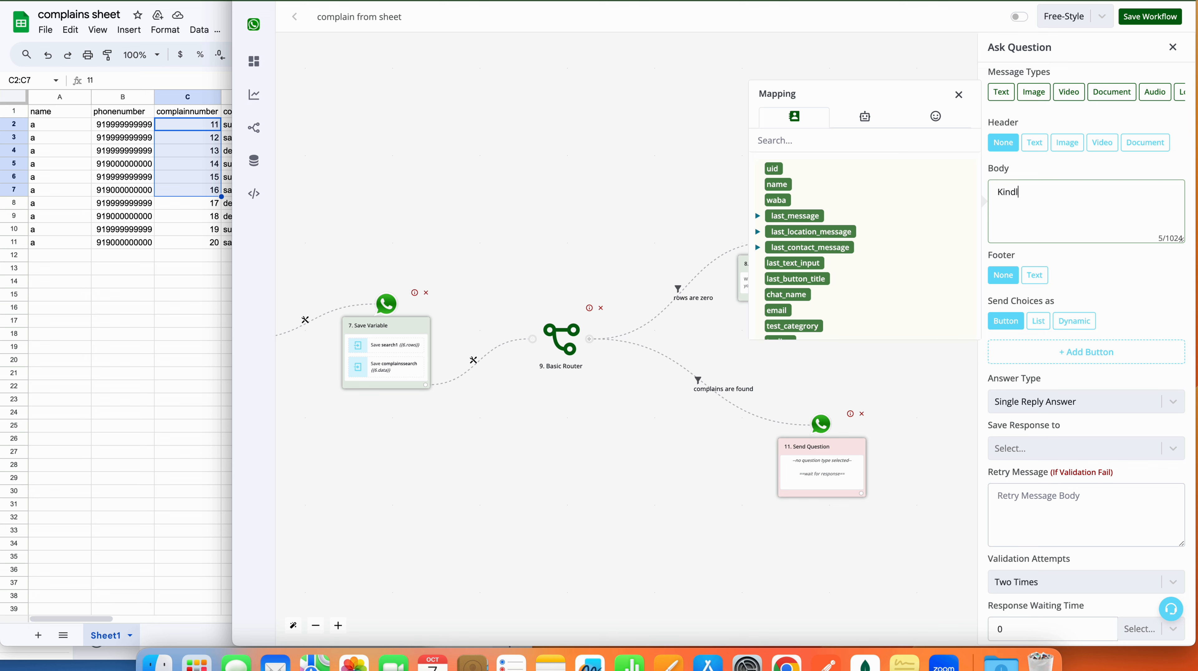
pyautogui.write('y seel')
pyautogui.write('ct a complain number to know it')
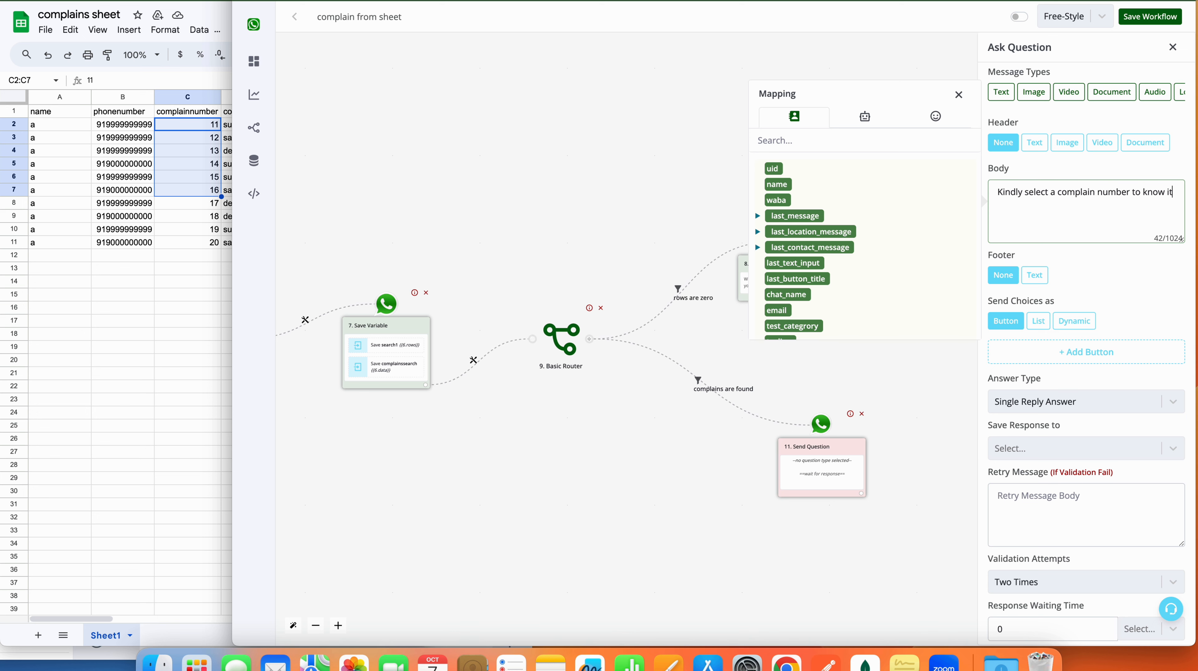
pyautogui.write("'s status")
pyautogui.scroll(-1, 1109, 380)
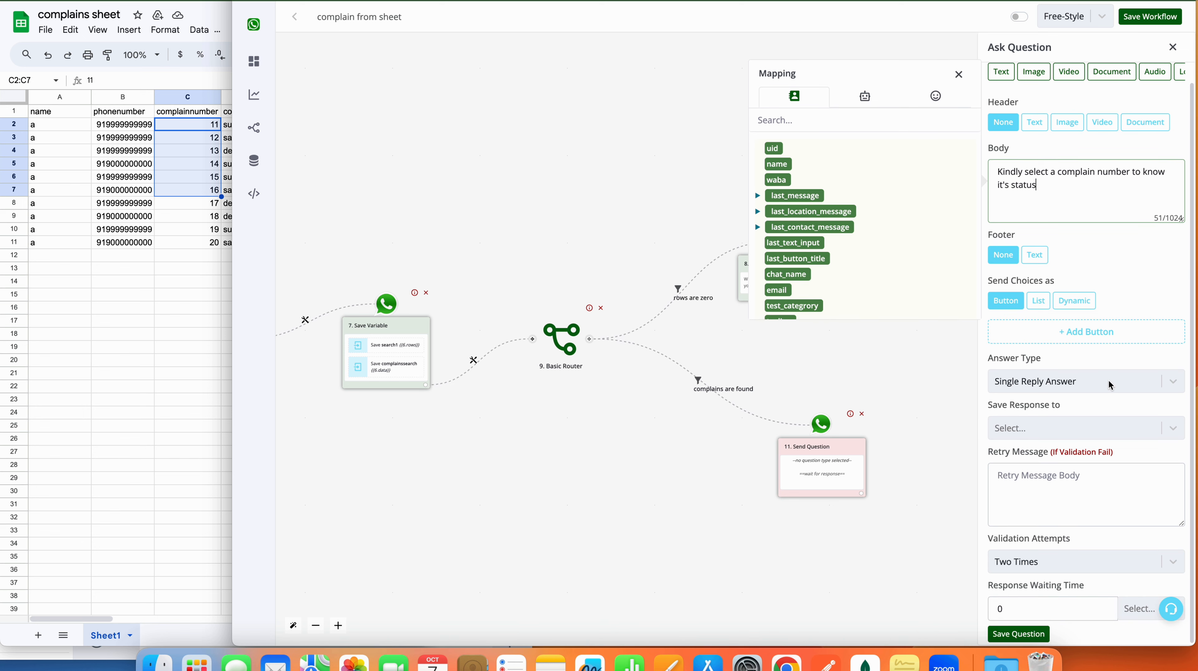
pyautogui.tripleClick(1026, 285)
# Step: Set Dynamic list choices from complainssearch, titled {{item.complainnumber}}, described {{item.complaincategory}}
pyautogui.click(1086, 304)
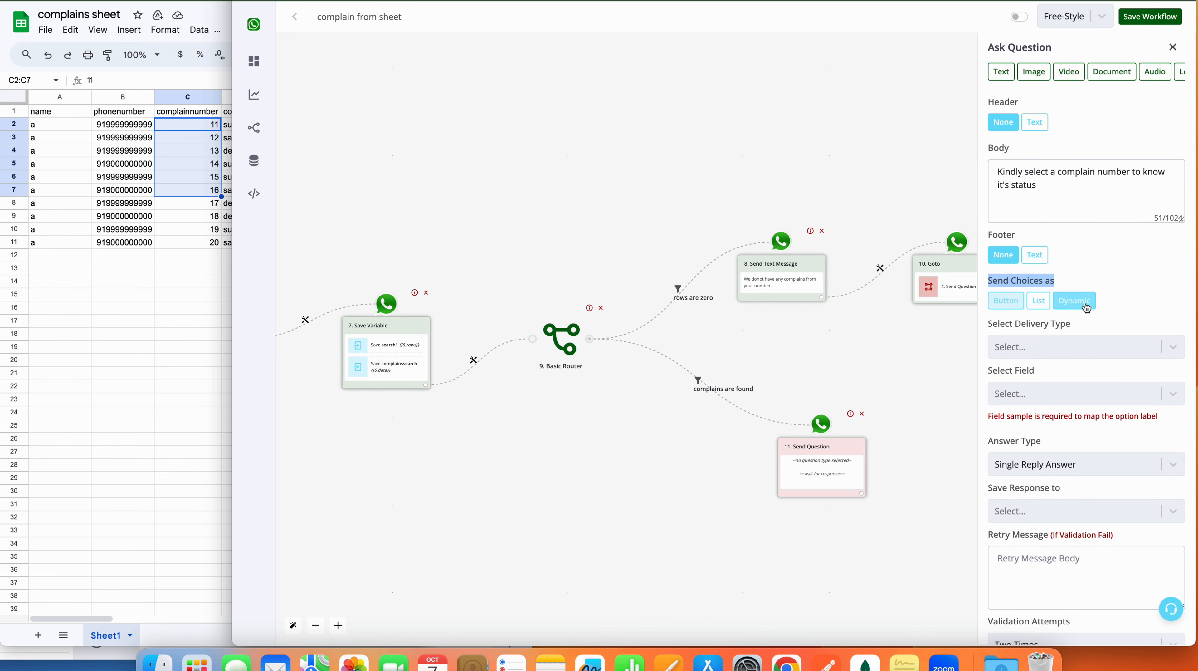
pyautogui.click(1082, 346)
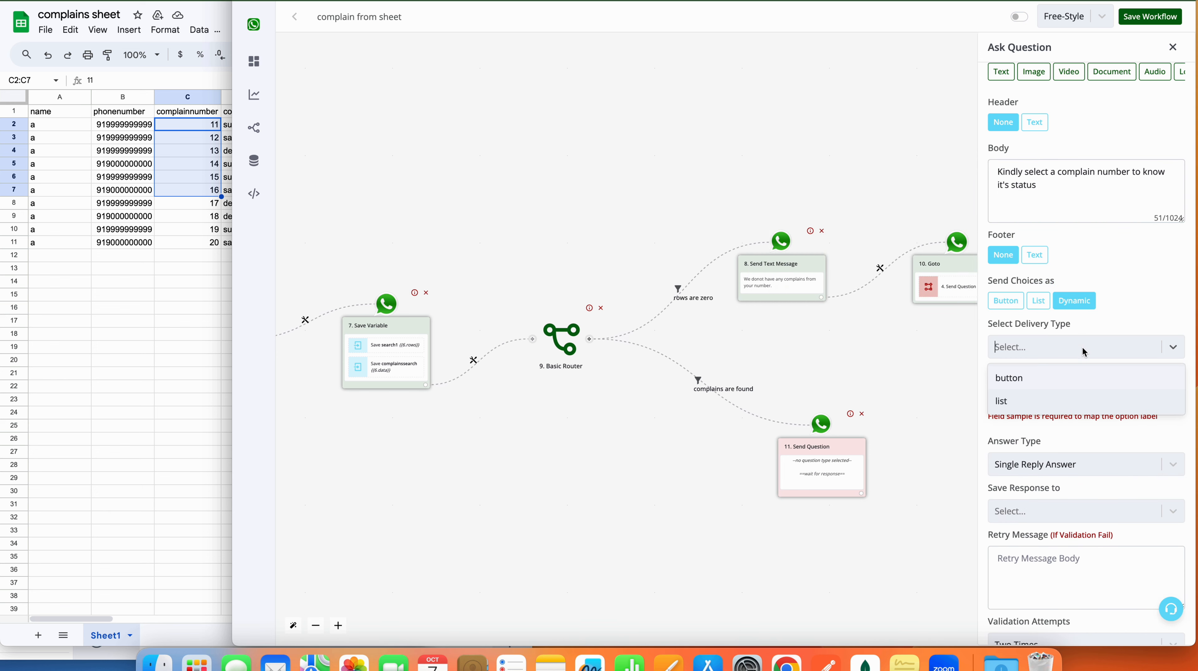
pyautogui.click(1029, 401)
pyautogui.click(1035, 392)
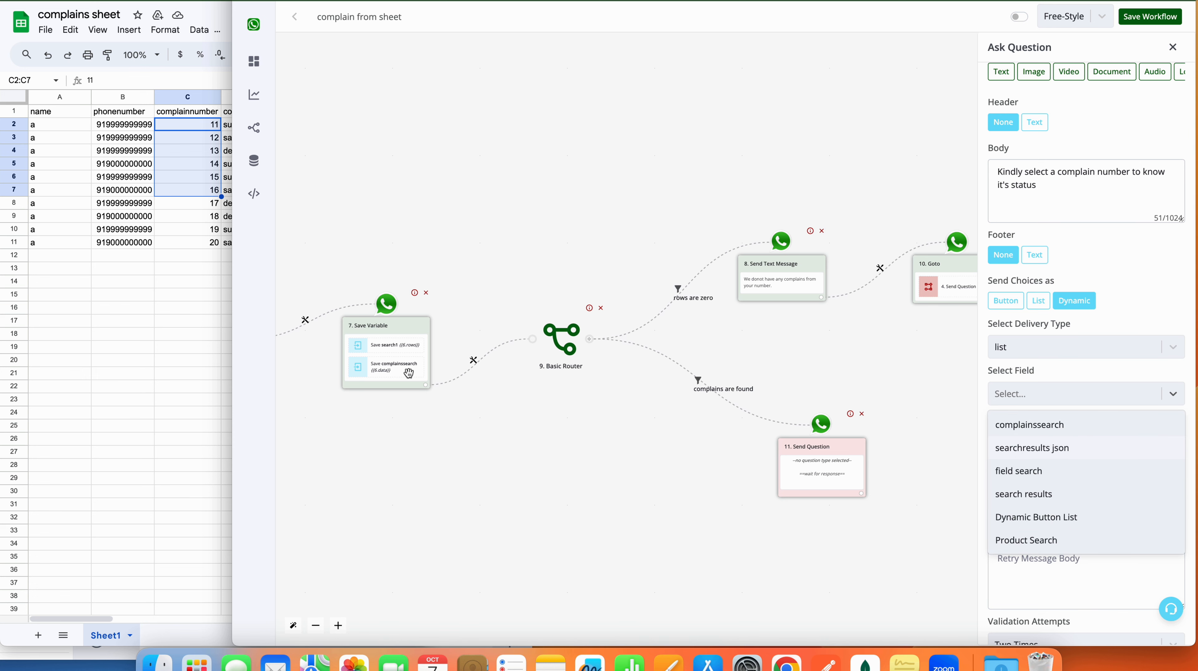
pyautogui.click(1020, 425)
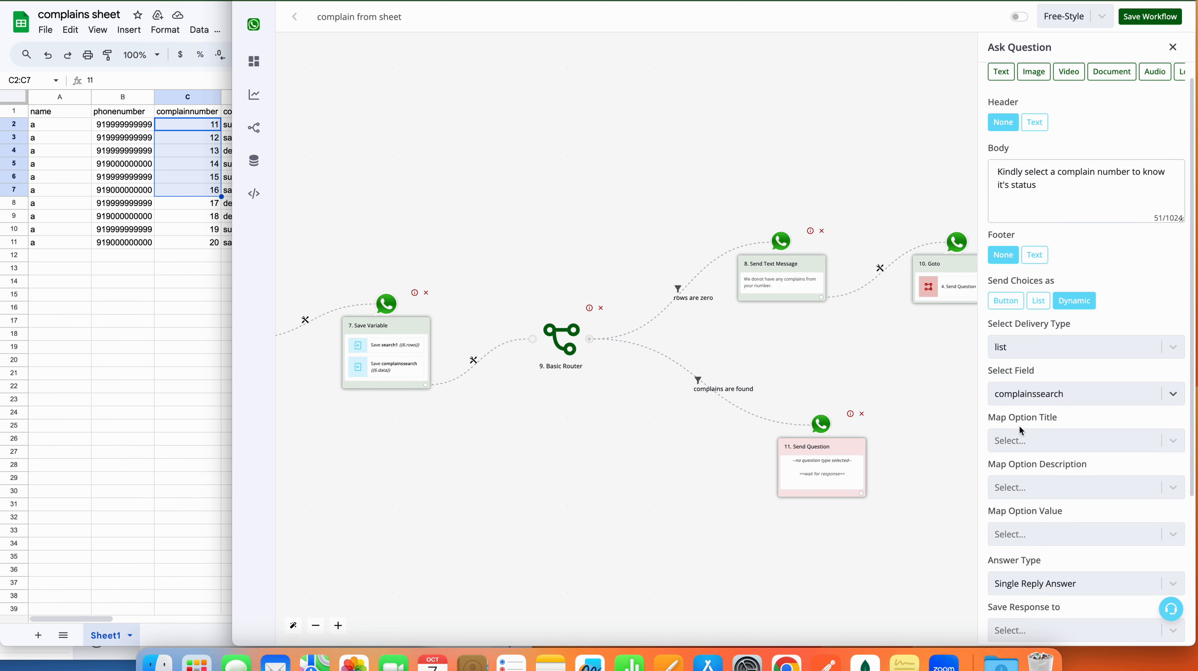
pyautogui.scroll(-2, 1019, 426)
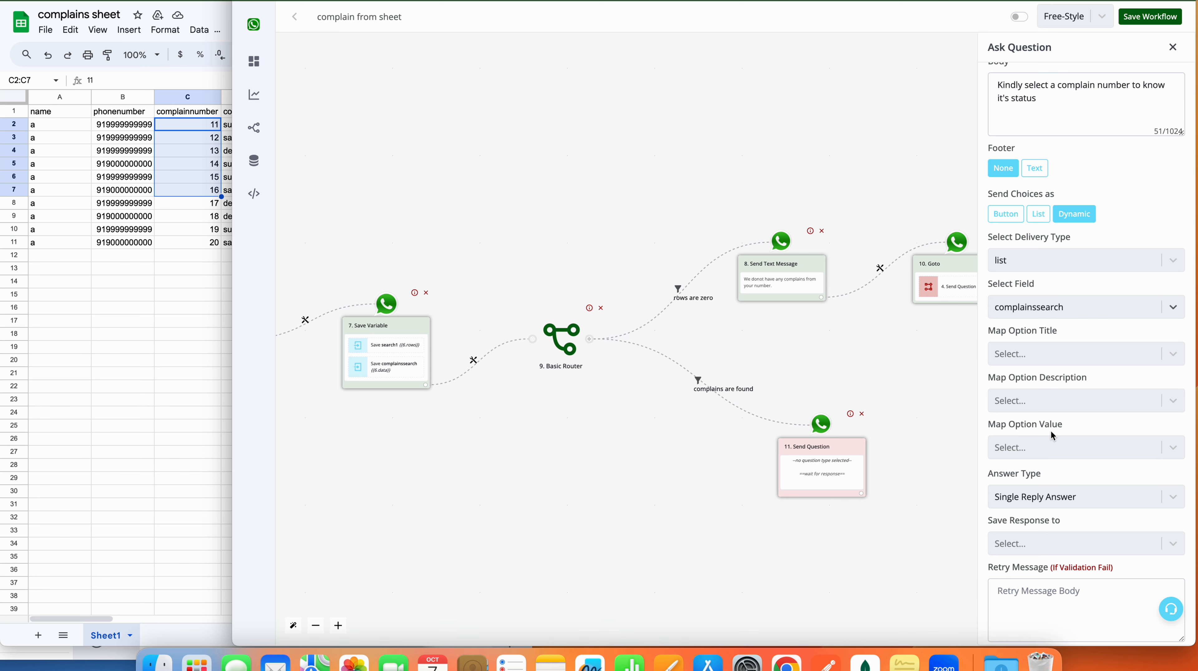
pyautogui.click(1050, 357)
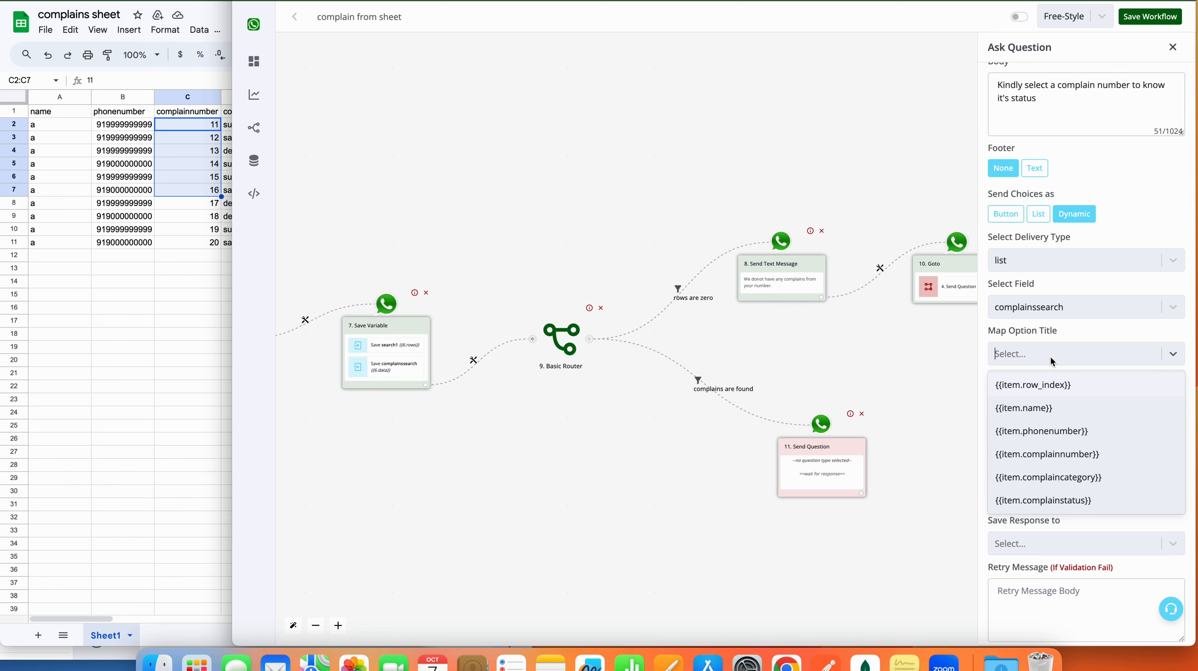
pyautogui.click(1064, 463)
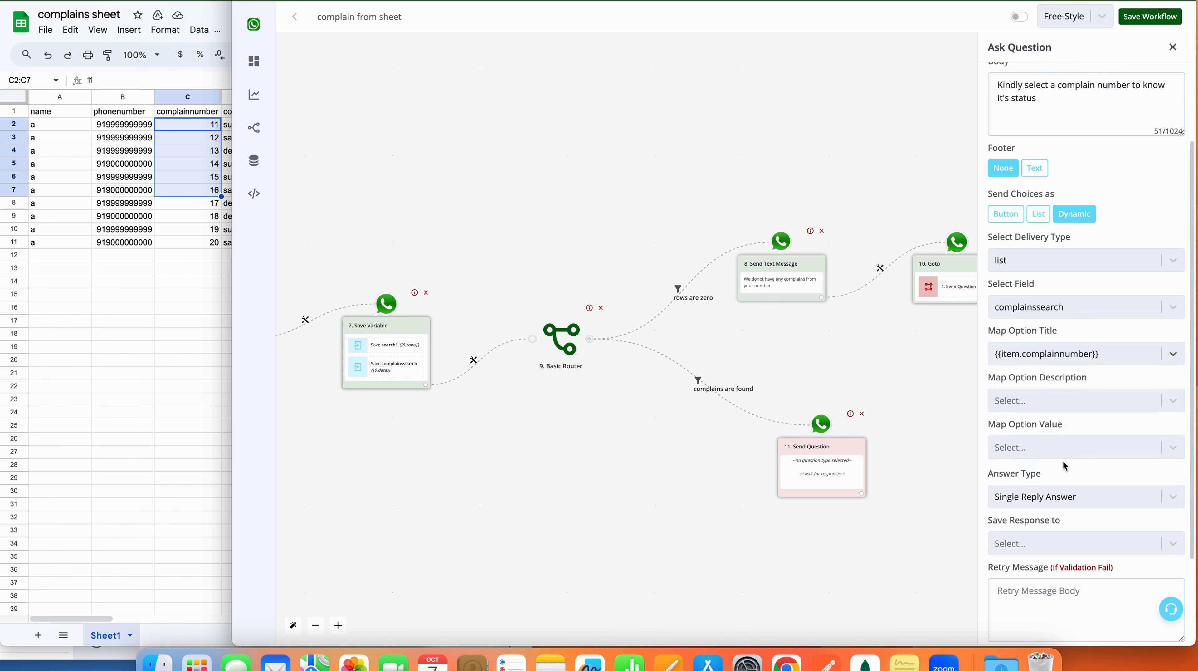
pyautogui.click(1087, 396)
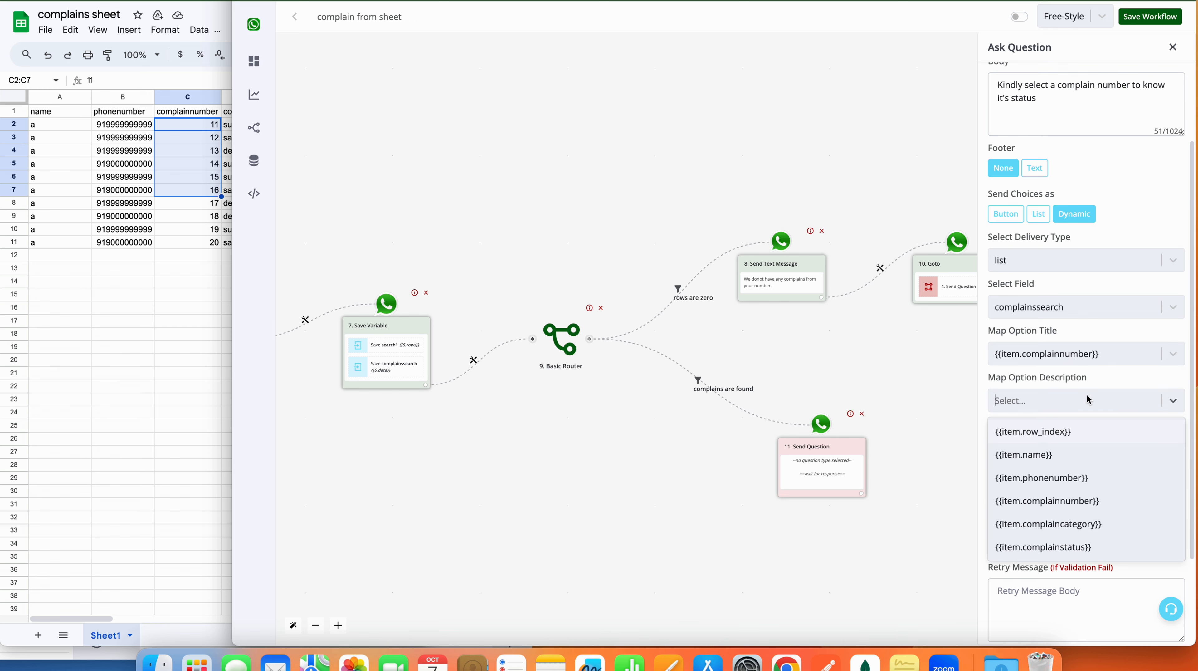
pyautogui.click(1081, 525)
pyautogui.click(1084, 455)
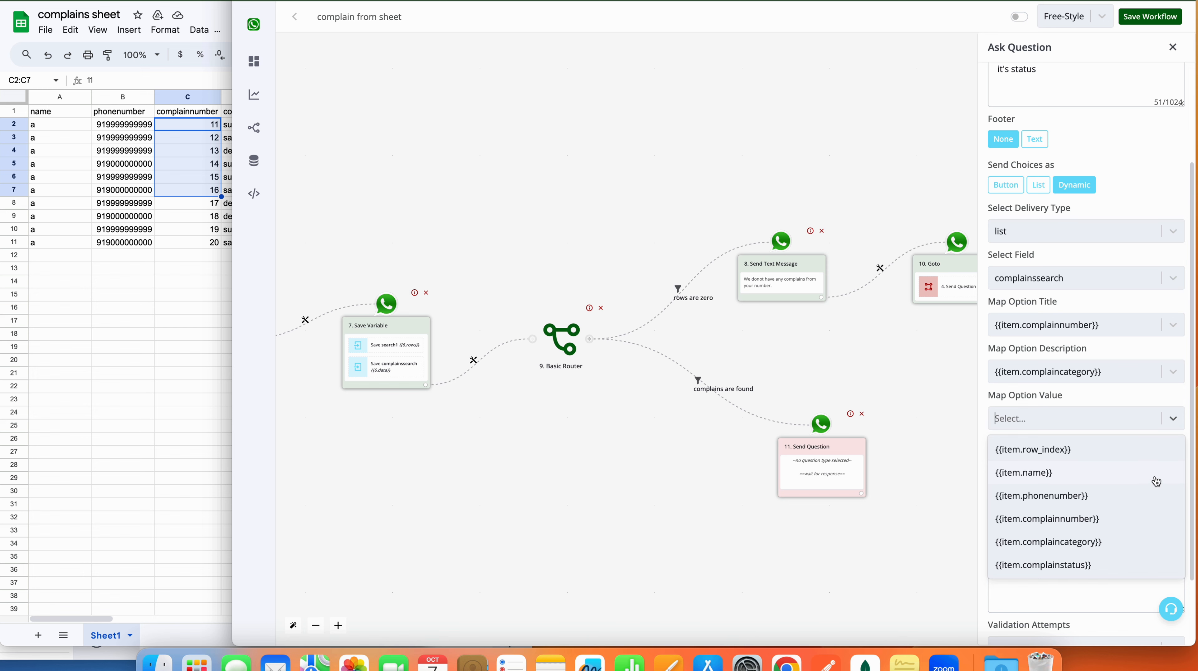
# Step: Map each option value to {{item.complainnumber}}, save the question, and add a node after it
pyautogui.click(1101, 524)
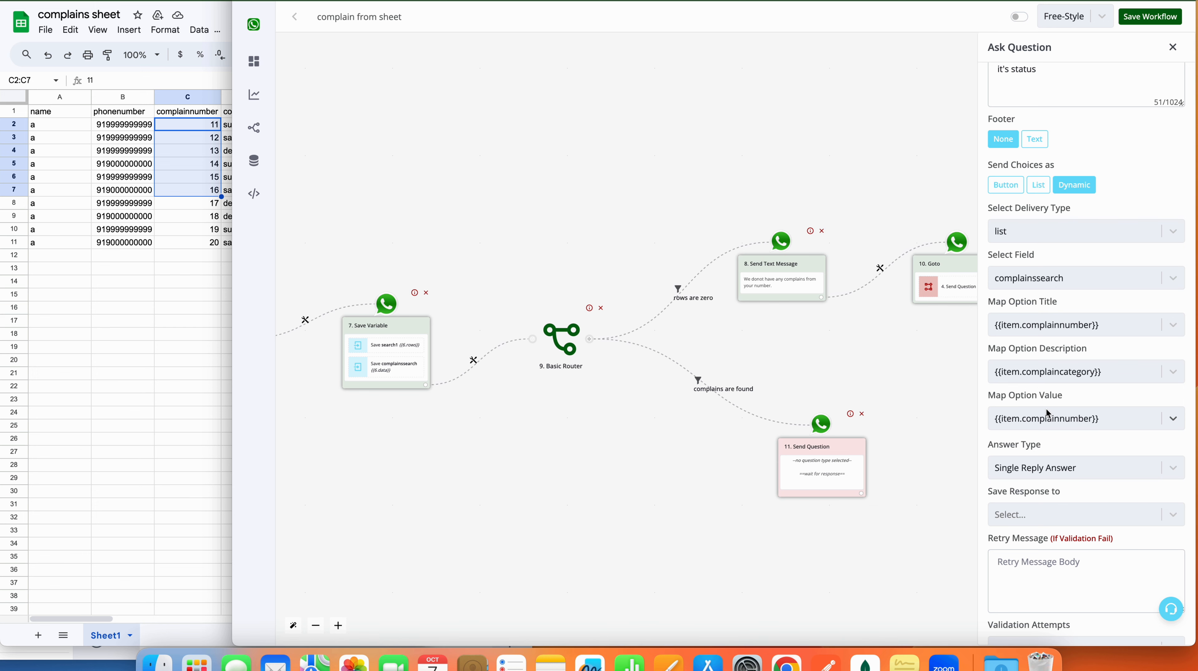
pyautogui.scroll(-3, 1045, 409)
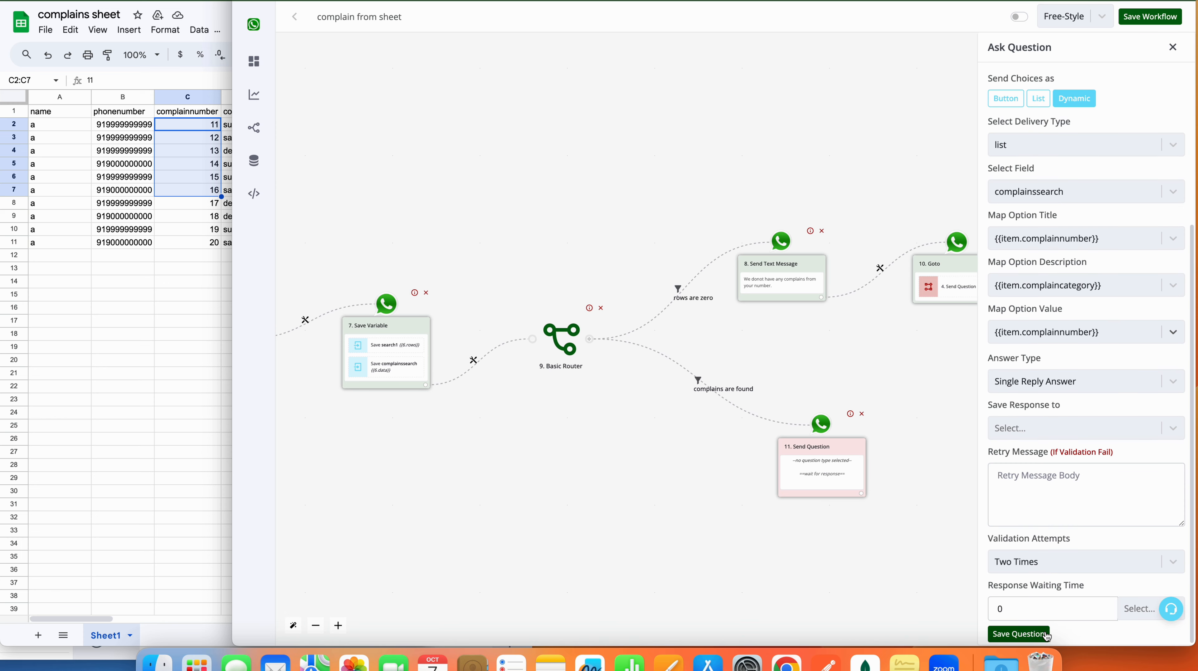
pyautogui.click(1019, 633)
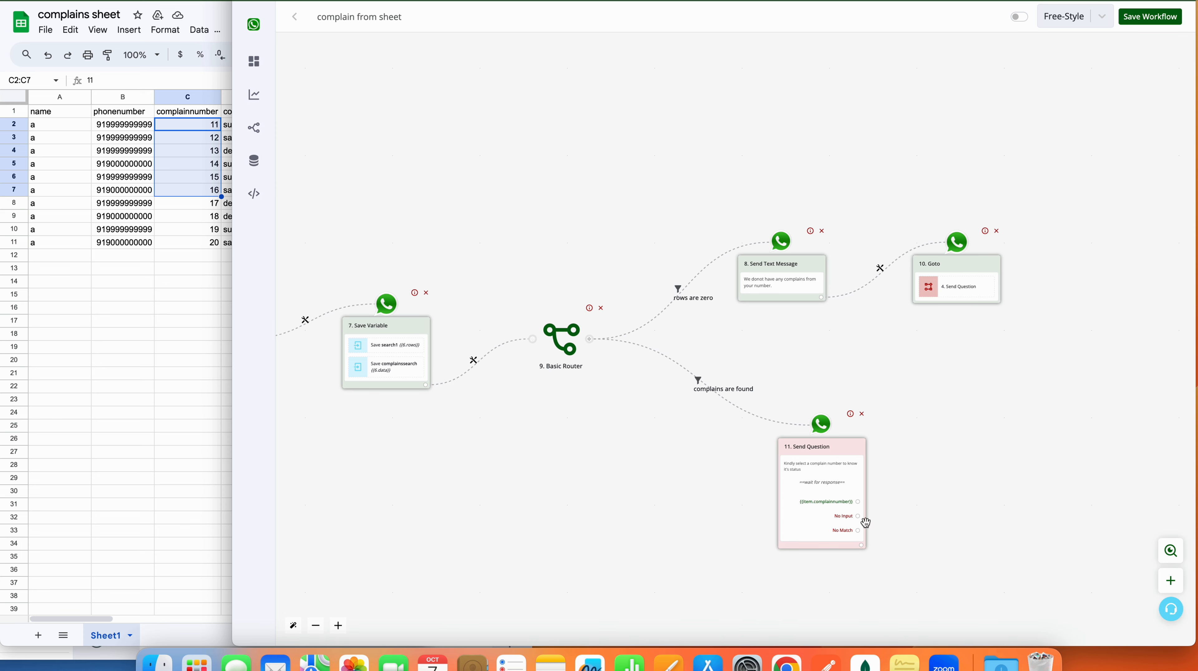
pyautogui.click(862, 545)
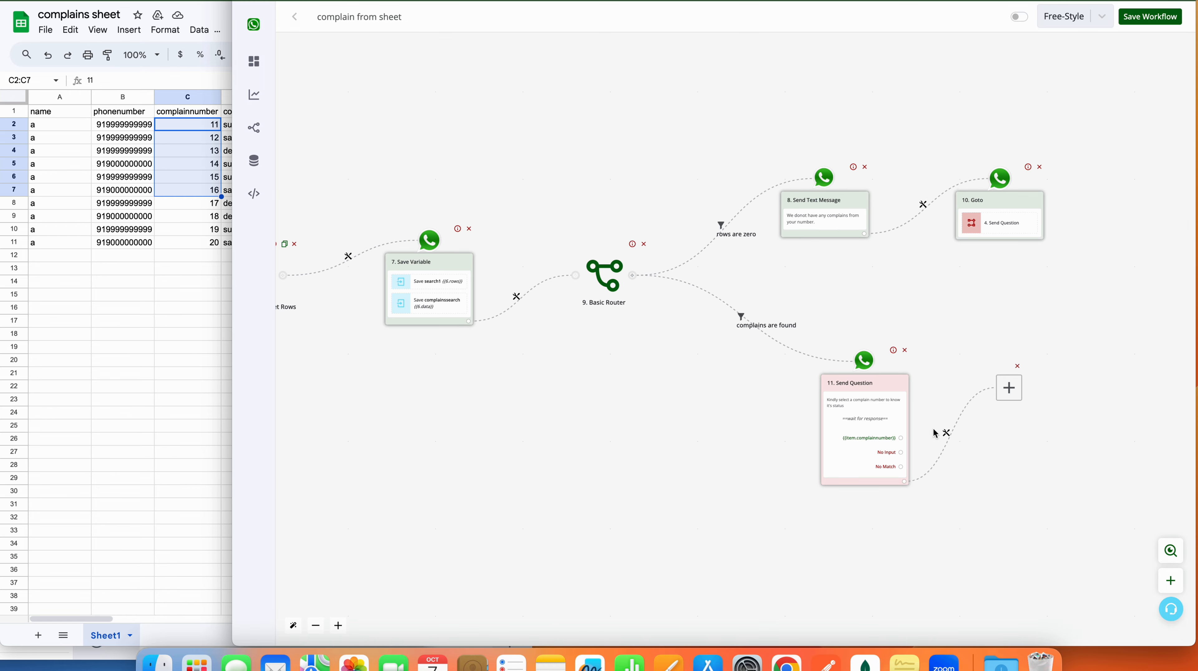
# Step: Add the Google Sheet app's Lookup Spreadsheet Rows module as step 12
pyautogui.click(1009, 389)
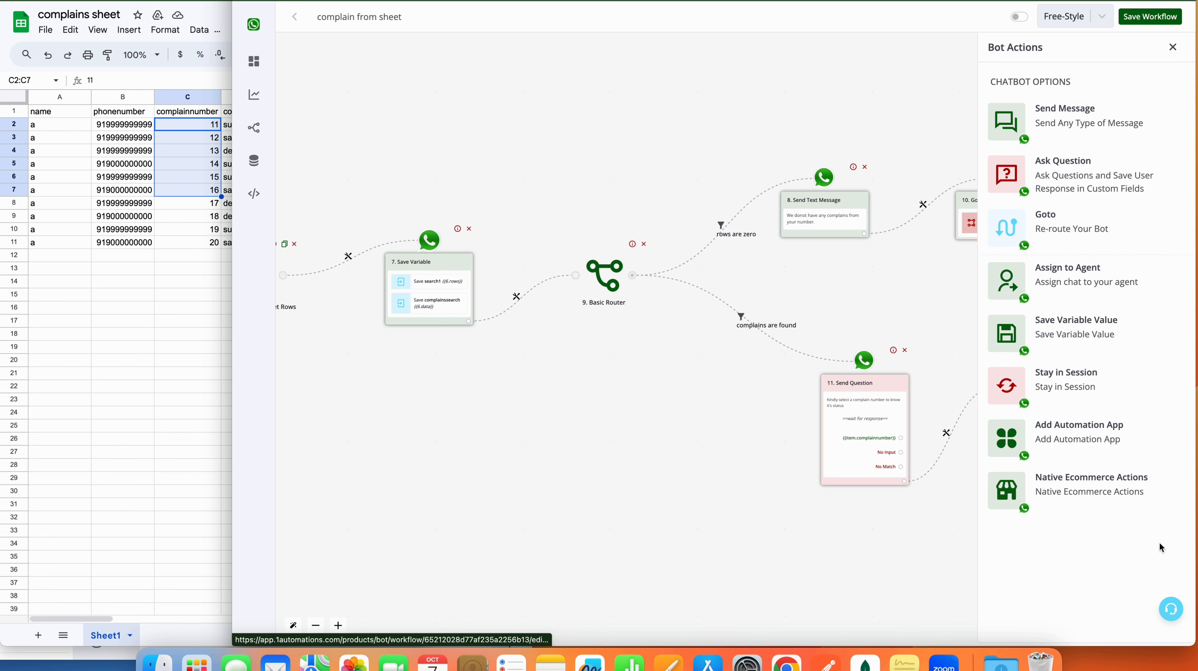
pyautogui.click(1107, 443)
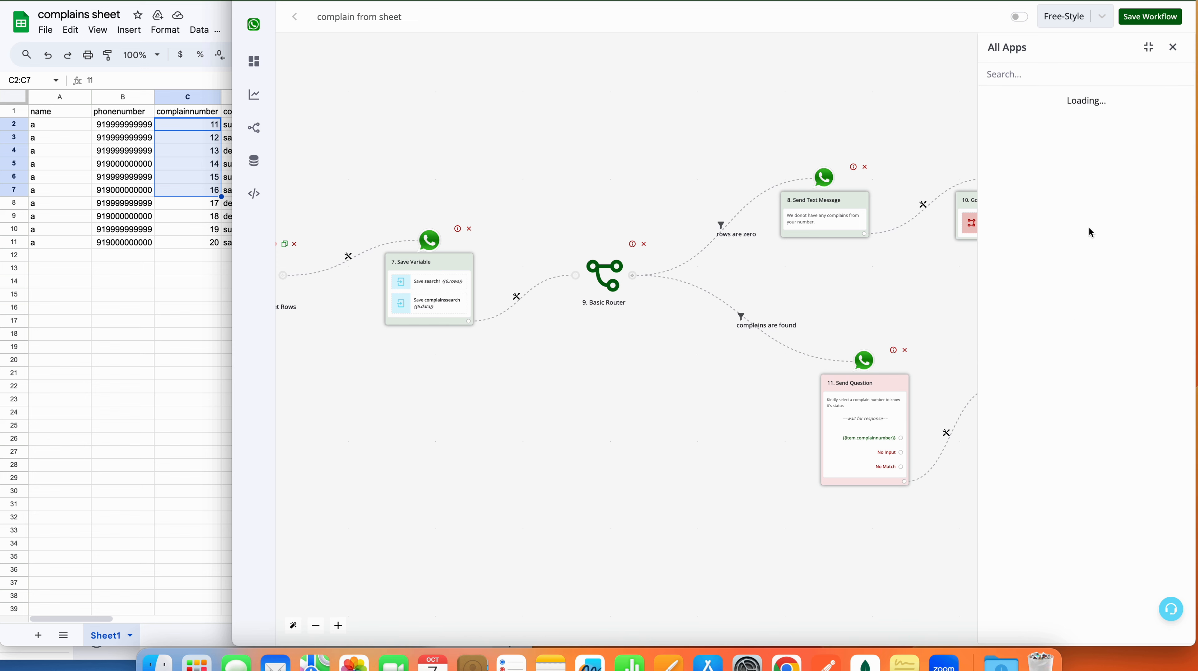
pyautogui.click(1080, 76)
pyautogui.write('sheet')
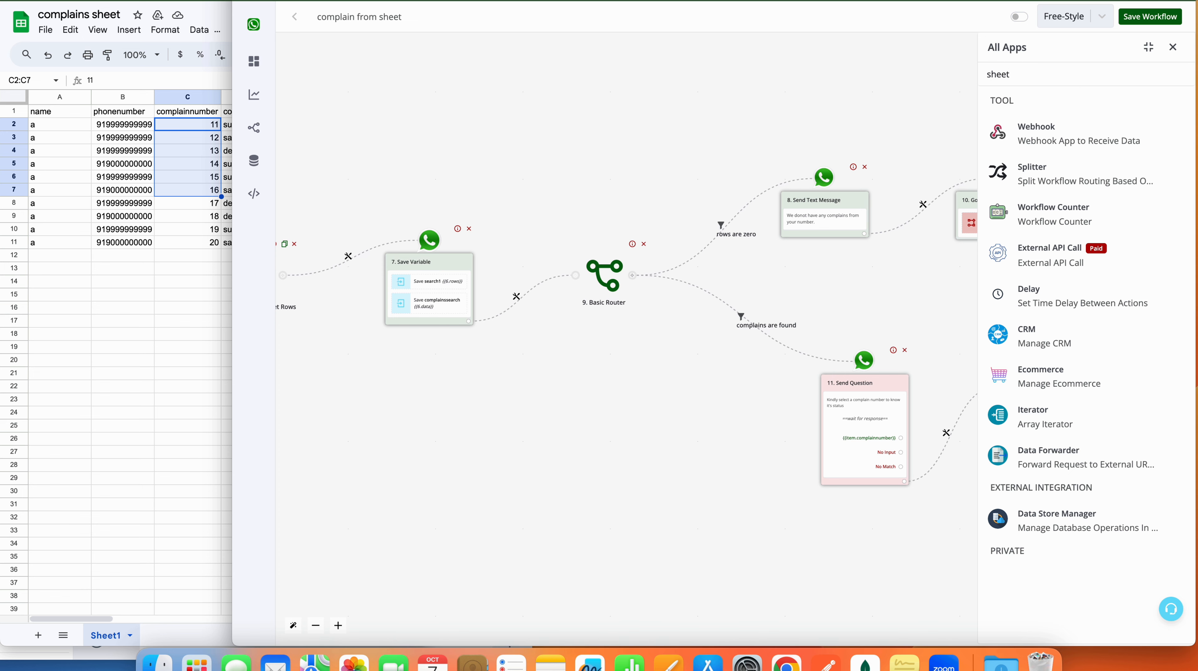
pyautogui.click(1077, 123)
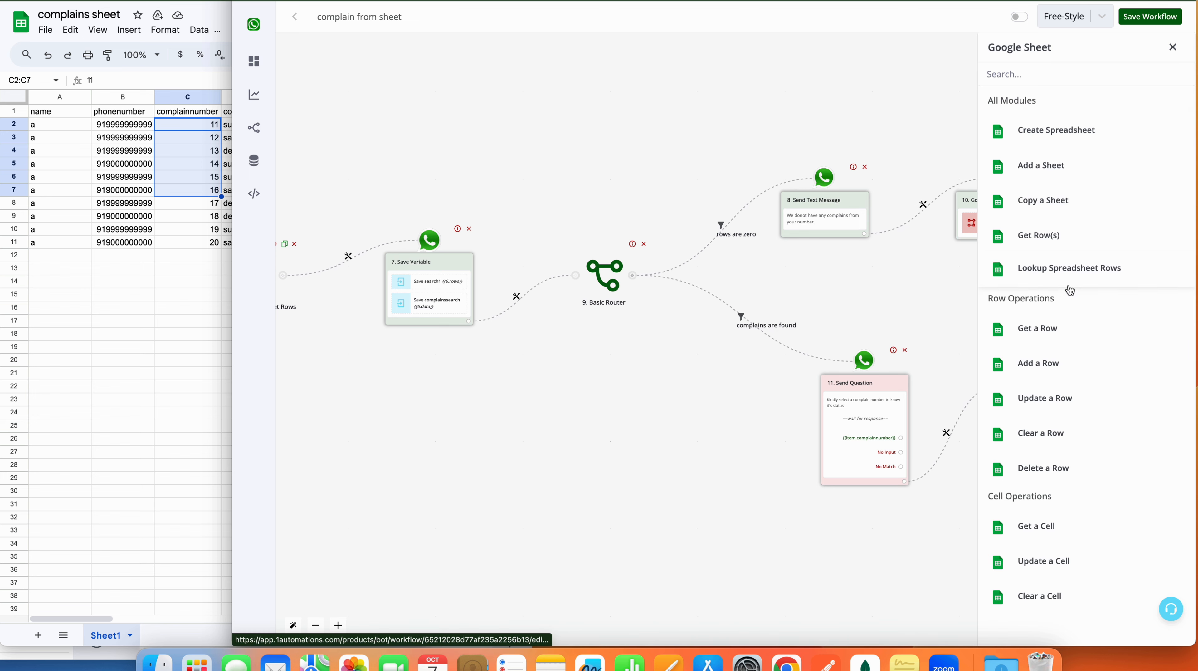
pyautogui.click(1069, 282)
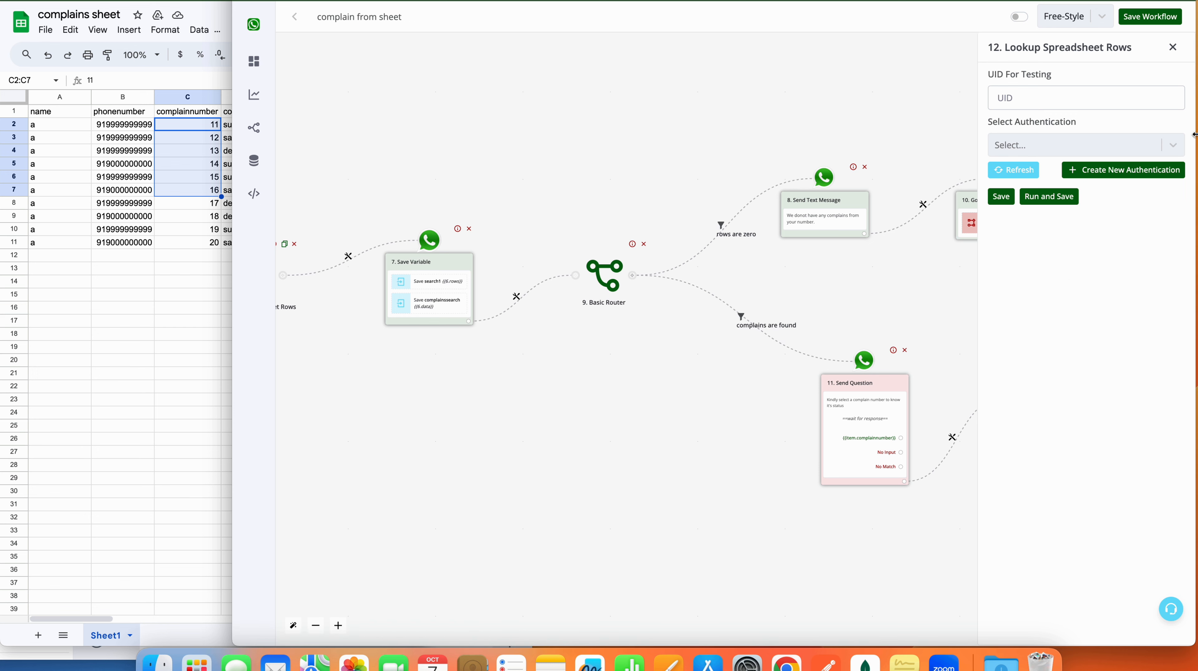
# Step: Pick the saved Google authentication, the 'complains sheet' spreadsheet, and Sheet1 for the lookup
pyautogui.click(1175, 145)
pyautogui.click(1178, 144)
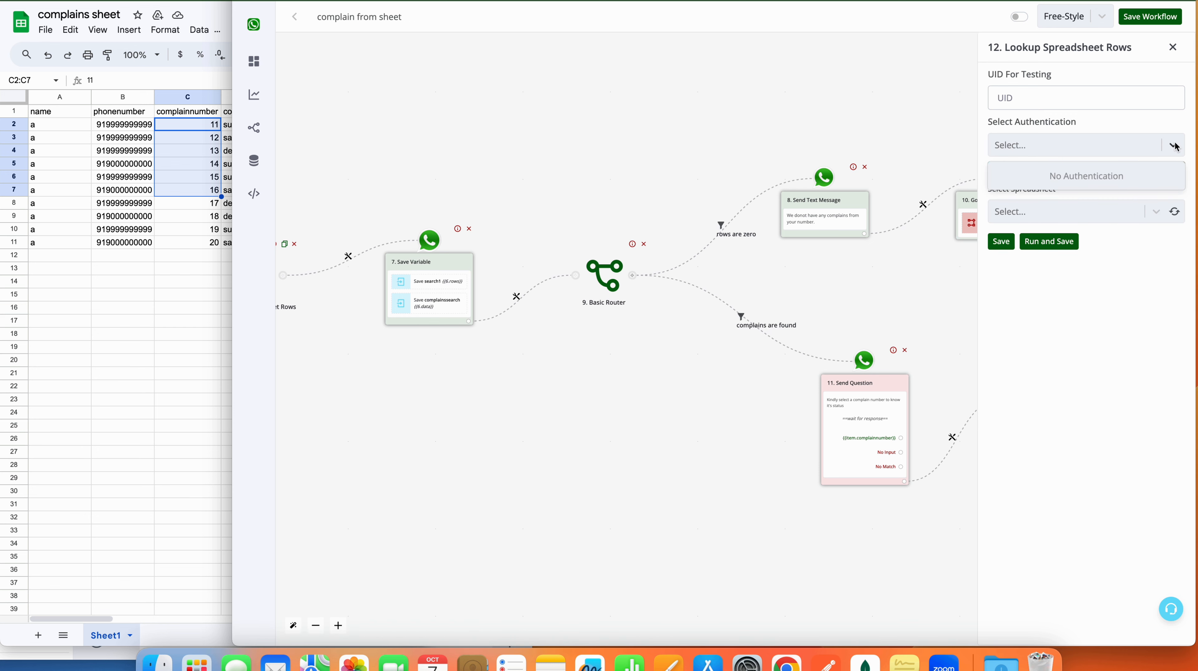
pyautogui.click(1176, 145)
pyautogui.click(1084, 197)
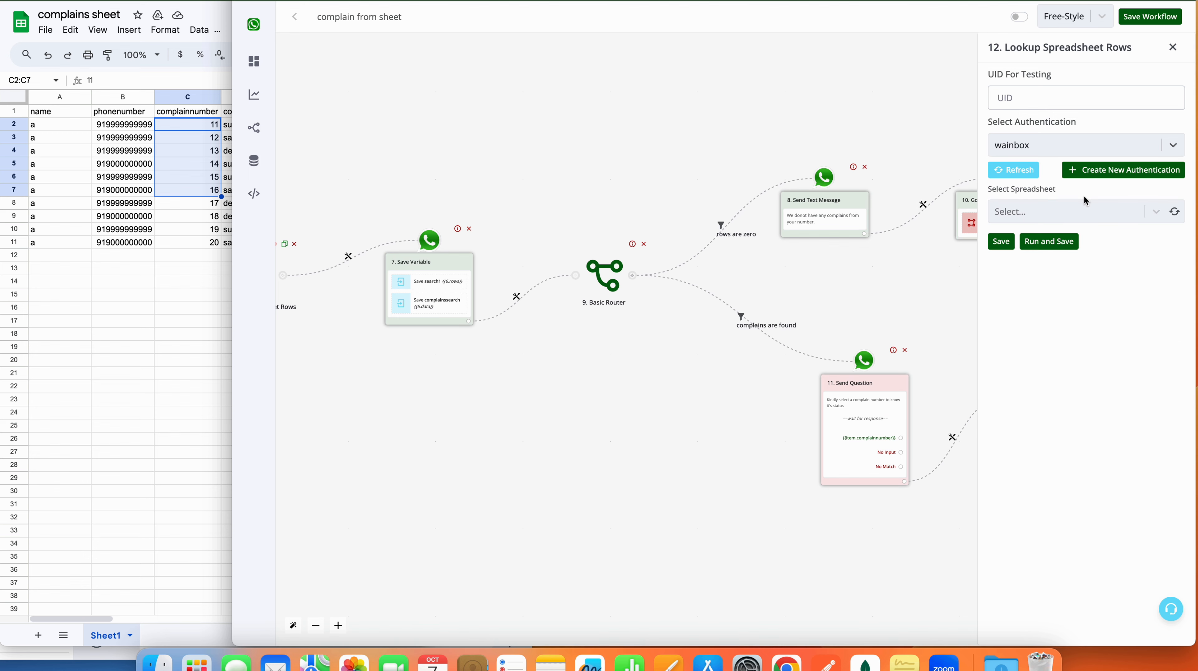
pyautogui.click(1178, 212)
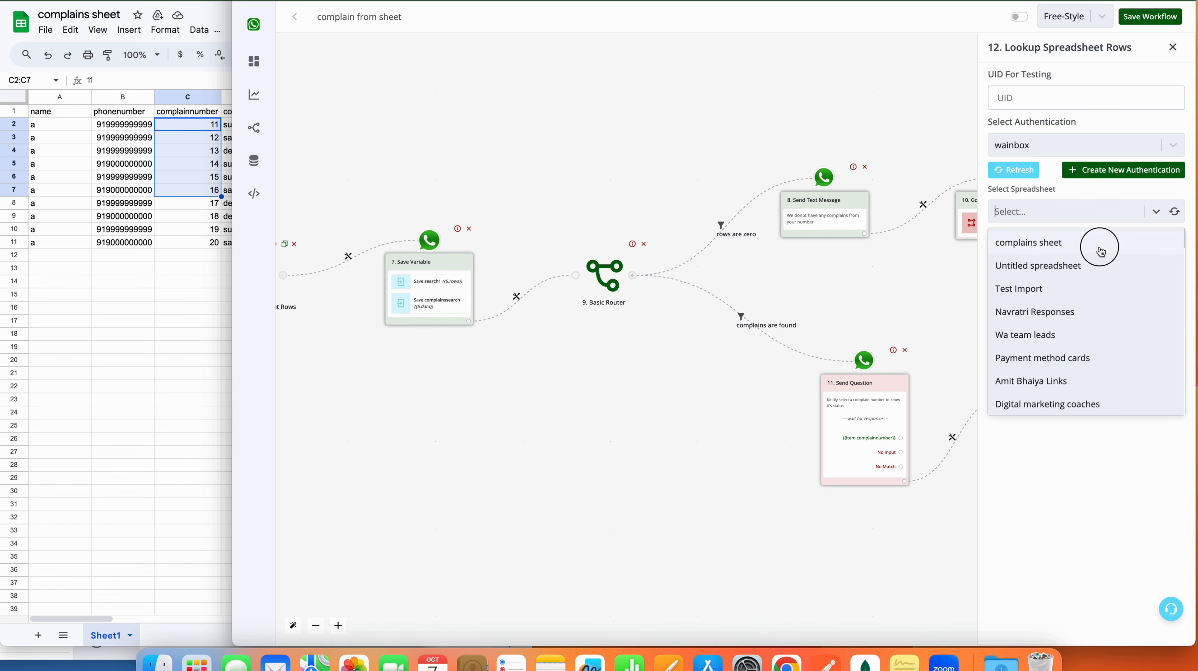
pyautogui.click(1102, 242)
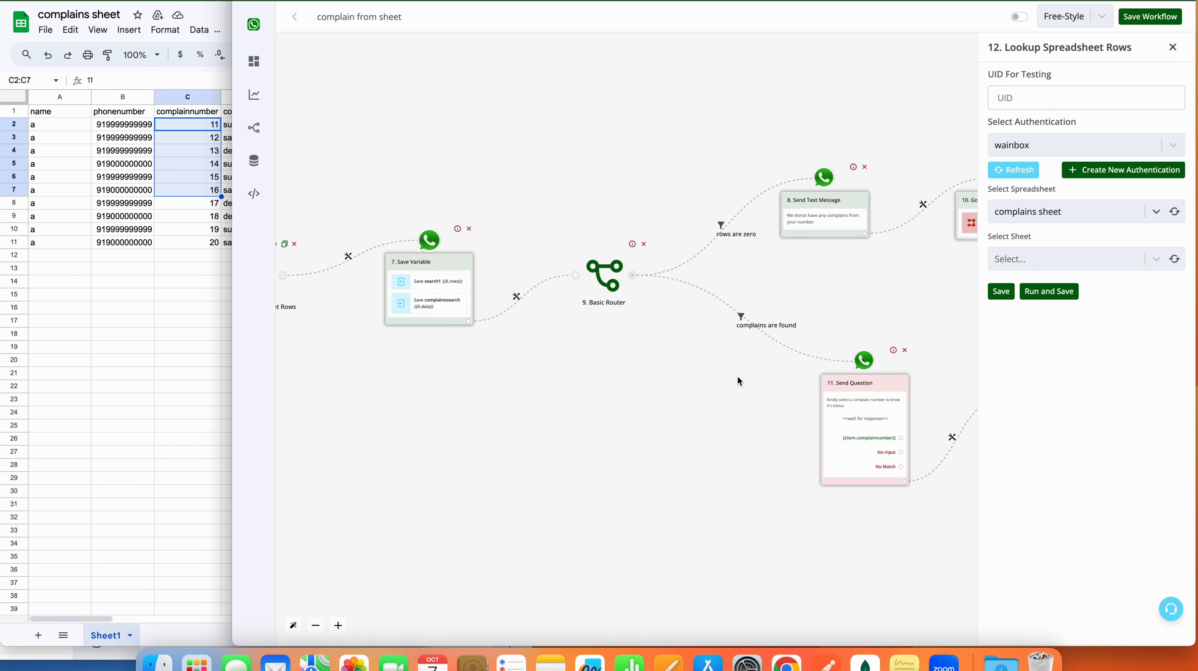
pyautogui.click(1174, 261)
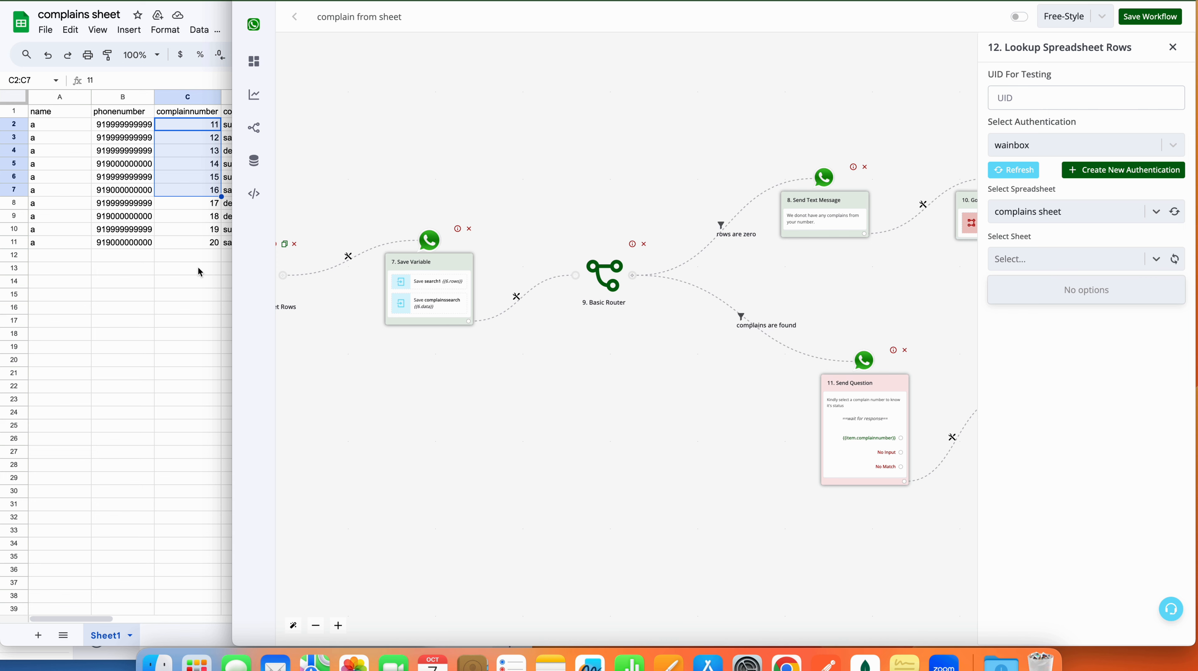
pyautogui.click(206, 321)
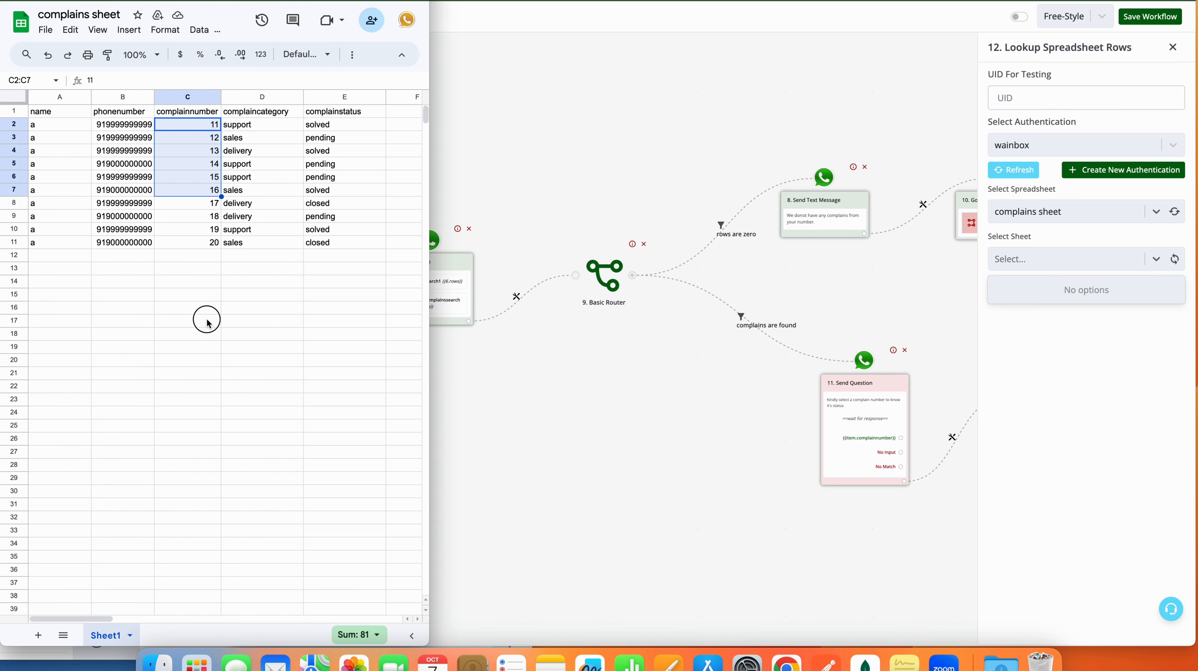
pyautogui.moveTo(272, 325); pyautogui.dragTo(215, 324)
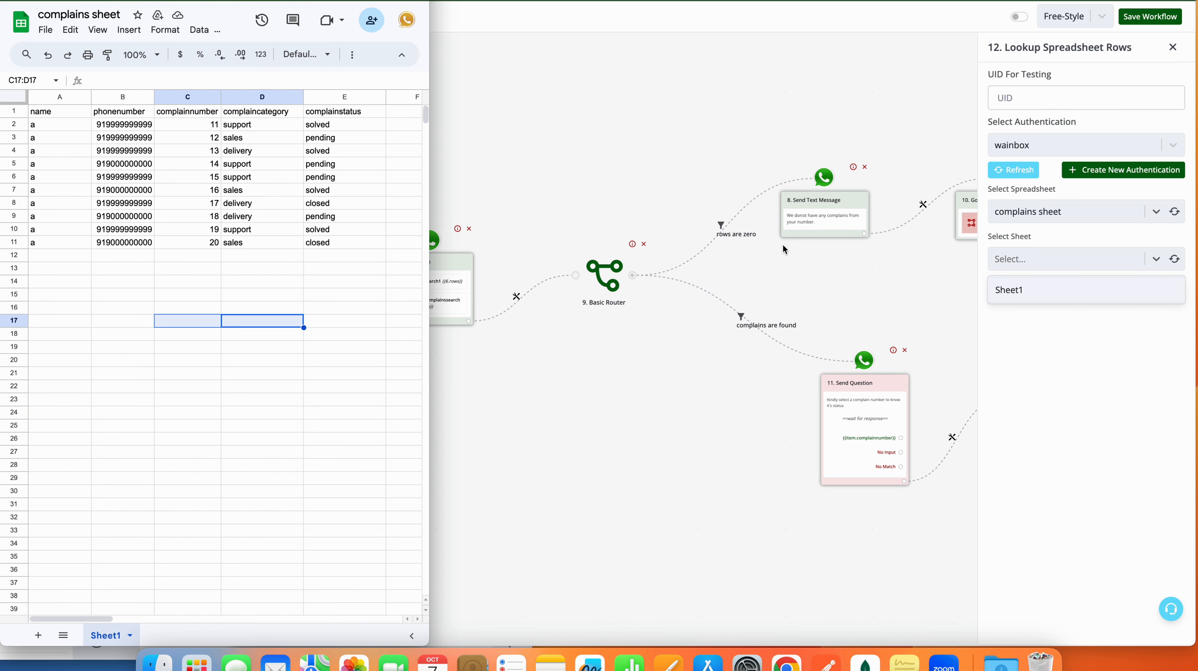
pyautogui.click(1066, 296)
pyautogui.click(1063, 295)
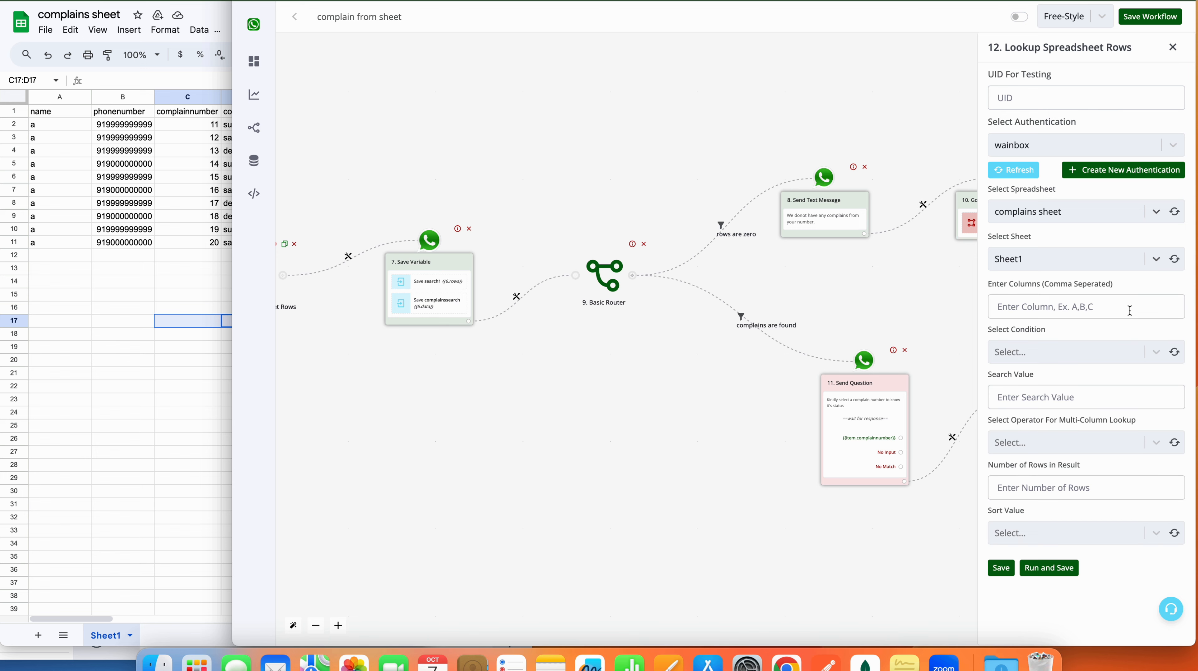
# Step: Search column C with Equal to (Number) against the user's list reply, using the AND operator
pyautogui.click(1130, 311)
pyautogui.write('C')
pyautogui.click(1088, 352)
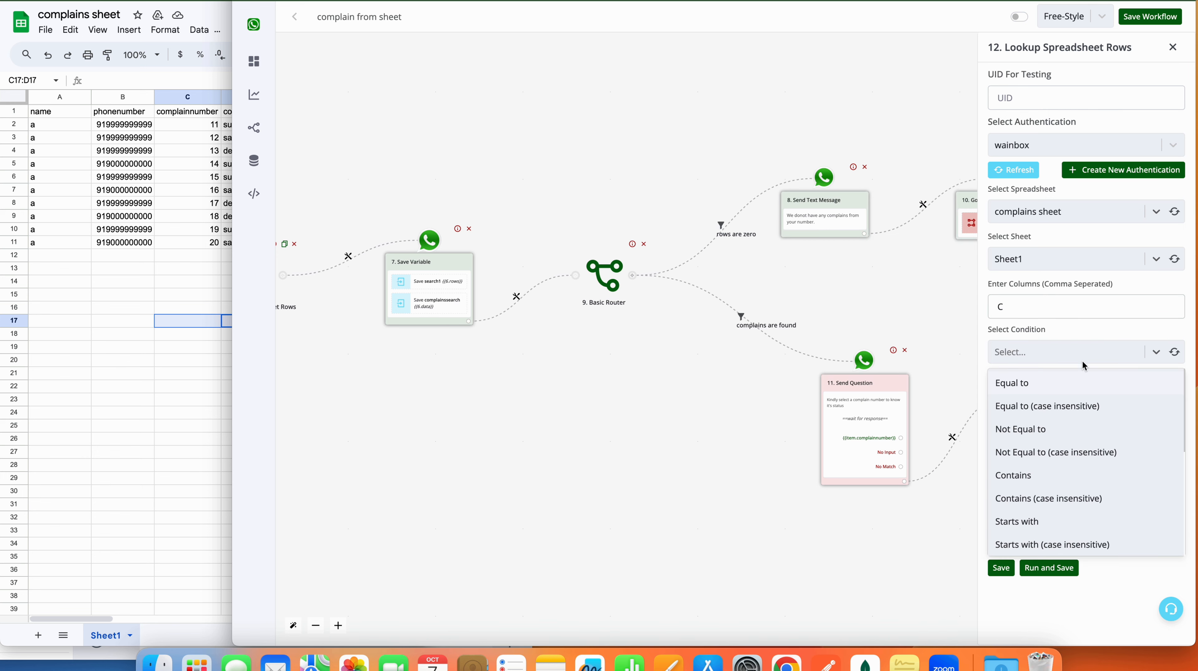
pyautogui.scroll(-4, 1054, 494)
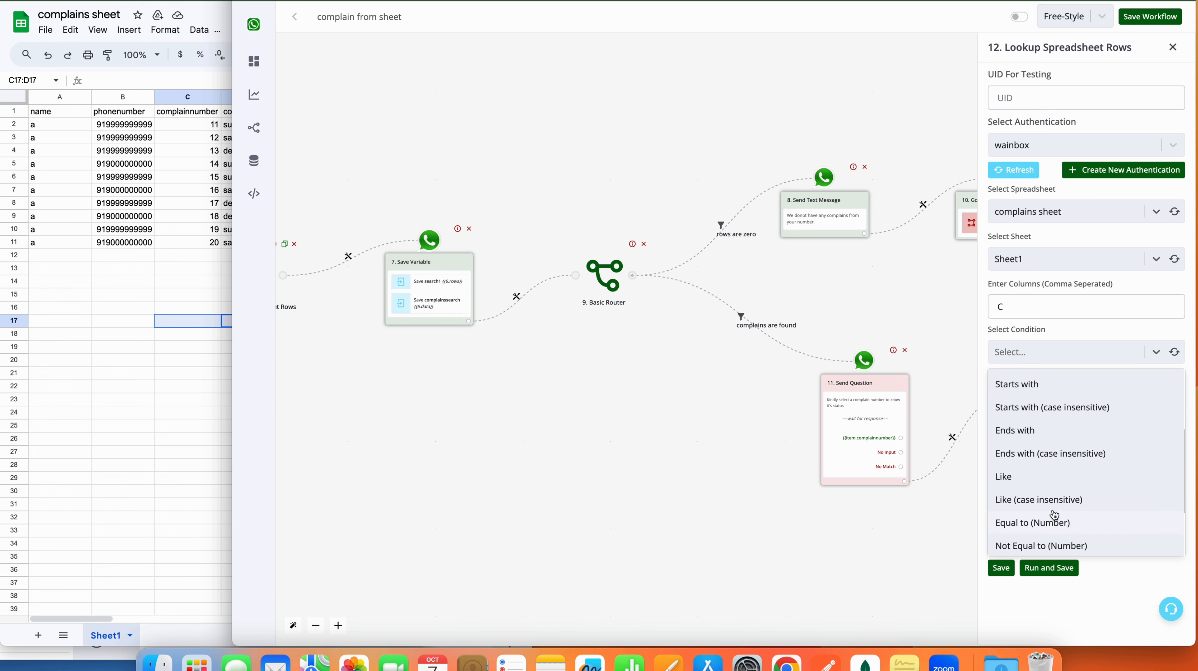
pyautogui.scroll(-1, 1050, 512)
pyautogui.click(1042, 499)
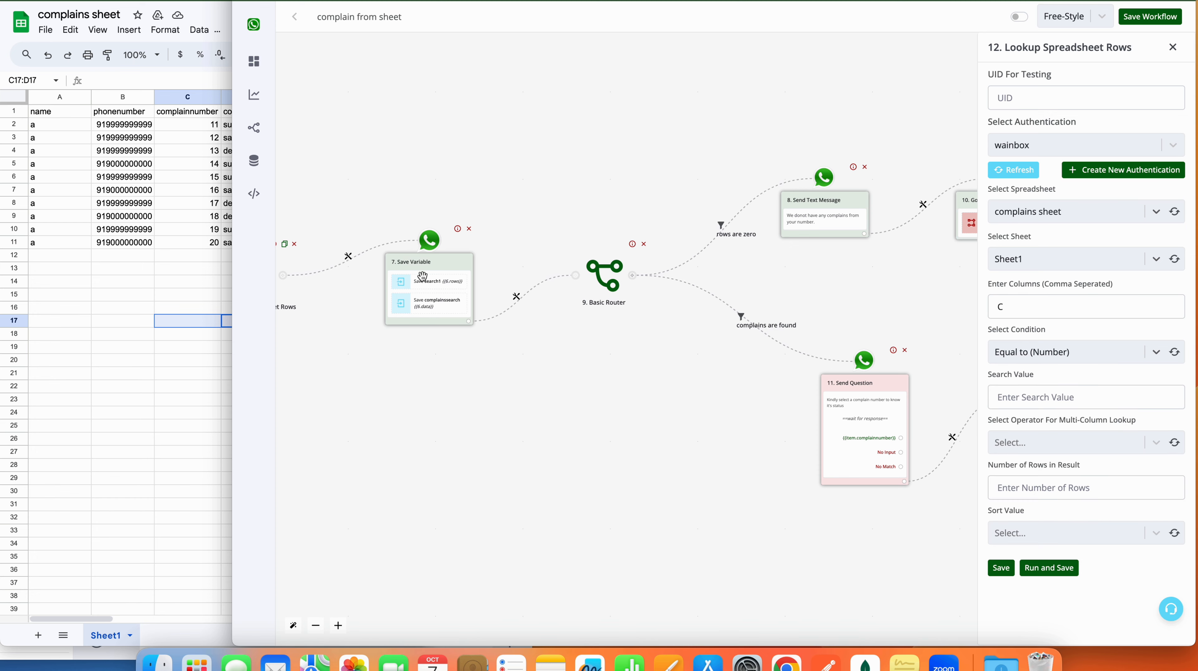
pyautogui.click(1072, 397)
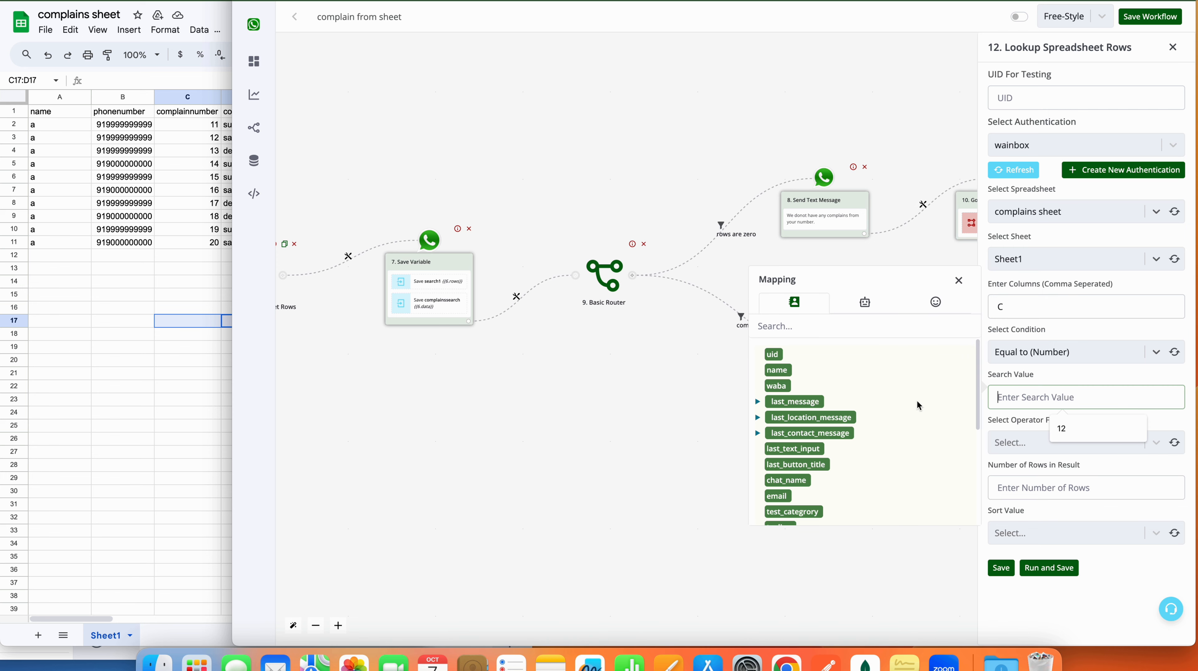
pyautogui.click(802, 465)
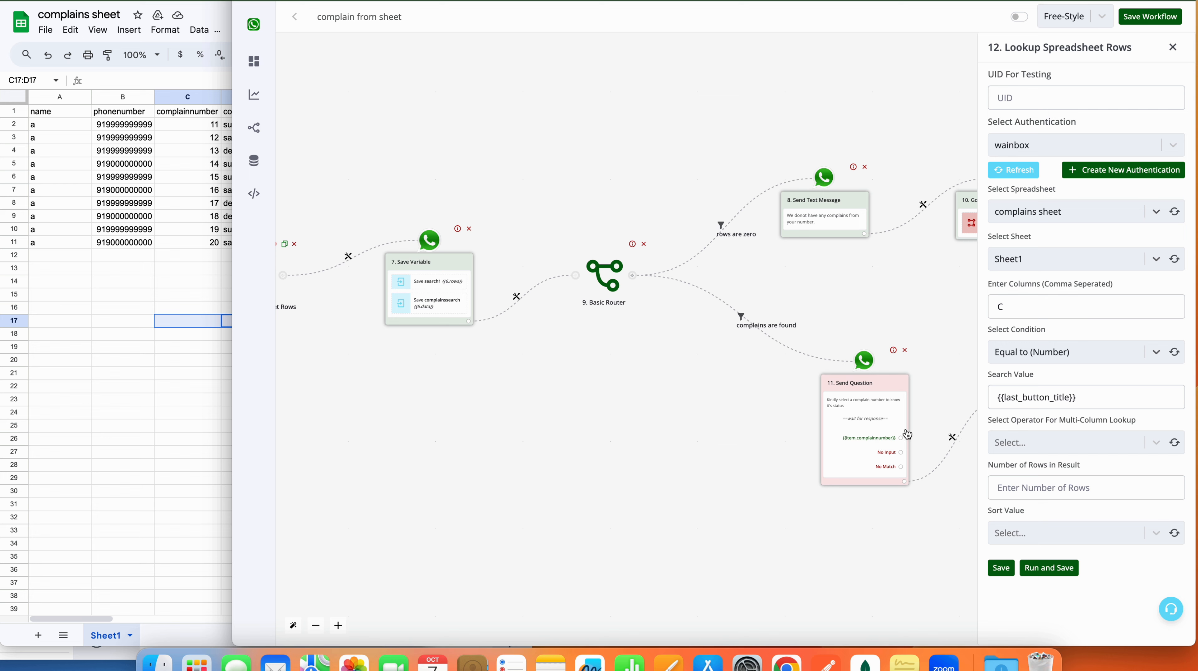
pyautogui.click(1064, 443)
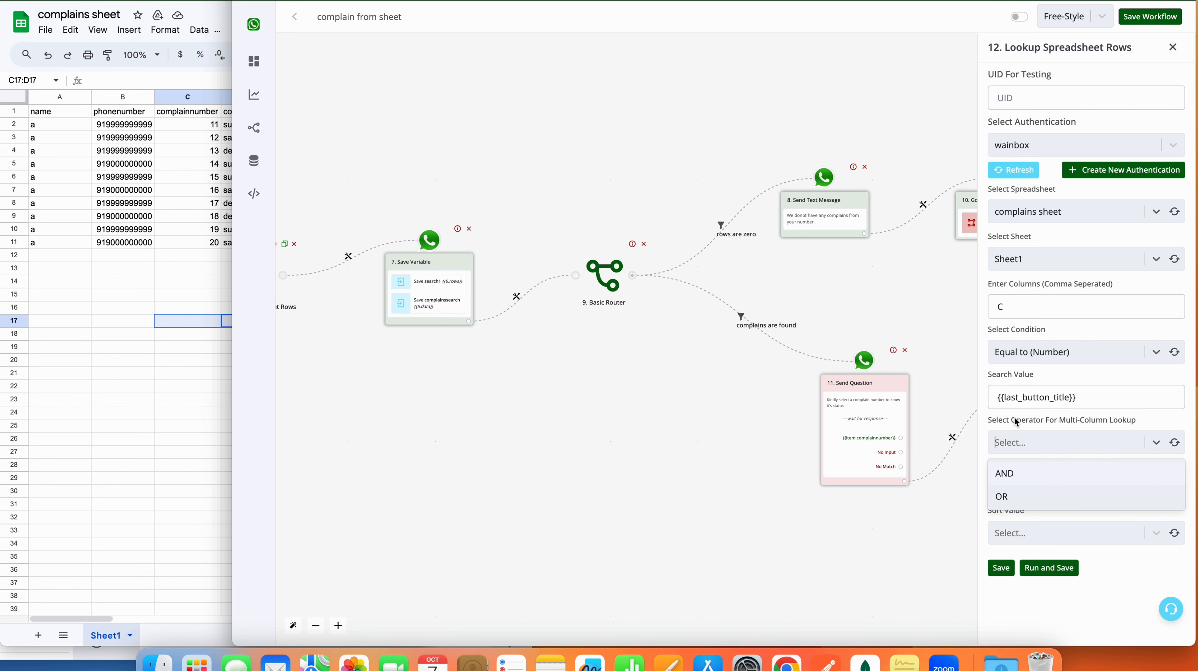
pyautogui.click(1024, 476)
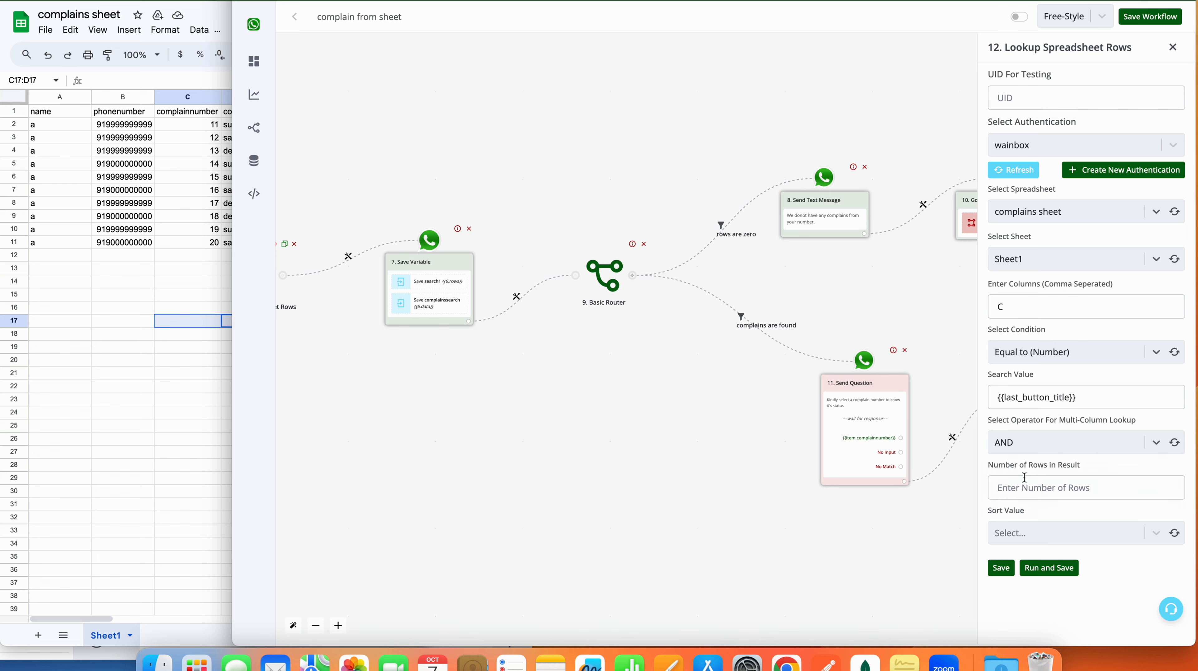
# Step: Return 1 row sorted from Bottom, set test search value 12, then save and run
pyautogui.click(1133, 489)
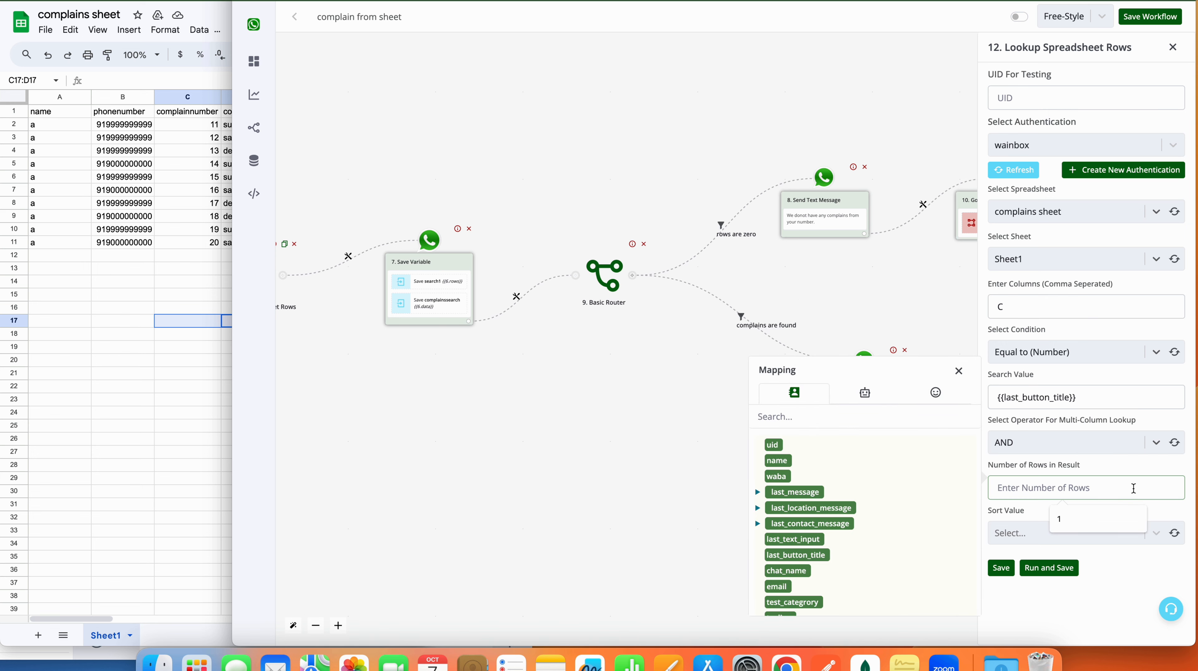
pyautogui.write('1')
pyautogui.click(1117, 525)
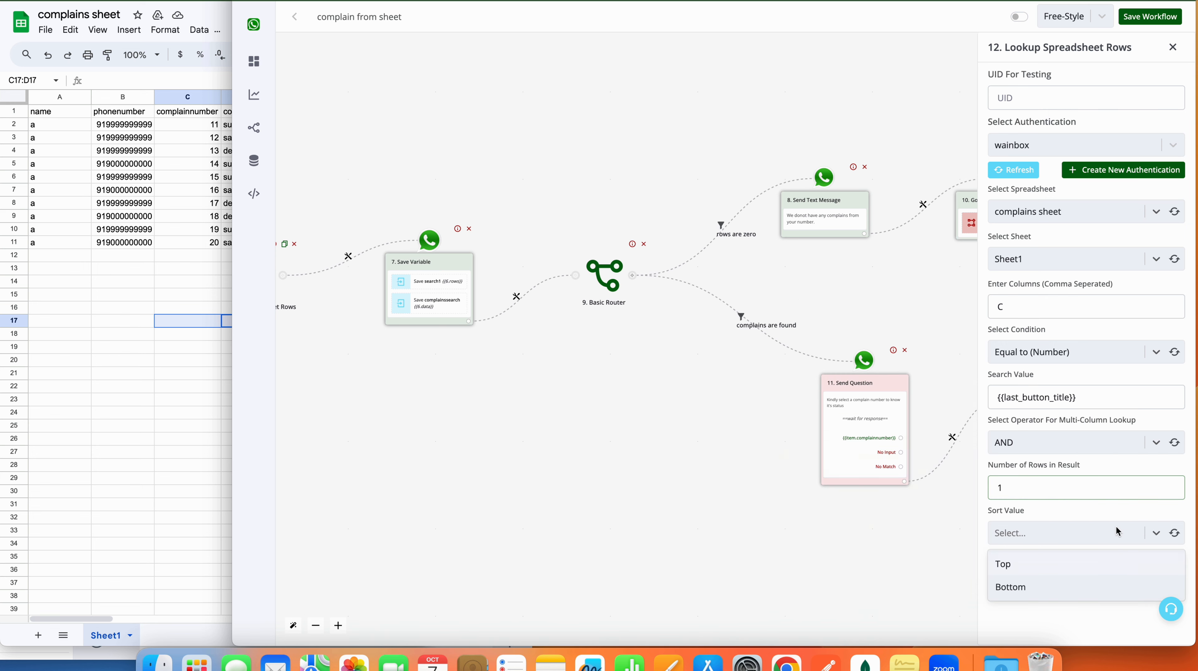
pyautogui.click(1095, 589)
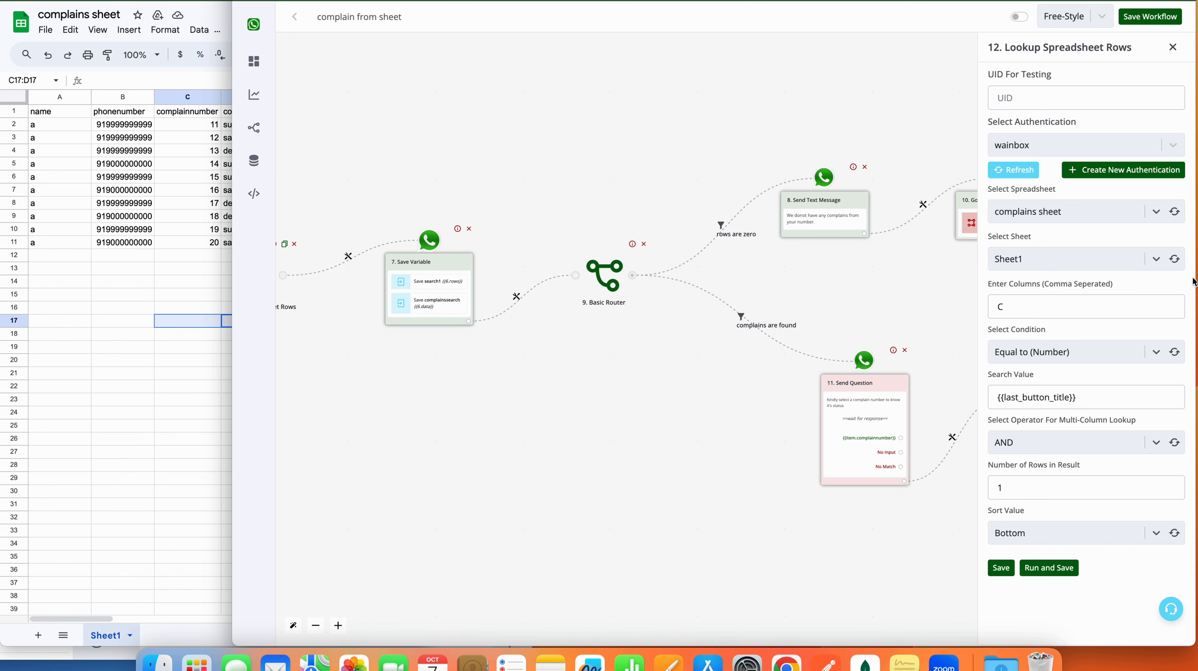
pyautogui.click(1124, 395)
pyautogui.press('super+a')
pyautogui.press('BackSpace')
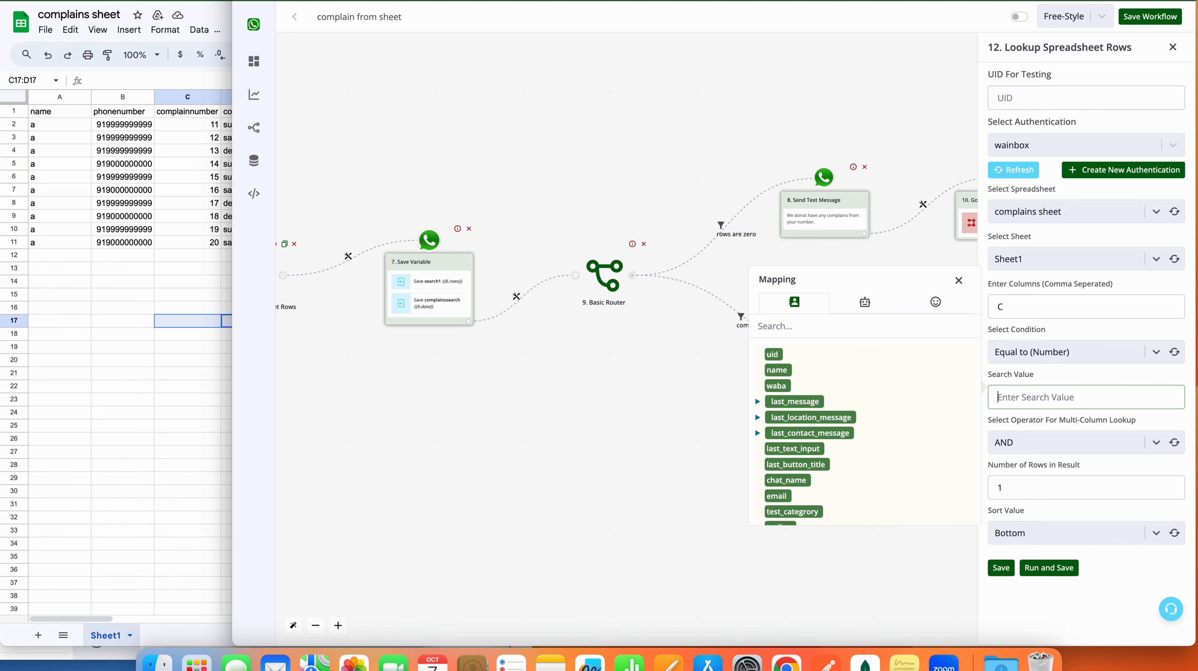
pyautogui.write('12')
pyautogui.moveTo(1041, 399); pyautogui.dragTo(983, 402)
pyautogui.click(1064, 572)
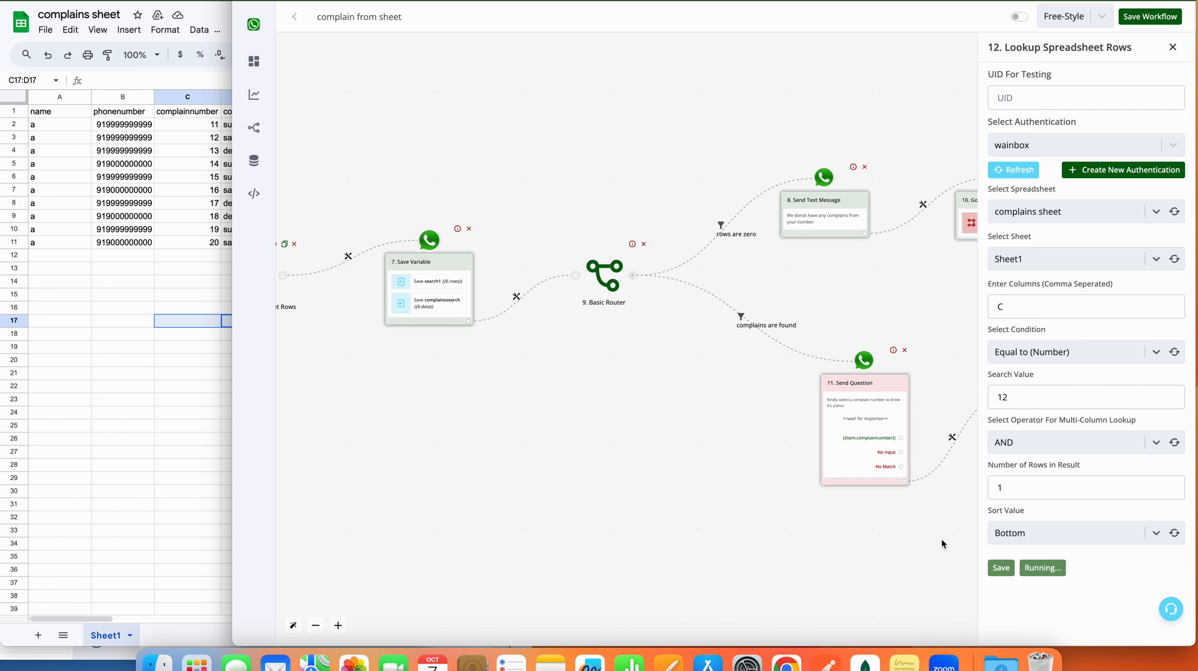
# Step: Check the run output: data row 0 for complaint 12 shows complainstatus pending
pyautogui.moveTo(766, 540); pyautogui.dragTo(546, 546)
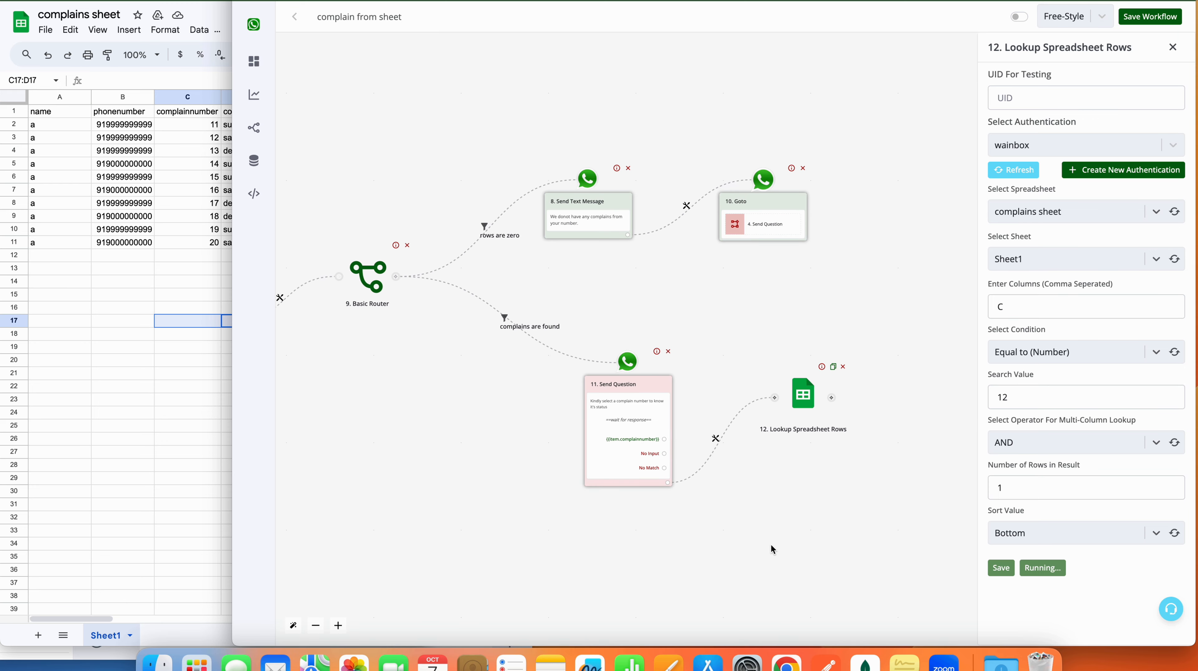
pyautogui.moveTo(793, 518); pyautogui.dragTo(714, 518)
pyautogui.click(1121, 567)
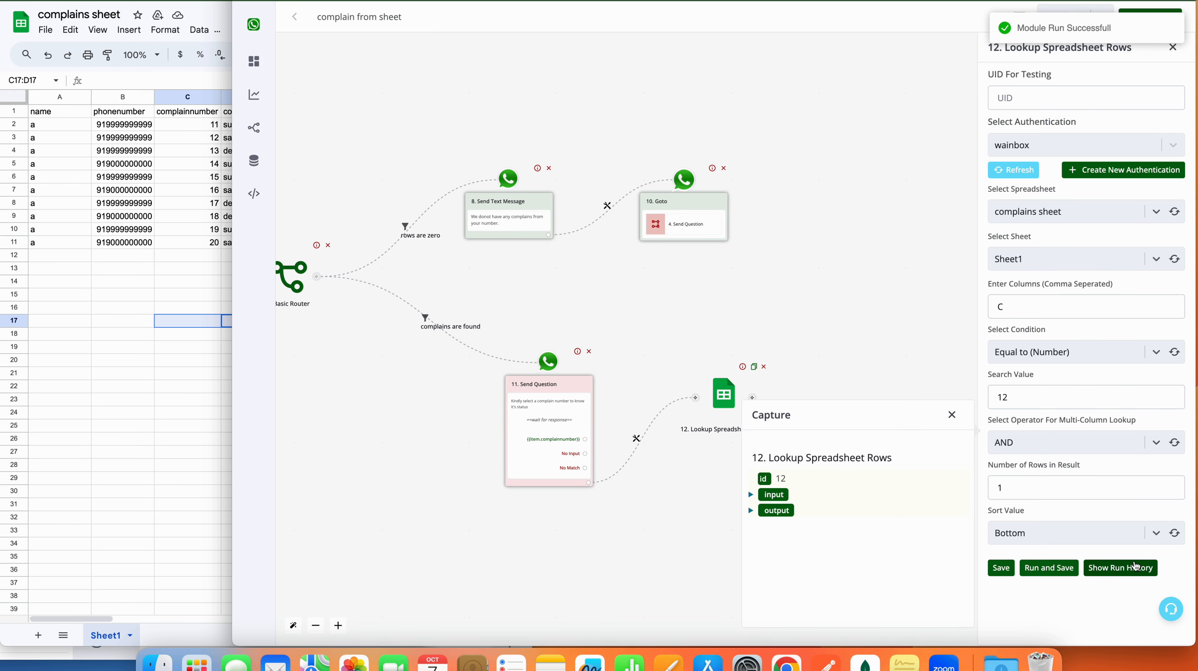
pyautogui.click(751, 510)
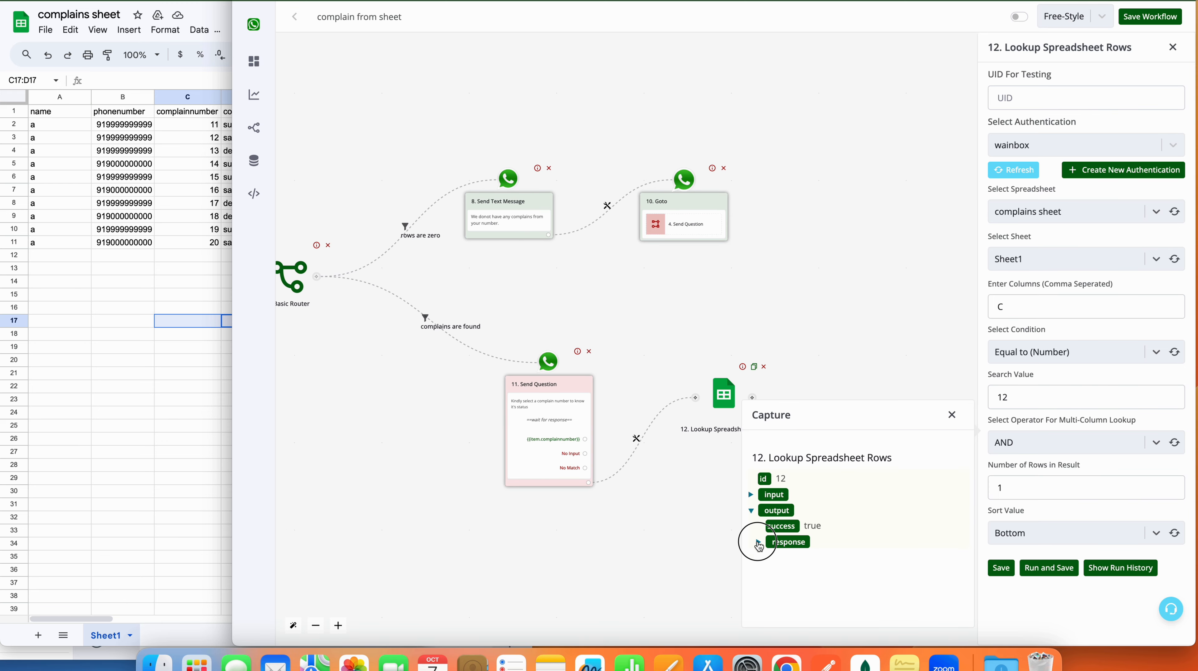
pyautogui.click(758, 541)
pyautogui.scroll(-1, 831, 593)
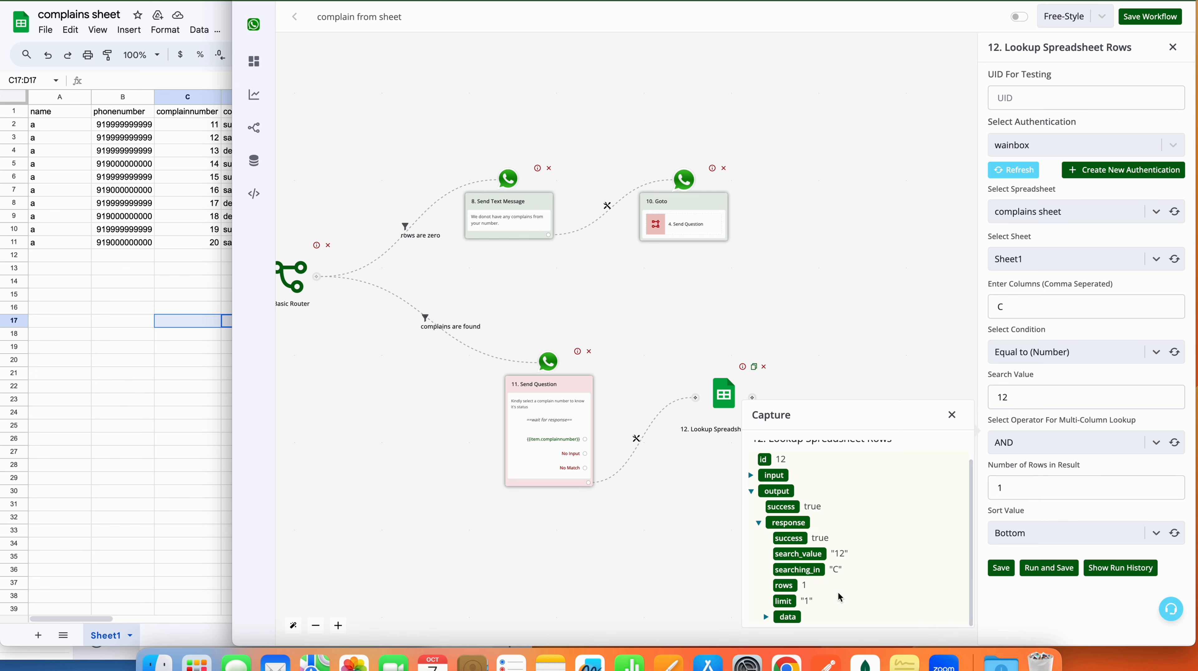
pyautogui.click(766, 616)
pyautogui.scroll(-1, 773, 616)
pyautogui.click(776, 617)
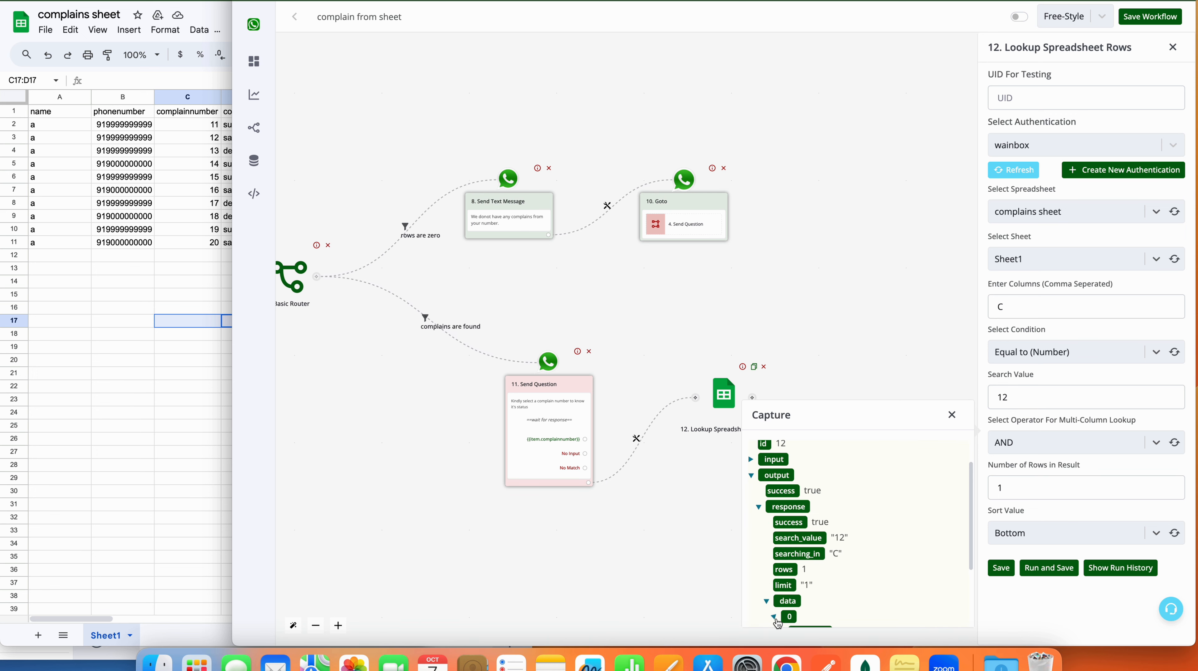
pyautogui.scroll(-5, 822, 593)
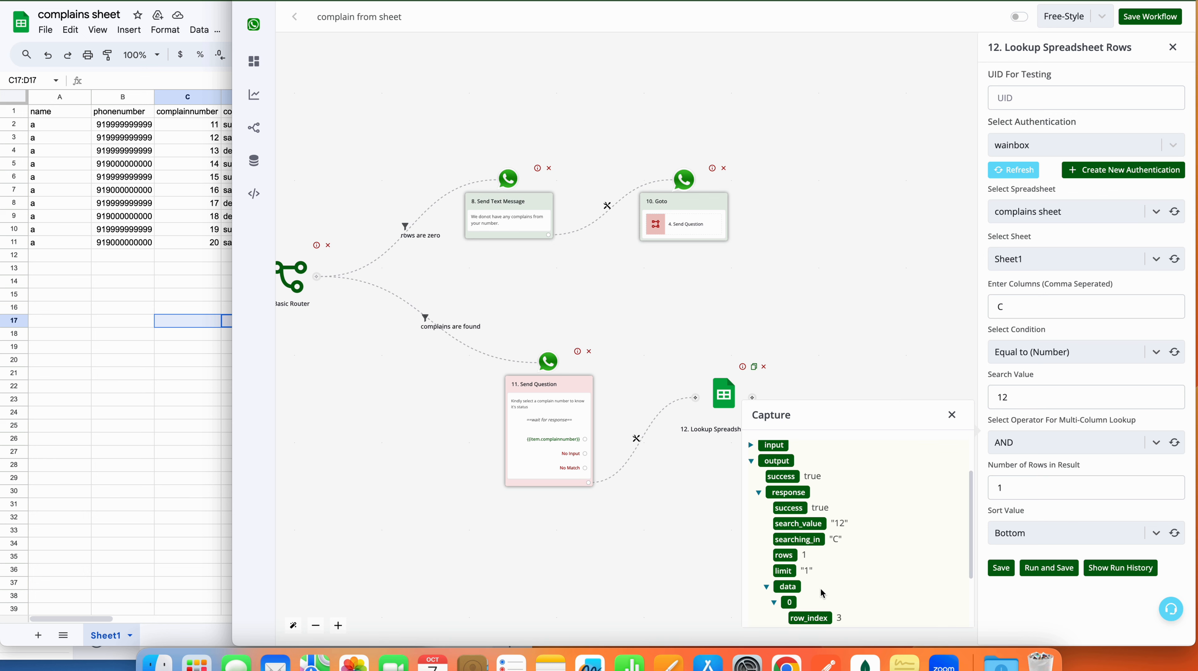
pyautogui.click(952, 414)
pyautogui.doubleClick(1026, 399)
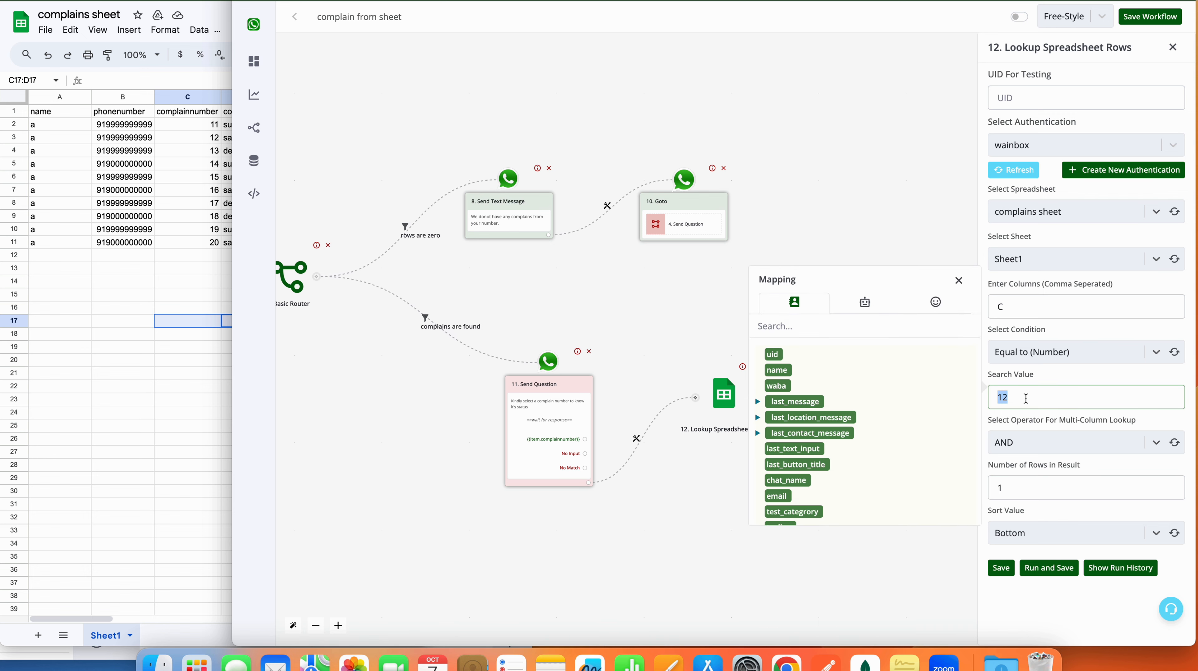
# Step: Replace search value 12 with the {{last_button_title}} mapping and save the lookup
pyautogui.press('BackSpace')
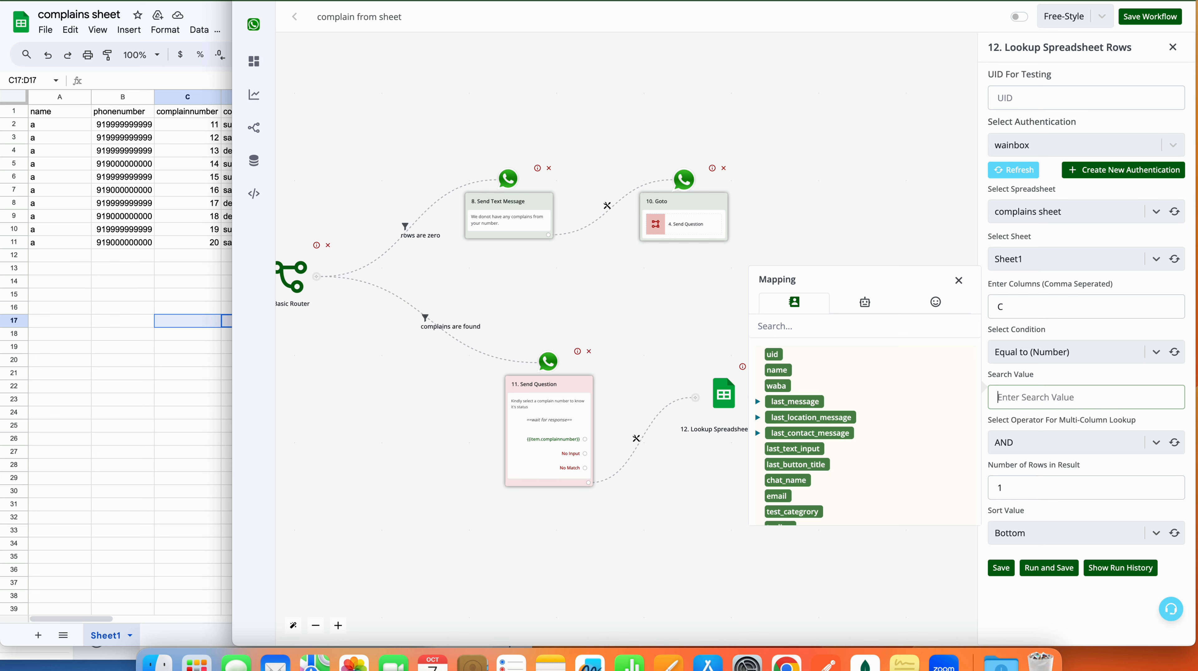
pyautogui.click(805, 464)
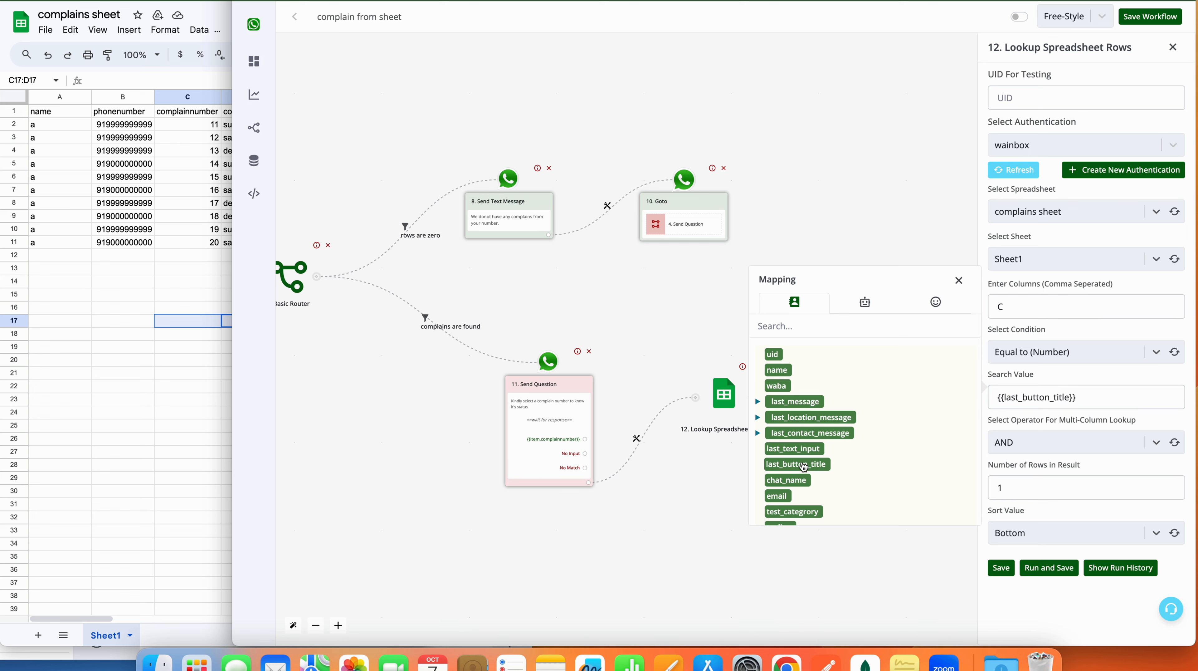
pyautogui.tripleClick(1019, 397)
pyautogui.click(995, 571)
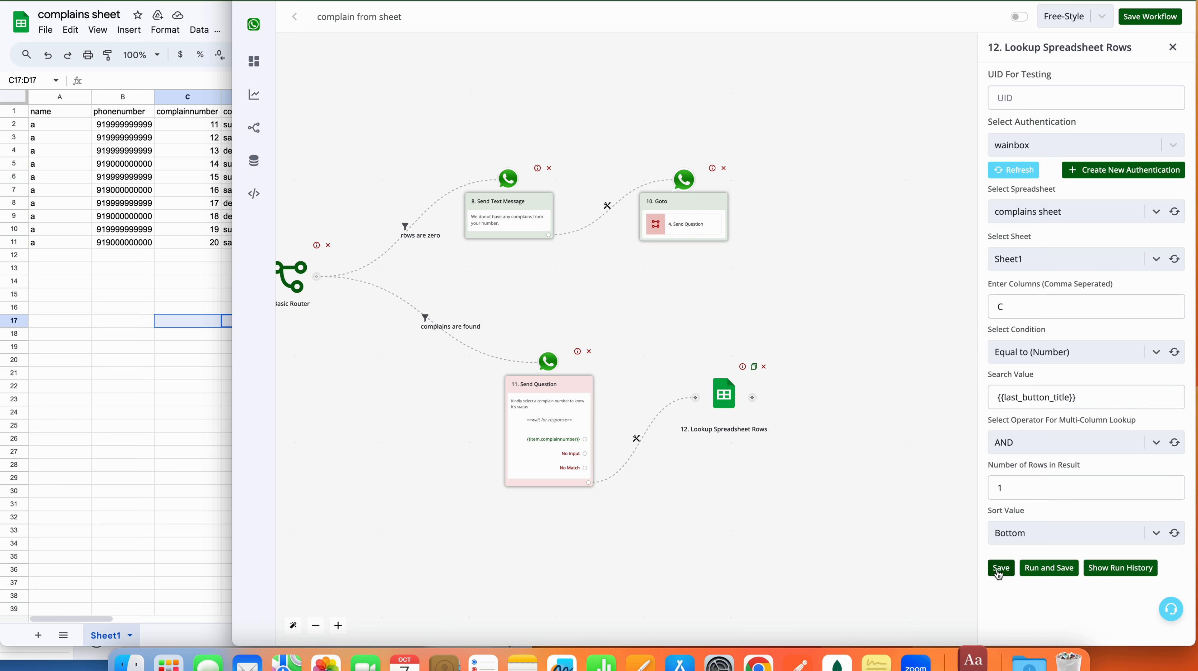
pyautogui.click(400, 42)
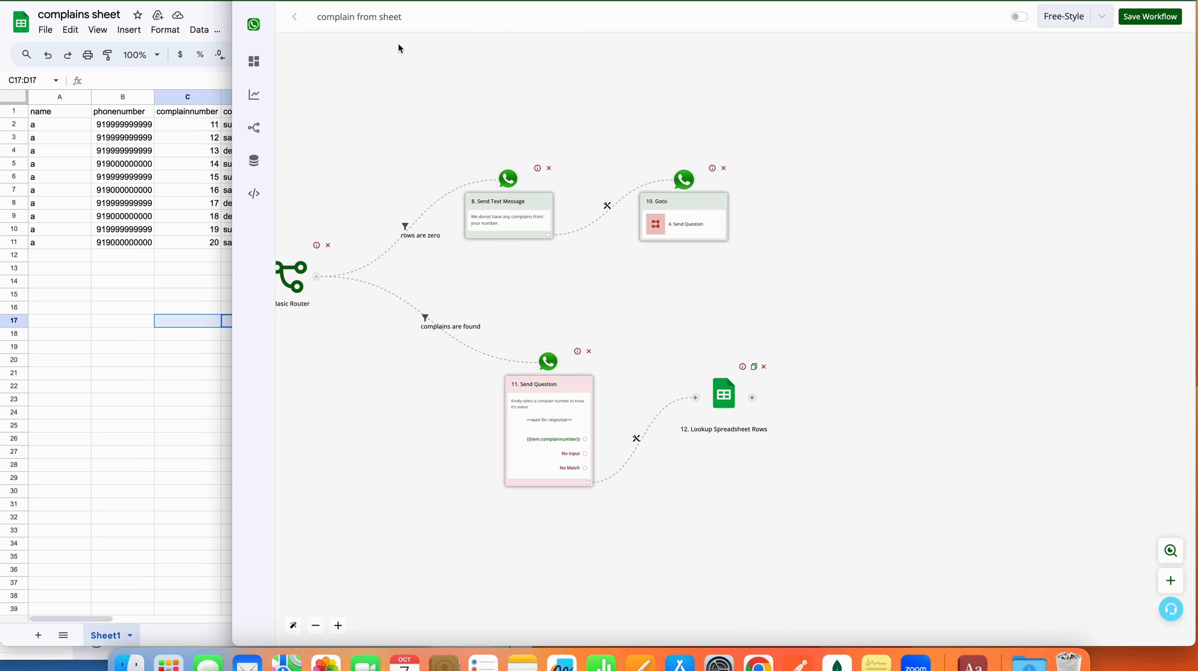
pyautogui.click(723, 393)
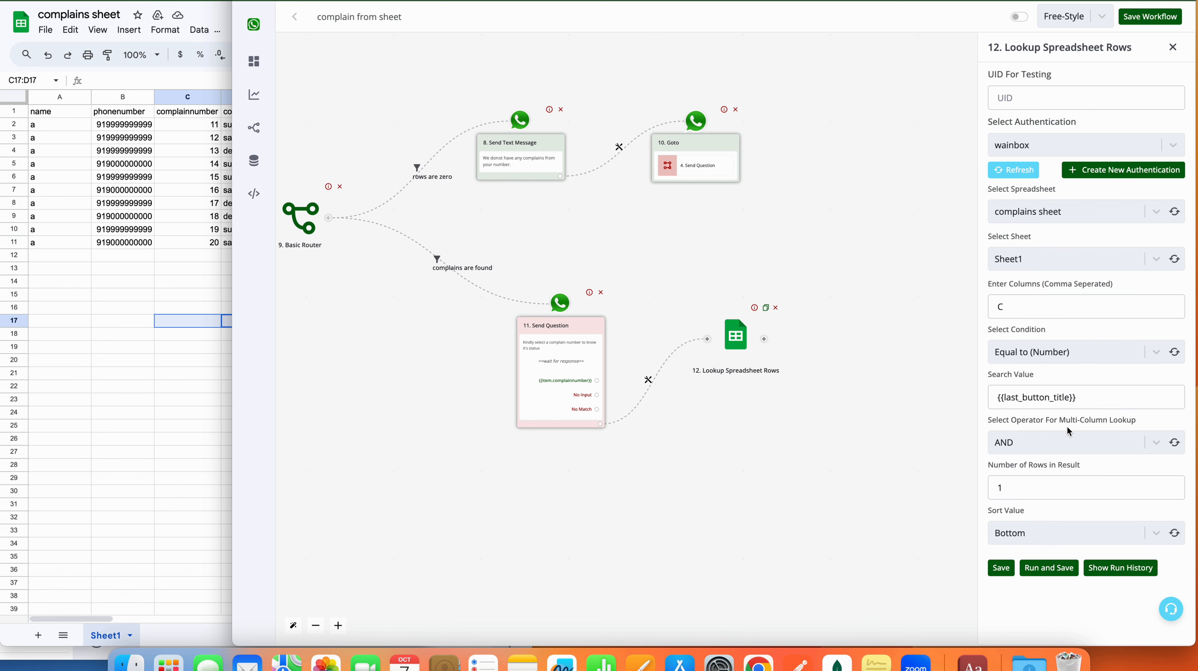
pyautogui.click(1005, 567)
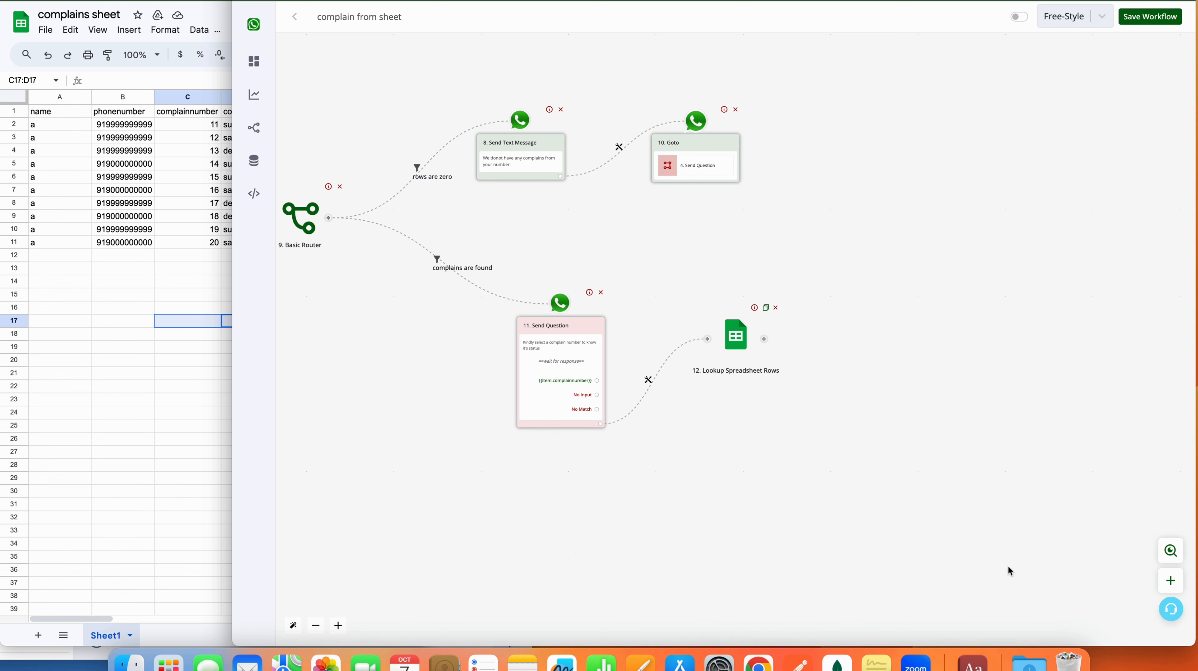
pyautogui.click(765, 339)
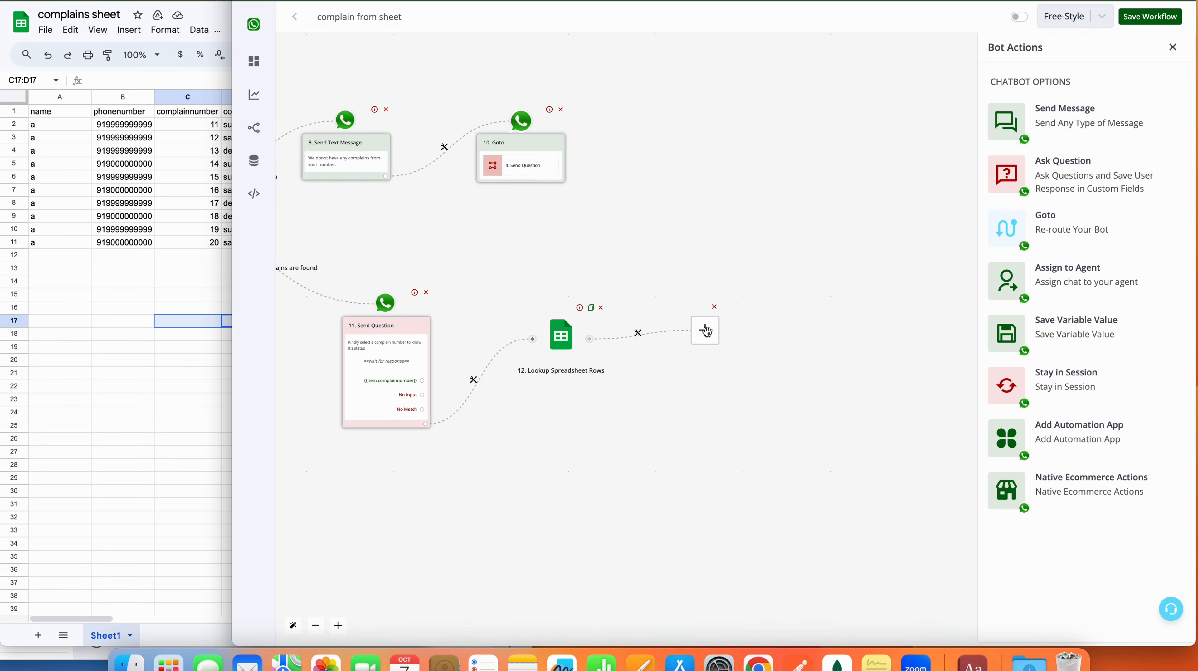
# Step: Add Save Variable step 13 storing {{12.data[0].complainstatus}} into search2
pyautogui.click(1108, 321)
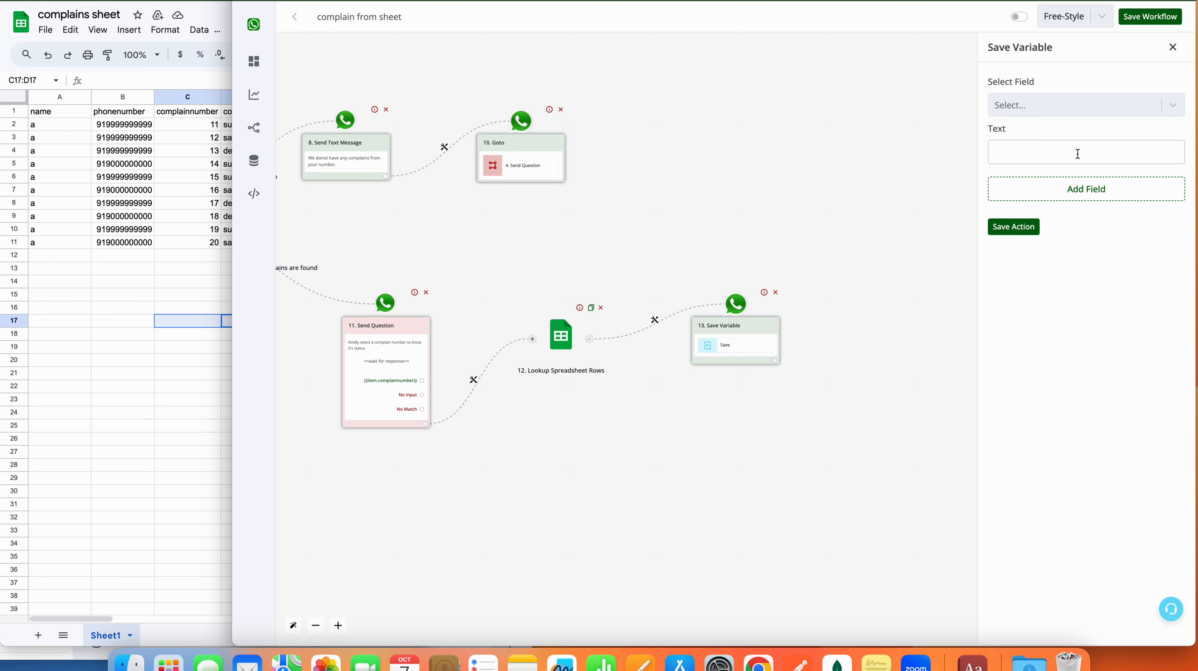
pyautogui.click(1089, 106)
pyautogui.scroll(-3, 1091, 229)
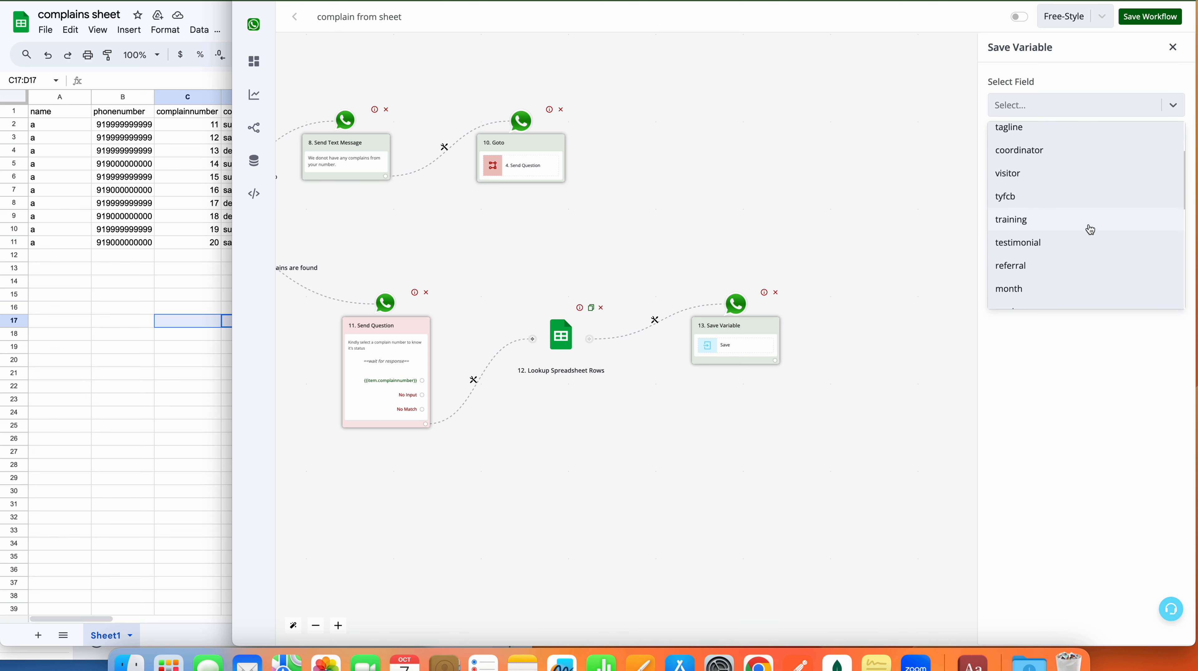
pyautogui.scroll(-5, 1091, 230)
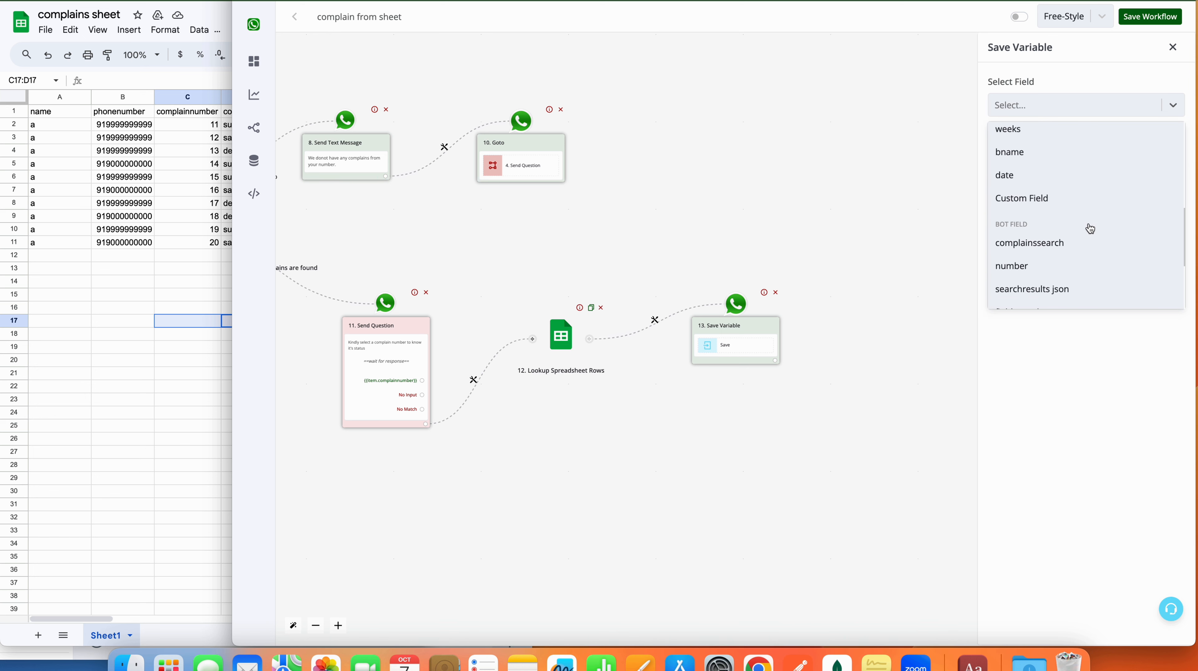
pyautogui.scroll(-3, 1091, 229)
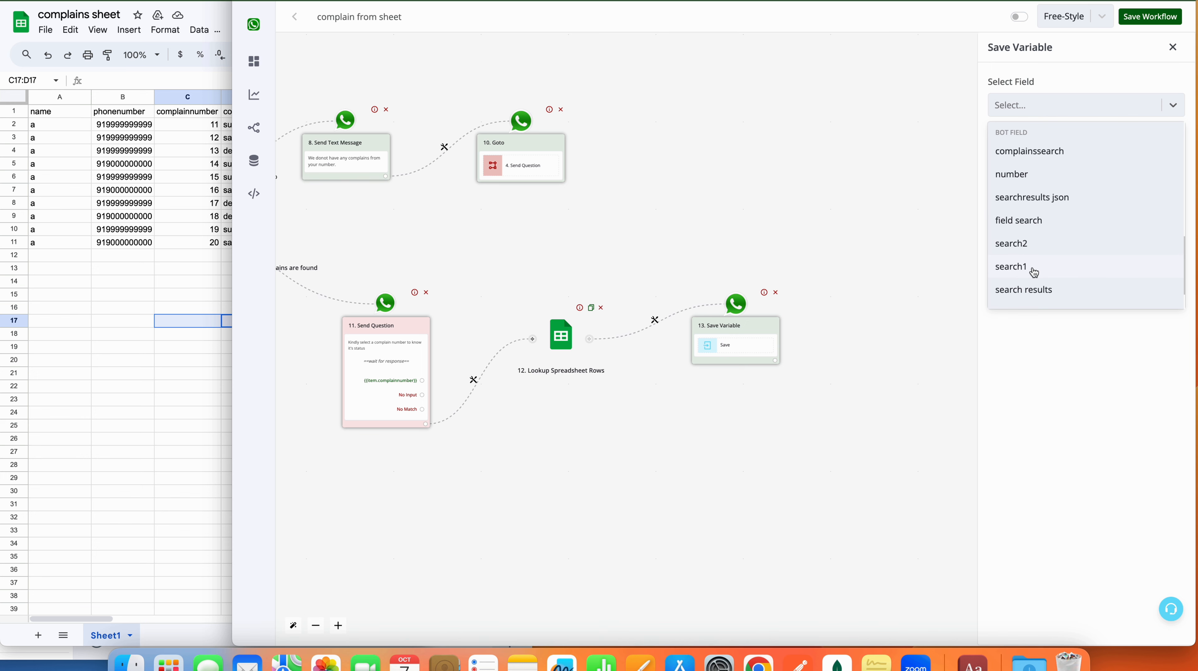
pyautogui.click(1031, 242)
pyautogui.click(1056, 153)
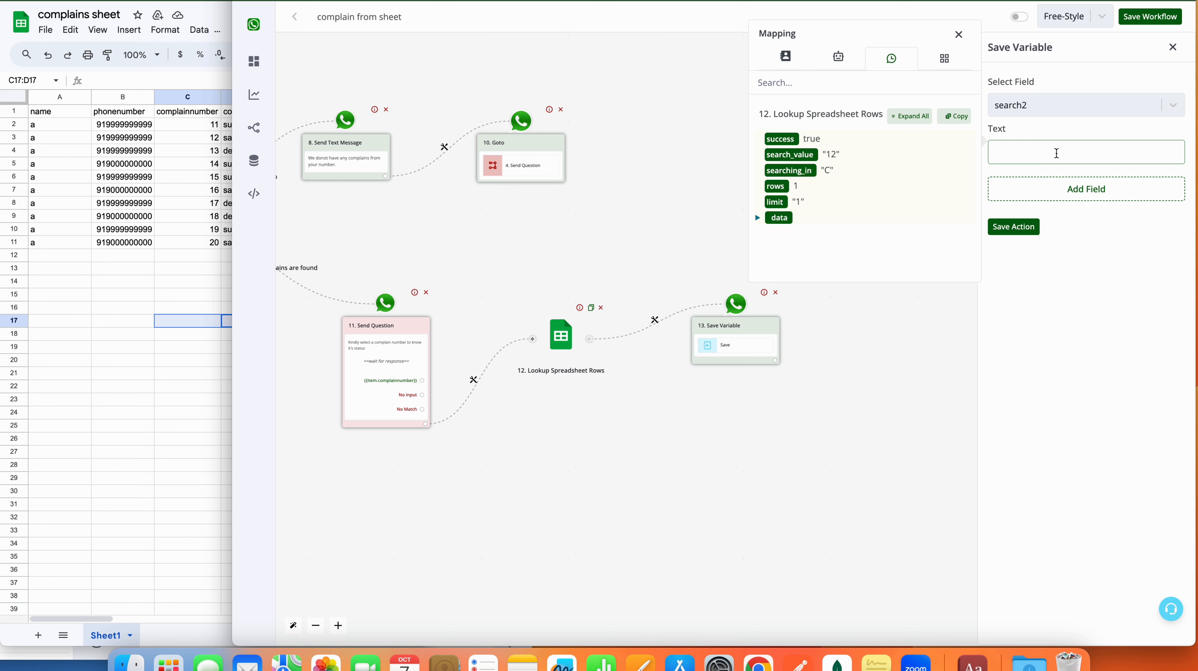
pyautogui.click(920, 118)
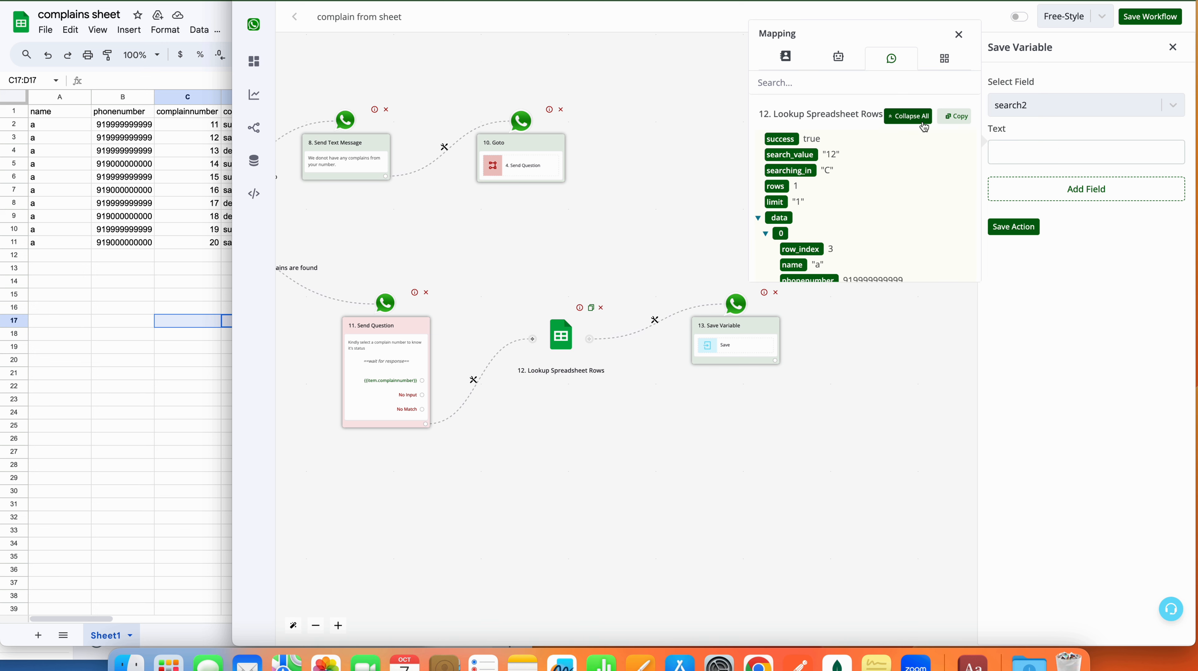
pyautogui.scroll(-3, 850, 205)
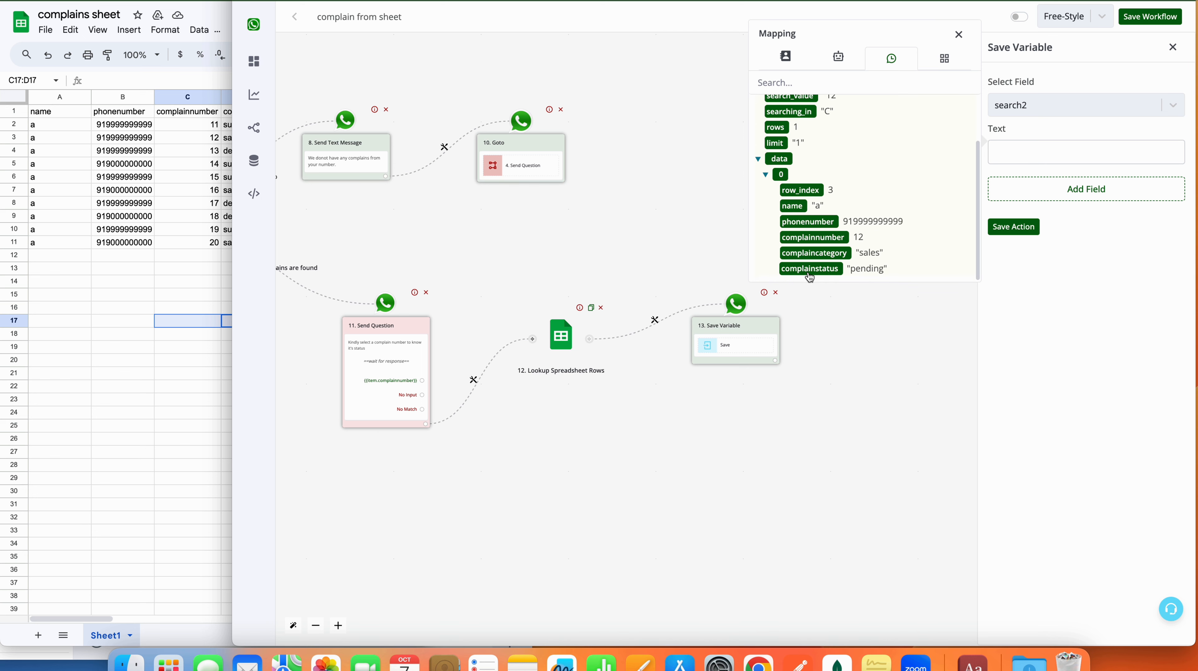
pyautogui.click(810, 274)
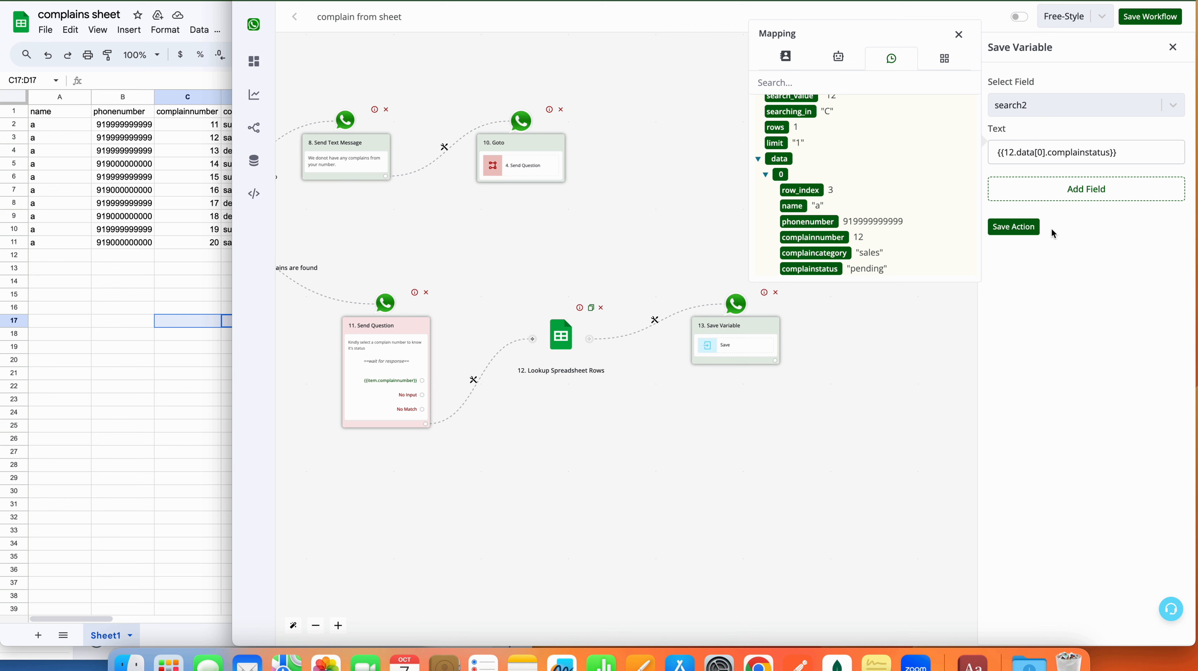
pyautogui.click(1012, 228)
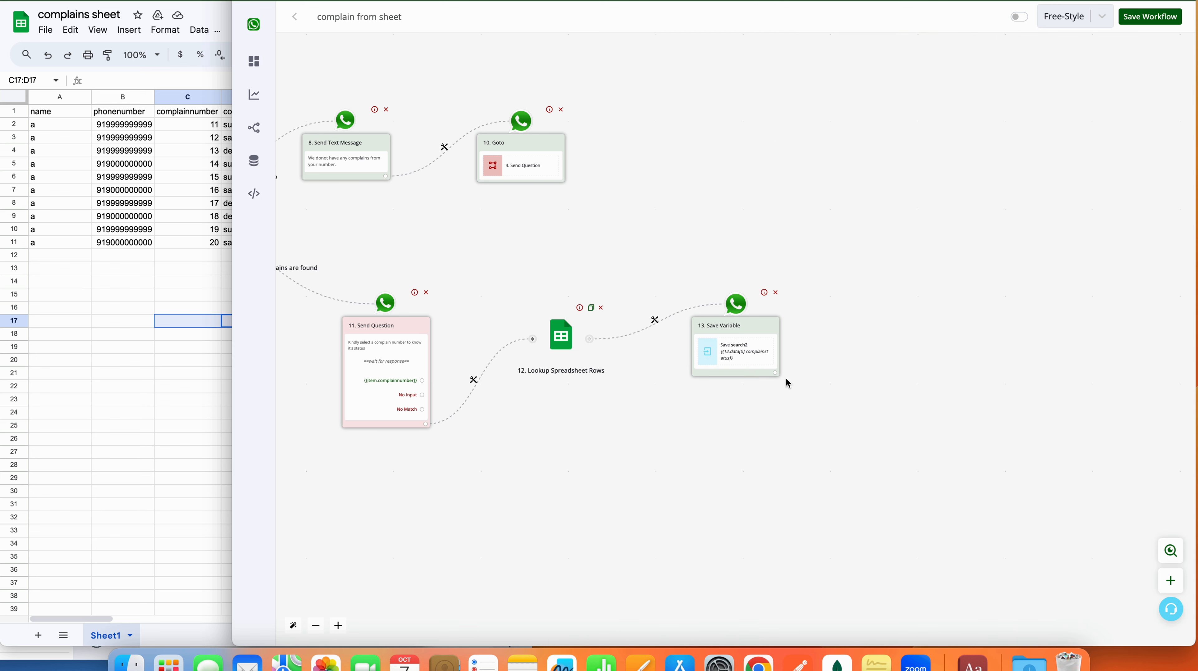
pyautogui.click(776, 372)
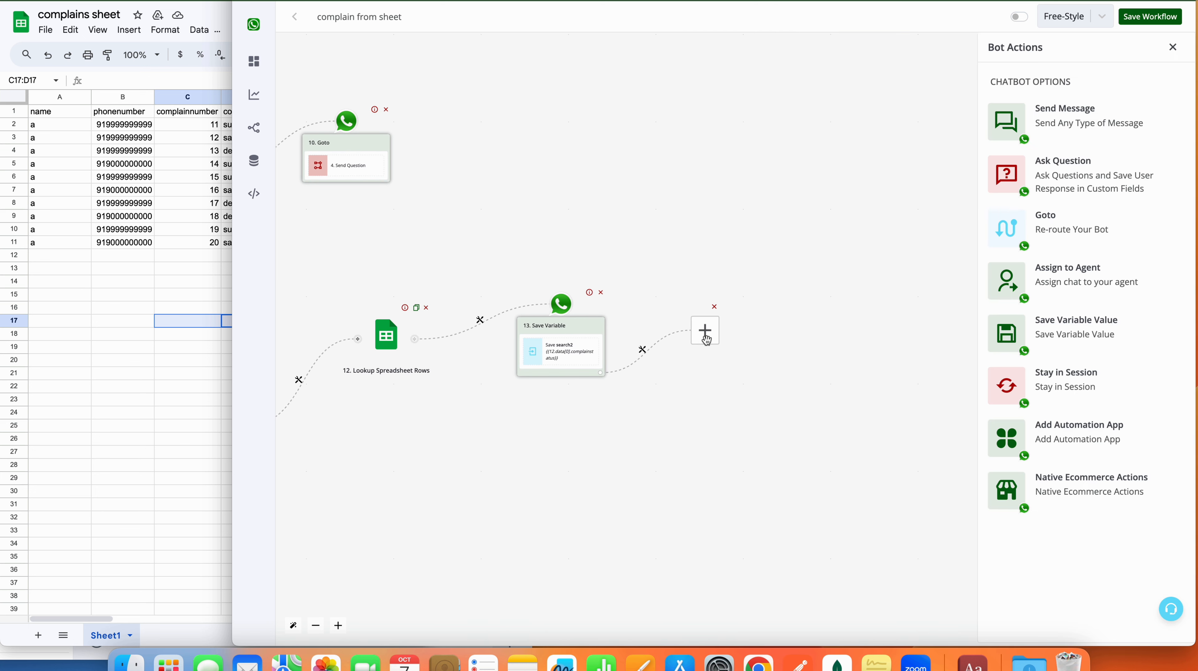
# Step: Add a text message replying 'Your complaint status is {{BTF.search2}}'
pyautogui.click(1080, 116)
pyautogui.click(1066, 83)
pyautogui.click(1064, 157)
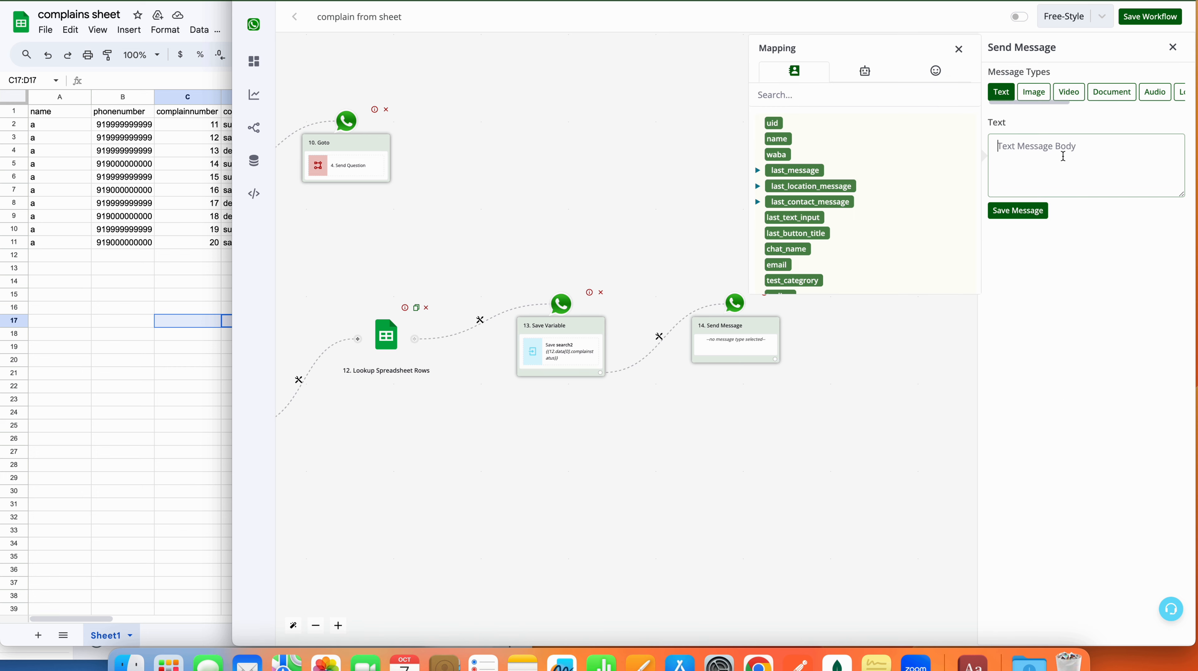
pyautogui.write('Your complaint status is')
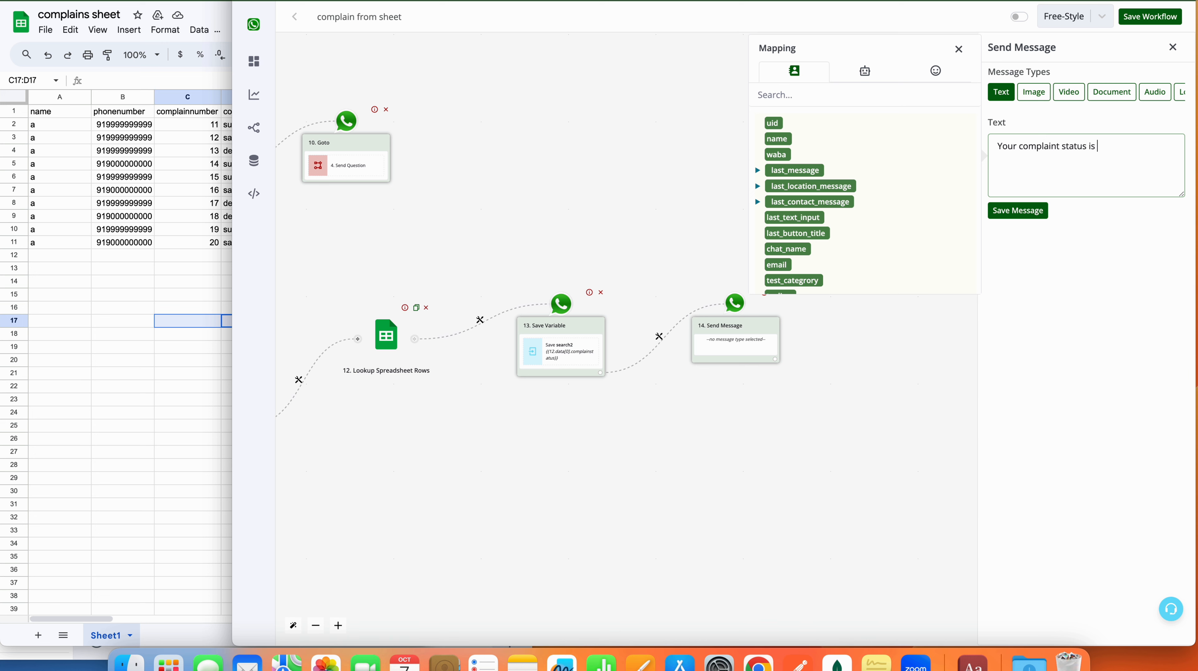
pyautogui.click(866, 72)
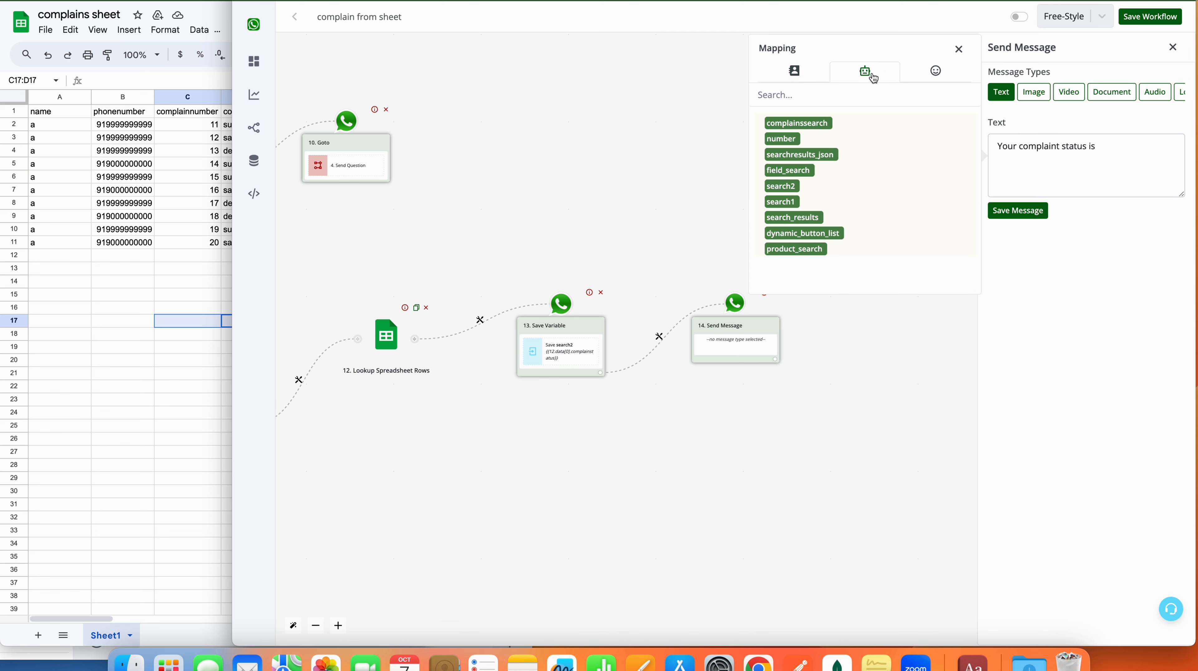
pyautogui.click(792, 189)
pyautogui.moveTo(1162, 147); pyautogui.dragTo(1094, 149)
pyautogui.click(1021, 210)
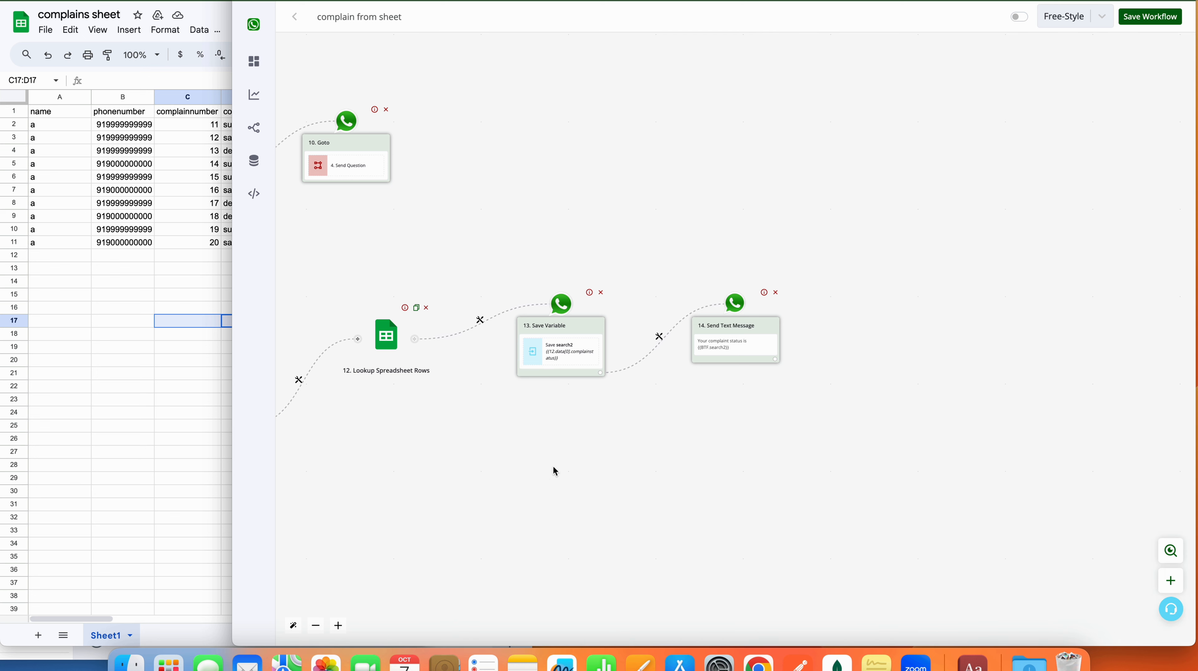
# Step: Pan back to Save Variable step 3 ({{waba}}) and connect a new empty step after it
pyautogui.moveTo(554, 470); pyautogui.dragTo(1035, 468)
pyautogui.moveTo(514, 426); pyautogui.dragTo(885, 498)
pyautogui.moveTo(566, 427); pyautogui.dragTo(874, 430)
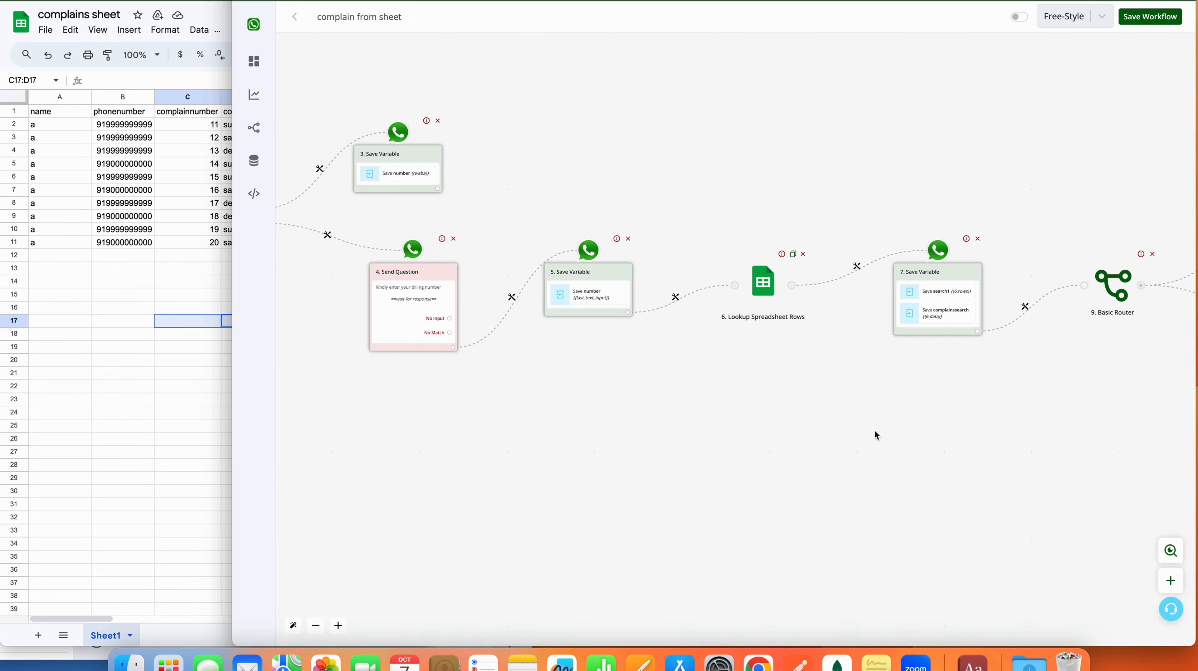
pyautogui.moveTo(687, 417); pyautogui.dragTo(880, 439)
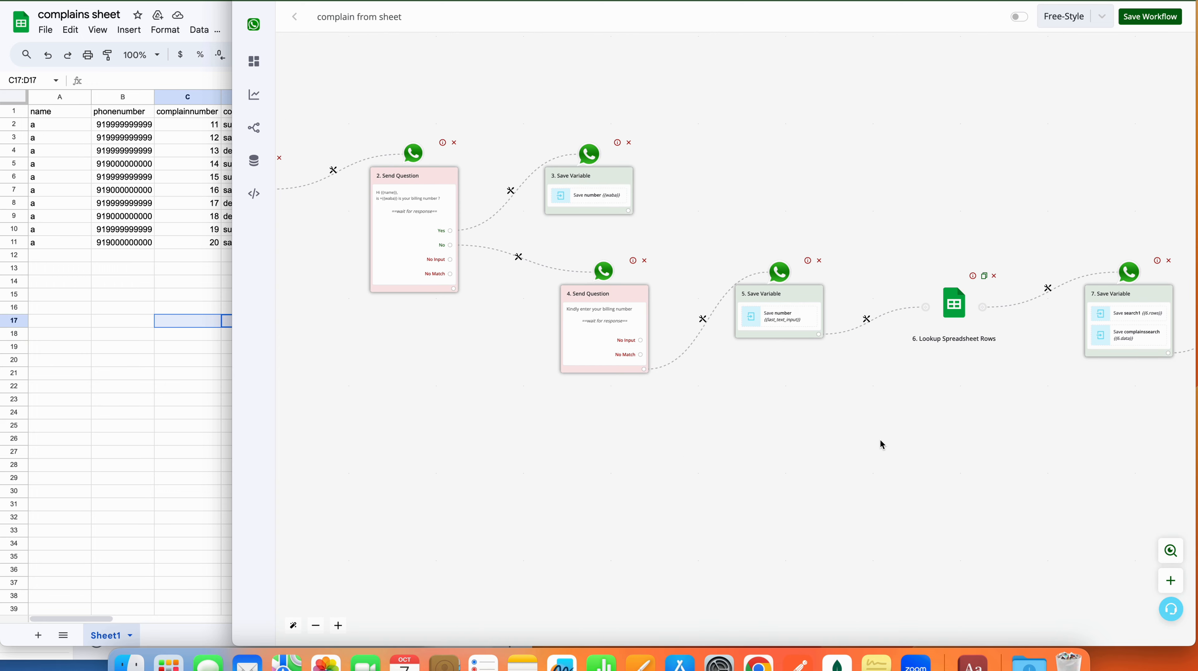
pyautogui.moveTo(994, 407); pyautogui.dragTo(549, 439)
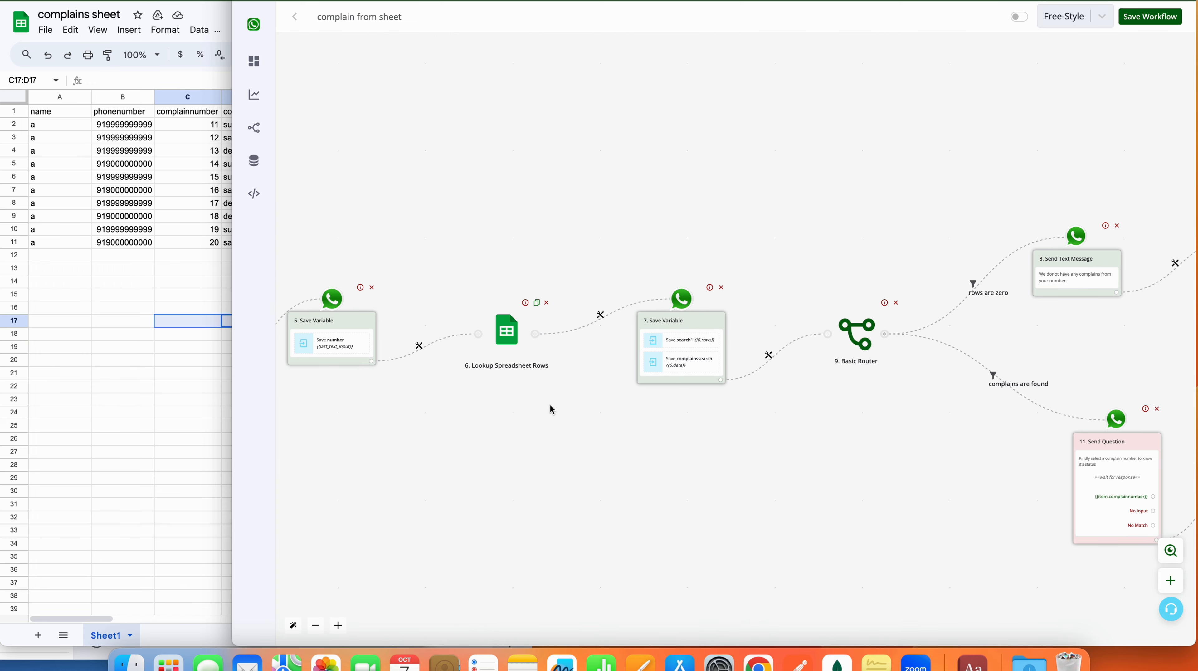
pyautogui.moveTo(733, 455); pyautogui.dragTo(484, 437)
pyautogui.moveTo(783, 516); pyautogui.dragTo(638, 470)
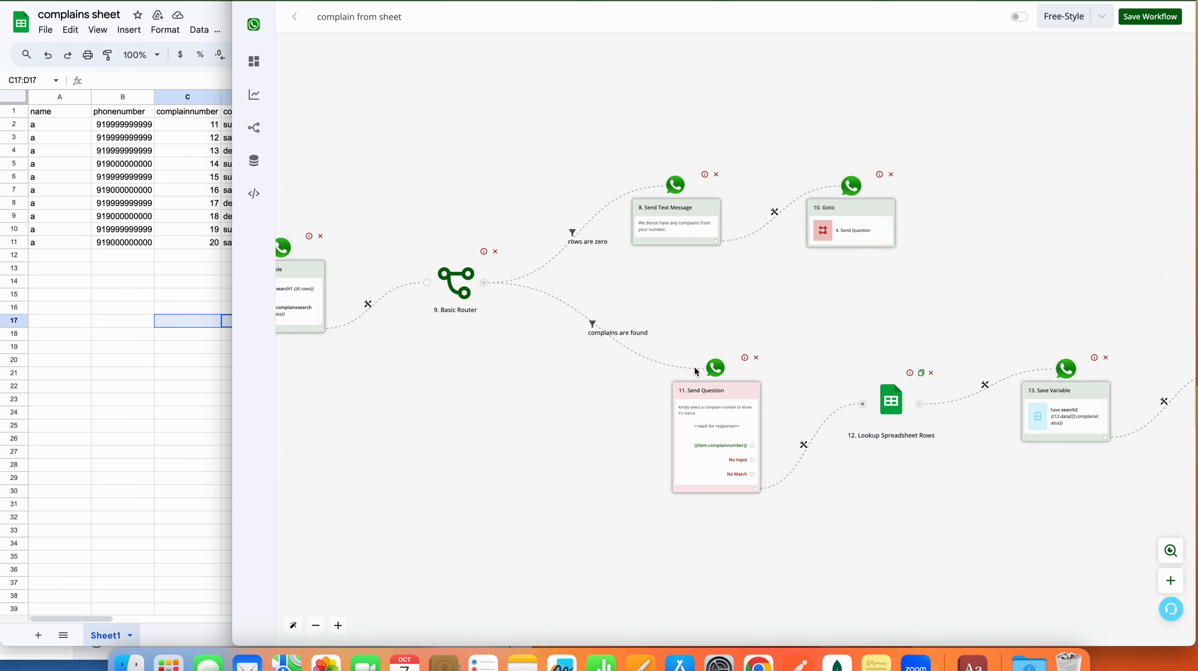
pyautogui.moveTo(923, 507); pyautogui.dragTo(698, 516)
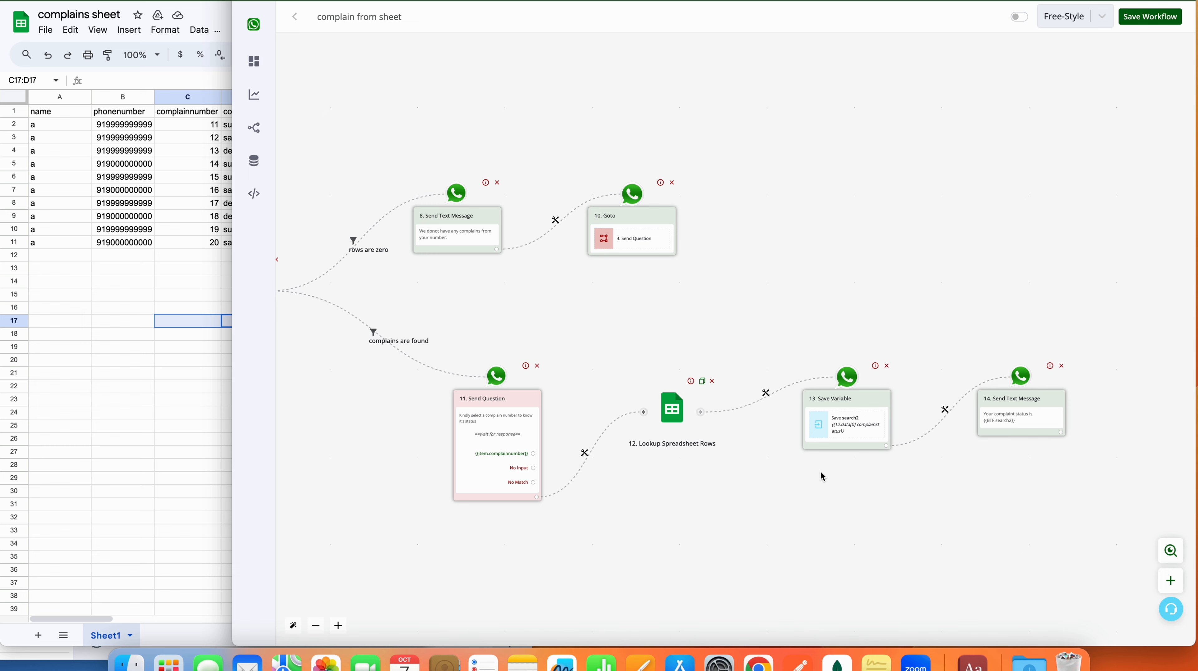
pyautogui.moveTo(709, 308); pyautogui.dragTo(1159, 285)
pyautogui.moveTo(571, 435); pyautogui.dragTo(959, 437)
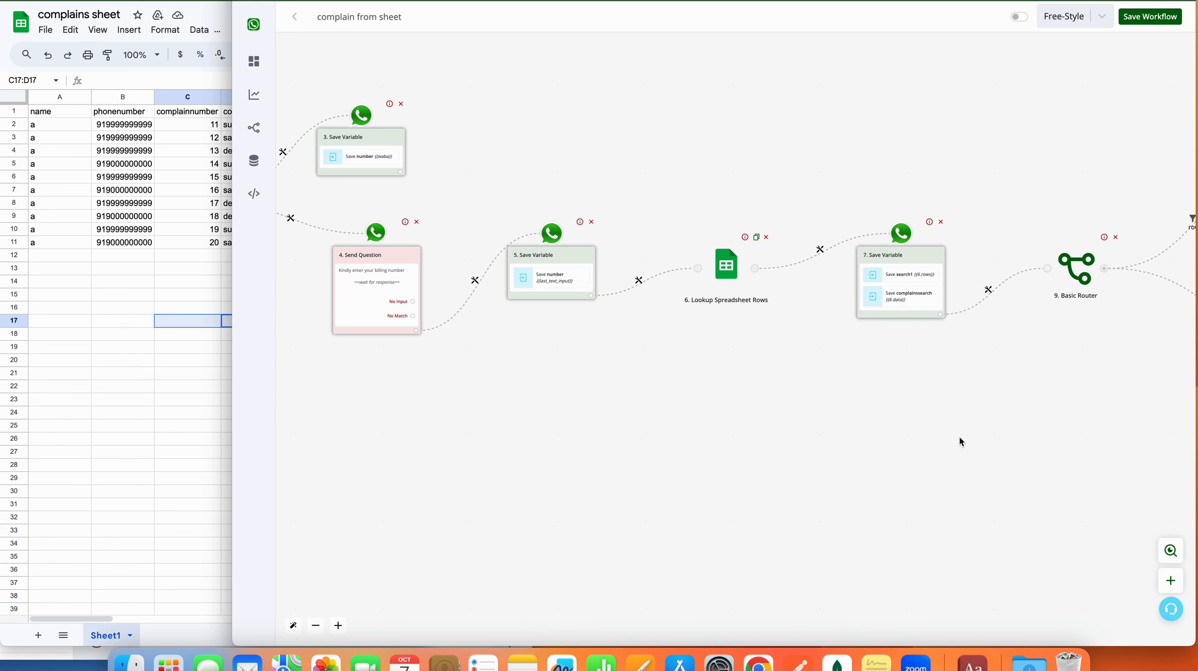
pyautogui.moveTo(581, 406); pyautogui.dragTo(912, 450)
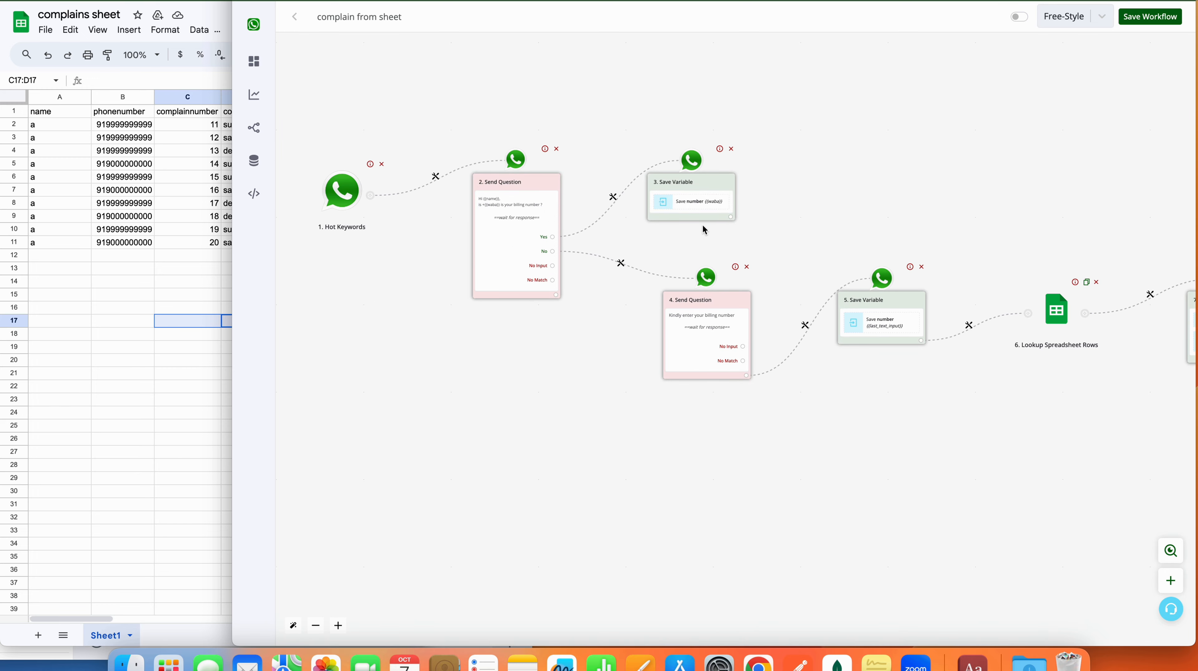
pyautogui.scroll(5, 496, 209)
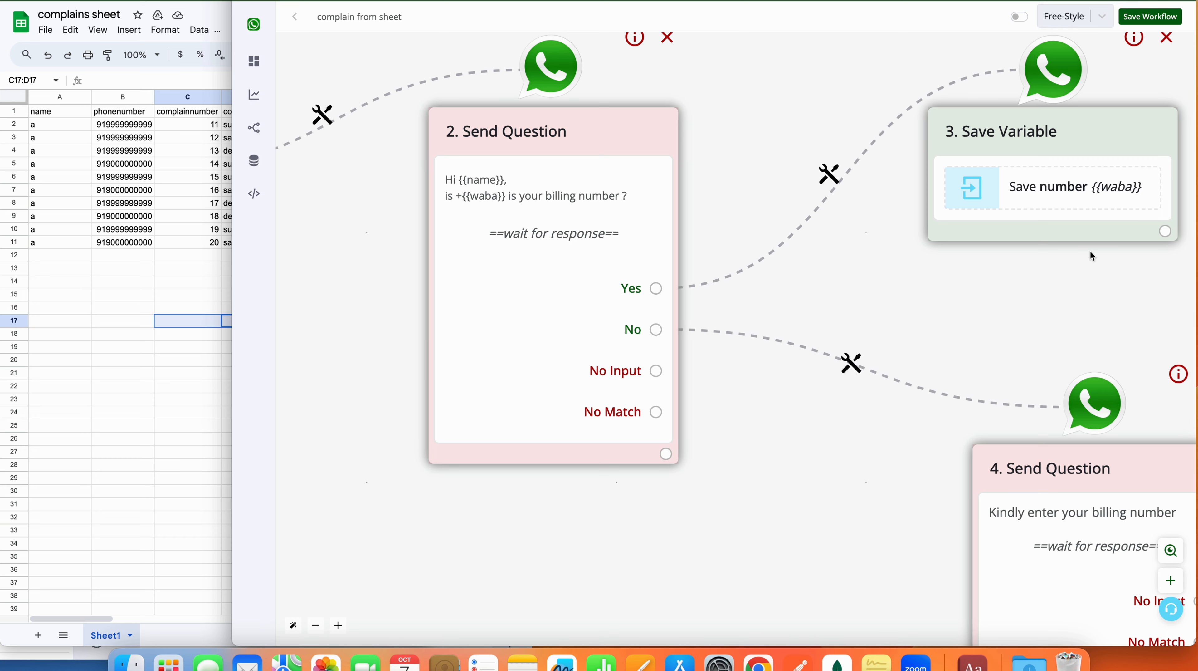
pyautogui.moveTo(1086, 305); pyautogui.dragTo(614, 246)
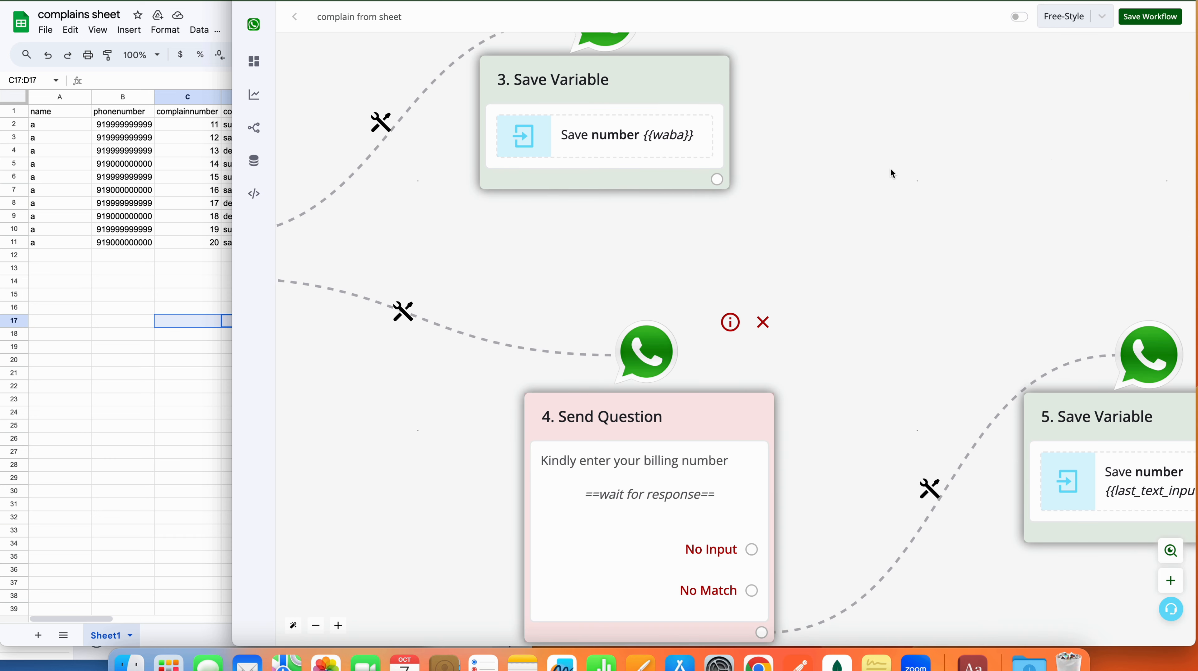
pyautogui.scroll(-5, 1036, 179)
pyautogui.click(867, 399)
pyautogui.moveTo(867, 399); pyautogui.dragTo(521, 465)
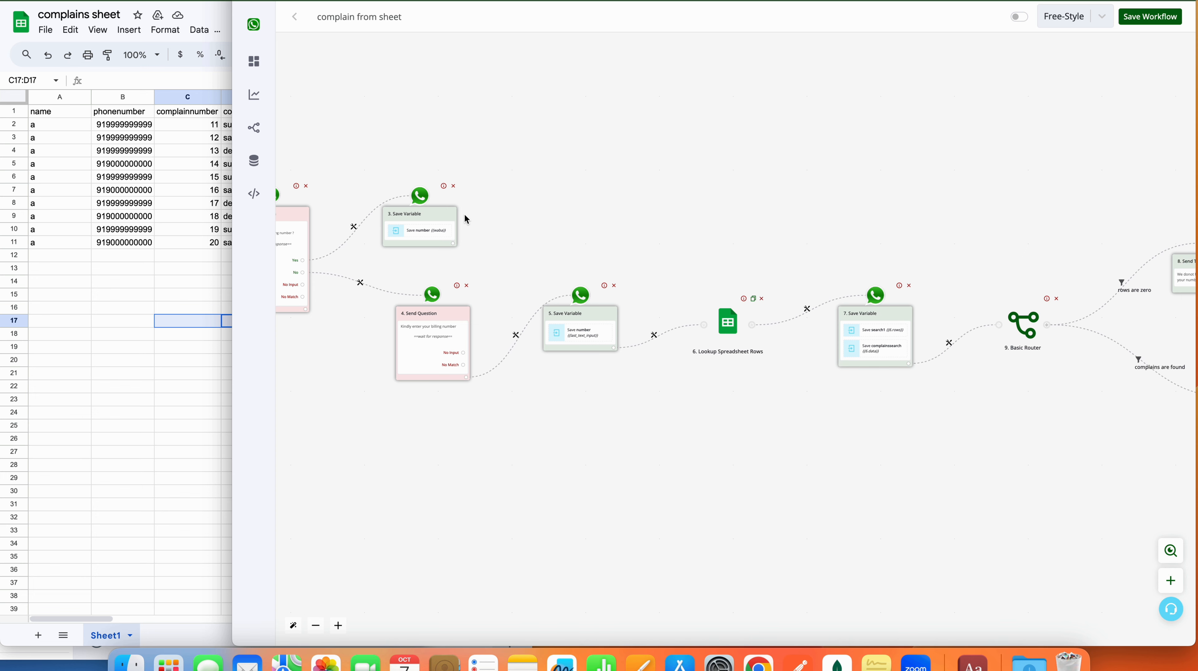
pyautogui.moveTo(453, 243); pyautogui.dragTo(646, 265)
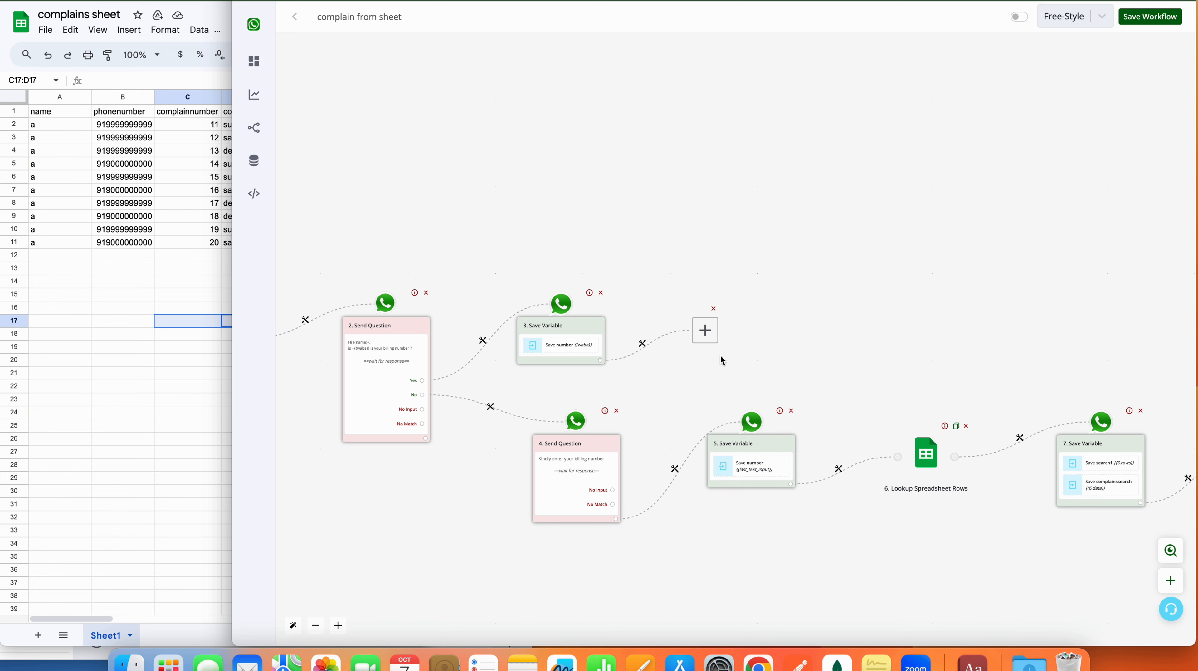
# Step: Make the new step a Goto to '6. Lookup Spreadsheet Rows' and save the route
pyautogui.click(705, 330)
pyautogui.click(1095, 227)
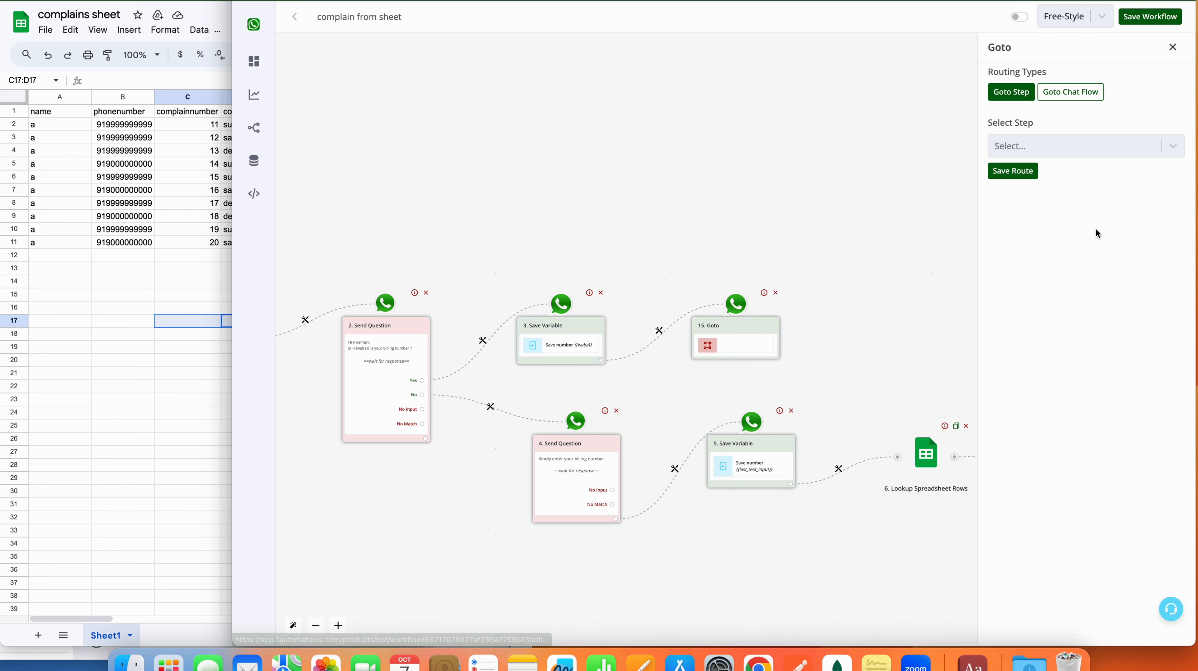
pyautogui.click(1052, 151)
pyautogui.click(1038, 270)
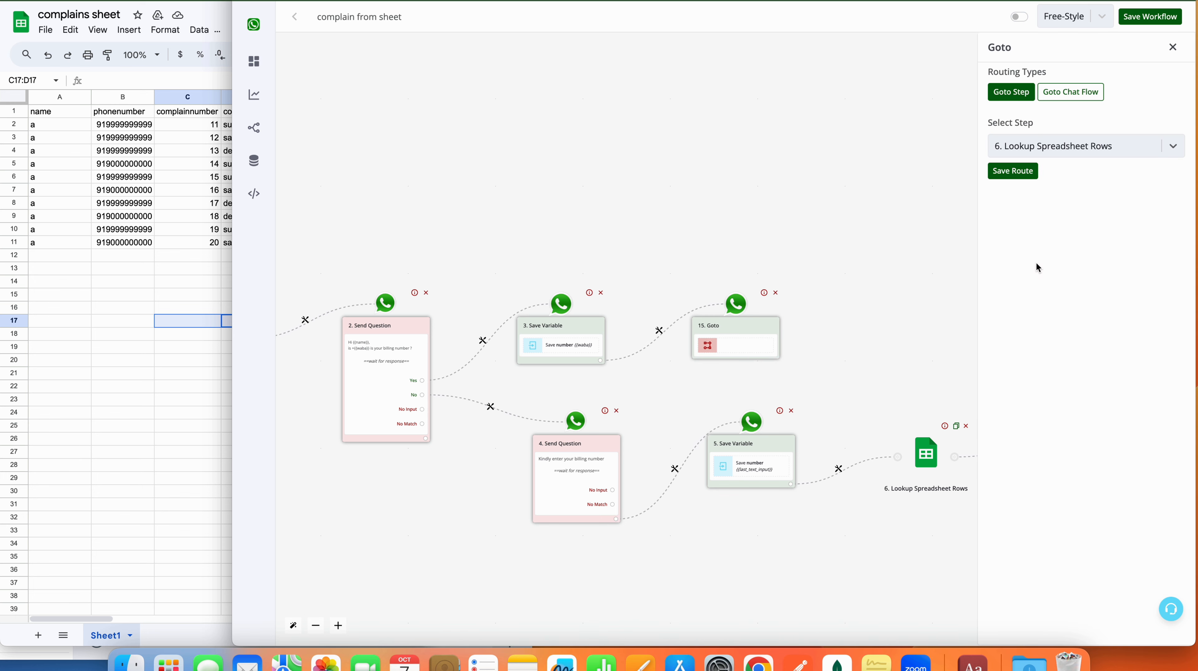
pyautogui.click(1023, 173)
# Step: Save the whole workflow
pyautogui.moveTo(962, 273); pyautogui.dragTo(859, 194)
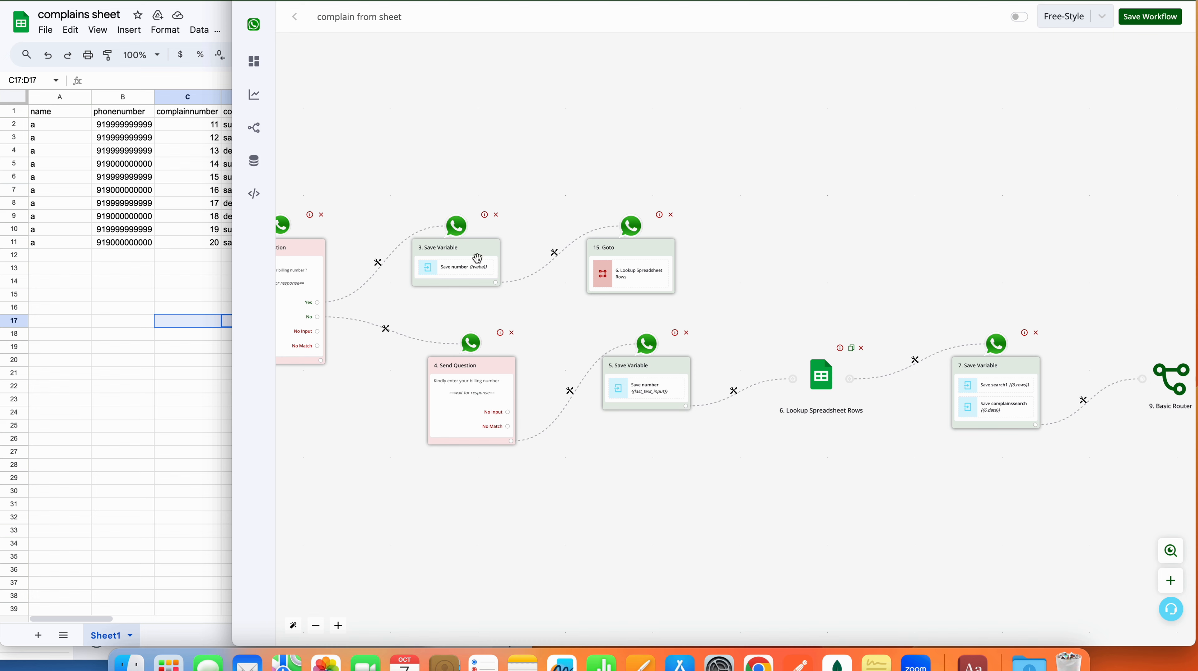
pyautogui.moveTo(825, 242); pyautogui.dragTo(466, 234)
pyautogui.click(1152, 18)
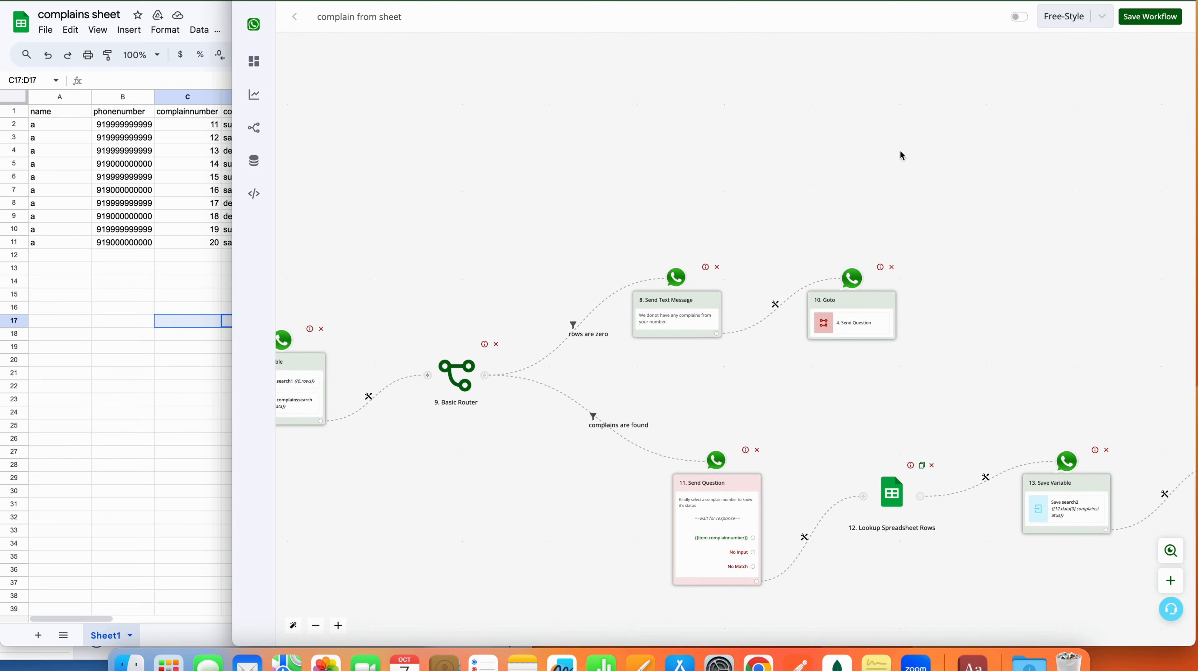
# Step: Activate the complain from sheet workflow and pan back to its first steps
pyautogui.click(1017, 17)
pyautogui.moveTo(377, 166); pyautogui.dragTo(933, 166)
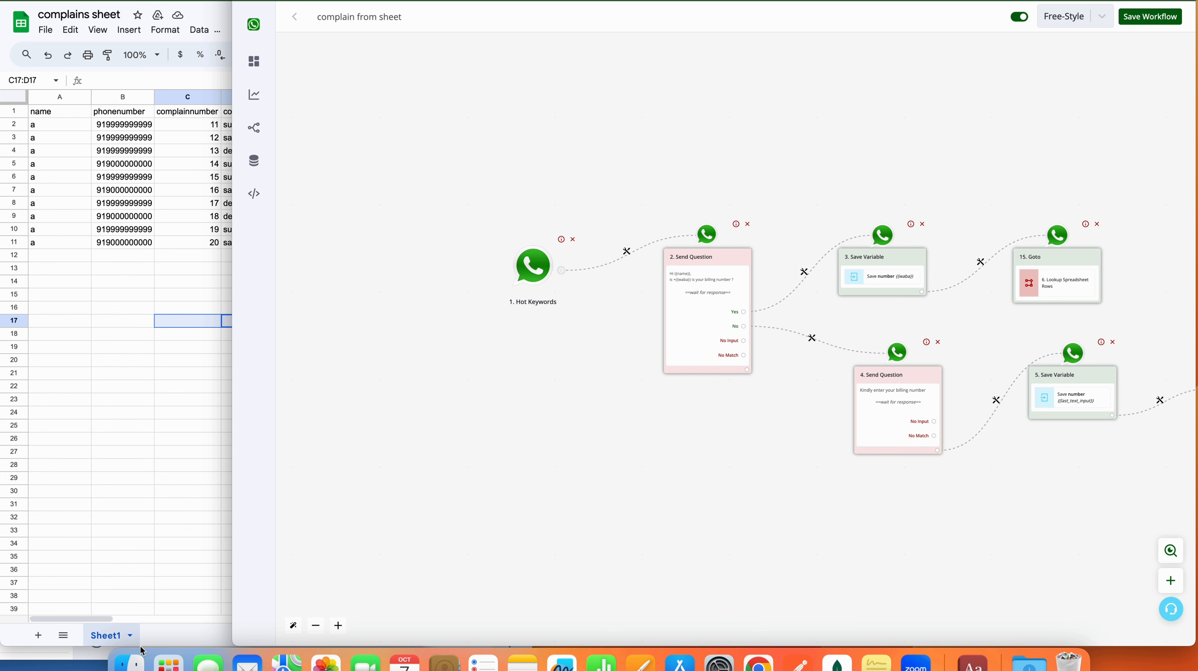
pyautogui.rightClick(762, 659)
# Step: Copy the Hot Keywords trigger keyword 'complainsheet' and start a message in the WhatsApp chat
pyautogui.click(836, 432)
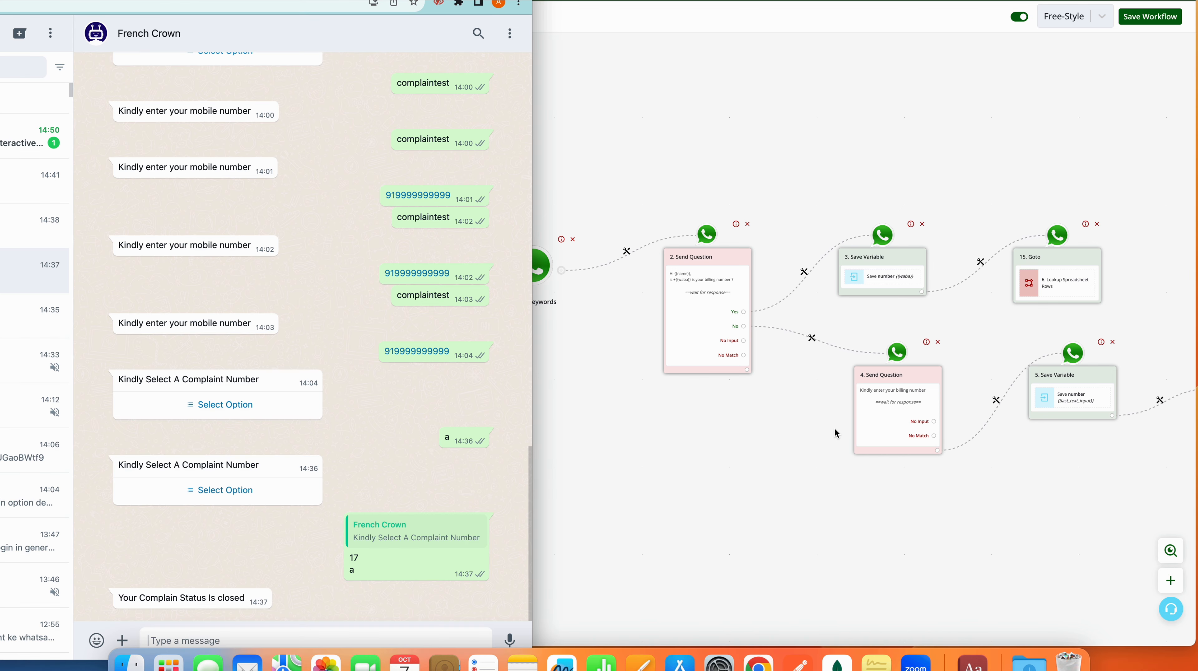
pyautogui.click(550, 271)
pyautogui.click(541, 269)
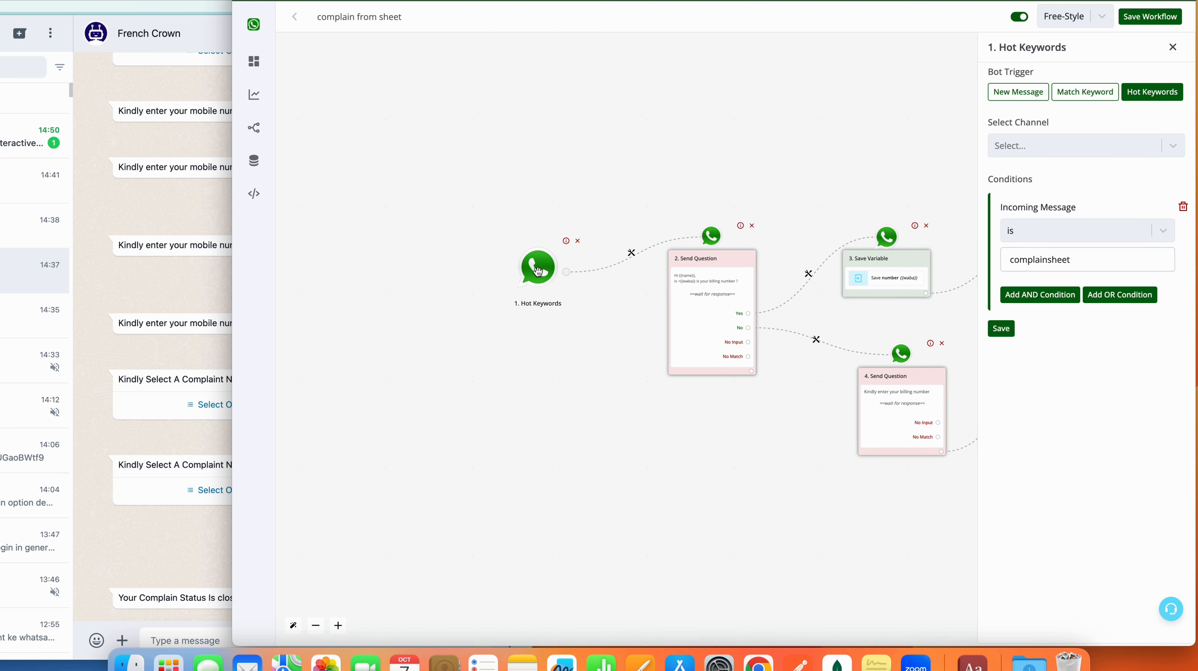
pyautogui.doubleClick(1019, 258)
pyautogui.press('super+c')
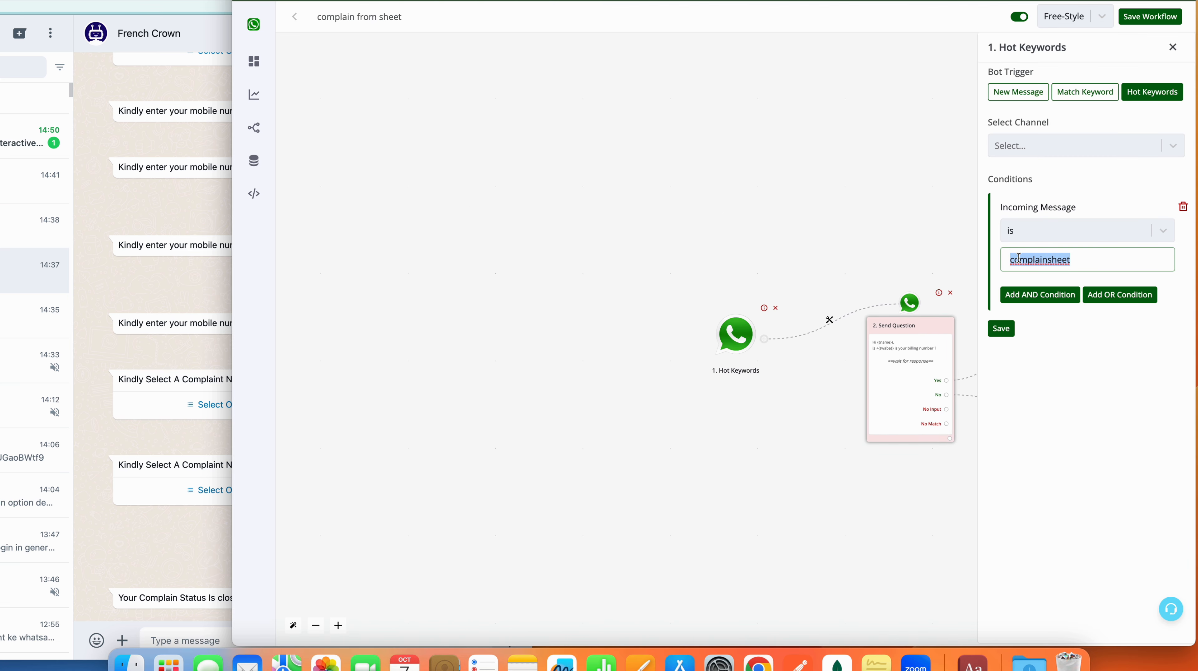
pyautogui.click(182, 636)
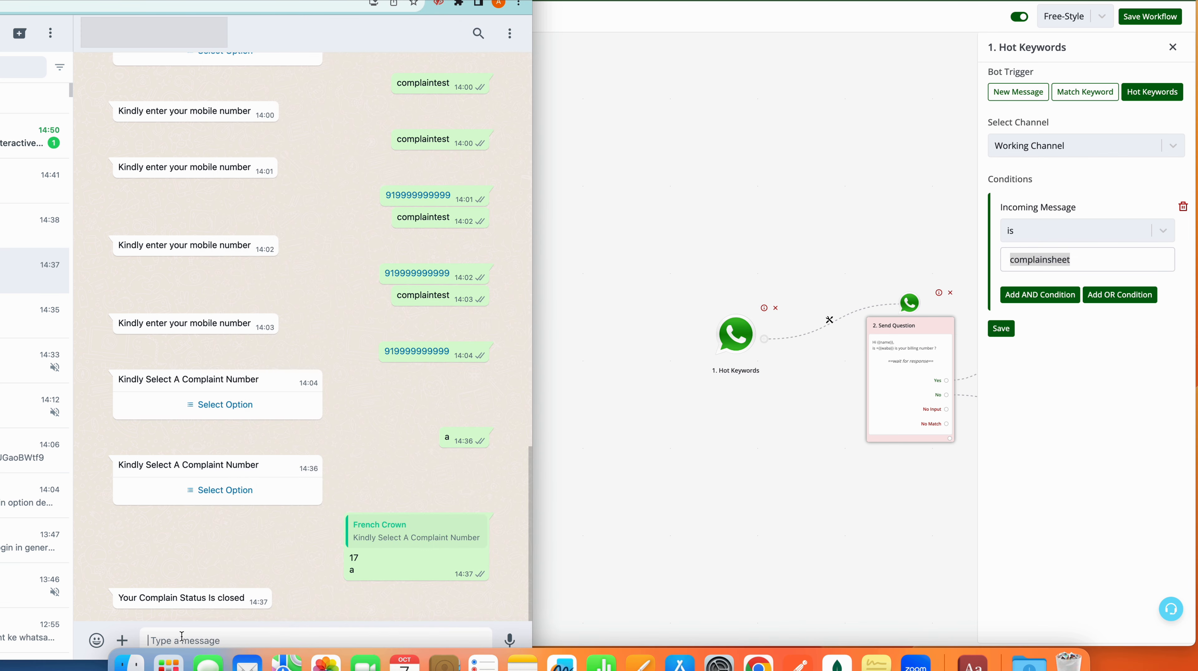
# Step: Send 'complainsheet' to the bot, answer No, then send the billing number
pyautogui.press('super+v')
pyautogui.press('Return')
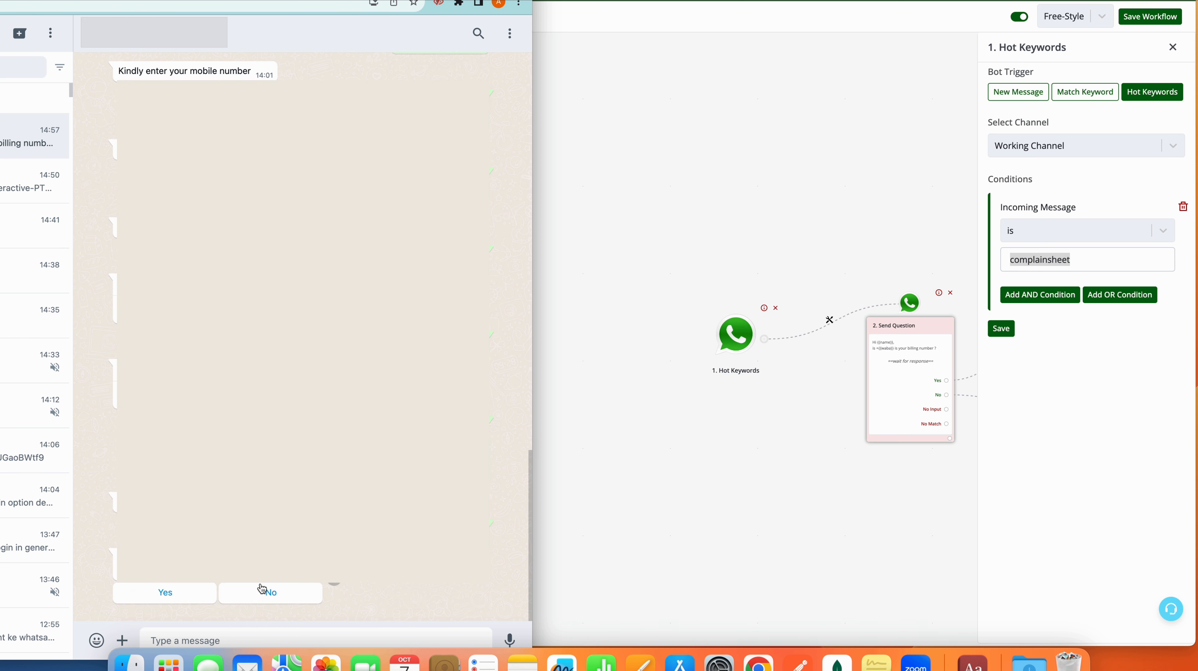
pyautogui.click(266, 594)
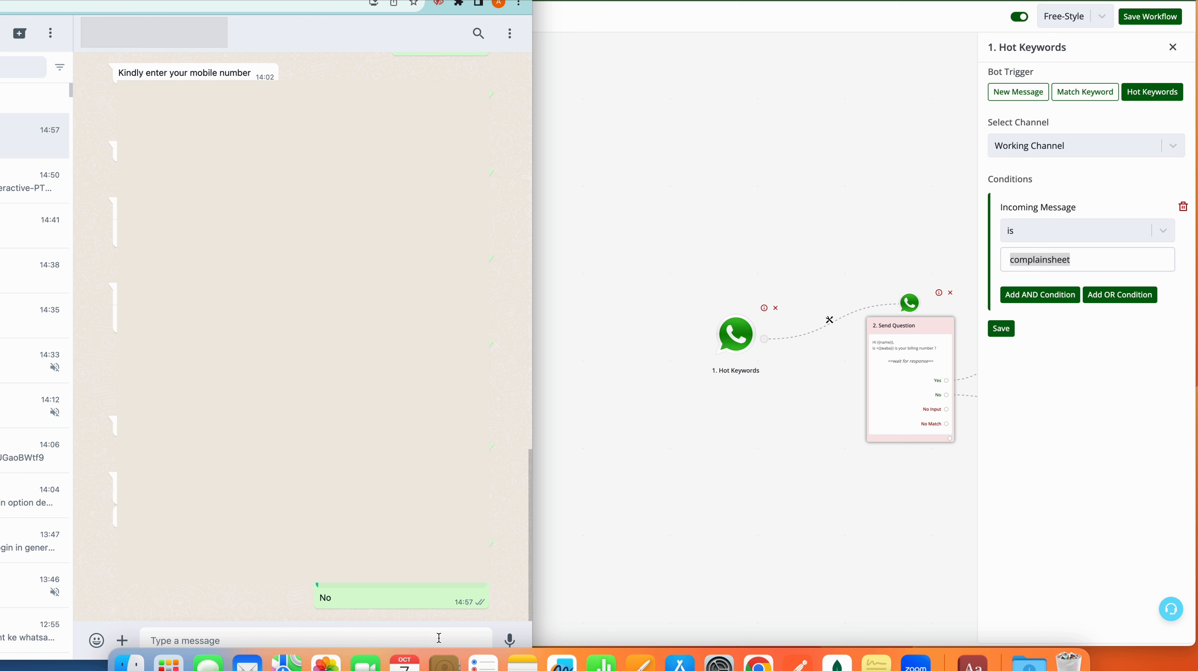
pyautogui.write('919999999999')
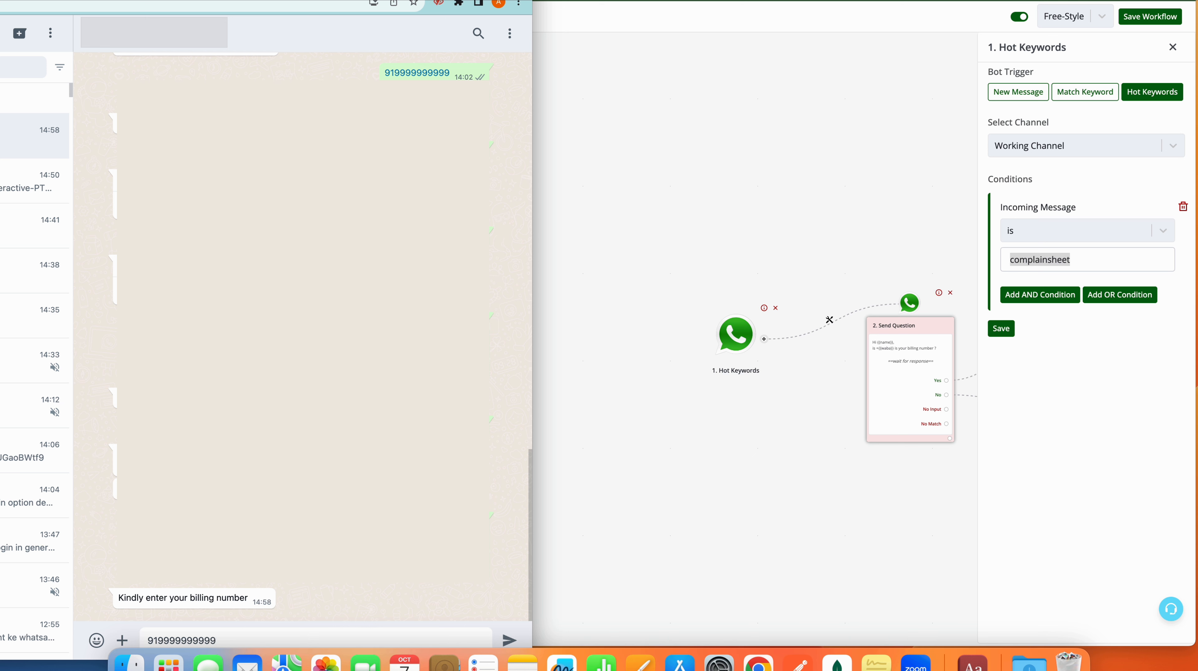
pyautogui.press('Return')
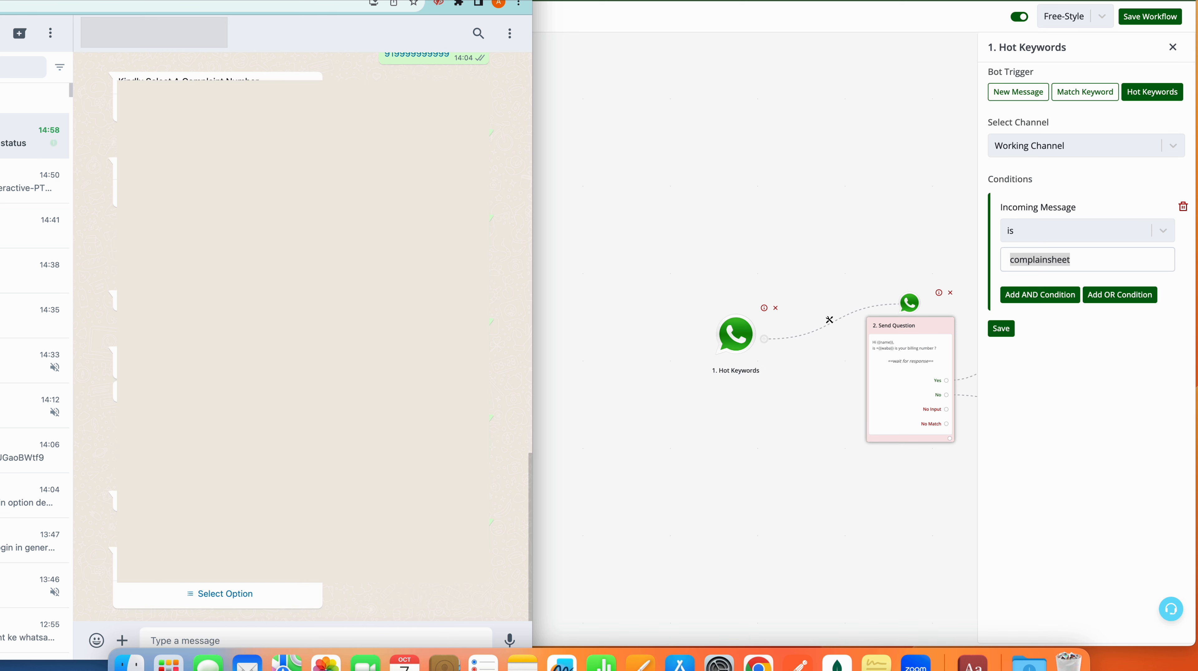
# Step: Select and send complaint 15, getting the 'pending' status reply, then review the lookup steps
pyautogui.click(254, 594)
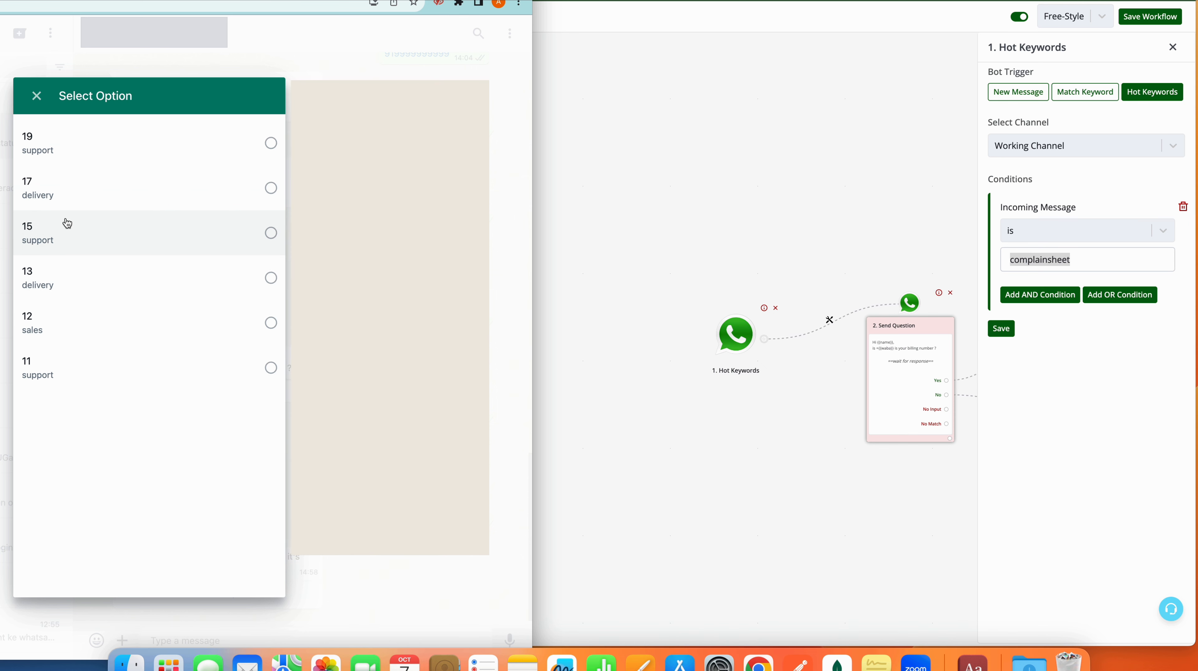
pyautogui.click(67, 223)
pyautogui.click(241, 560)
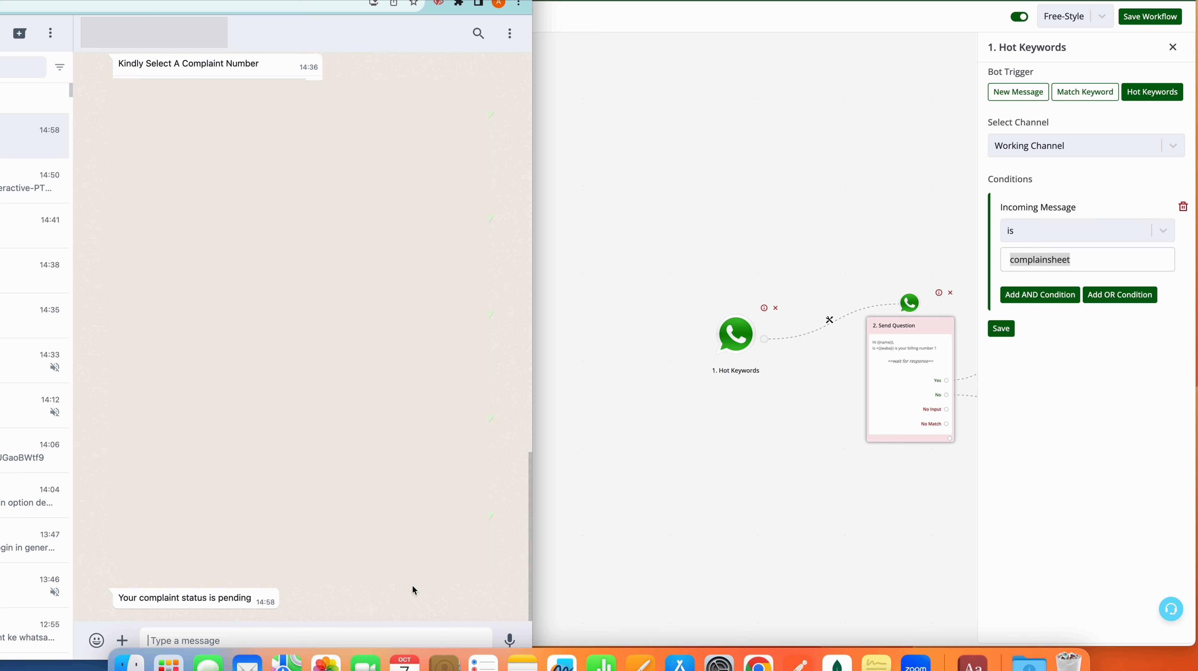
pyautogui.click(713, 539)
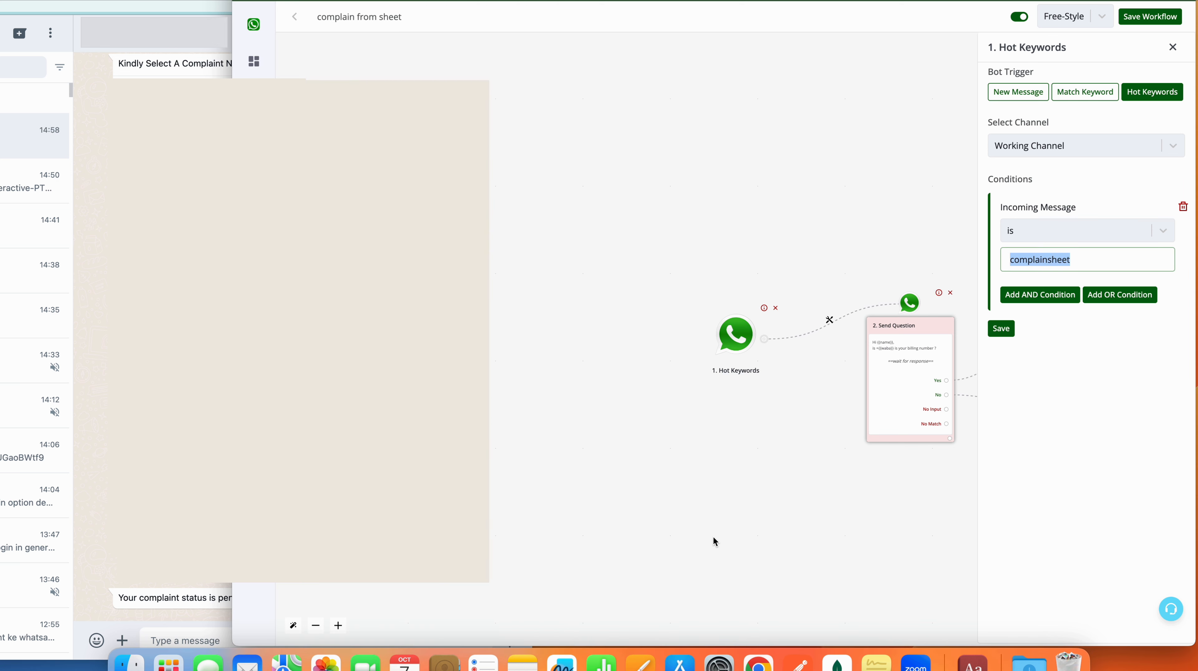
pyautogui.moveTo(817, 519); pyautogui.dragTo(517, 505)
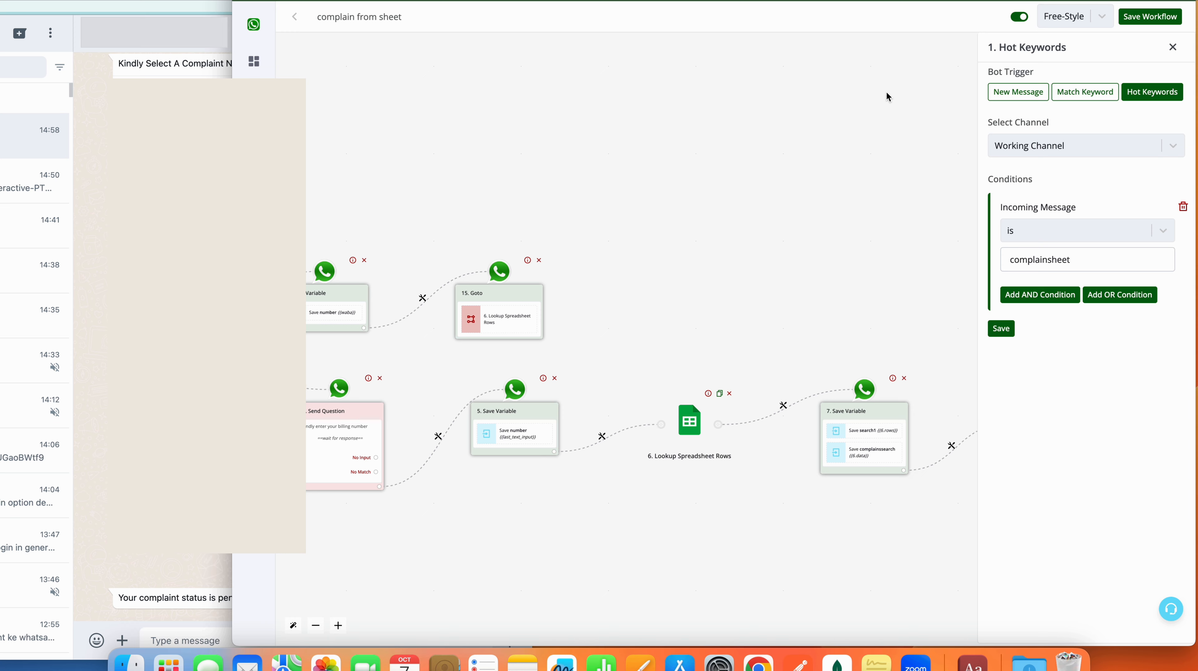